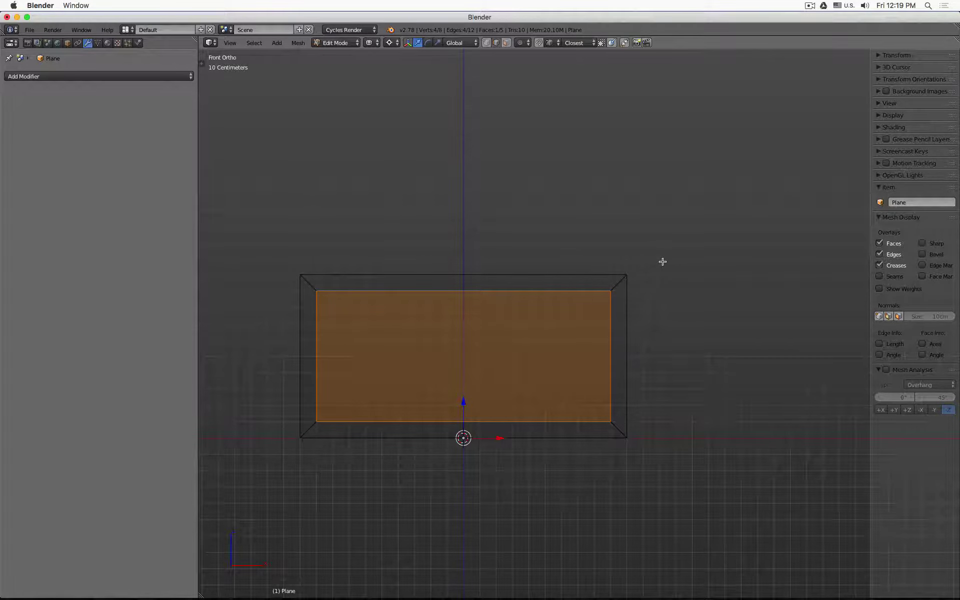
- Delete the outer bottom edge of the rectangular frame mesh
{"action": "middle_click_drag", "start_coordinate": [632, 280], "coordinate": [586, 291]}
{"action": "right_click", "coordinate": [588, 430]}
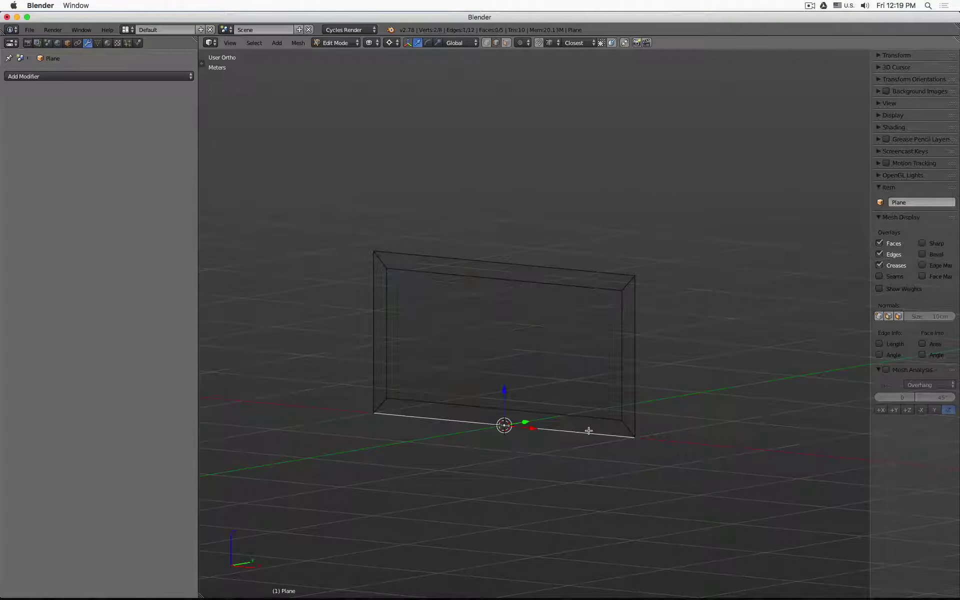
{"action": "key", "text": "x"}
{"action": "left_click", "coordinate": [589, 431]}
- Move the frame's inner bottom edge 10 cm down along Z, level with the feet of the side posts
{"action": "right_click", "coordinate": [499, 397]}
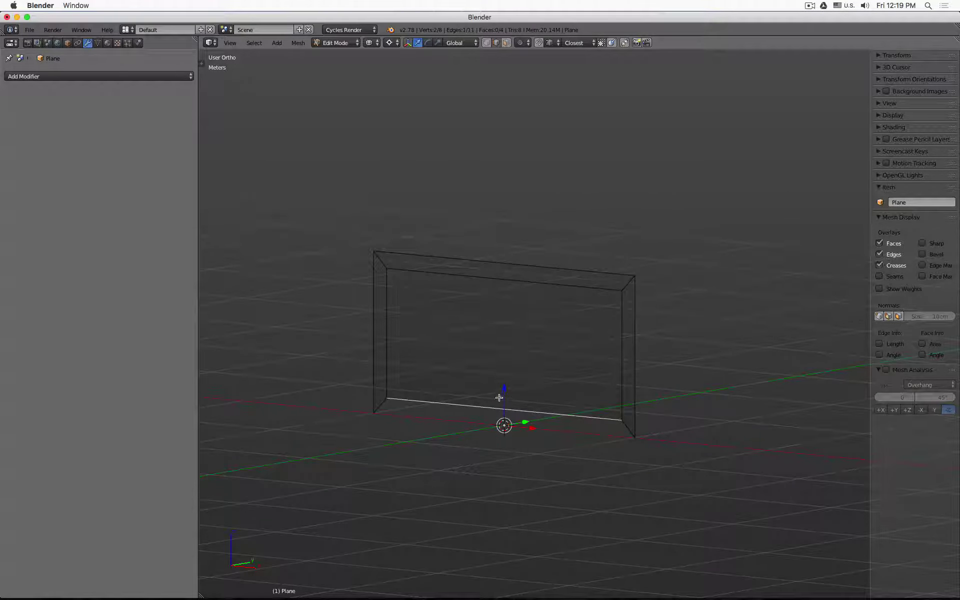
{"action": "key", "text": "g"}
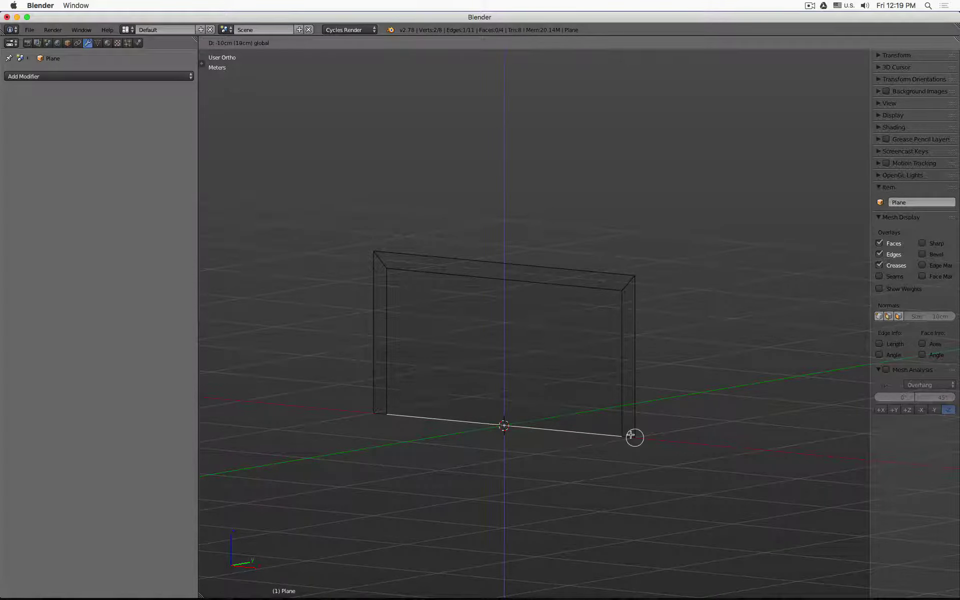
{"action": "left_click", "coordinate": [632, 437]}
- Delete the lowered bottom edge to leave an open three-sided frame, and switch the viewport to solid shading
{"action": "key", "text": "x"}
{"action": "left_click", "coordinate": [571, 400]}
{"action": "key", "text": "z"}
{"action": "scroll", "coordinate": [574, 397], "scroll_direction": "down", "scroll_amount": 3}
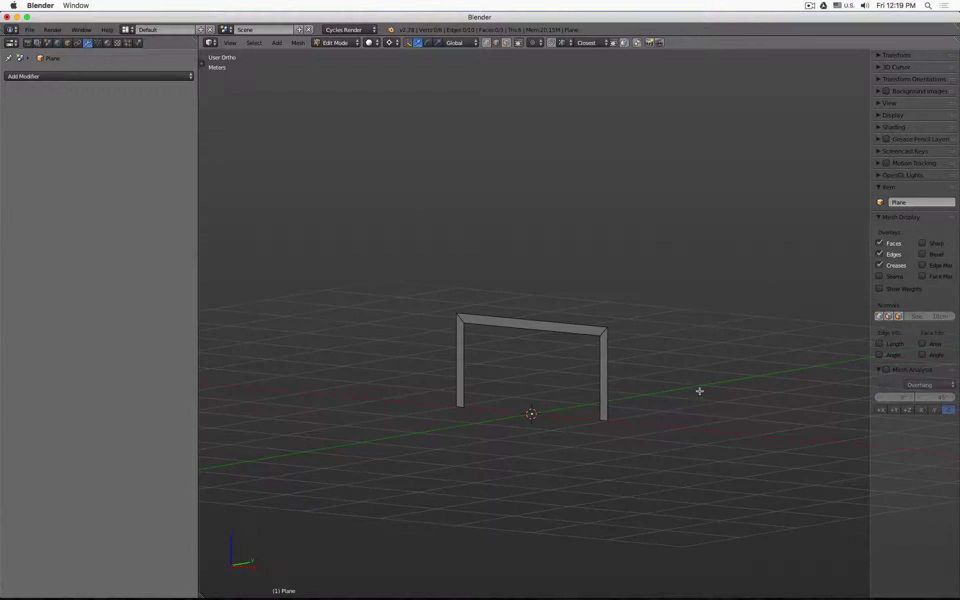
{"action": "scroll", "coordinate": [540, 378], "scroll_direction": "up", "scroll_amount": 3}
{"action": "middle_click_drag", "start_coordinate": [539, 377], "coordinate": [713, 397]}
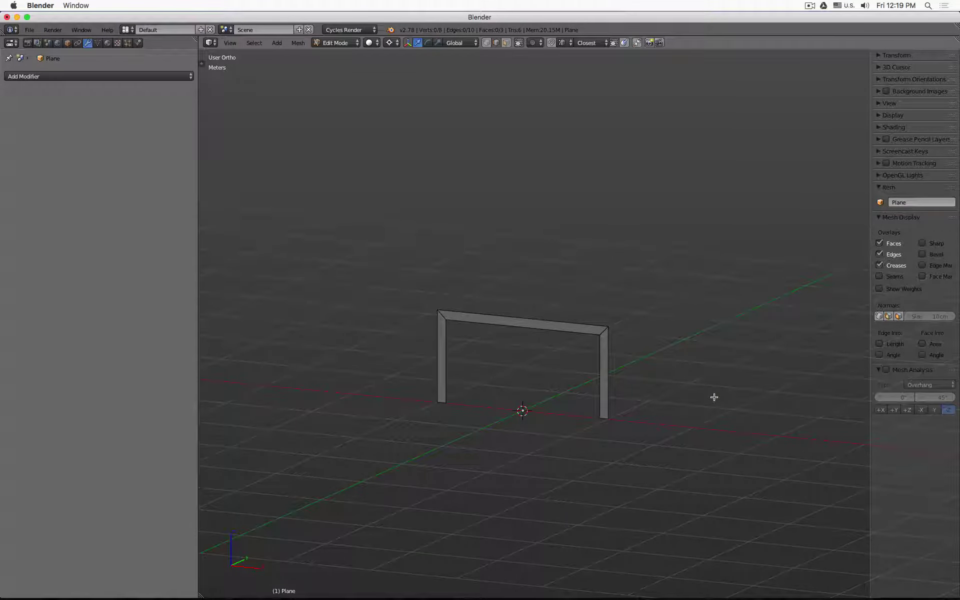
- Give the frame a Solidify modifier with 10 cm thickness, Even Thickness and High Quality Normals, and return to Object Mode
{"action": "left_click", "coordinate": [151, 78]}
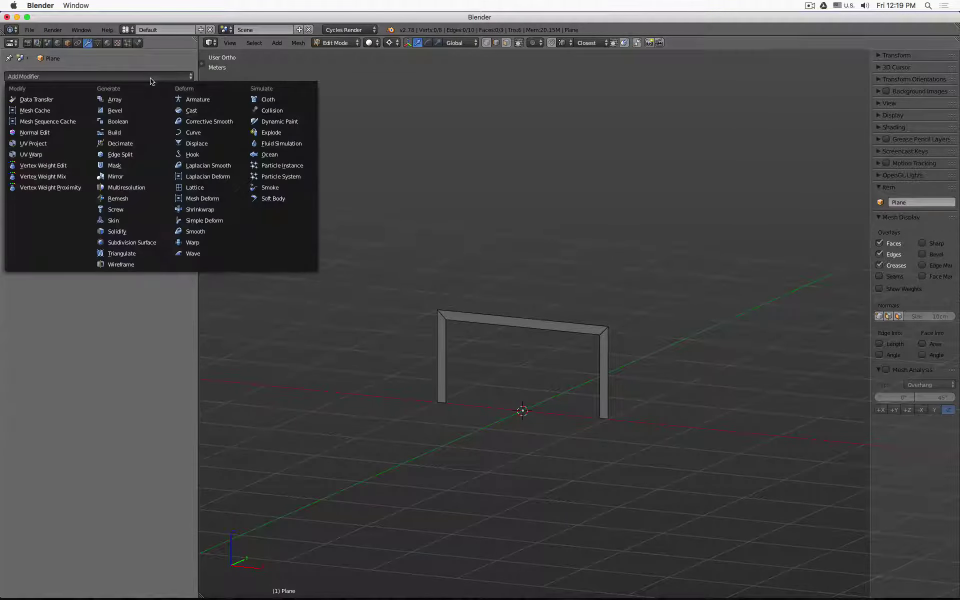
{"action": "left_click", "coordinate": [146, 232]}
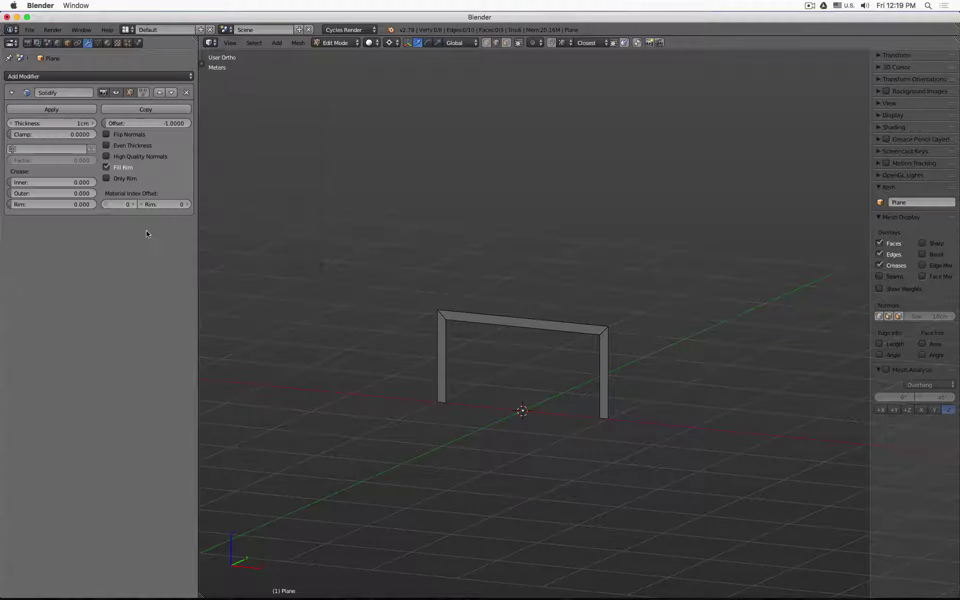
{"action": "left_click", "coordinate": [58, 123]}
{"action": "type", "text": "10"}
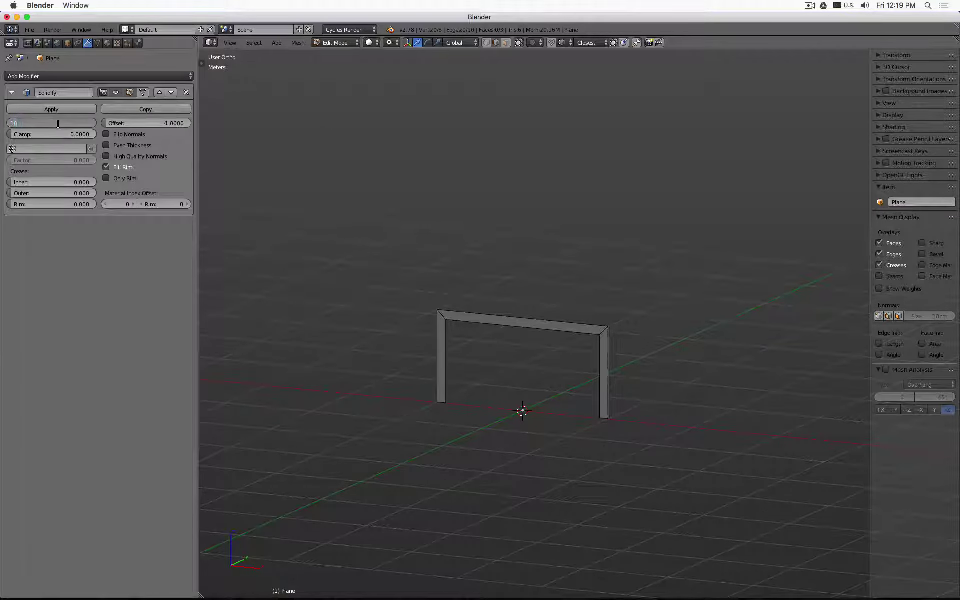
{"action": "type", "text": "cm"}
{"action": "key", "text": "Return"}
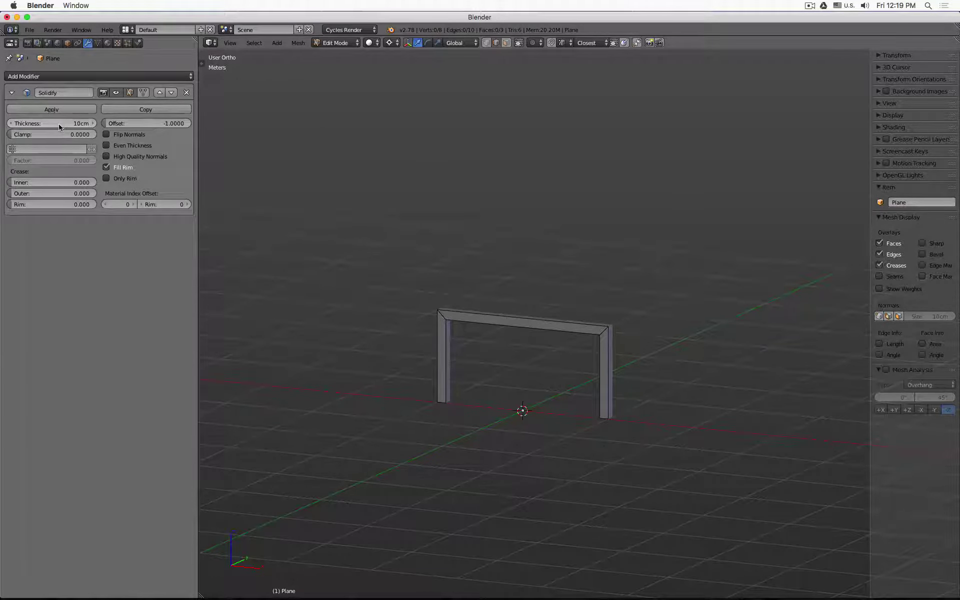
{"action": "middle_click_drag", "start_coordinate": [621, 253], "coordinate": [574, 274]}
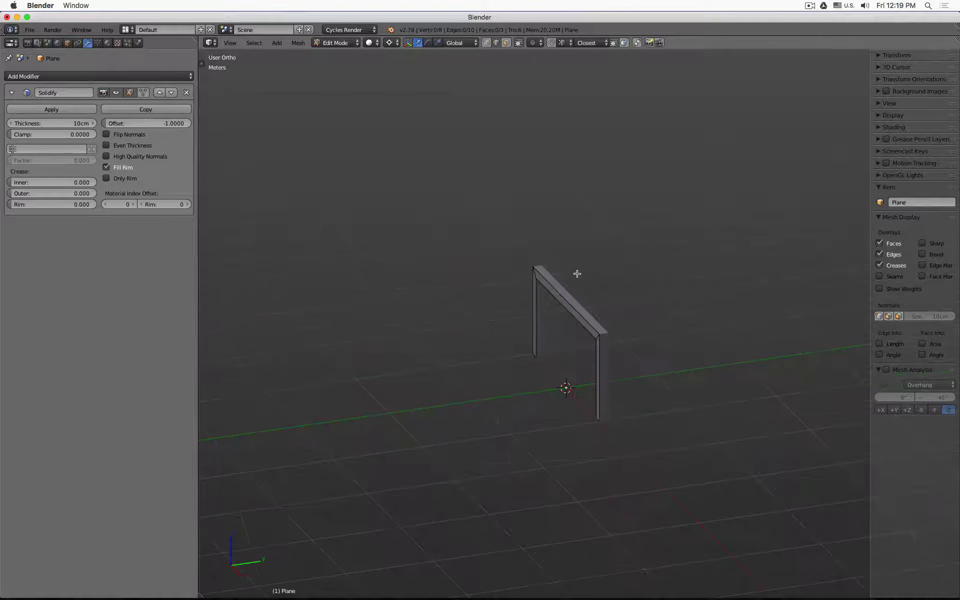
{"action": "key", "text": "Tab"}
{"action": "scroll", "coordinate": [593, 283], "scroll_direction": "up", "scroll_amount": 3}
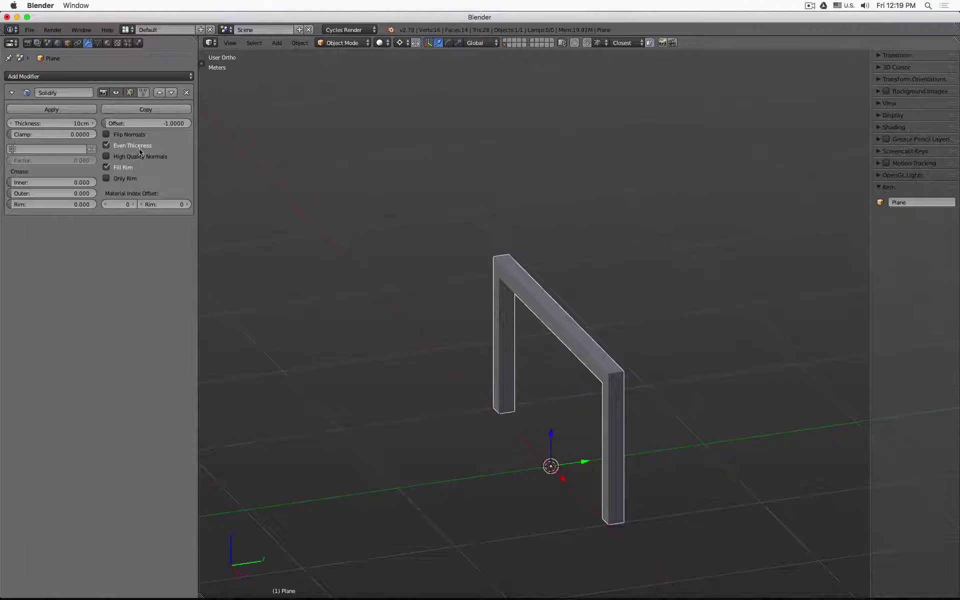
- Add an Array modifier to the frame with a relative offset of 0 in X and 3 in Y
{"action": "left_click", "coordinate": [108, 76]}
{"action": "left_click", "coordinate": [128, 103]}
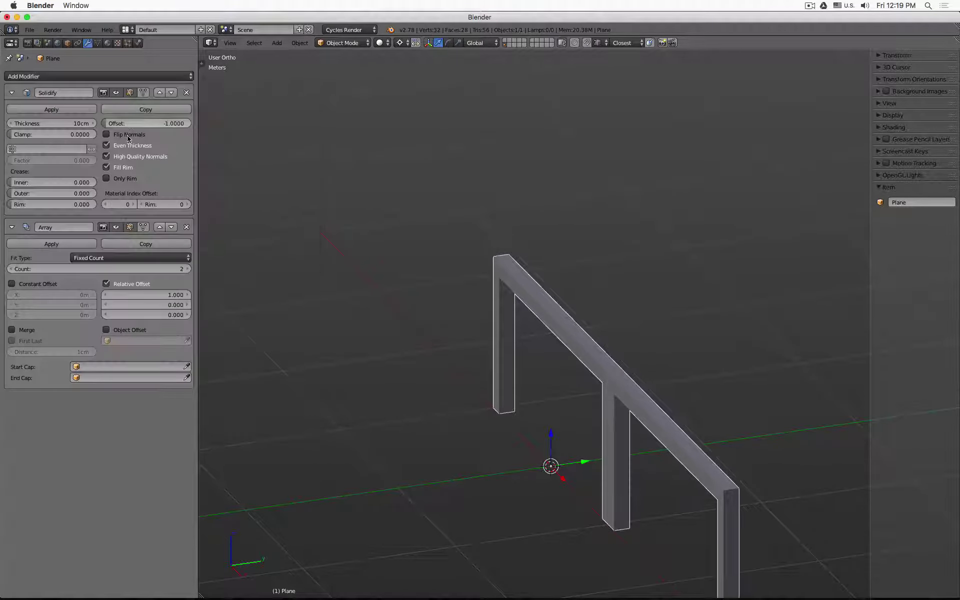
{"action": "scroll", "coordinate": [402, 262], "scroll_direction": "down", "scroll_amount": 3}
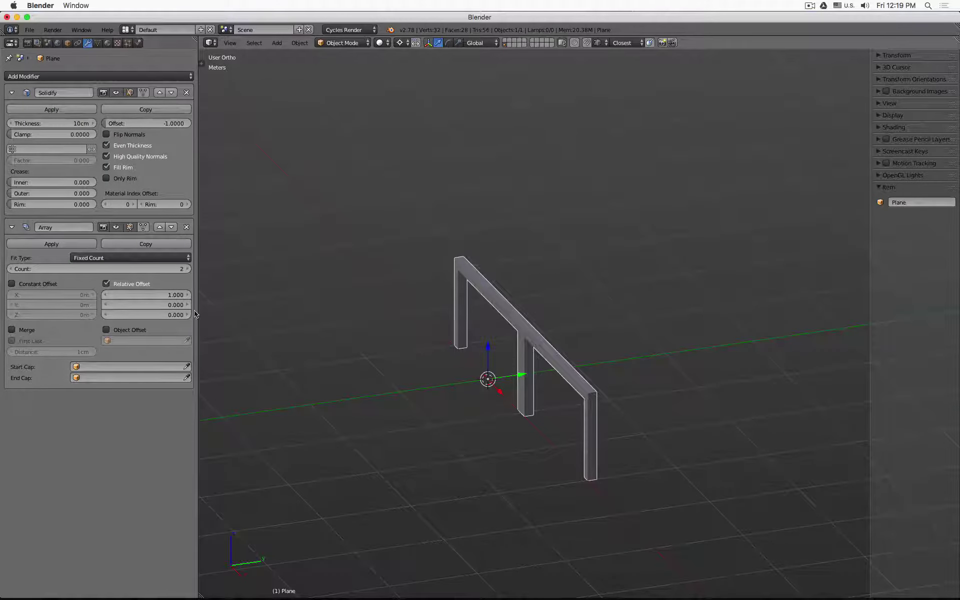
{"action": "left_click", "coordinate": [155, 294]}
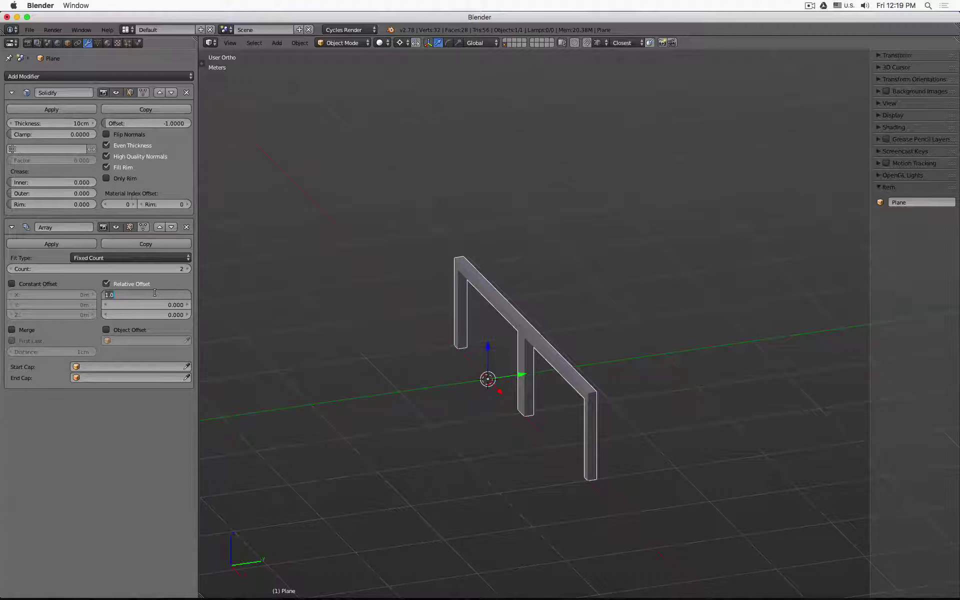
{"action": "type", "text": "0"}
{"action": "key", "text": "Tab"}
{"action": "type", "text": "2"}
{"action": "key", "text": "Return"}
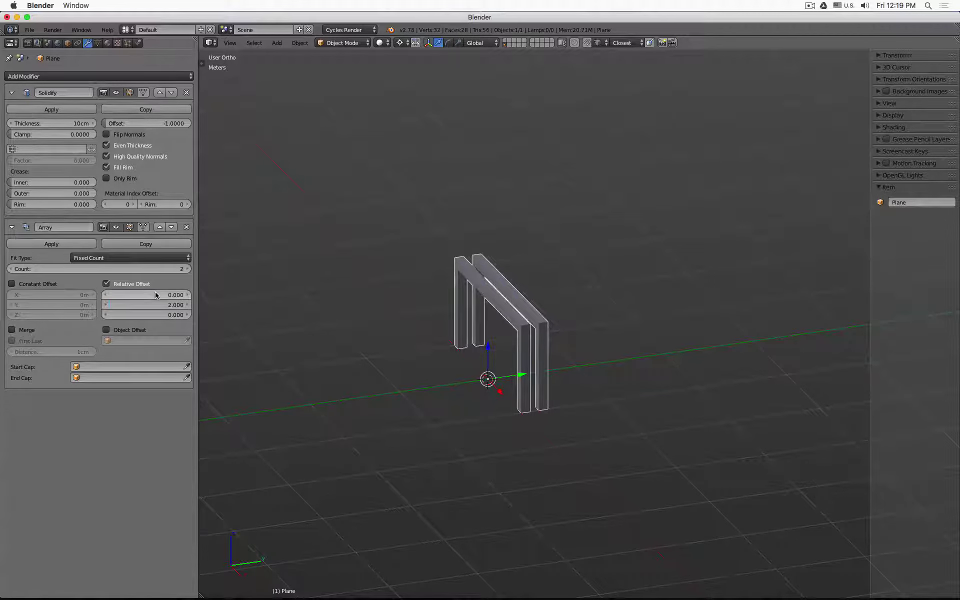
{"action": "left_click", "coordinate": [158, 304]}
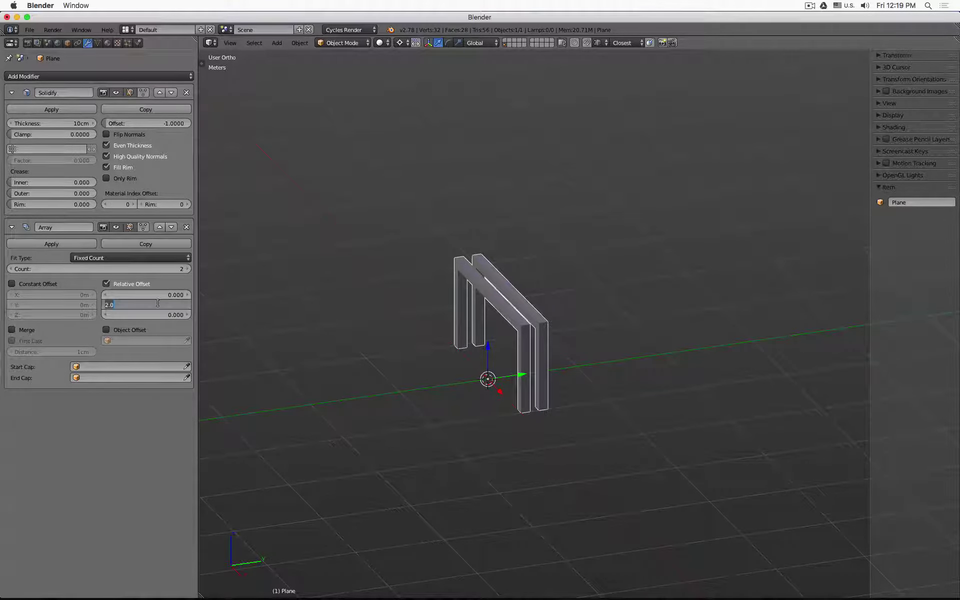
{"action": "type", "text": "3"}
{"action": "key", "text": "Return"}
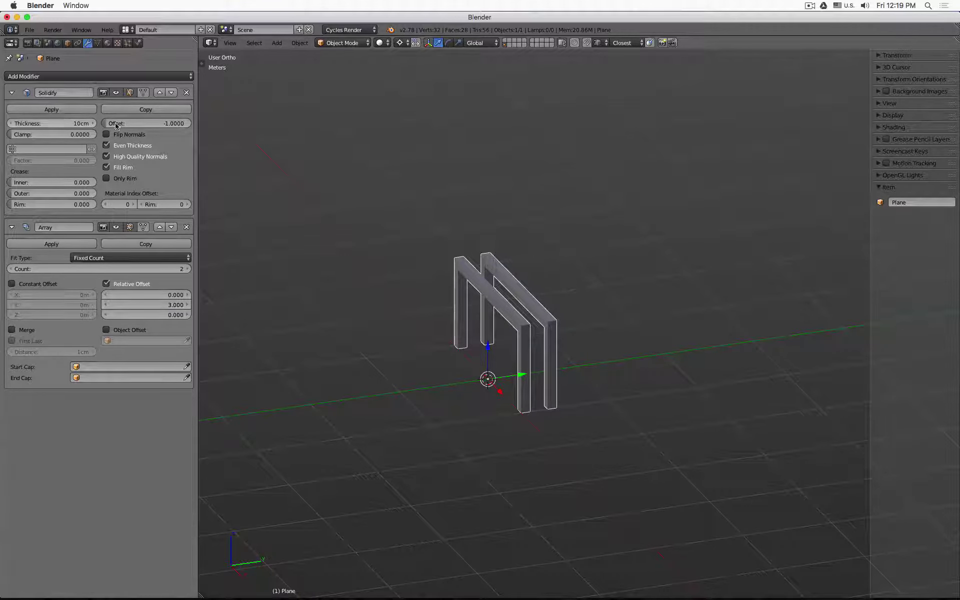
- Set the Array modifier's count to 10 to repeat the frame along Y
{"action": "left_click", "coordinate": [156, 268]}
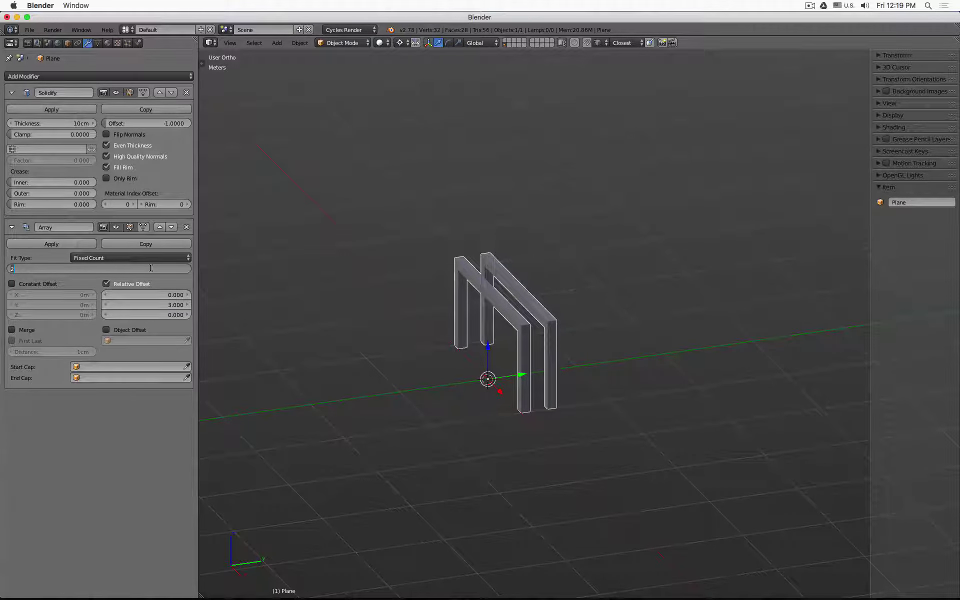
{"action": "type", "text": "10"}
{"action": "key", "text": "Return"}
{"action": "middle_click_drag", "start_coordinate": [555, 417], "coordinate": [619, 433]}
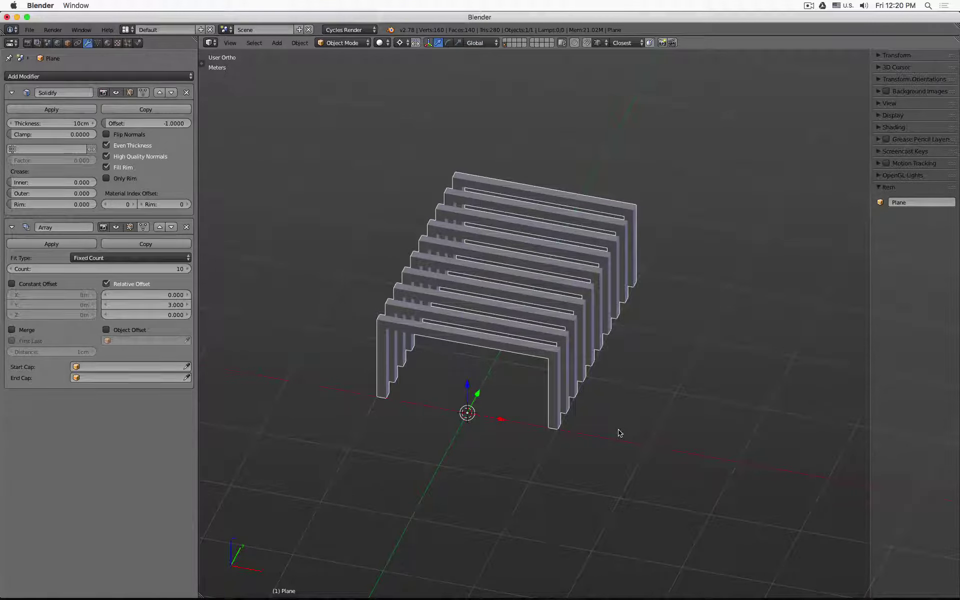
{"action": "middle_click_drag", "start_coordinate": [626, 430], "coordinate": [230, 424]}
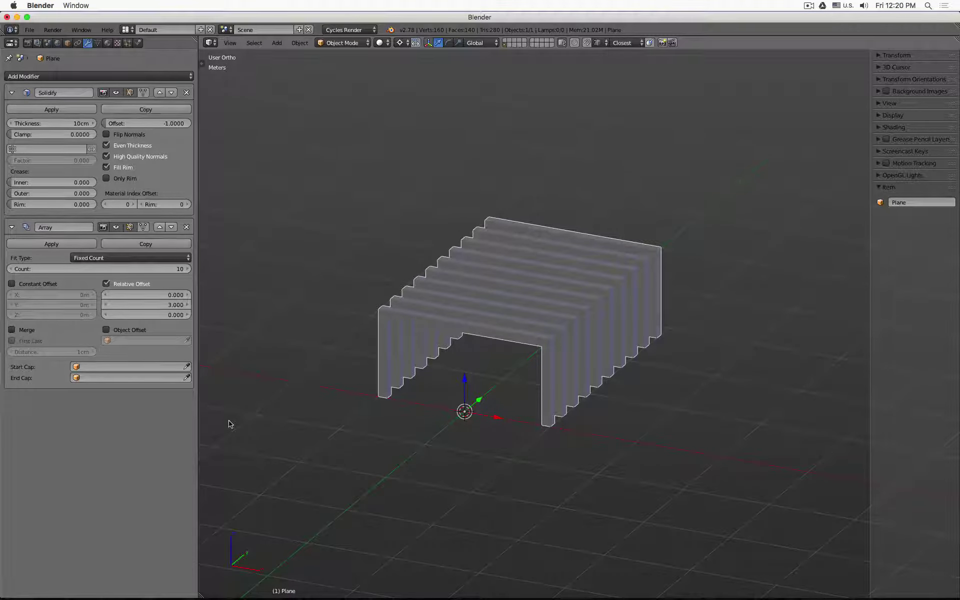
{"action": "key", "text": "Tab"}
{"action": "key", "text": "Tab"}
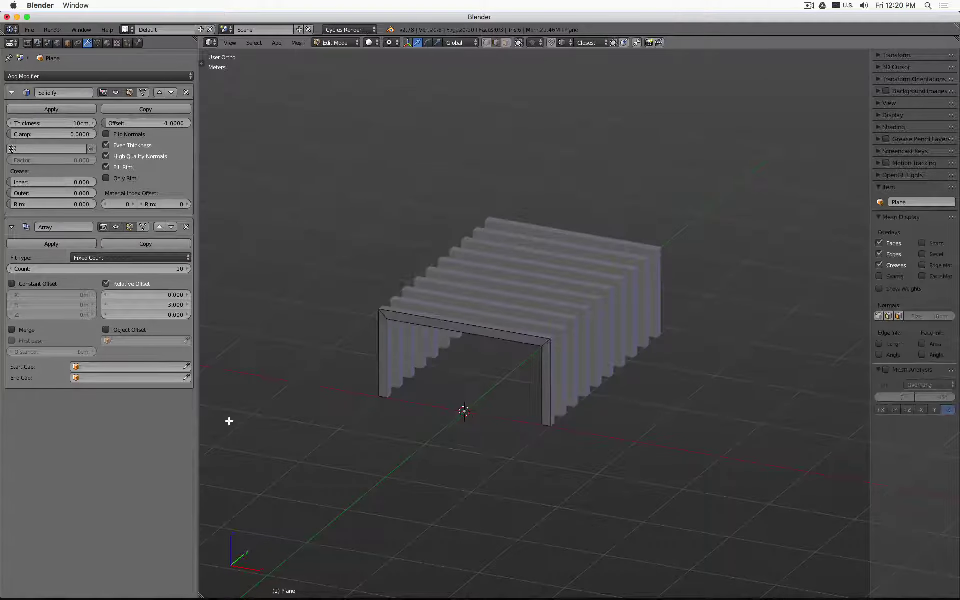
{"action": "key", "text": "Tab"}
{"action": "key", "text": "Tab"}
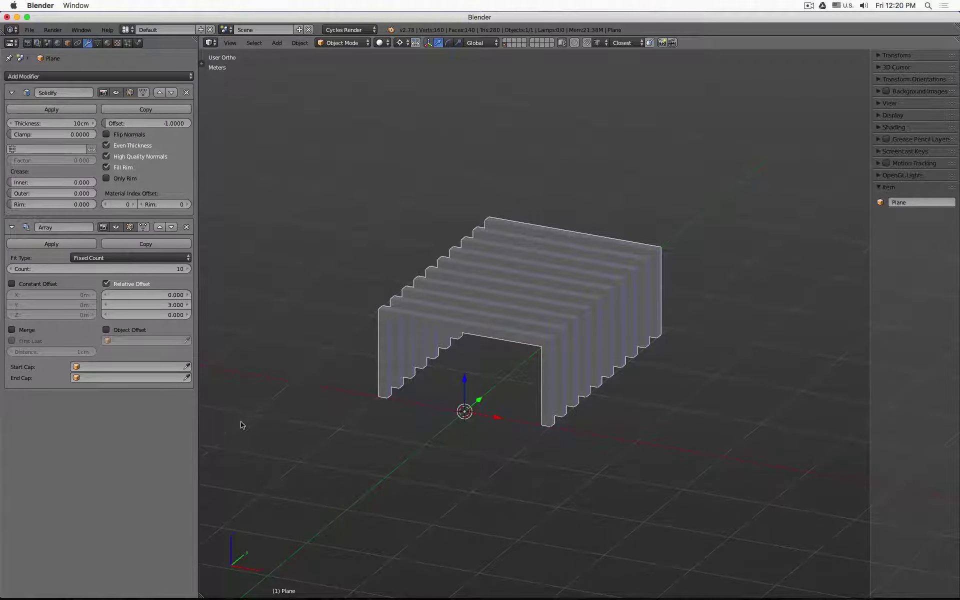
- Add a Lattice object at the 3D cursor
{"action": "middle_click_drag", "start_coordinate": [600, 199], "coordinate": [575, 202]}
{"action": "key", "text": "shift+a"}
{"action": "mouse_move", "coordinate": [574, 203]}
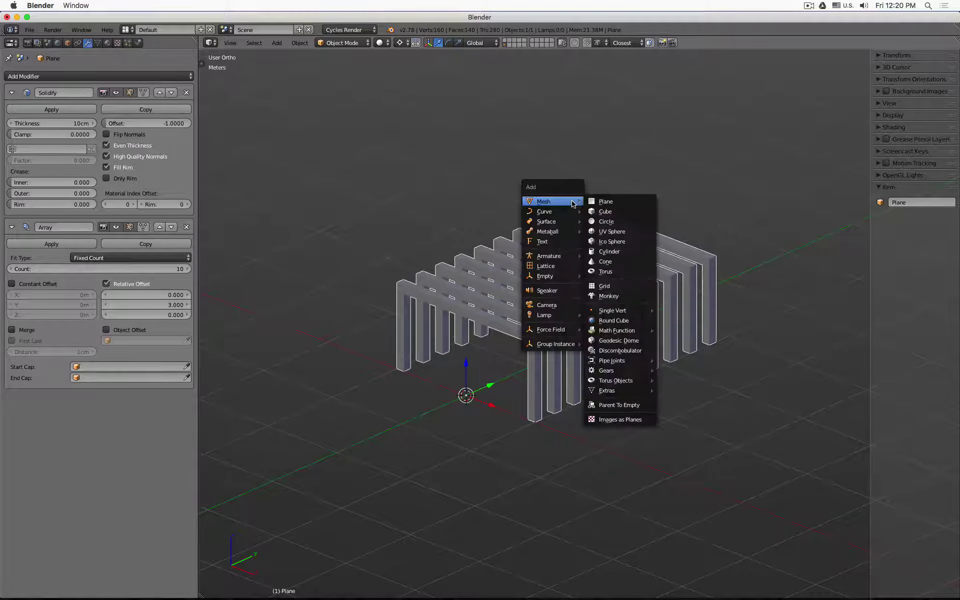
{"action": "left_click", "coordinate": [539, 267]}
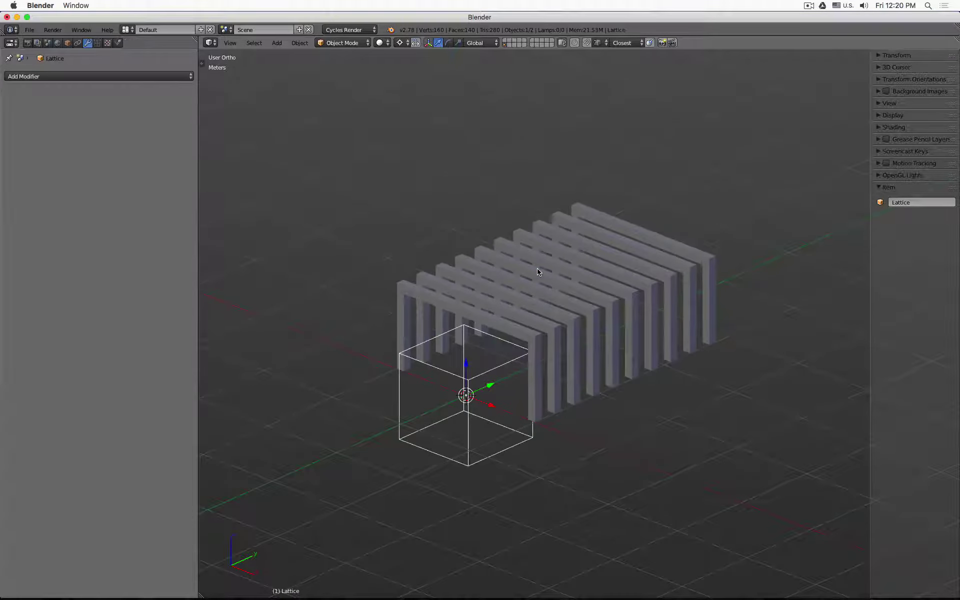
- In the right orthographic view, move the lattice about 1.4 m along Y to the middle of the row of frames
{"action": "middle_click_drag", "start_coordinate": [551, 354], "coordinate": [471, 345]}
{"action": "key", "text": "KP_3"}
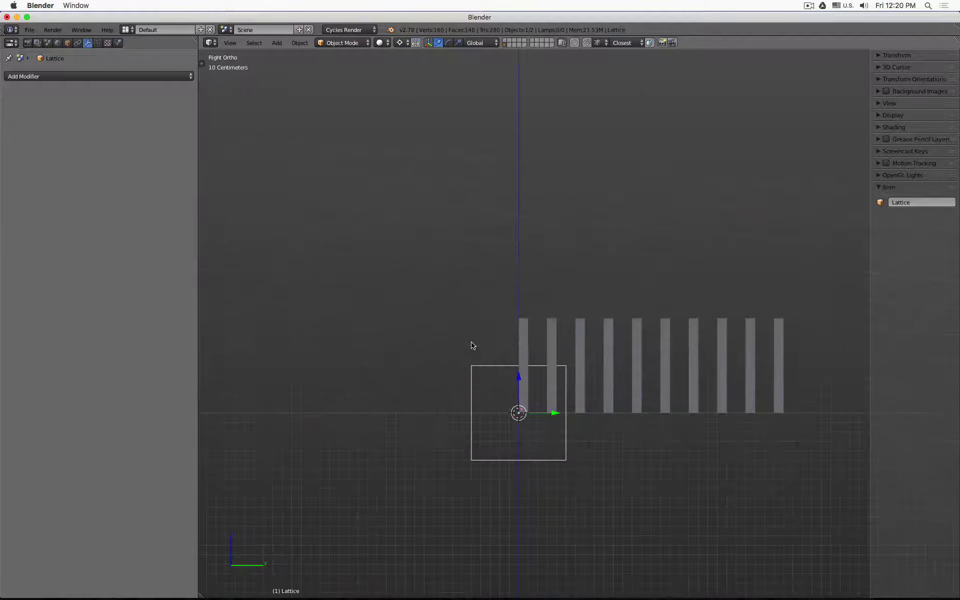
{"action": "middle_click_drag", "start_coordinate": [579, 377], "coordinate": [454, 343], "text": "shift"}
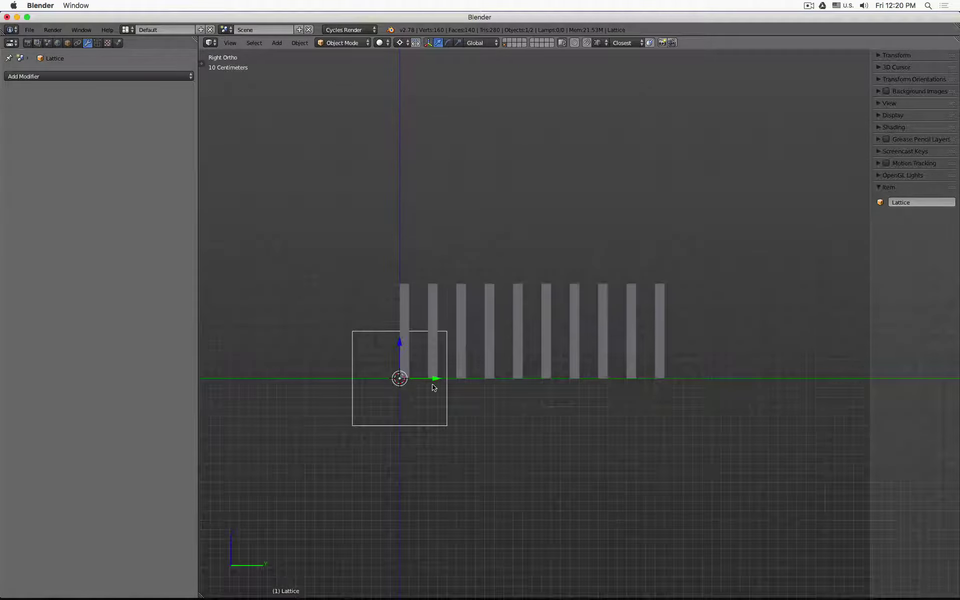
{"action": "key", "text": "g"}
{"action": "key", "text": "y"}
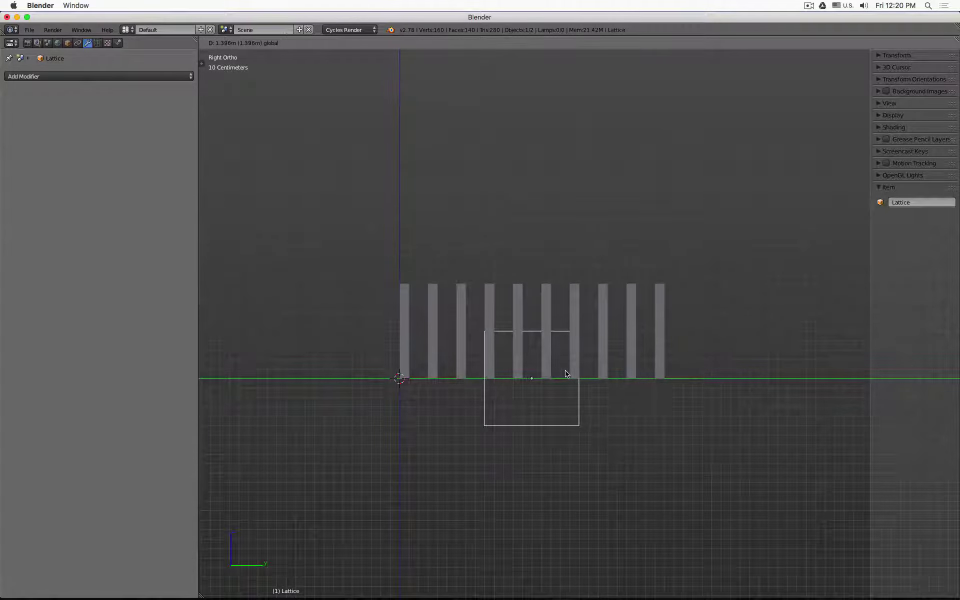
{"action": "left_click", "coordinate": [566, 374]}
- Set the lattice's Y location to exactly 1.4 m in its transform values
{"action": "scroll", "coordinate": [536, 383], "scroll_direction": "up", "scroll_amount": 8}
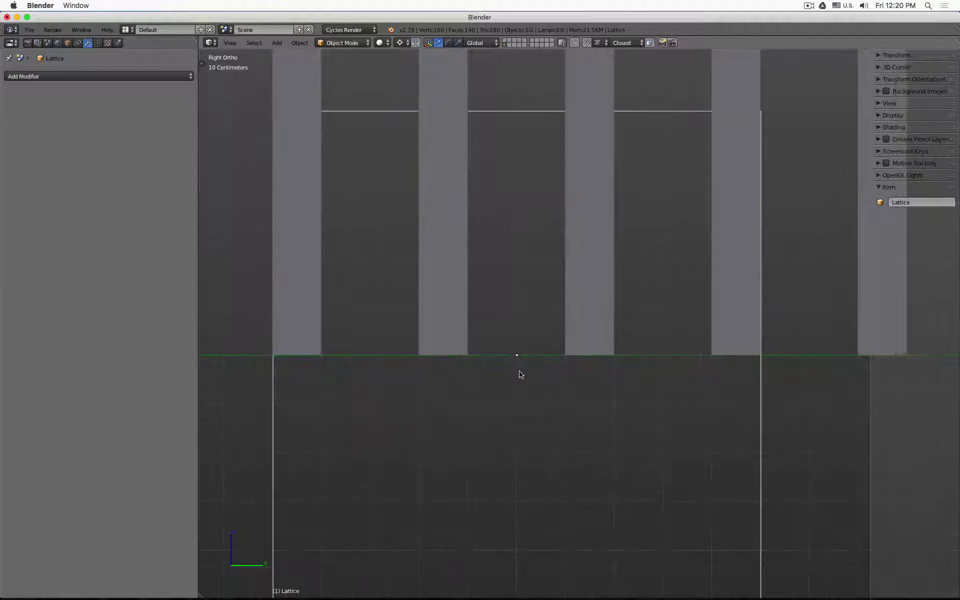
{"action": "scroll", "coordinate": [515, 369], "scroll_direction": "up", "scroll_amount": 3}
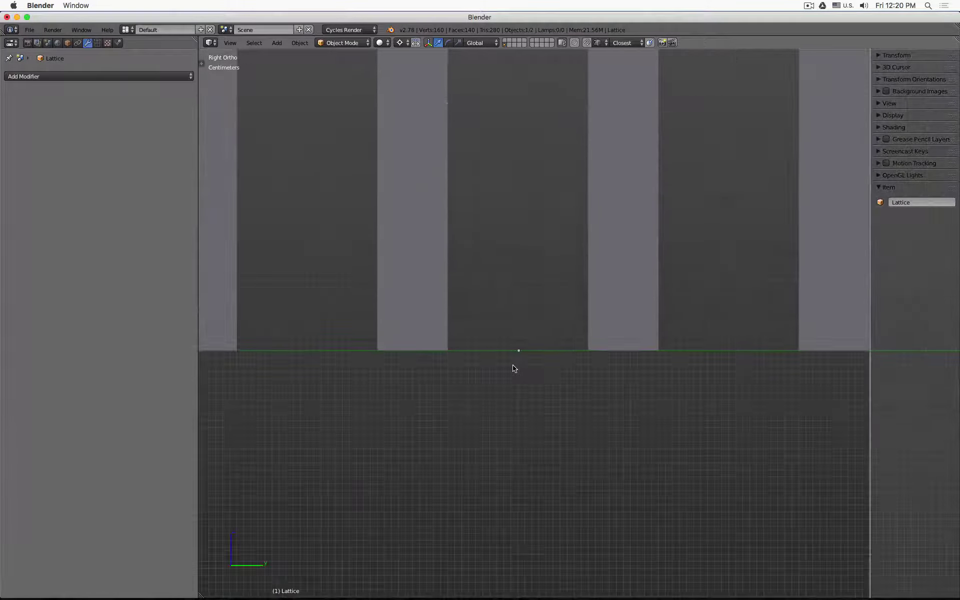
{"action": "scroll", "coordinate": [515, 369], "scroll_direction": "down", "scroll_amount": 1}
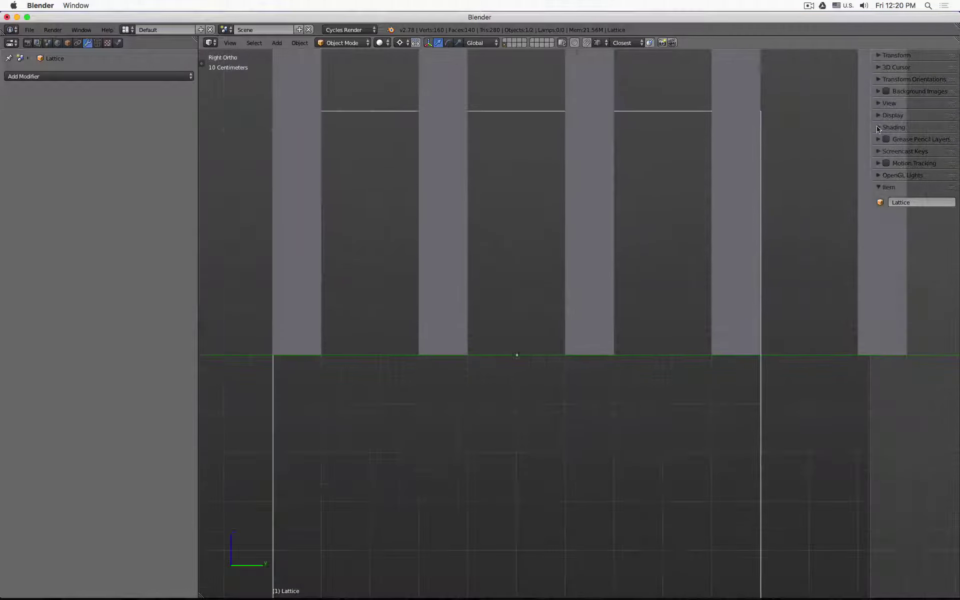
{"action": "left_click", "coordinate": [887, 55]}
{"action": "left_click", "coordinate": [895, 92]}
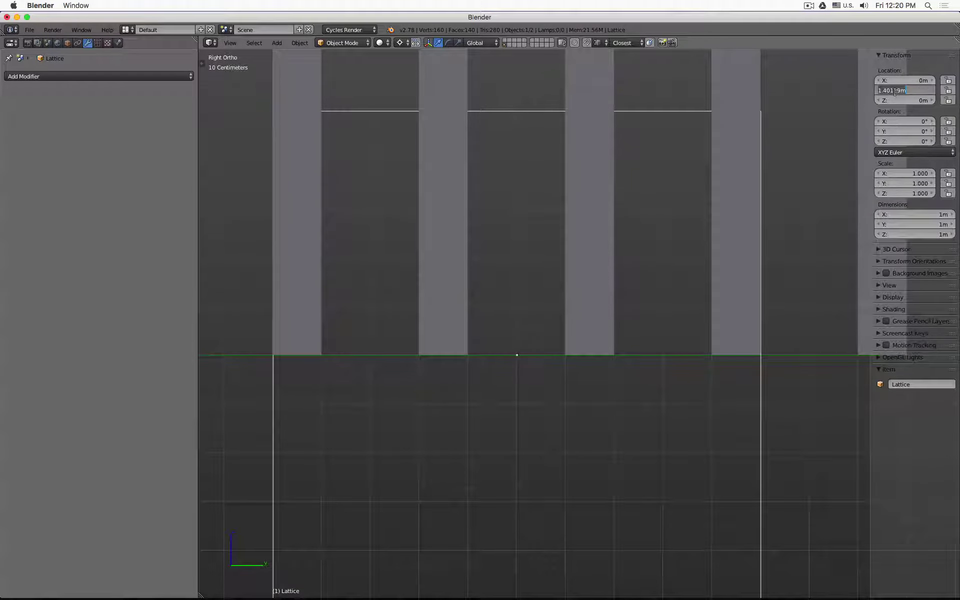
{"action": "type", "text": "1.4"}
{"action": "key", "text": "Return"}
- Raise the lattice about 49.7 cm along Z so its base sits on the ground line under the frames
{"action": "scroll", "coordinate": [618, 234], "scroll_direction": "down", "scroll_amount": 5}
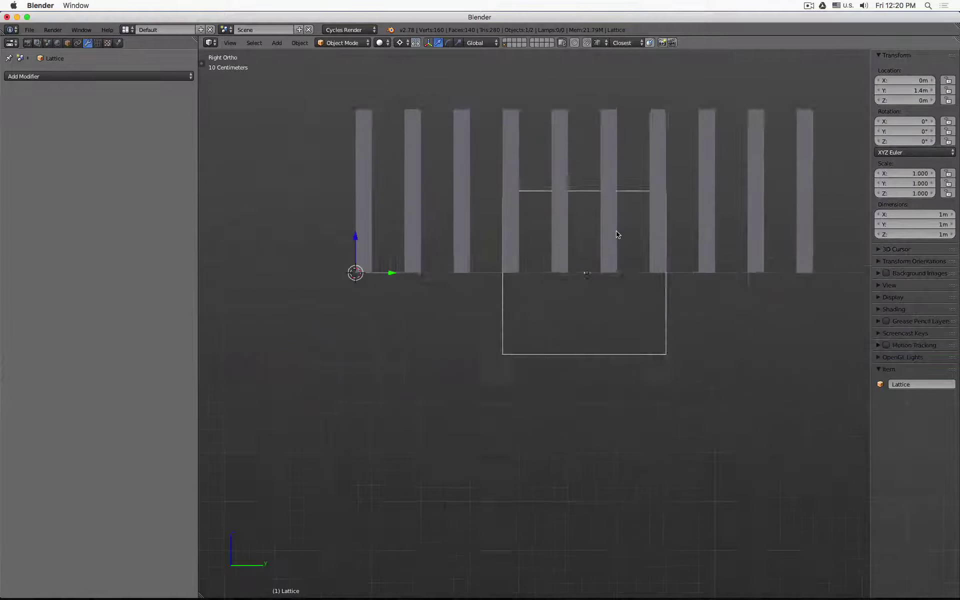
{"action": "scroll", "coordinate": [618, 235], "scroll_direction": "down", "scroll_amount": 3}
{"action": "left_click_drag", "start_coordinate": [468, 224], "coordinate": [476, 173]}
{"action": "middle_click_drag", "start_coordinate": [698, 167], "coordinate": [632, 214], "text": "shift"}
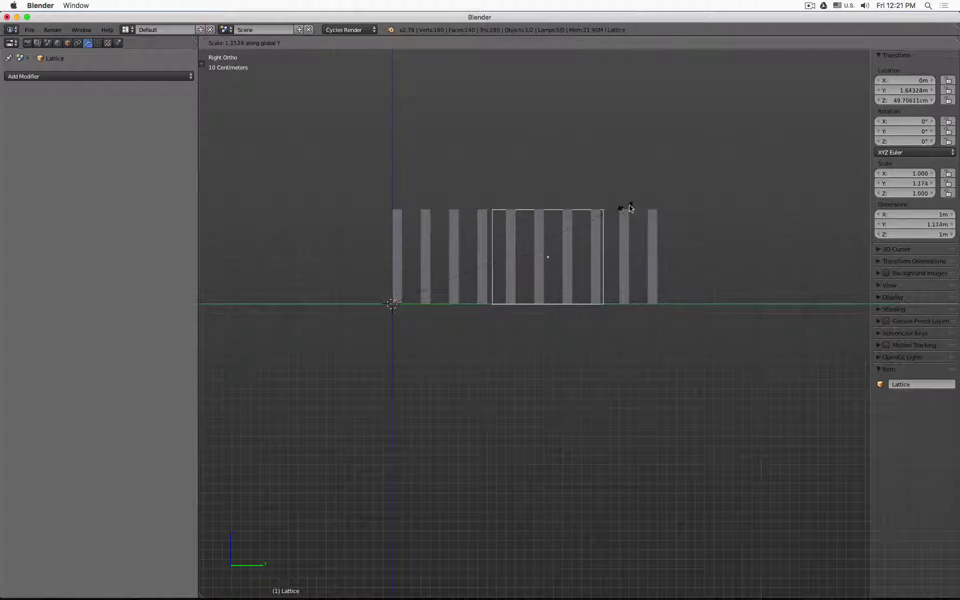
- Scale the lattice along Y to about 2.96 around its bounding box center so it encloses the whole row of frames
{"action": "key", "text": "comma"}
{"action": "key", "text": "s"}
{"action": "key", "text": "y"}
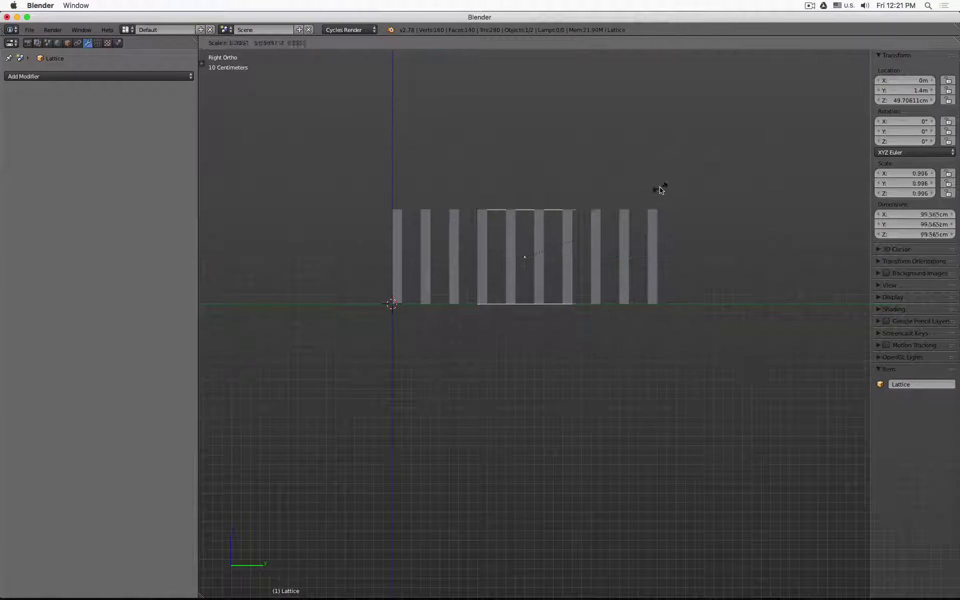
{"action": "left_click", "coordinate": [209, 189]}
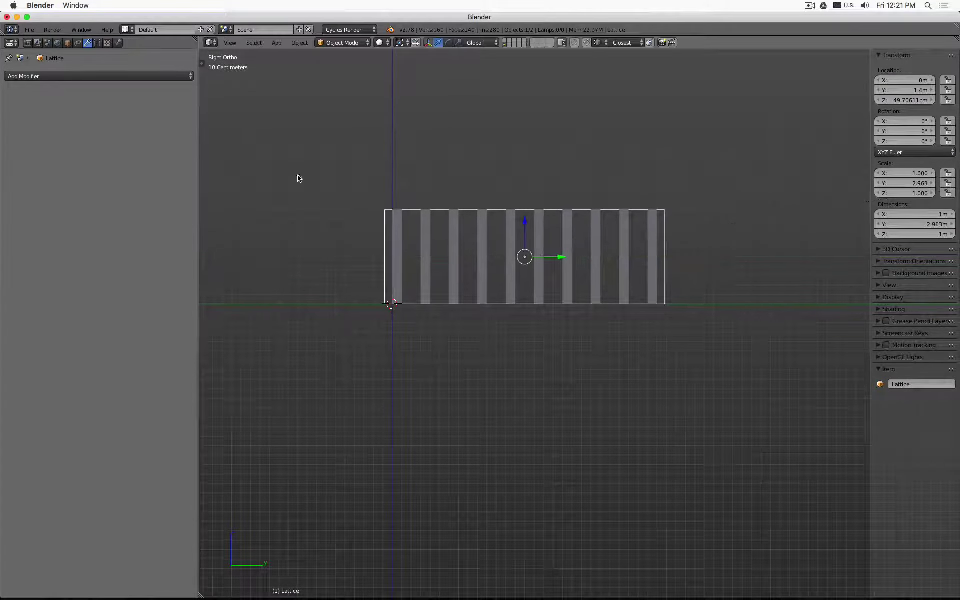
- Scale the lattice along Z to about 1.17 so it extends slightly above and below the frames
{"action": "key", "text": "s"}
{"action": "key", "text": "z"}
{"action": "left_click", "coordinate": [552, 170]}
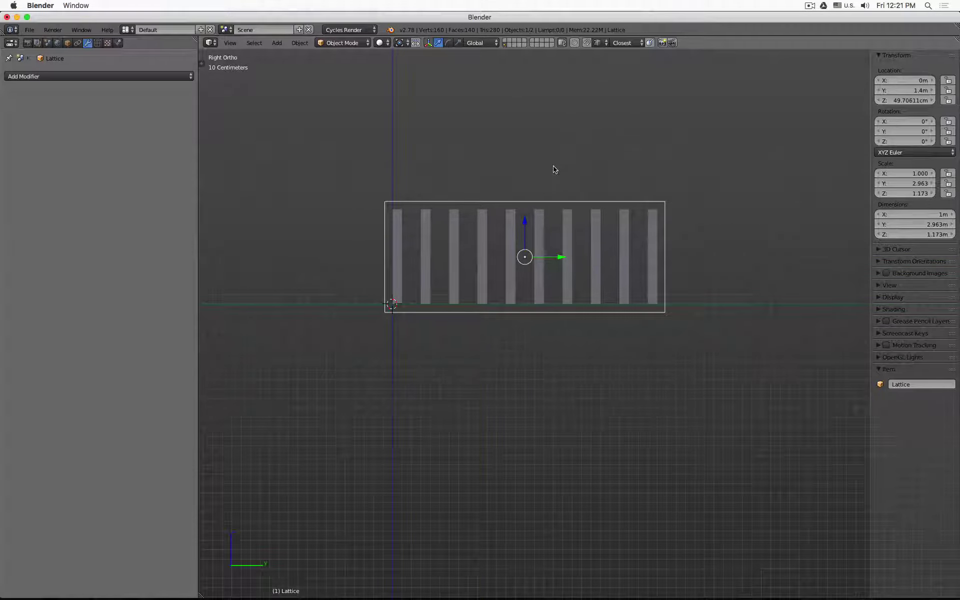
- In the front orthographic view, scale the lattice along X to about 2.18 so it encloses the frames' full width
{"action": "key", "text": "KP_1"}
{"action": "key", "text": "s"}
{"action": "key", "text": "x"}
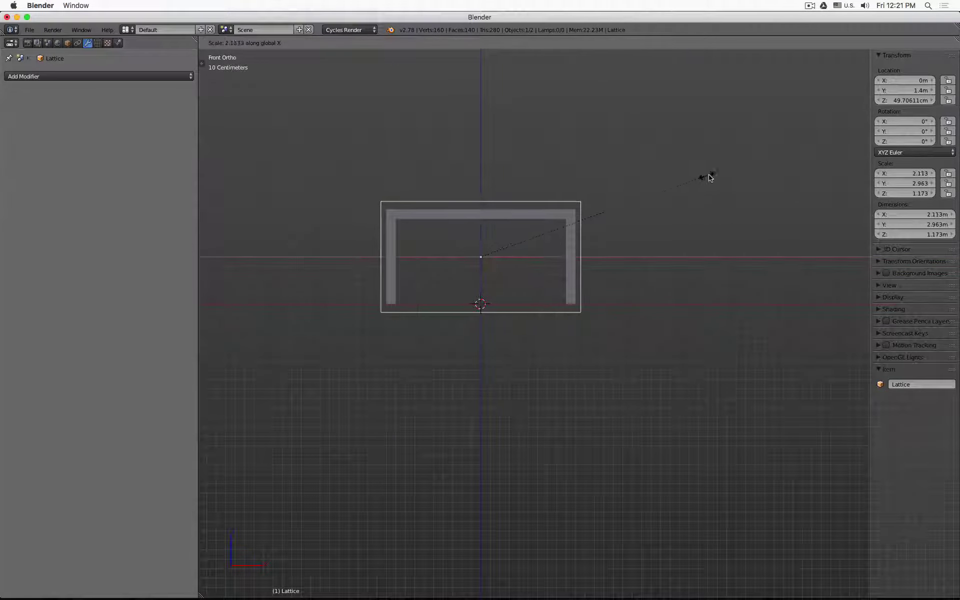
{"action": "left_click", "coordinate": [686, 178]}
{"action": "middle_click_drag", "start_coordinate": [686, 179], "coordinate": [596, 201]}
{"action": "scroll", "coordinate": [526, 201], "scroll_direction": "up", "scroll_amount": 3}
{"action": "middle_click_drag", "start_coordinate": [526, 201], "coordinate": [504, 200]}
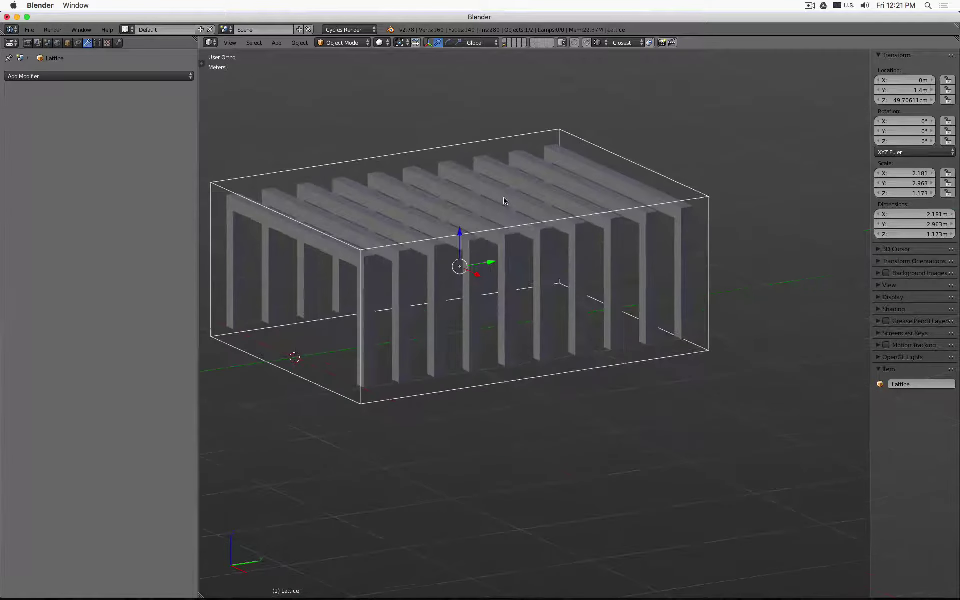
{"action": "middle_click_drag", "start_coordinate": [435, 195], "coordinate": [498, 165], "text": "shift"}
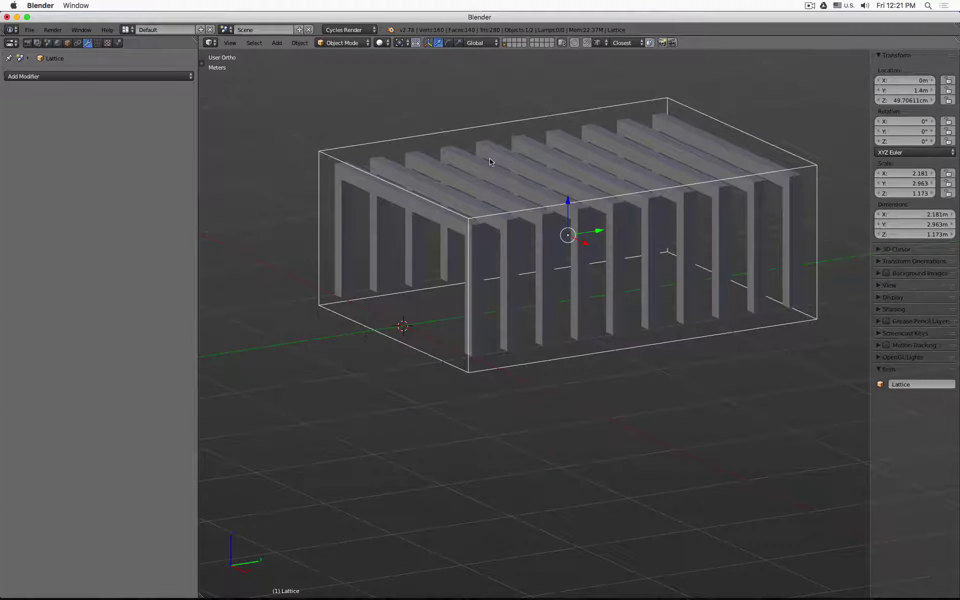
- Open the lattice's resolution settings and inspect its corner control points in edit mode
{"action": "left_click", "coordinate": [98, 43]}
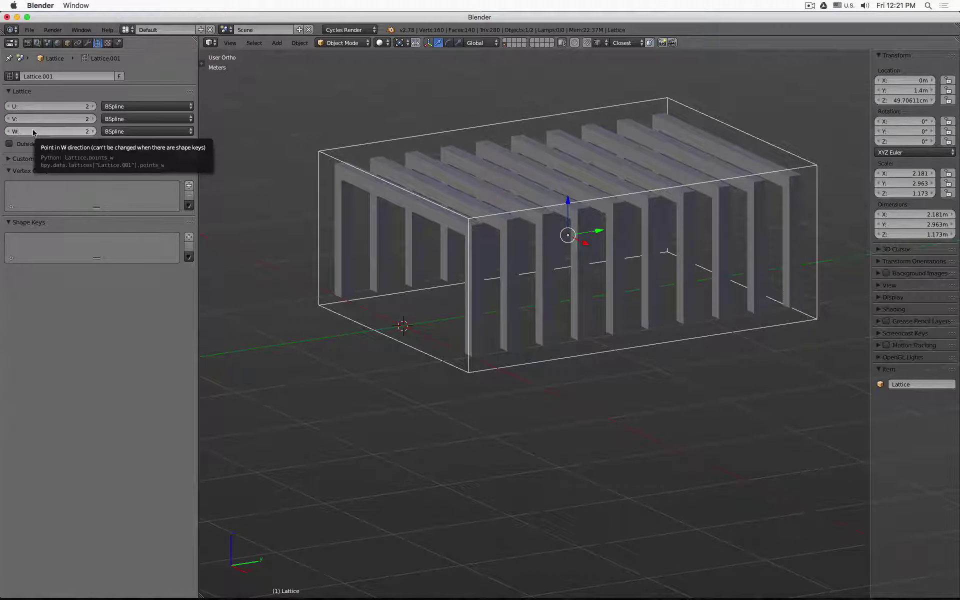
{"action": "key", "text": "Tab"}
{"action": "key", "text": "Tab"}
{"action": "key", "text": "Tab"}
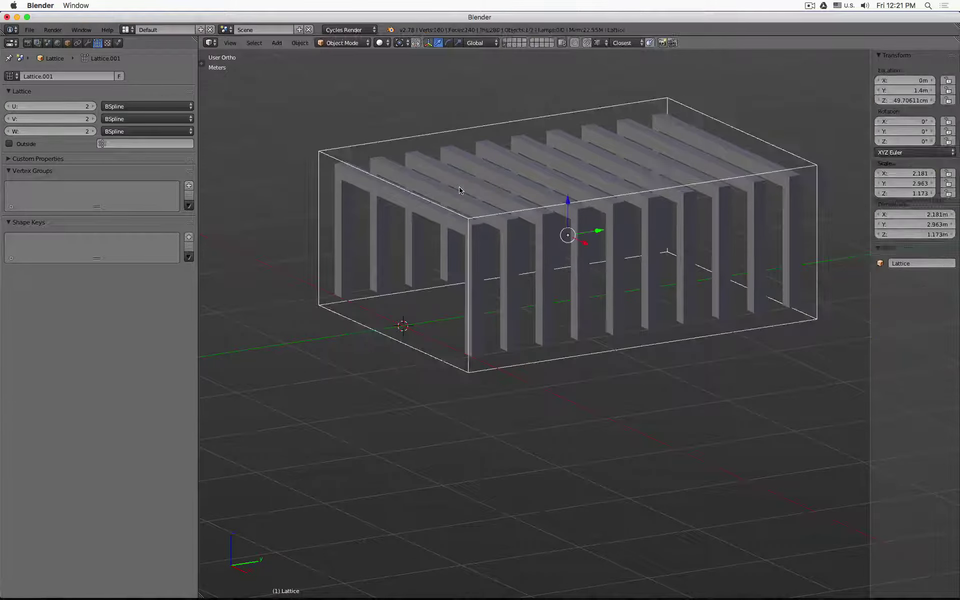
{"action": "key", "text": "Tab"}
{"action": "key", "text": "Tab"}
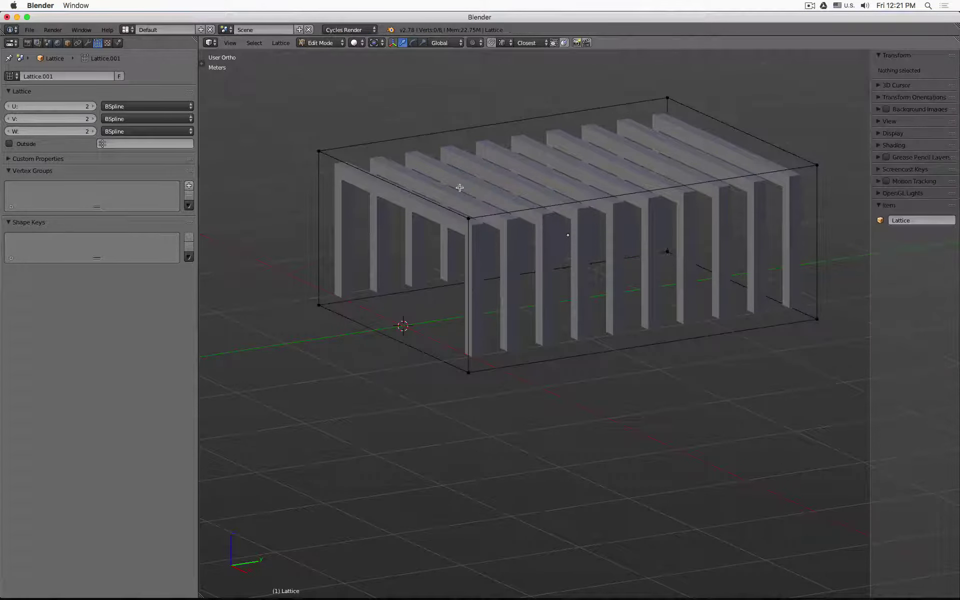
{"action": "key", "text": "Tab"}
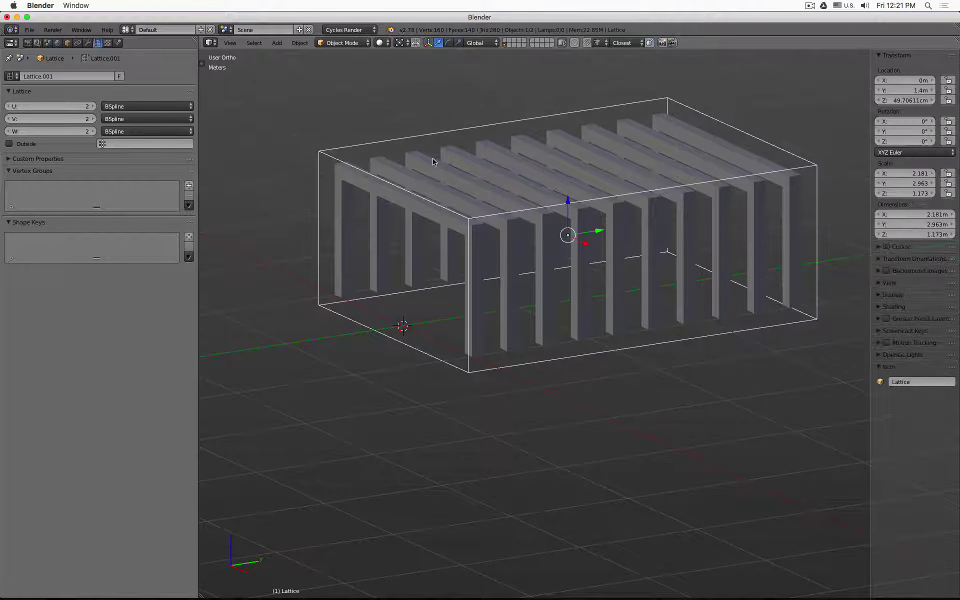
- Try a V resolution of 5 on the lattice and settle on 3 for one middle division along the row
{"action": "left_click", "coordinate": [93, 119]}
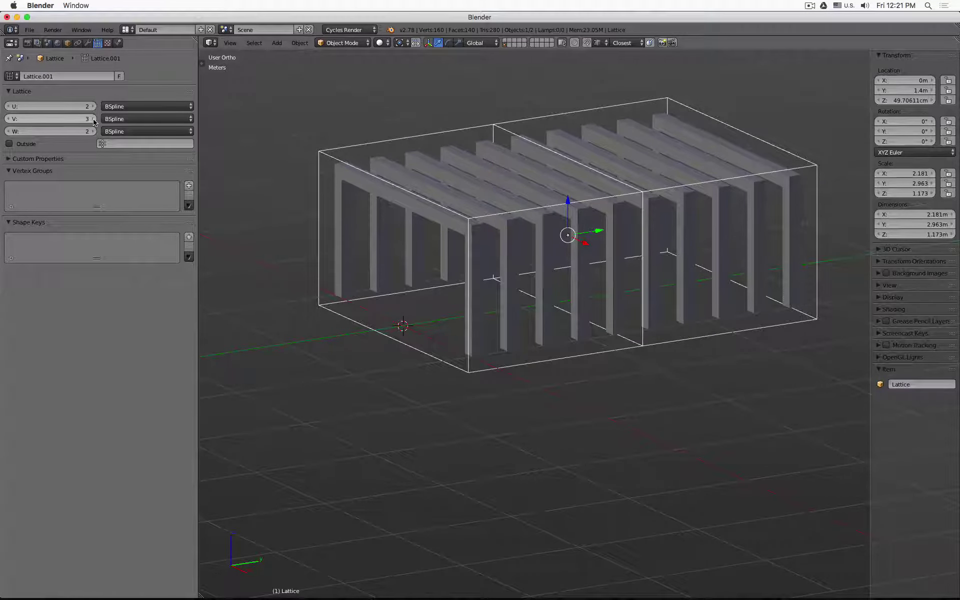
{"action": "left_click", "coordinate": [93, 119]}
{"action": "left_click", "coordinate": [93, 120]}
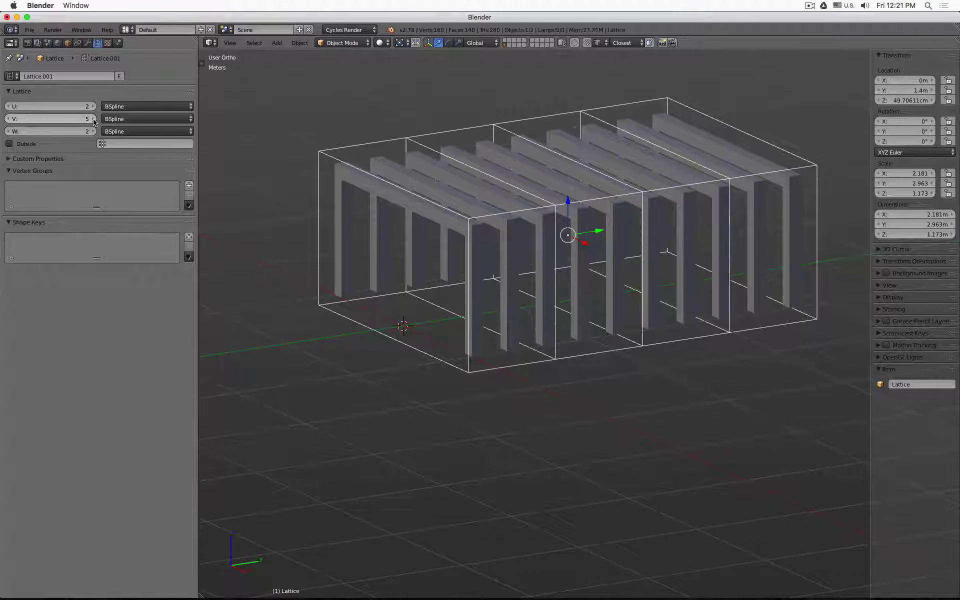
{"action": "left_click", "coordinate": [9, 118]}
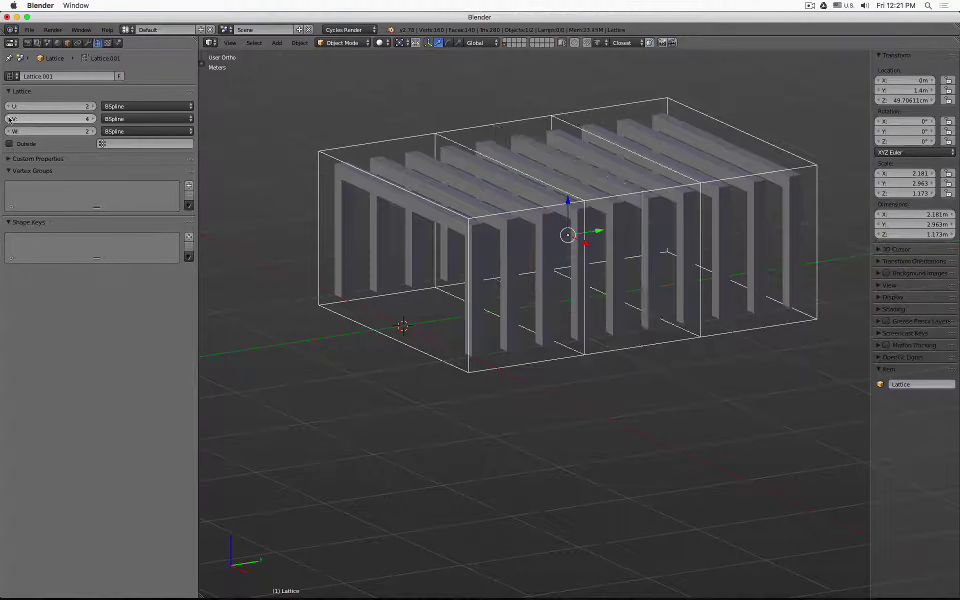
{"action": "left_click", "coordinate": [8, 118]}
- Try U resolutions of 4 and 3 and a W resolution of 3 on the lattice, returning both to 2
{"action": "left_click", "coordinate": [92, 107]}
{"action": "left_click", "coordinate": [93, 107]}
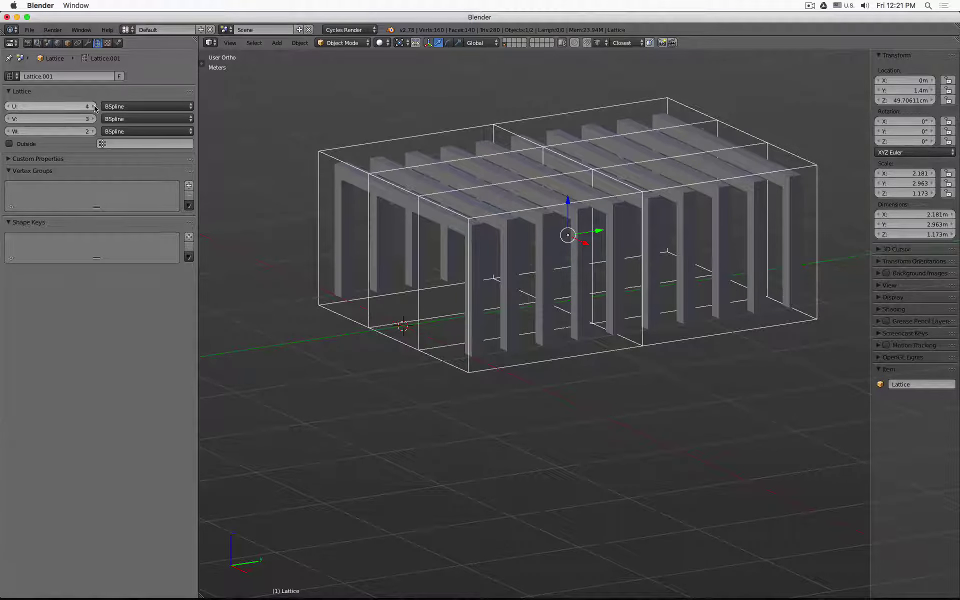
{"action": "left_click", "coordinate": [8, 106]}
{"action": "left_click", "coordinate": [9, 106]}
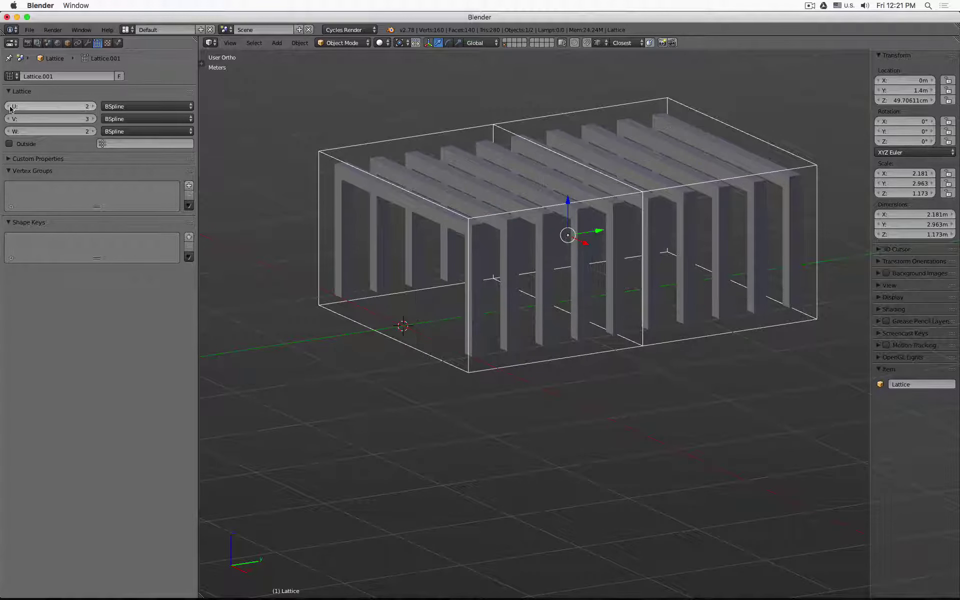
{"action": "left_click", "coordinate": [94, 106]}
{"action": "left_click", "coordinate": [93, 131]}
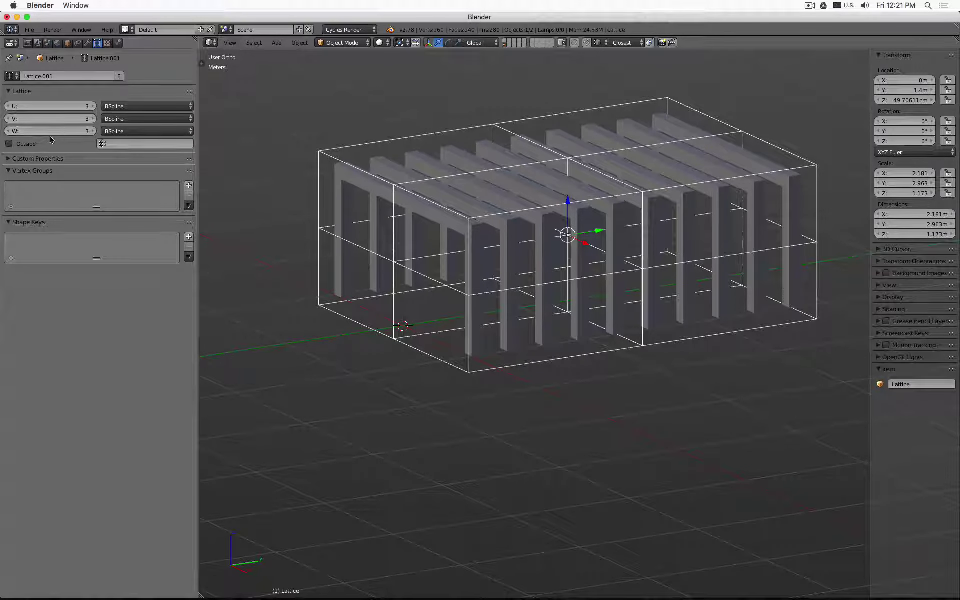
{"action": "left_click", "coordinate": [9, 131]}
{"action": "left_click", "coordinate": [11, 107]}
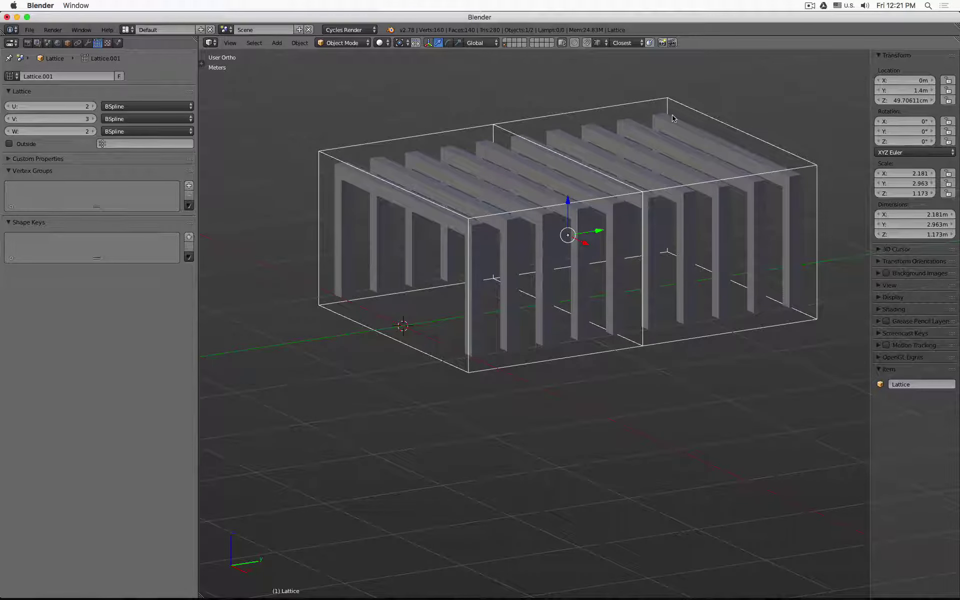
{"action": "right_click", "coordinate": [455, 151]}
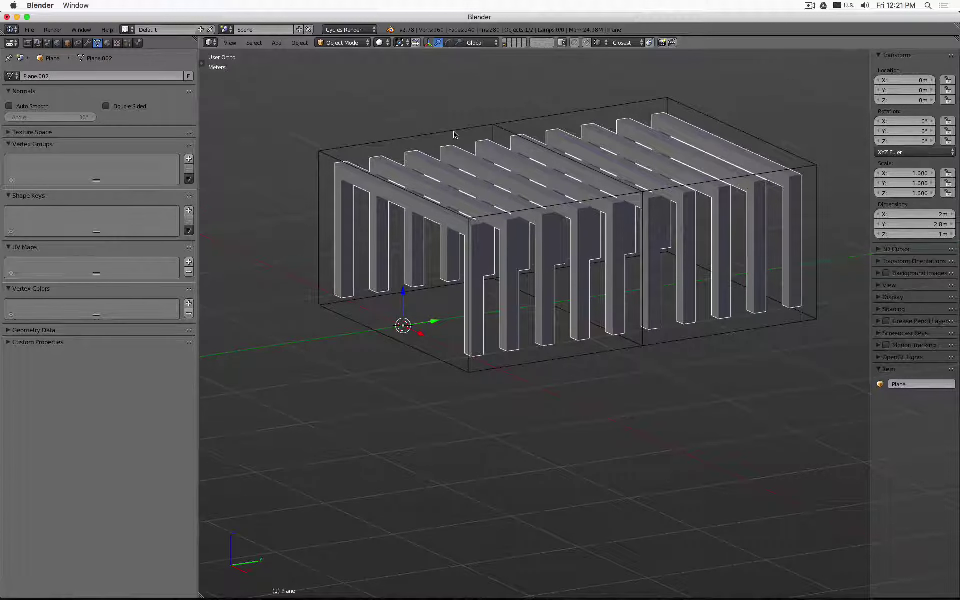
{"action": "right_click", "coordinate": [455, 134]}
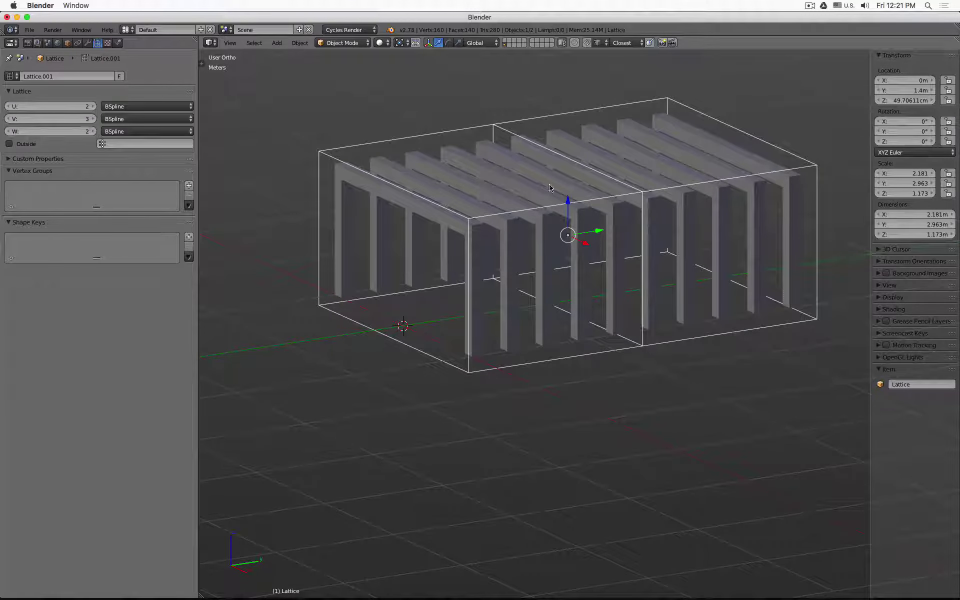
{"action": "key", "text": "Tab"}
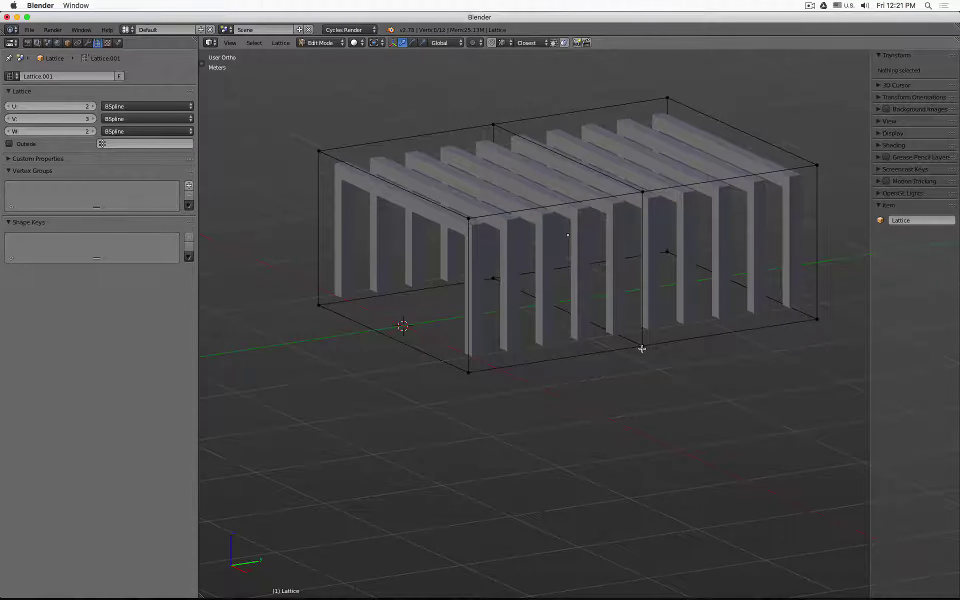
{"action": "key", "text": "Tab"}
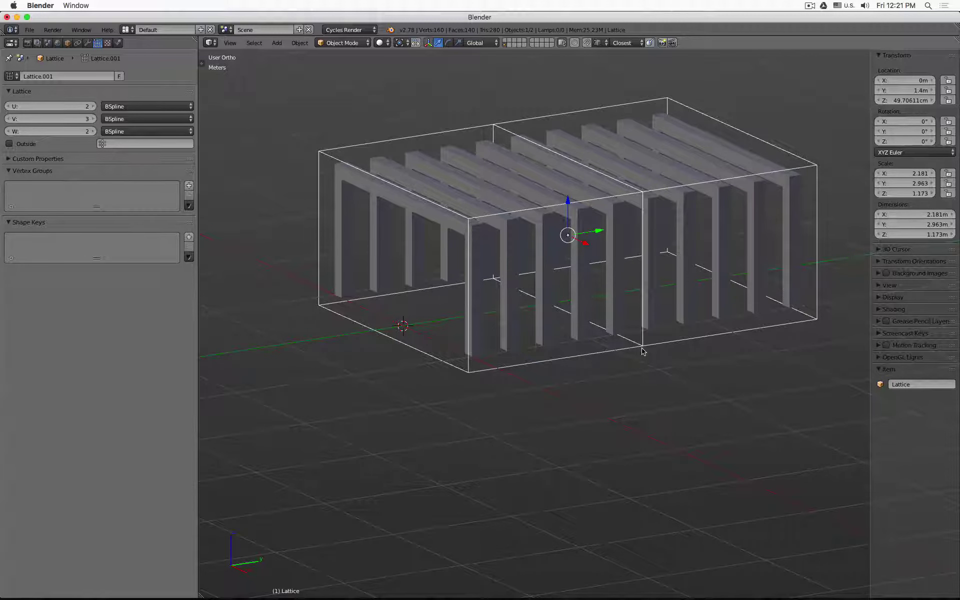
- Add a Lattice modifier to the arrayed frames and assign the surrounding Lattice as its object
{"action": "right_click", "coordinate": [451, 181]}
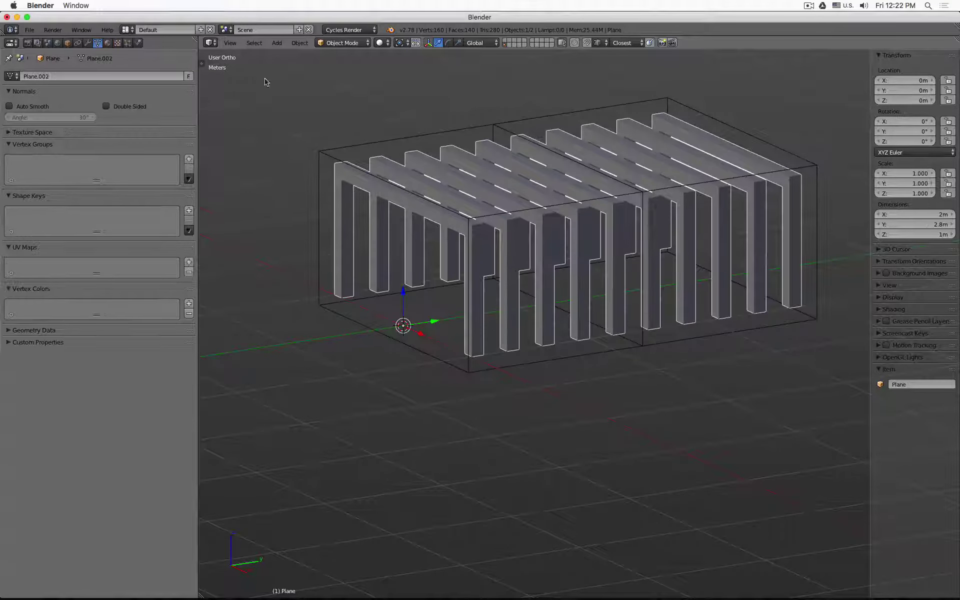
{"action": "left_click", "coordinate": [88, 45]}
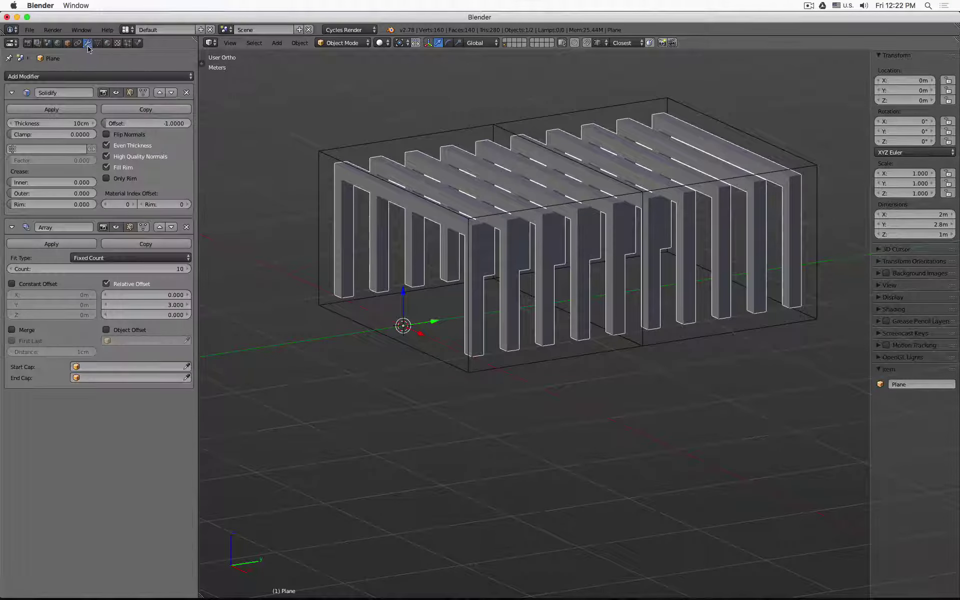
{"action": "left_click", "coordinate": [72, 76]}
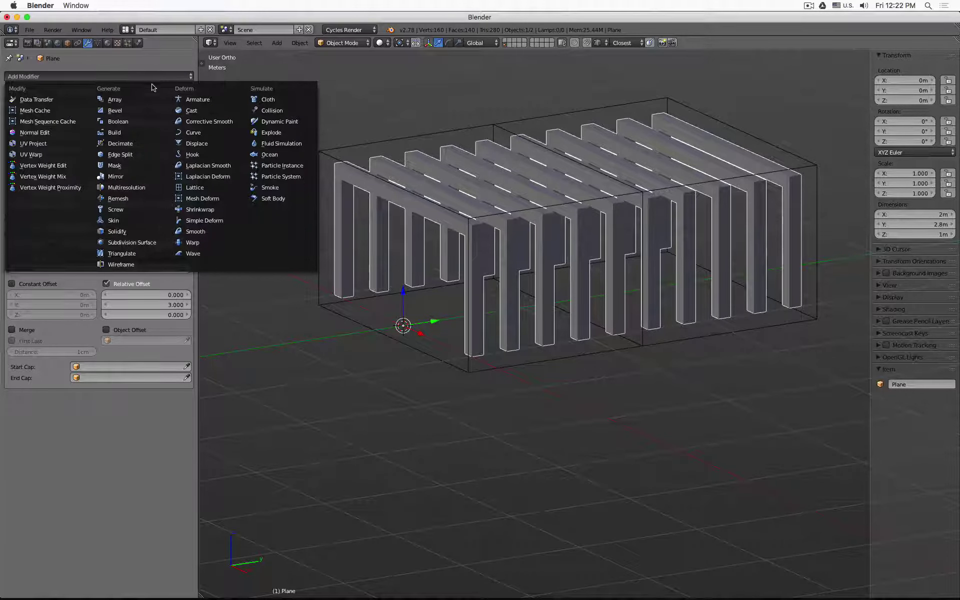
{"action": "left_click", "coordinate": [212, 190]}
{"action": "left_click", "coordinate": [92, 442]}
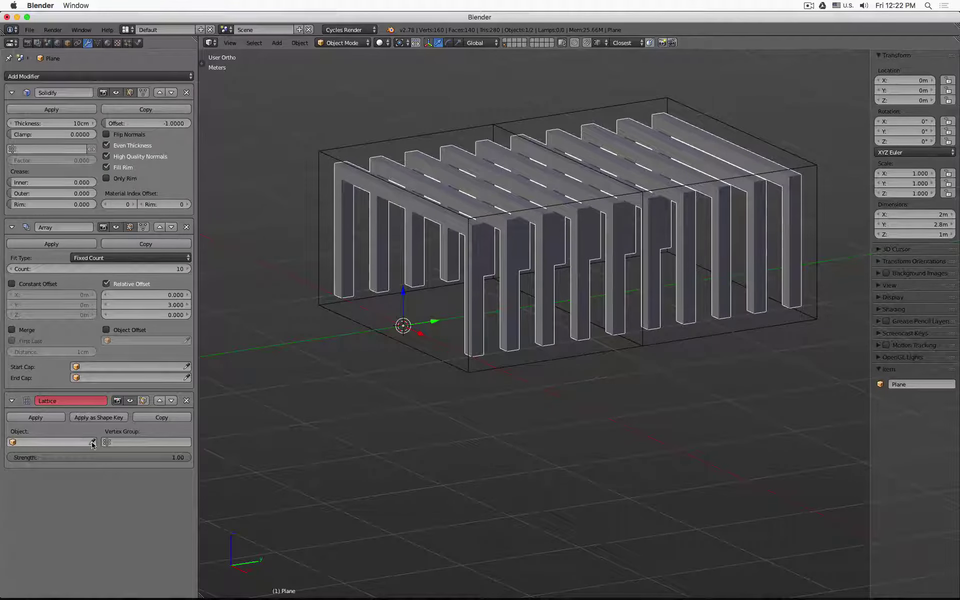
{"action": "left_click", "coordinate": [439, 354]}
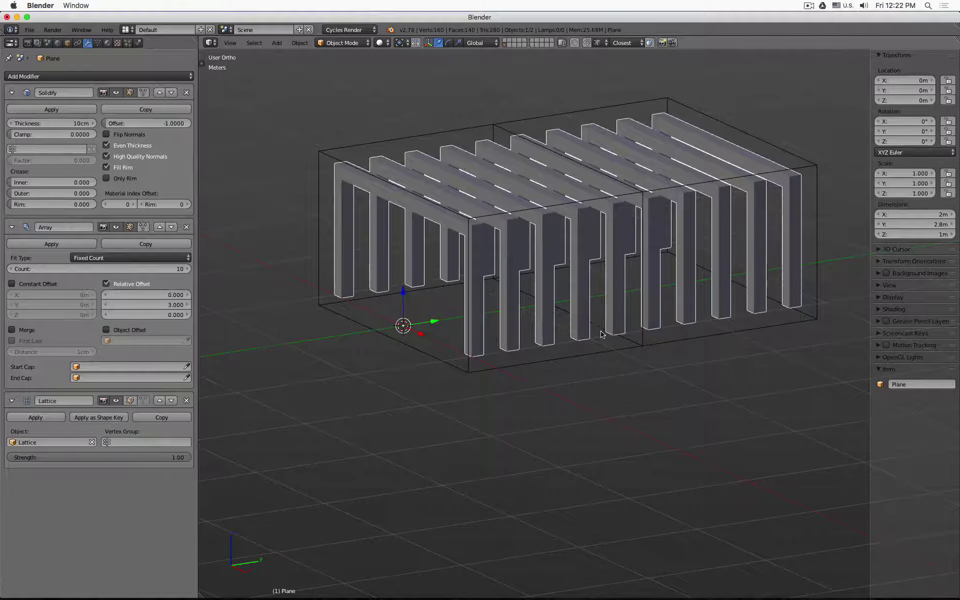
- In the lattice's edit mode, move the lower middle control point on the +X side outward to about 75.2 cm in X
{"action": "mouse_move", "coordinate": [604, 334]}
{"action": "middle_mouse_down"}
{"action": "mouse_move", "coordinate": [662, 341]}
{"action": "mouse_move", "coordinate": [615, 335]}
{"action": "middle_mouse_up"}
{"action": "right_click", "coordinate": [662, 341]}
{"action": "key", "text": "Tab"}
{"action": "right_click", "coordinate": [588, 344]}
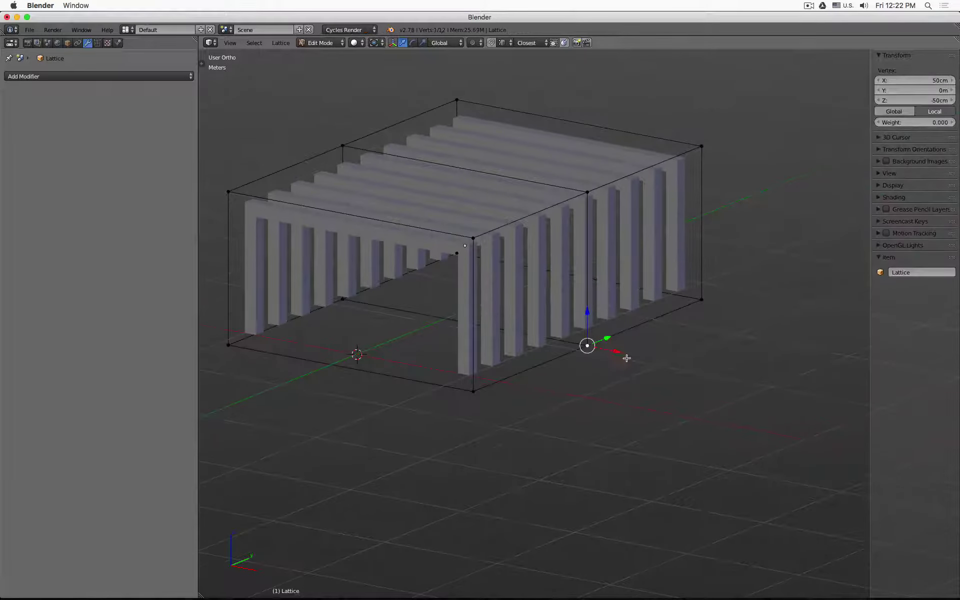
{"action": "key", "text": "g"}
{"action": "left_click", "coordinate": [674, 361]}
- Raise the upper middle control point on the +X side to about 99.8 cm and move it outward to about 77.5 cm in X
{"action": "right_click", "coordinate": [587, 192]}
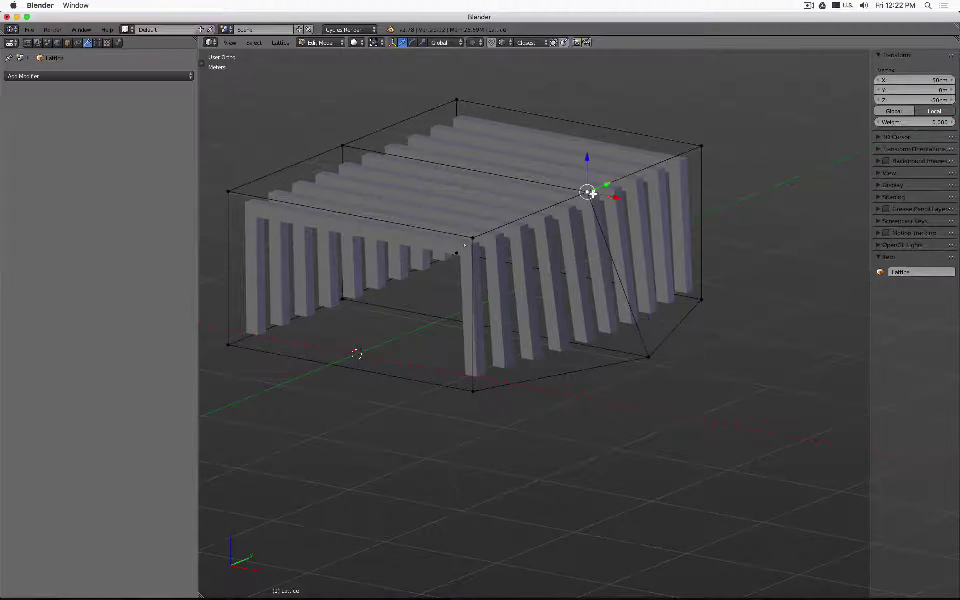
{"action": "key", "text": "g"}
{"action": "key", "text": "z"}
{"action": "left_click", "coordinate": [641, 274]}
{"action": "middle_click_drag", "start_coordinate": [641, 275], "coordinate": [654, 134]}
{"action": "key", "text": "g"}
{"action": "key", "text": "x"}
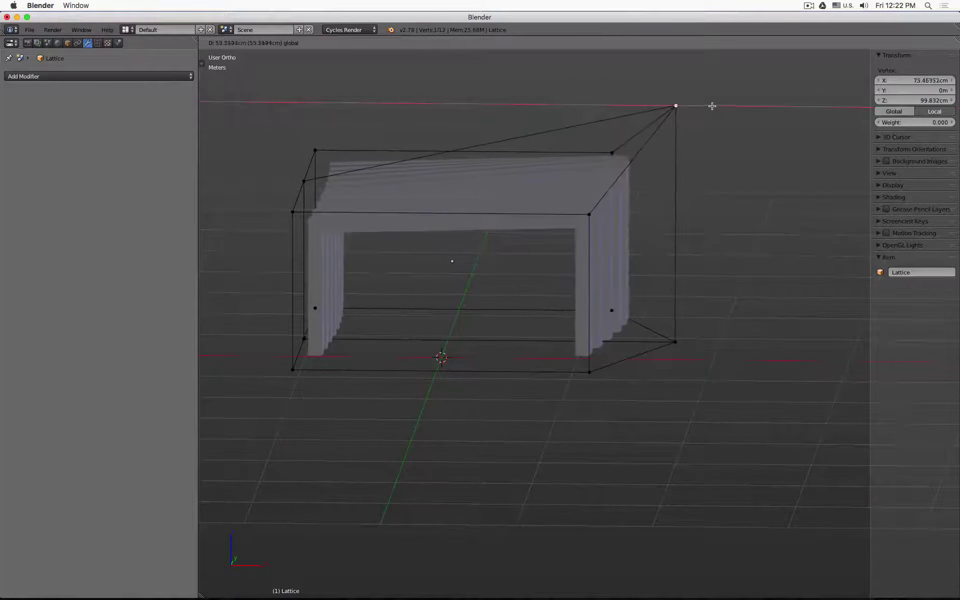
{"action": "left_click", "coordinate": [712, 105]}
- Raise the same upper middle control point further along Z to about 1.15 m
{"action": "middle_click_drag", "start_coordinate": [714, 118], "coordinate": [575, 280]}
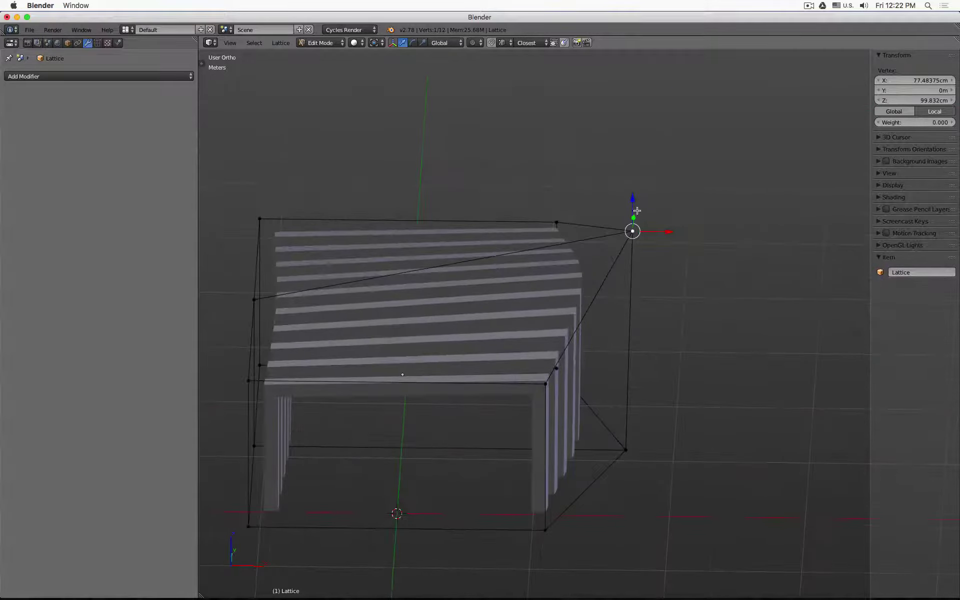
{"action": "key", "text": "g"}
{"action": "key", "text": "z"}
{"action": "left_click", "coordinate": [537, 242]}
- In the front orthographic view, move the raised upper middle control point slightly further outward along X
{"action": "middle_click_drag", "start_coordinate": [675, 233], "coordinate": [397, 324]}
{"action": "key", "text": "KP_1"}
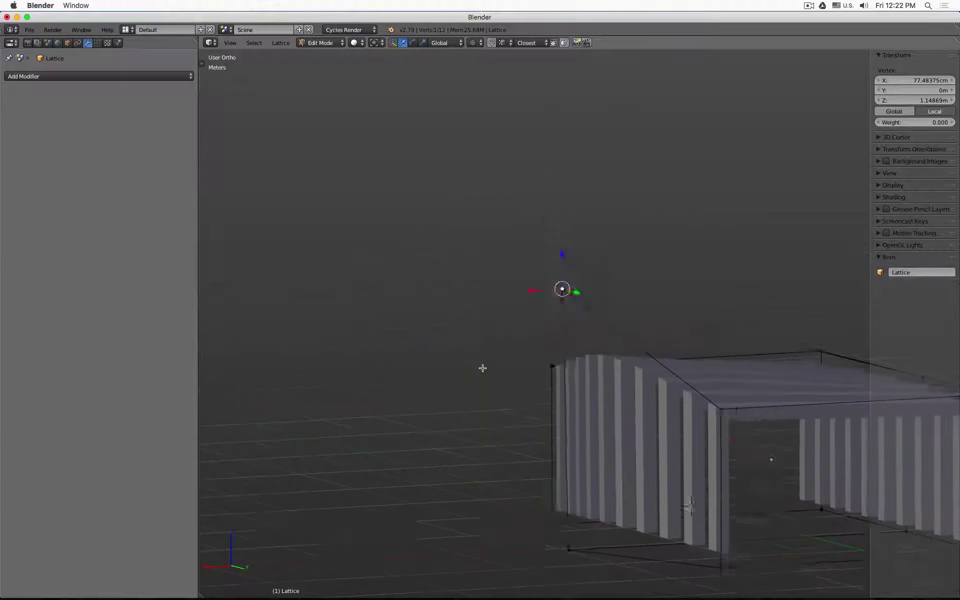
{"action": "middle_click_drag", "start_coordinate": [496, 369], "coordinate": [559, 213], "text": "shift"}
{"action": "left_click_drag", "start_coordinate": [673, 167], "coordinate": [706, 171]}
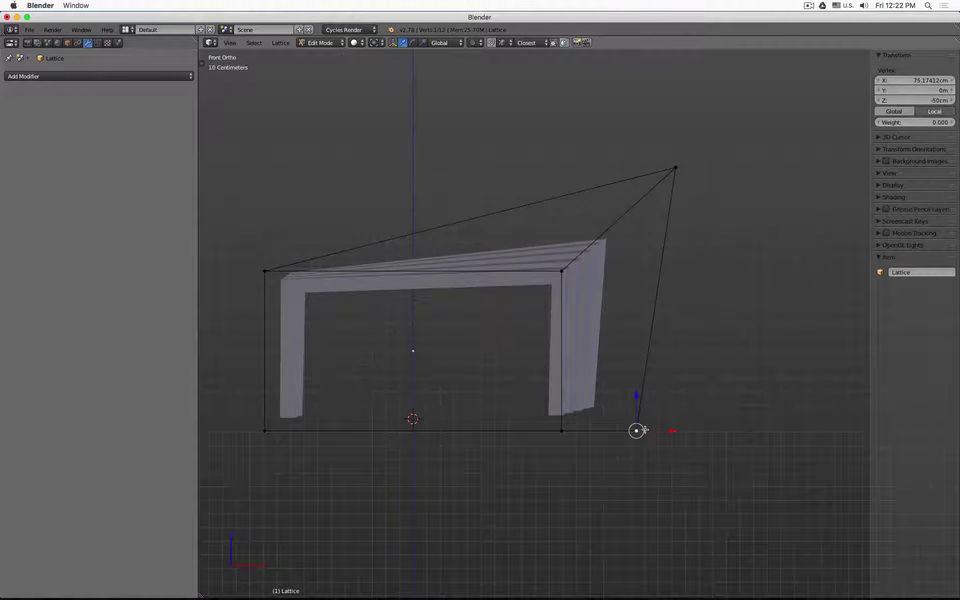
{"action": "left_click_drag", "start_coordinate": [637, 396], "coordinate": [628, 437]}
{"action": "right_click", "coordinate": [627, 436]}
- Set the lattice's V resolution to 5 to get more control points along the row
{"action": "middle_click_drag", "start_coordinate": [697, 398], "coordinate": [617, 417]}
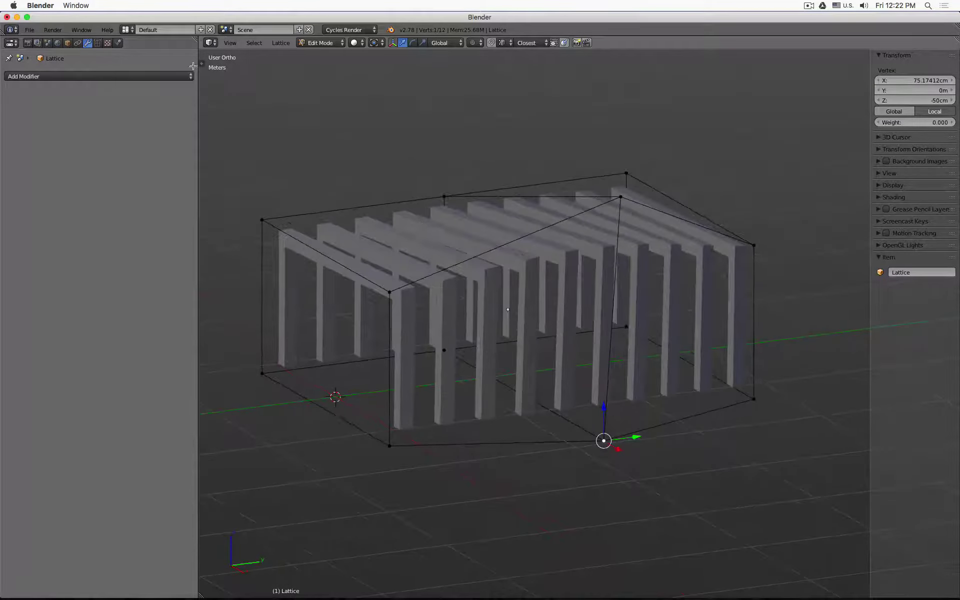
{"action": "left_click", "coordinate": [98, 43]}
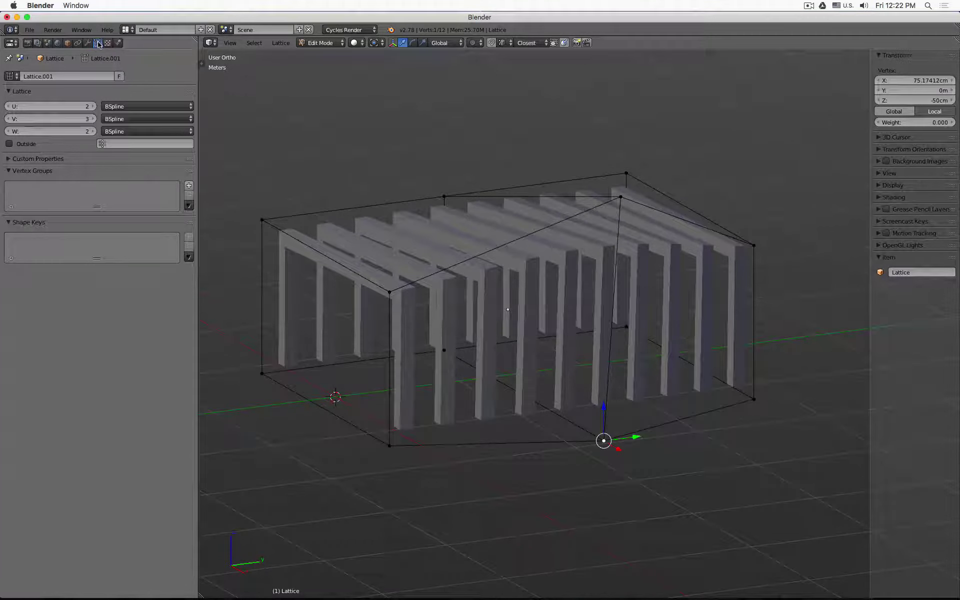
{"action": "left_click", "coordinate": [91, 119]}
{"action": "left_click", "coordinate": [91, 119]}
- Raise the lower middle control point on the +X side along Z to about -12.5 cm
{"action": "middle_click_drag", "start_coordinate": [481, 276], "coordinate": [524, 391]}
{"action": "right_click", "coordinate": [611, 429]}
{"action": "key", "text": "g"}
{"action": "key", "text": "z"}
{"action": "left_click", "coordinate": [609, 340]}
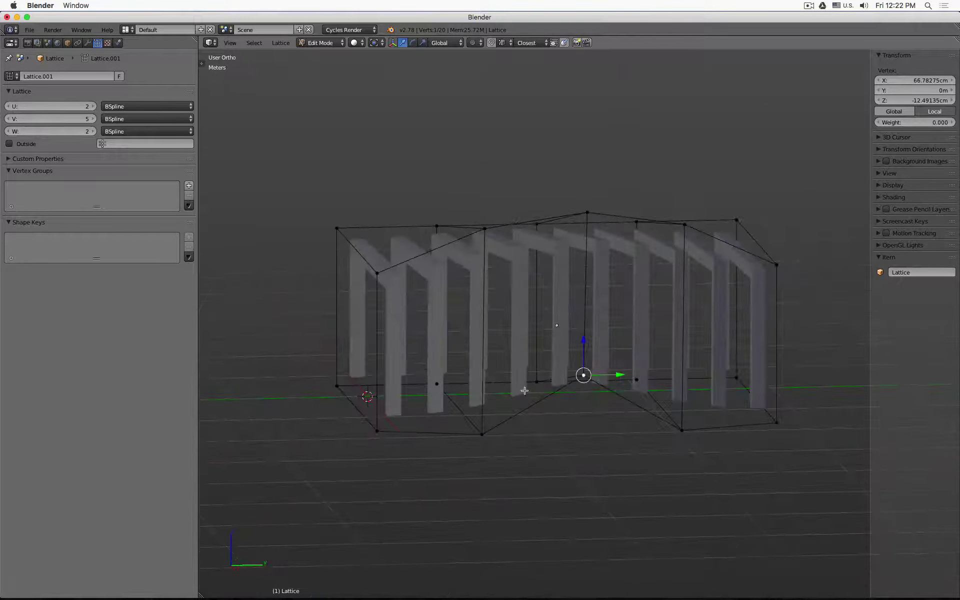
- Lower the two bottom control points on either side of the raised lower middle point along Z
{"action": "key", "text": "g"}
{"action": "key", "text": "z"}
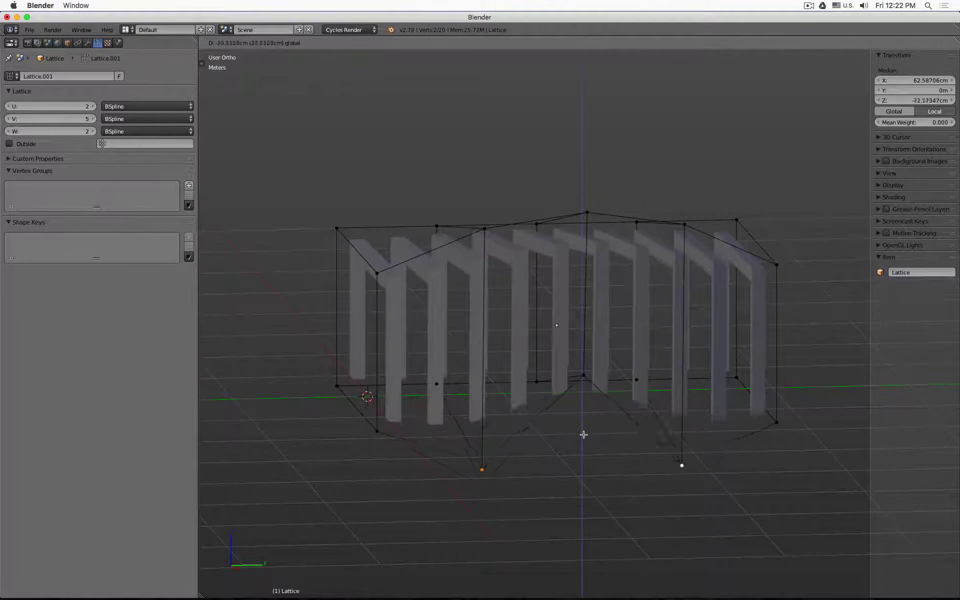
{"action": "left_click", "coordinate": [551, 403]}
- Raise the upper middle control point on the +X side along Z to about 1.24 m
{"action": "middle_click_drag", "start_coordinate": [550, 403], "coordinate": [646, 286]}
{"action": "left_click_drag", "start_coordinate": [632, 173], "coordinate": [642, 150]}
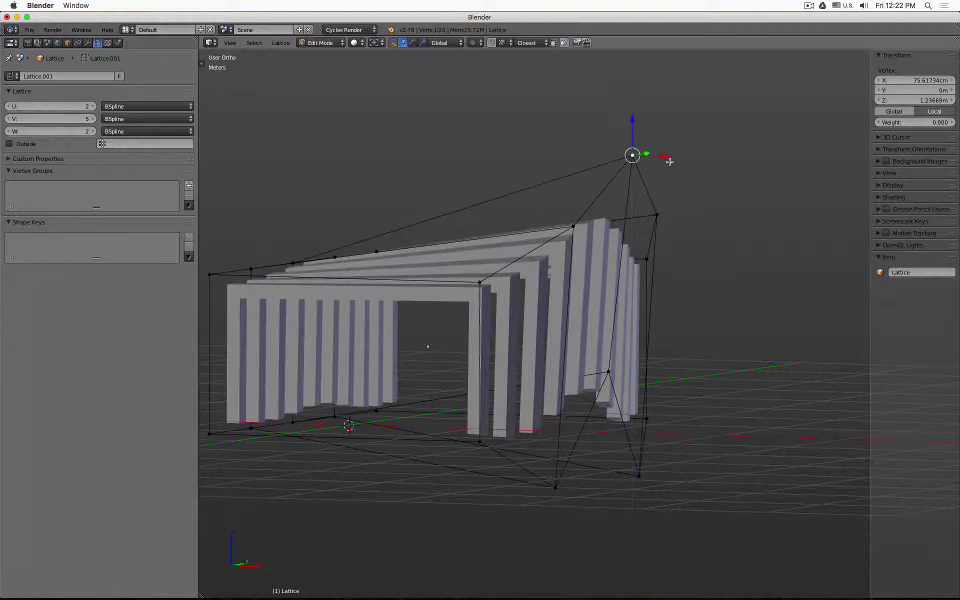
- Set the lattice's U resolution to 3 and select control points along the new top centre line
{"action": "middle_click_drag", "start_coordinate": [515, 200], "coordinate": [547, 228]}
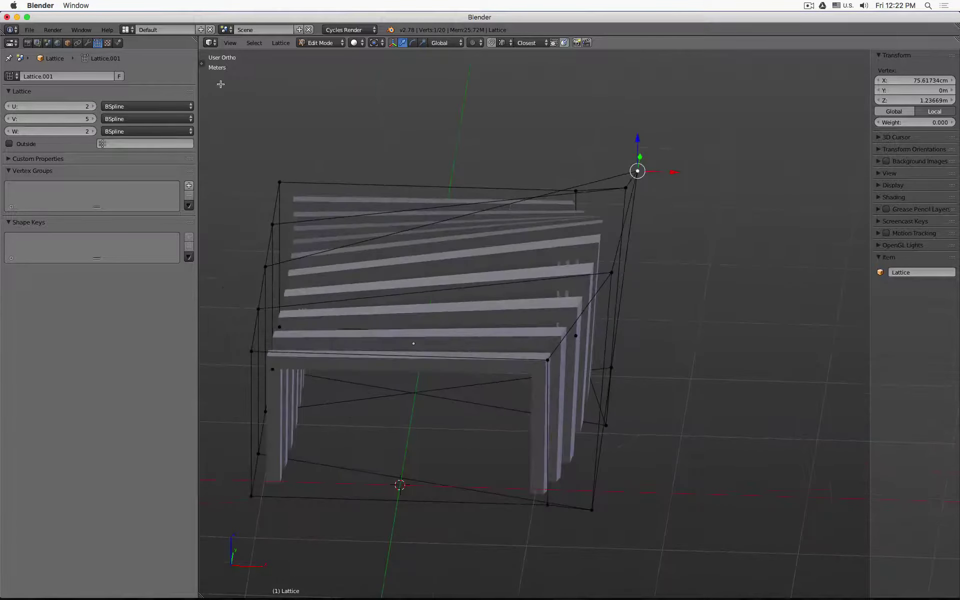
{"action": "left_click", "coordinate": [93, 107]}
{"action": "right_click", "coordinate": [449, 222]}
{"action": "right_click", "coordinate": [434, 292], "text": "shift"}
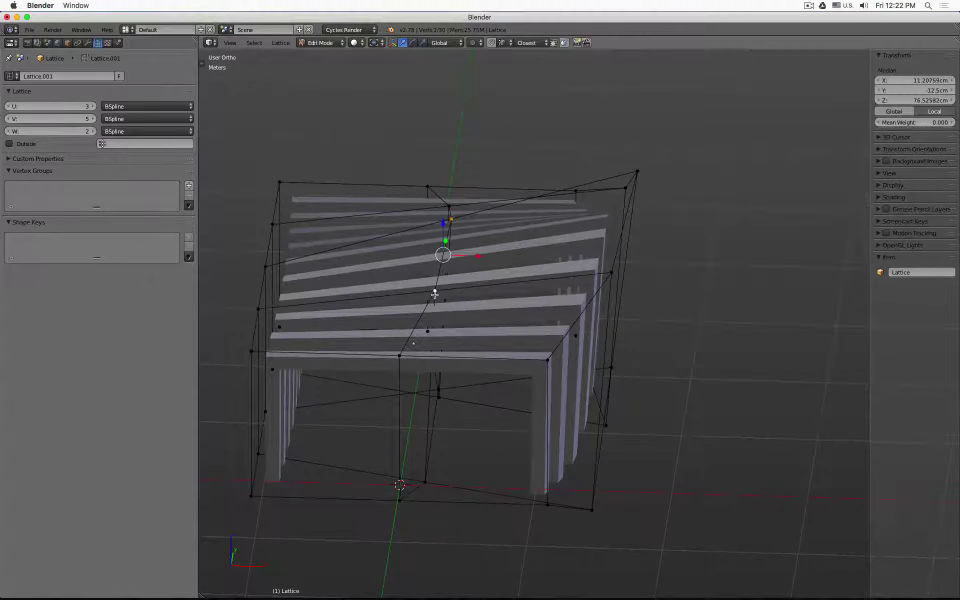
- Lower three top centre-line control points along Z: the middle one to about -54 cm, its -Y neighbour to about -9 cm, and the -Y end point
{"action": "middle_click_drag", "start_coordinate": [492, 291], "coordinate": [440, 257]}
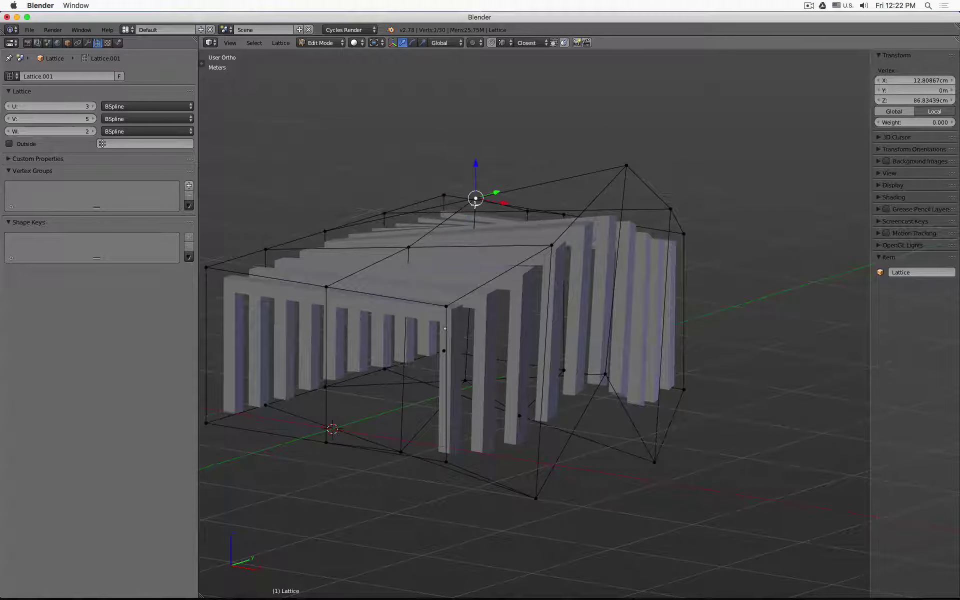
{"action": "key", "text": "g"}
{"action": "key", "text": "z"}
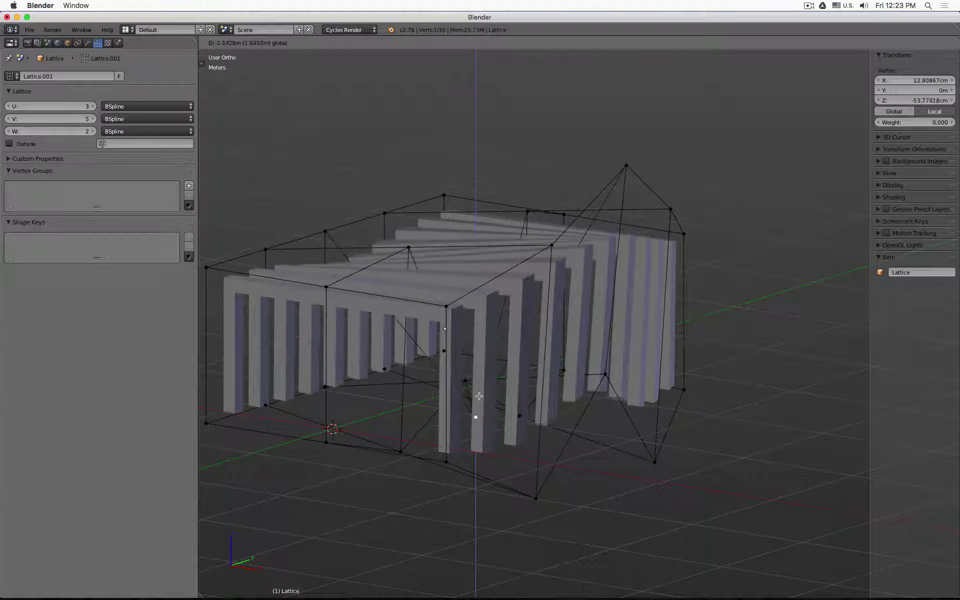
{"action": "left_click", "coordinate": [479, 398]}
{"action": "left_click_drag", "start_coordinate": [406, 219], "coordinate": [406, 336]}
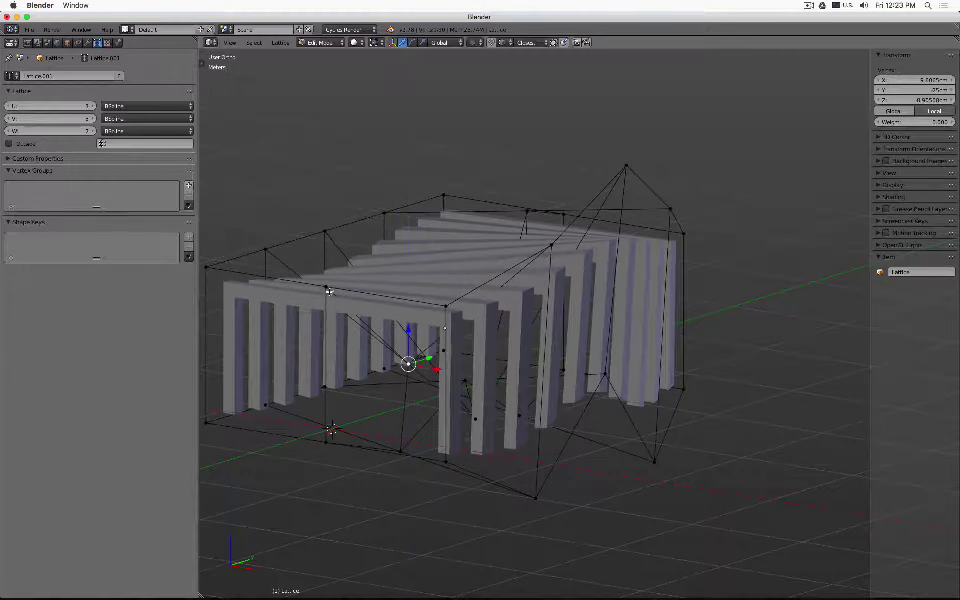
{"action": "left_click_drag", "start_coordinate": [326, 248], "coordinate": [325, 358]}
- Raise the top centre control point at the +Y end along Z to about 1.55 m, leave Edit Mode and inspect the deformed frames
{"action": "middle_click_drag", "start_coordinate": [326, 358], "coordinate": [577, 262]}
{"action": "right_click_drag", "start_coordinate": [437, 310], "coordinate": [435, 307]}
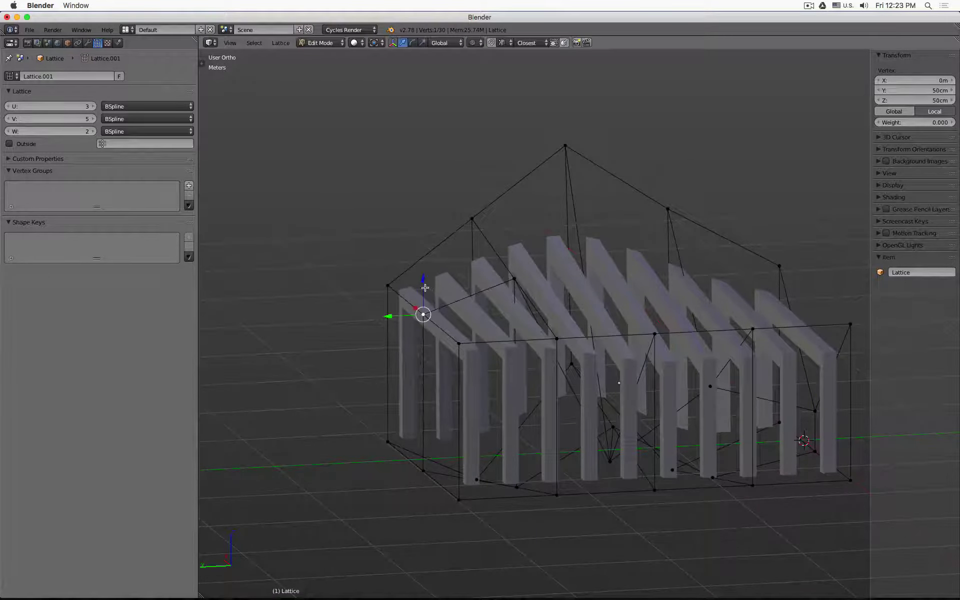
{"action": "left_click_drag", "start_coordinate": [424, 288], "coordinate": [425, 118]}
{"action": "key", "text": "Tab"}
{"action": "scroll", "coordinate": [418, 342], "scroll_direction": "down", "scroll_amount": 3}
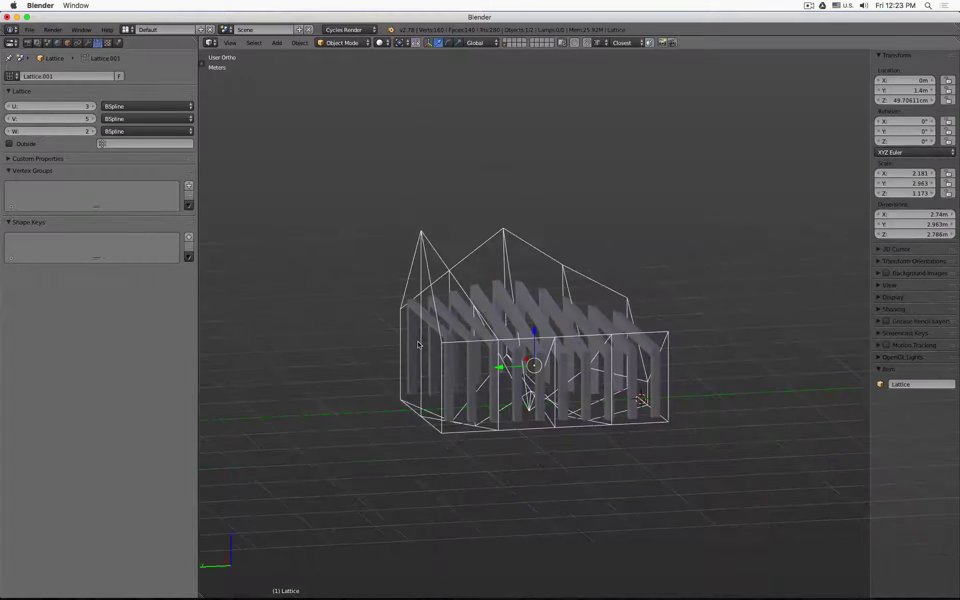
{"action": "middle_click_drag", "start_coordinate": [418, 342], "coordinate": [336, 339]}
{"action": "middle_click_drag", "start_coordinate": [520, 265], "coordinate": [525, 315]}
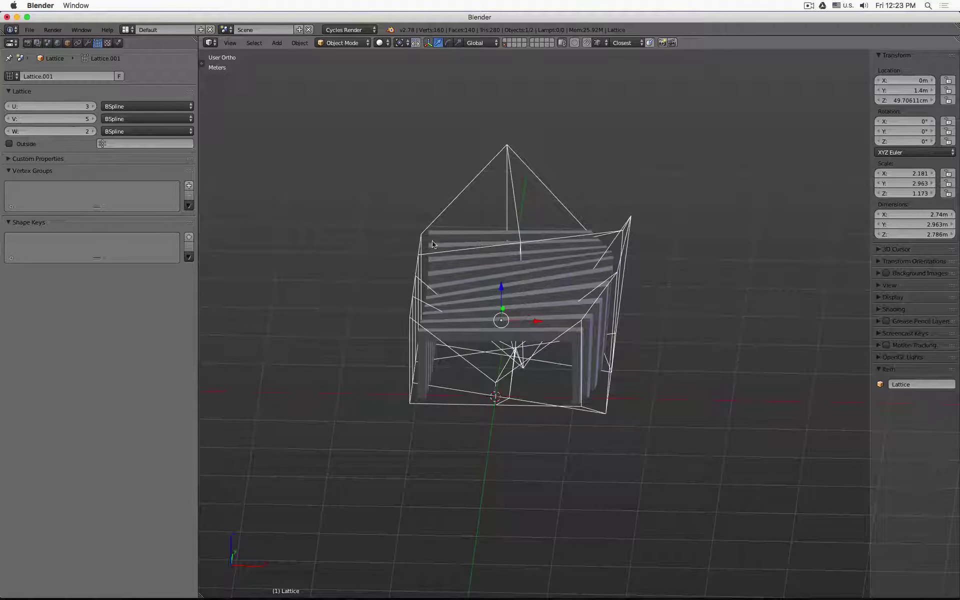
- Select the frame mesh and add four evenly spaced loop cuts across the top beam of its base frame
{"action": "key", "text": "Tab"}
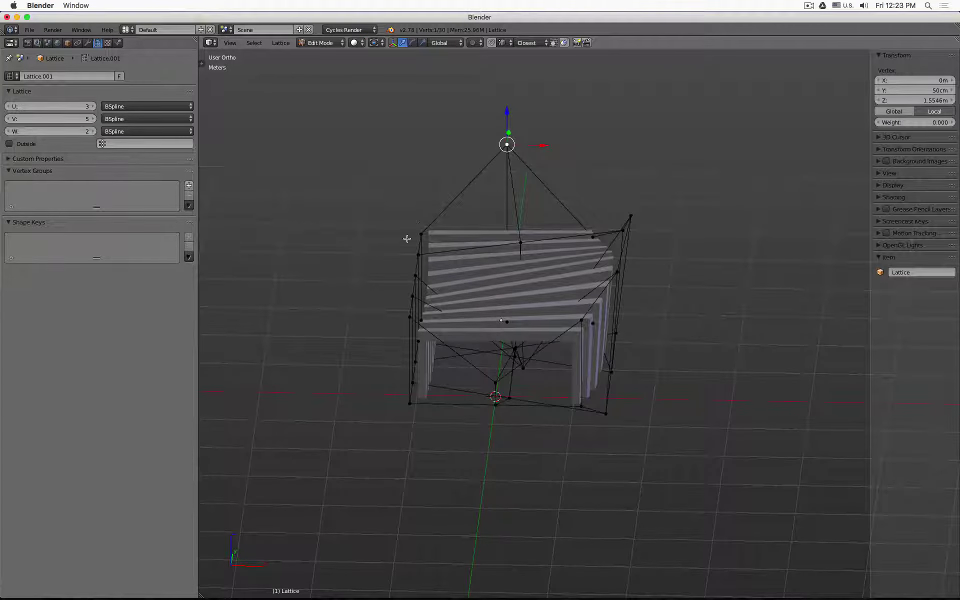
{"action": "key", "text": "Tab"}
{"action": "right_click", "coordinate": [484, 231]}
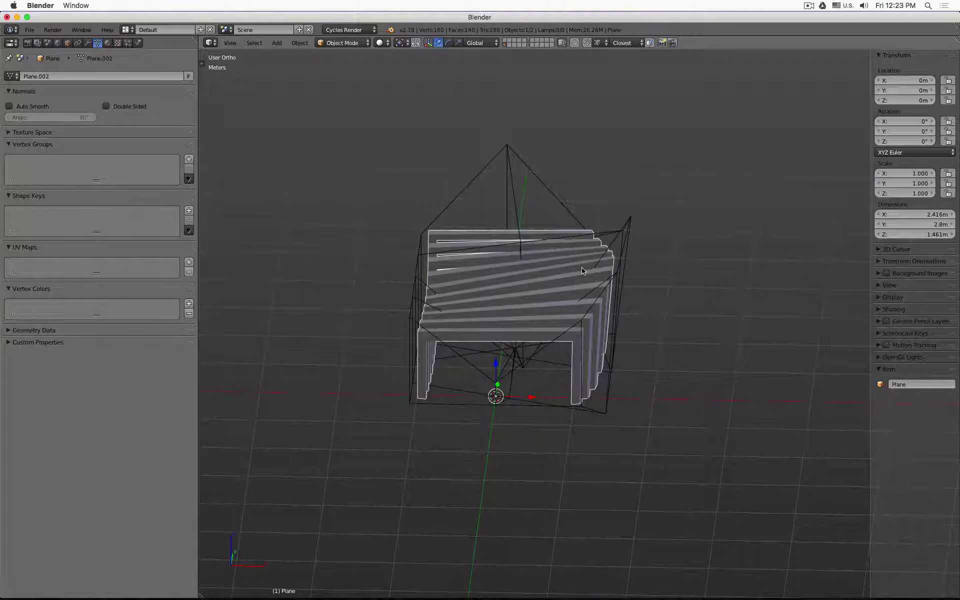
{"action": "key", "text": "Tab"}
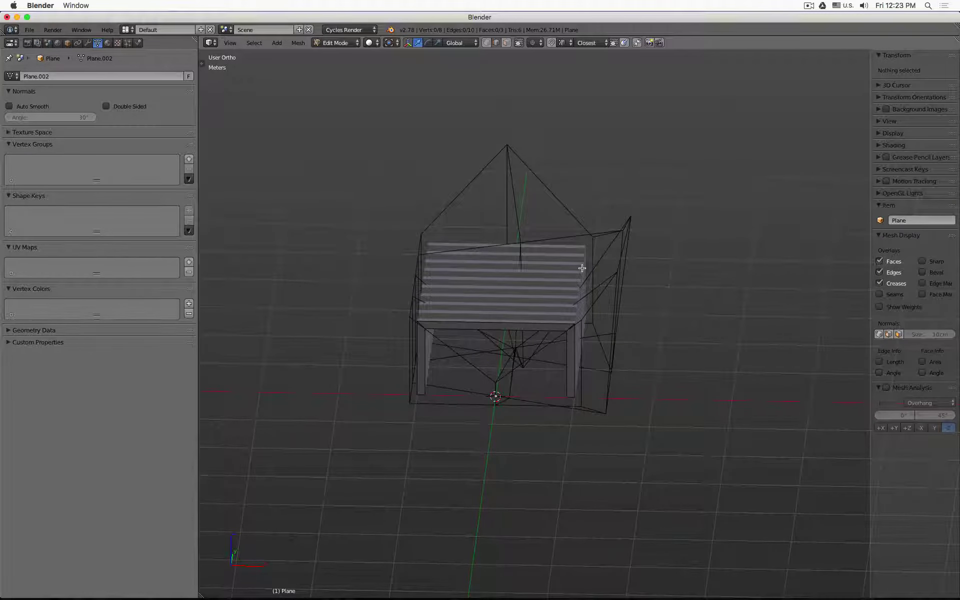
{"action": "scroll", "coordinate": [520, 315], "scroll_direction": "up", "scroll_amount": 4}
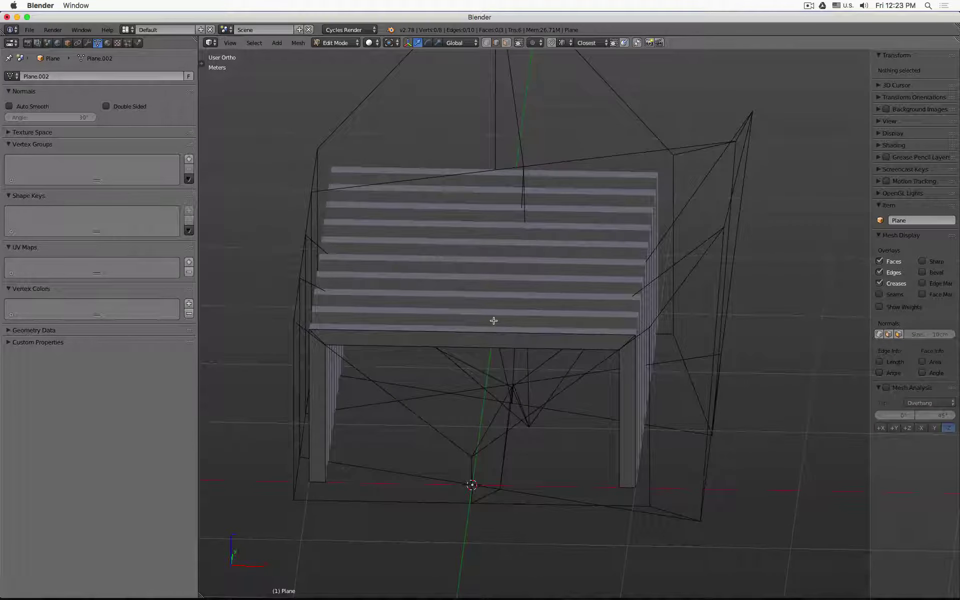
{"action": "right_click", "coordinate": [337, 340]}
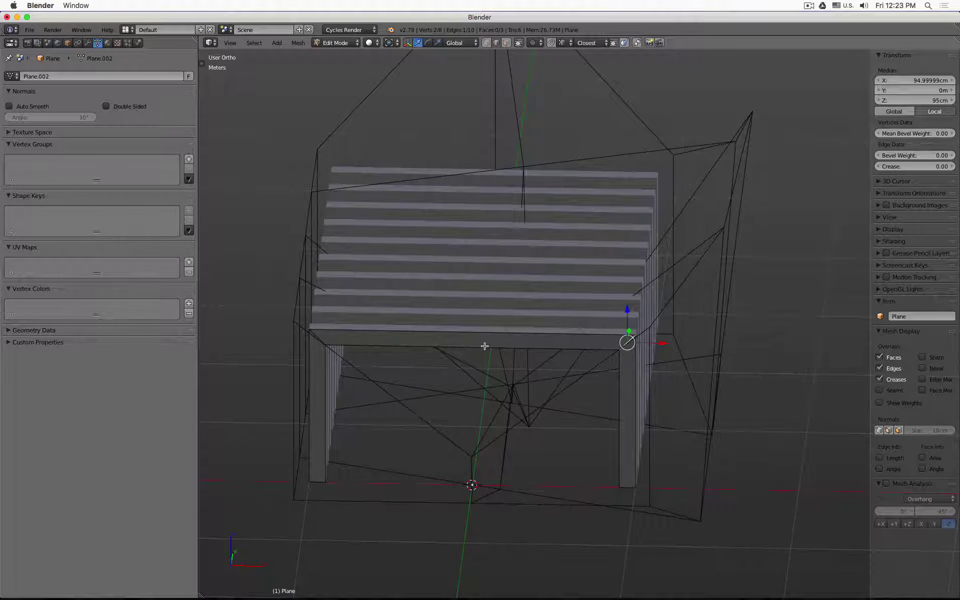
{"action": "key", "text": "ctrl+r"}
{"action": "scroll", "coordinate": [485, 346], "scroll_direction": "up", "scroll_amount": 1}
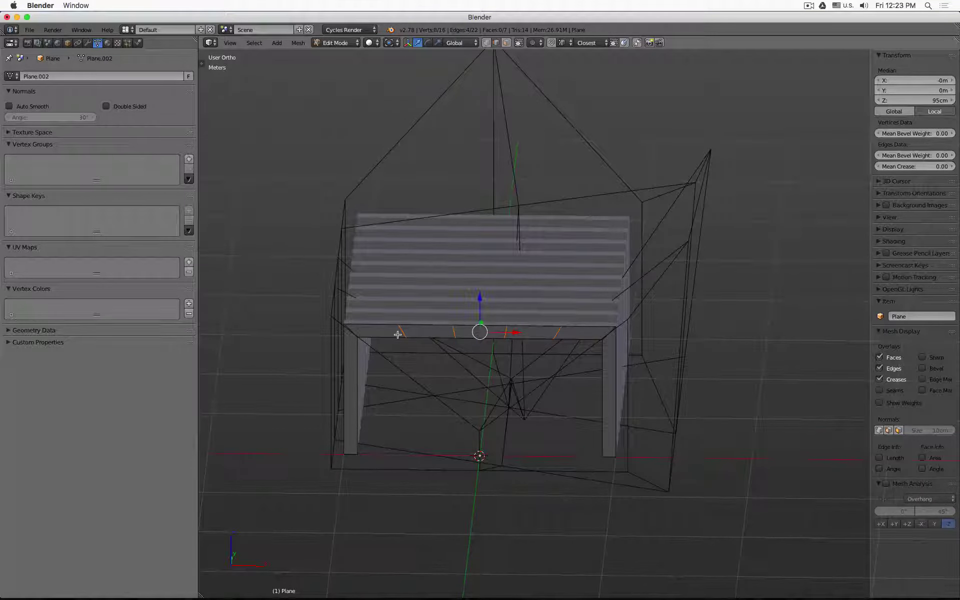
- Subdivide the whole base frame mesh twice and view how smoothly the lattice bends it in Object Mode
{"action": "key", "text": "w"}
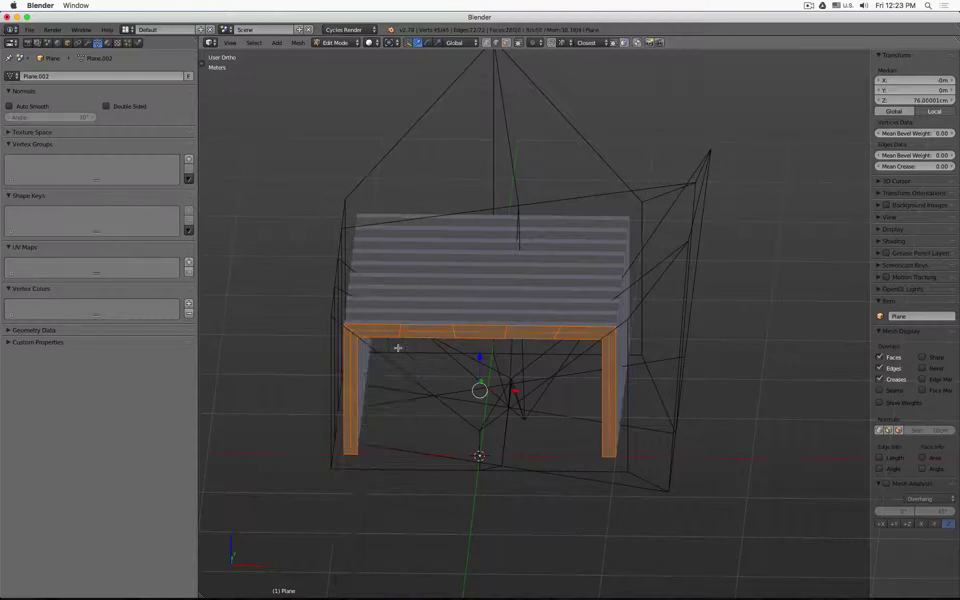
{"action": "key", "text": "w"}
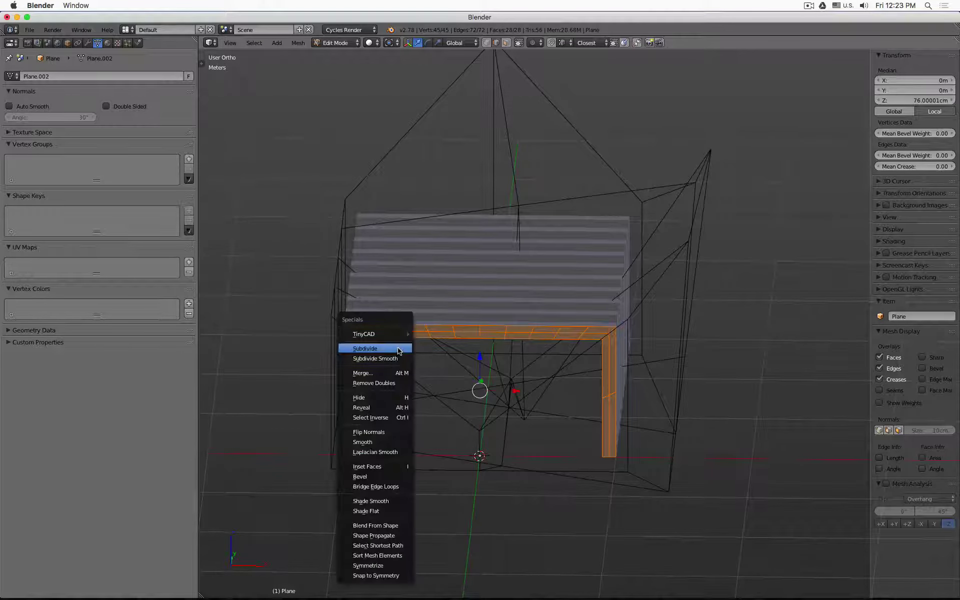
{"action": "left_click", "coordinate": [400, 348]}
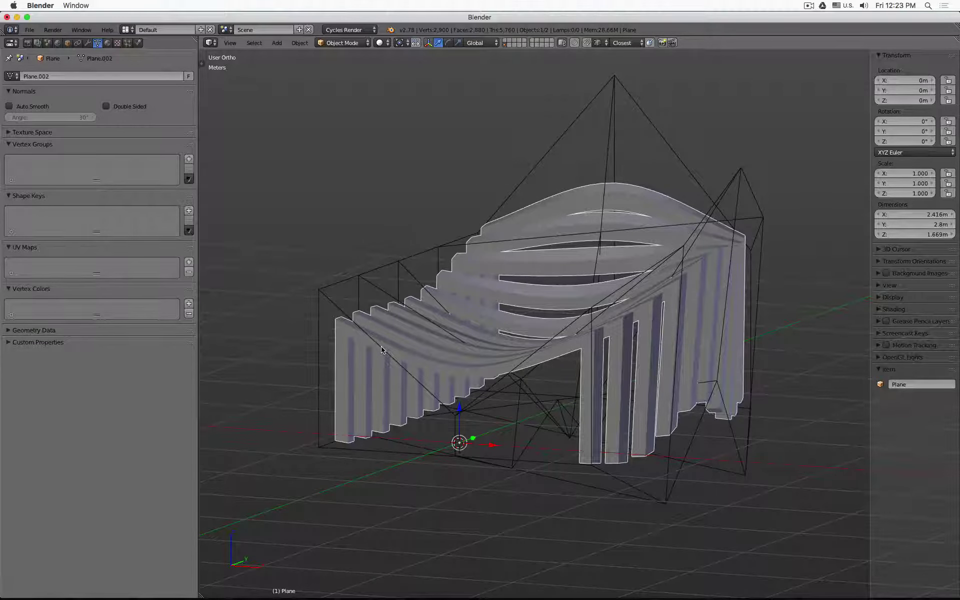
- Undo the base frame's subdivisions and loop cuts, returning to Object Mode
{"action": "key", "text": "Tab"}
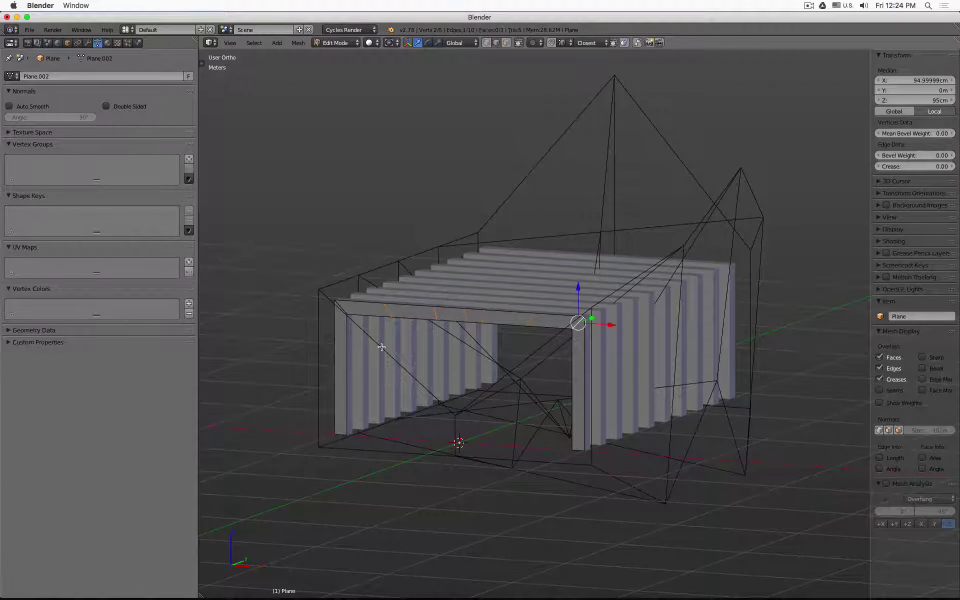
{"action": "key", "text": "Tab"}
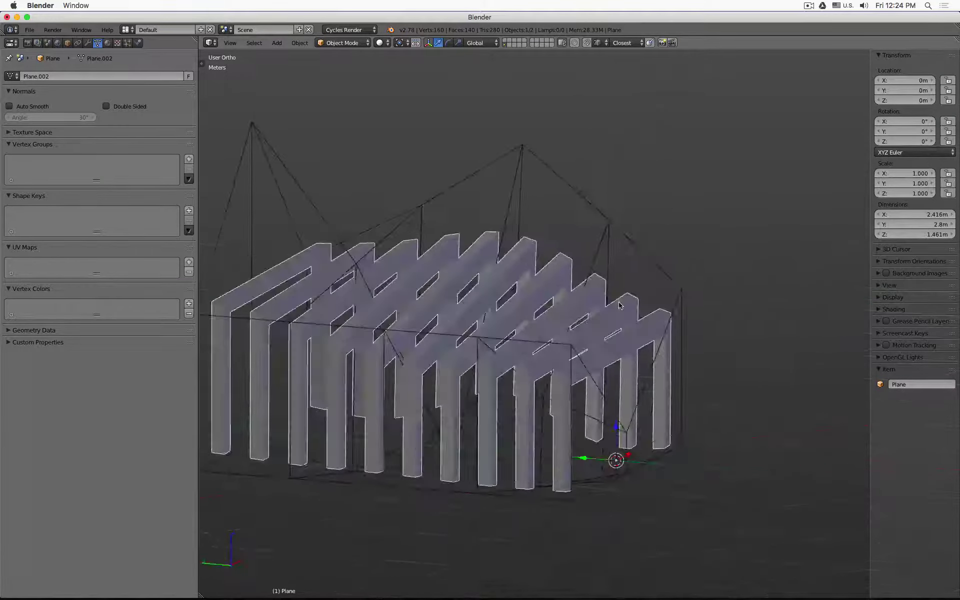
{"action": "middle_click_drag", "start_coordinate": [619, 306], "coordinate": [619, 261]}
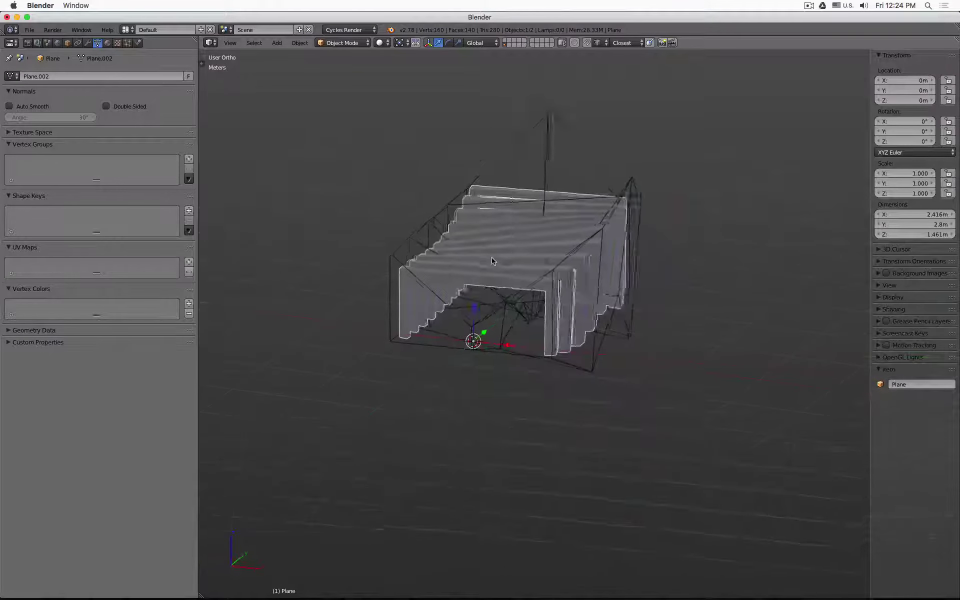
{"action": "middle_click_drag", "start_coordinate": [488, 261], "coordinate": [539, 196]}
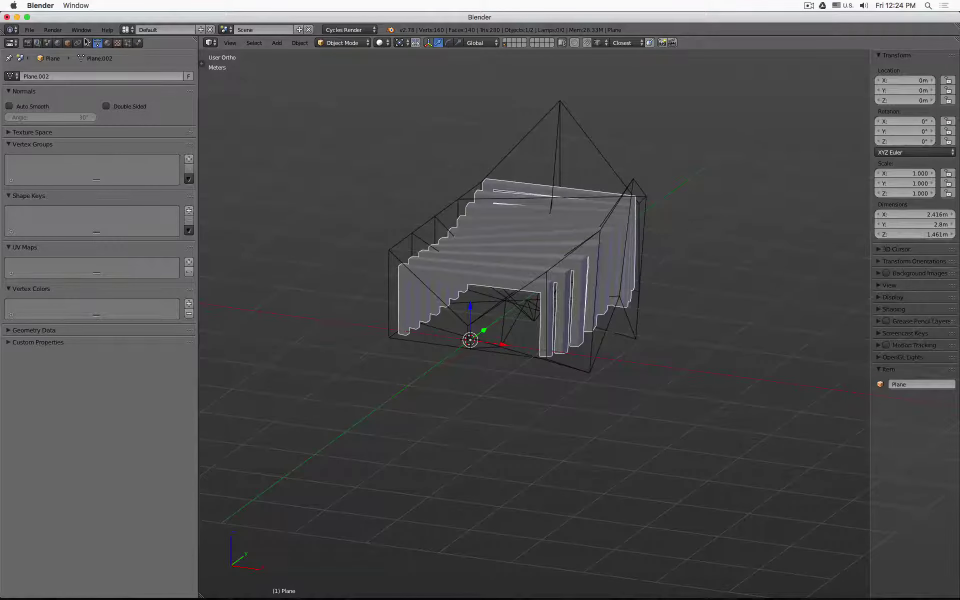
- Toggle the frame's Lattice modifier off and on in the viewport to compare the original and deformed shapes, leaving it on
{"action": "left_click", "coordinate": [87, 43]}
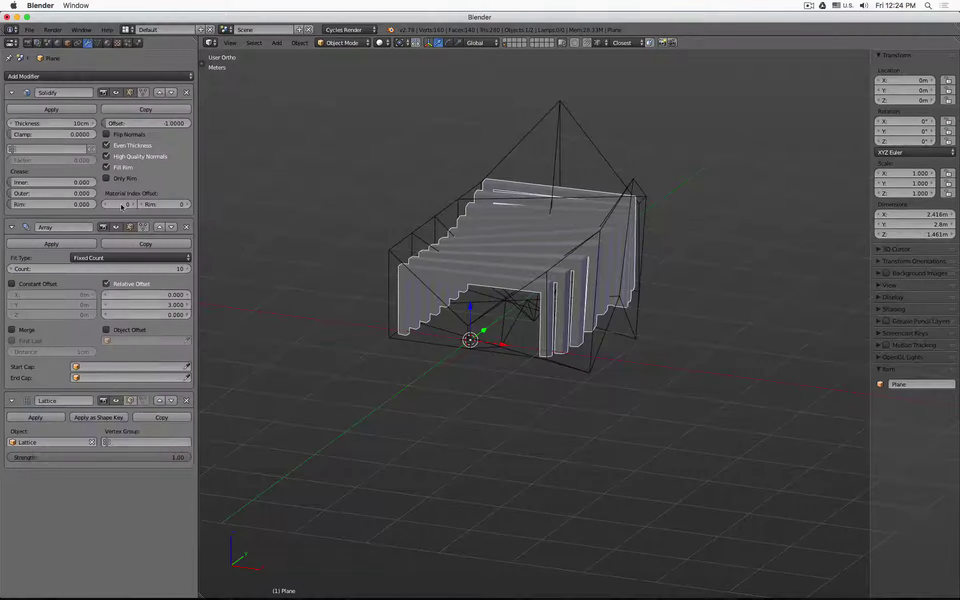
{"action": "left_click", "coordinate": [118, 401]}
{"action": "left_click", "coordinate": [118, 401]}
{"action": "left_click", "coordinate": [118, 401]}
{"action": "left_click", "coordinate": [118, 401]}
{"action": "left_click", "coordinate": [118, 401]}
{"action": "left_click", "coordinate": [118, 401]}
{"action": "left_click", "coordinate": [117, 401]}
{"action": "left_click", "coordinate": [117, 401]}
{"action": "left_click", "coordinate": [116, 401]}
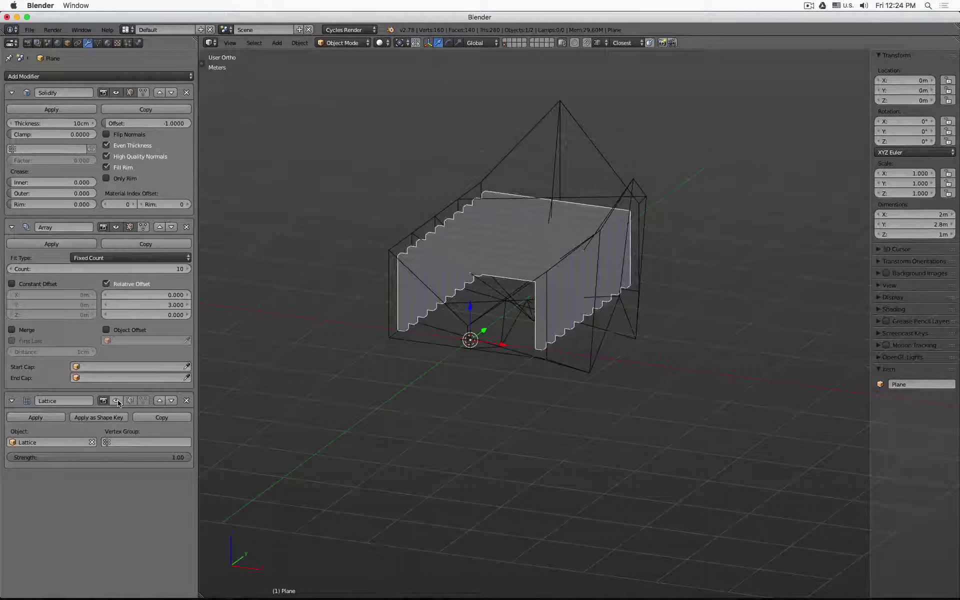
{"action": "left_click", "coordinate": [116, 401]}
{"action": "left_click", "coordinate": [116, 401]}
{"action": "left_click", "coordinate": [116, 401]}
{"action": "left_click", "coordinate": [118, 402]}
{"action": "left_click", "coordinate": [118, 402]}
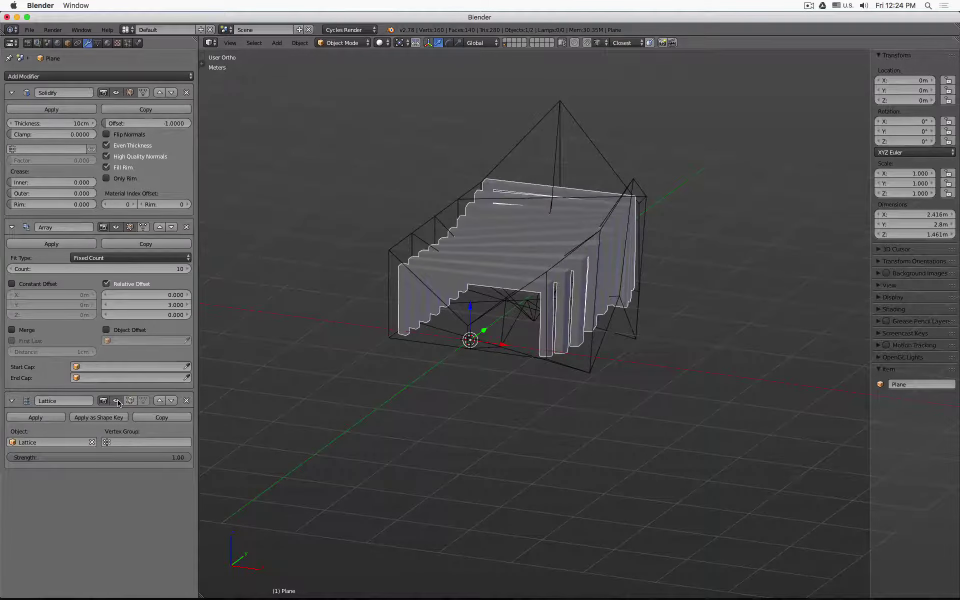
- Select the lattice and set its U, V and W interpolation types to Linear
{"action": "middle_click_drag", "start_coordinate": [491, 368], "coordinate": [511, 368]}
{"action": "right_click", "coordinate": [508, 124]}
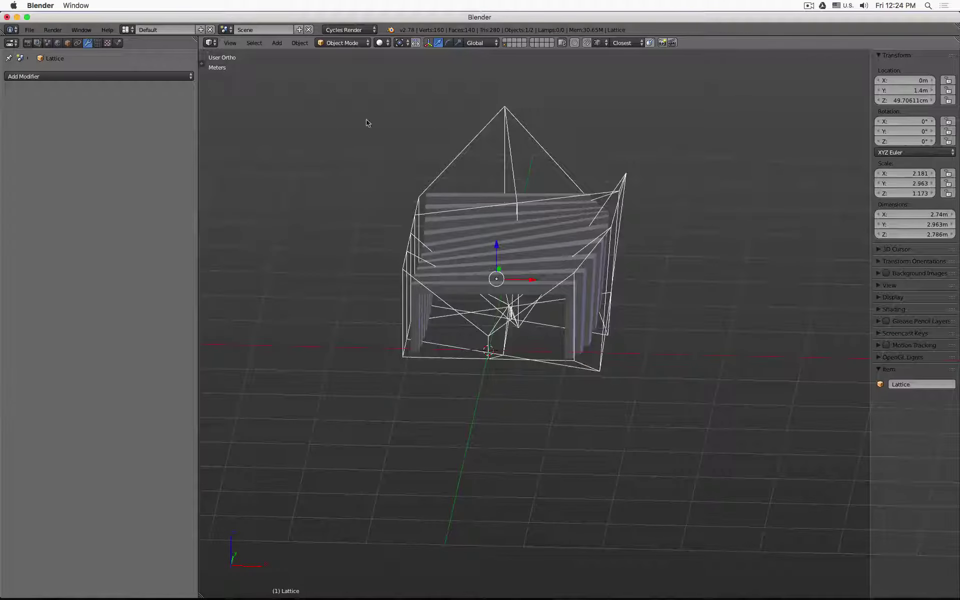
{"action": "left_click", "coordinate": [98, 43]}
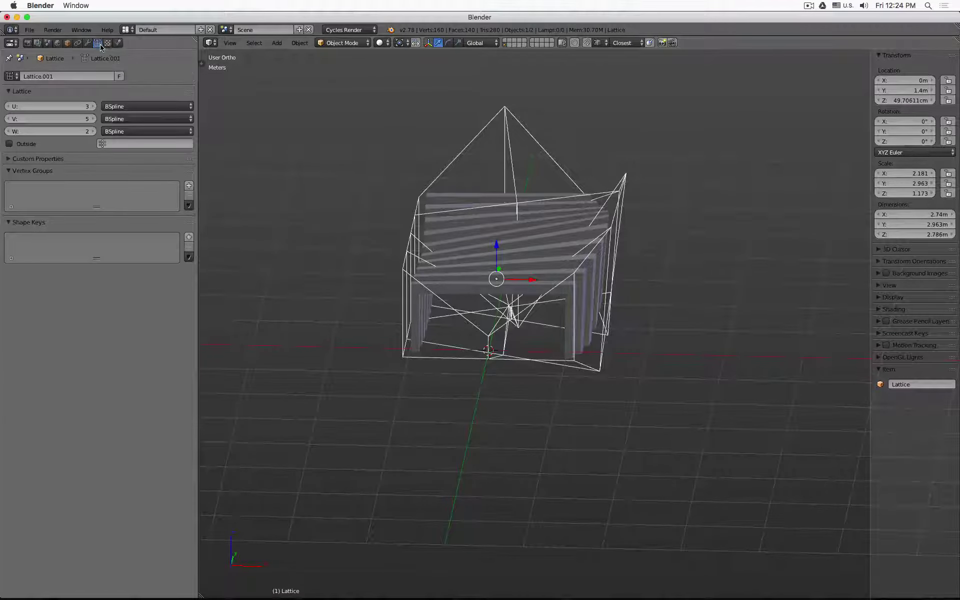
{"action": "middle_click_drag", "start_coordinate": [595, 170], "coordinate": [401, 148]}
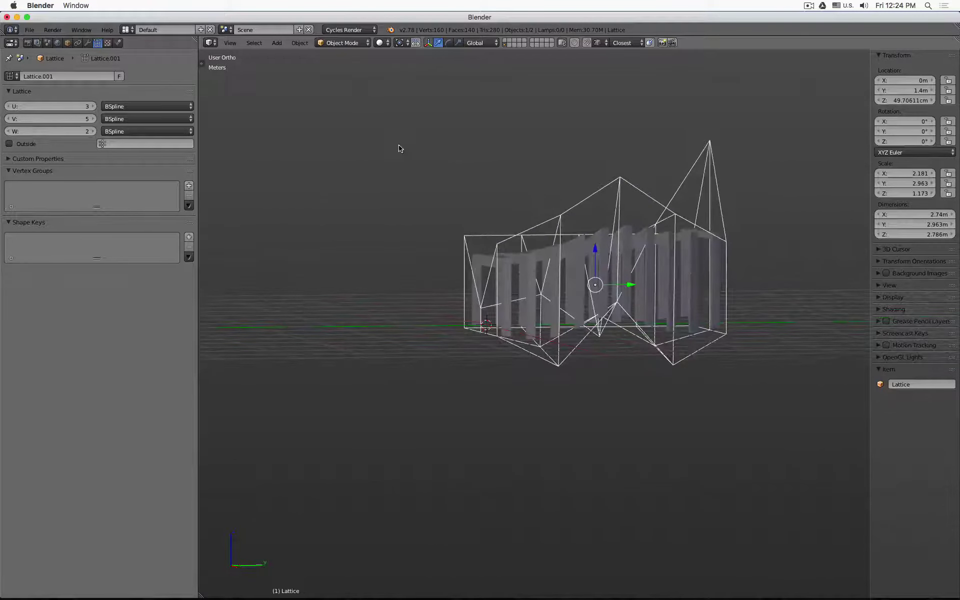
{"action": "left_click", "coordinate": [126, 106]}
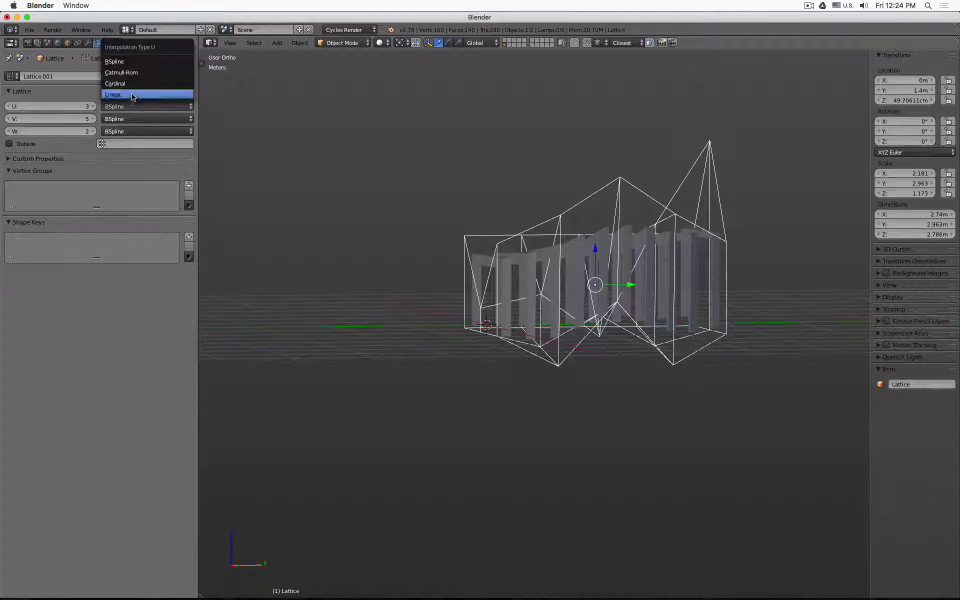
{"action": "left_click", "coordinate": [133, 96]}
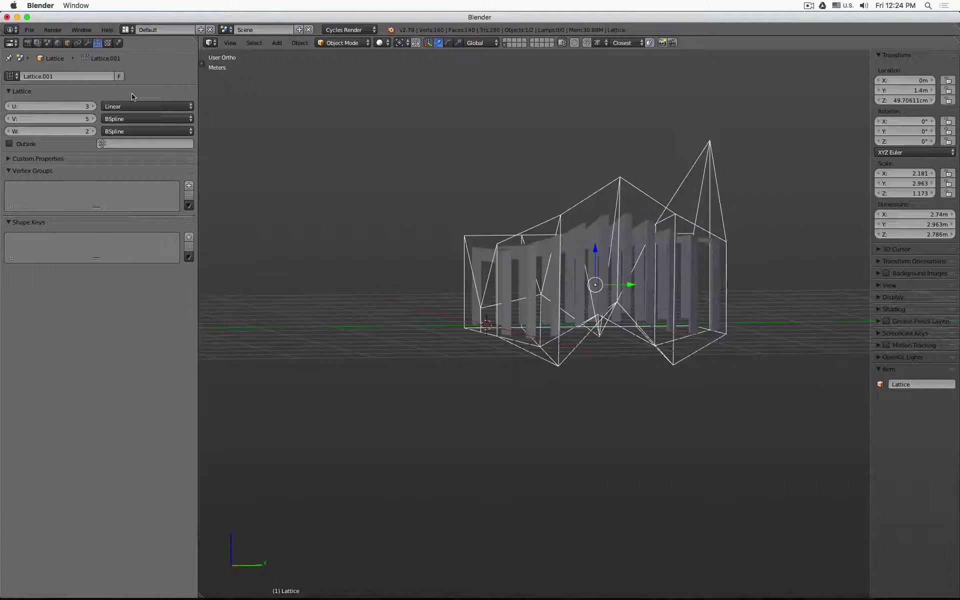
{"action": "left_click", "coordinate": [134, 120]}
{"action": "left_click", "coordinate": [134, 107]}
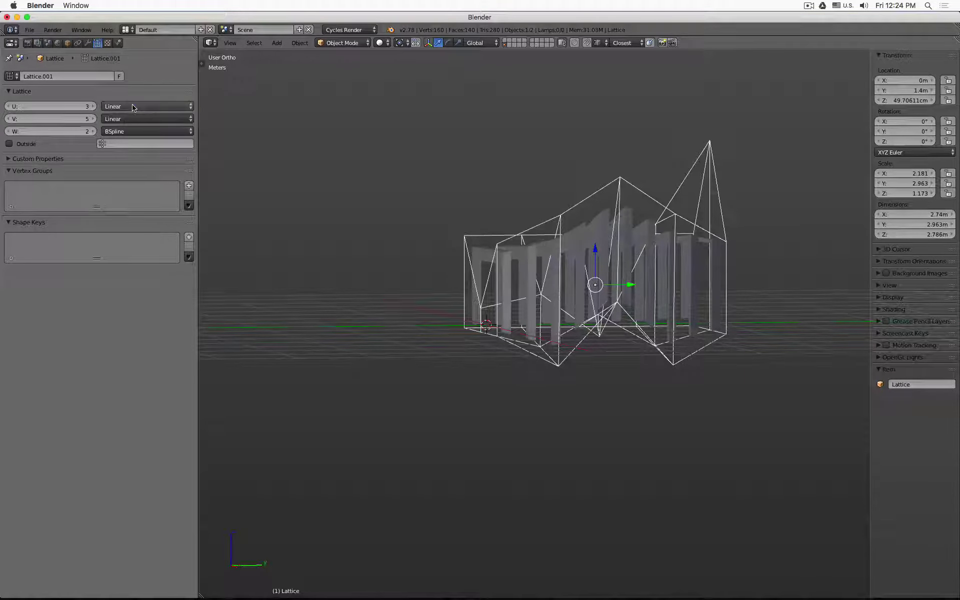
{"action": "left_click", "coordinate": [141, 132]}
{"action": "left_click", "coordinate": [142, 120]}
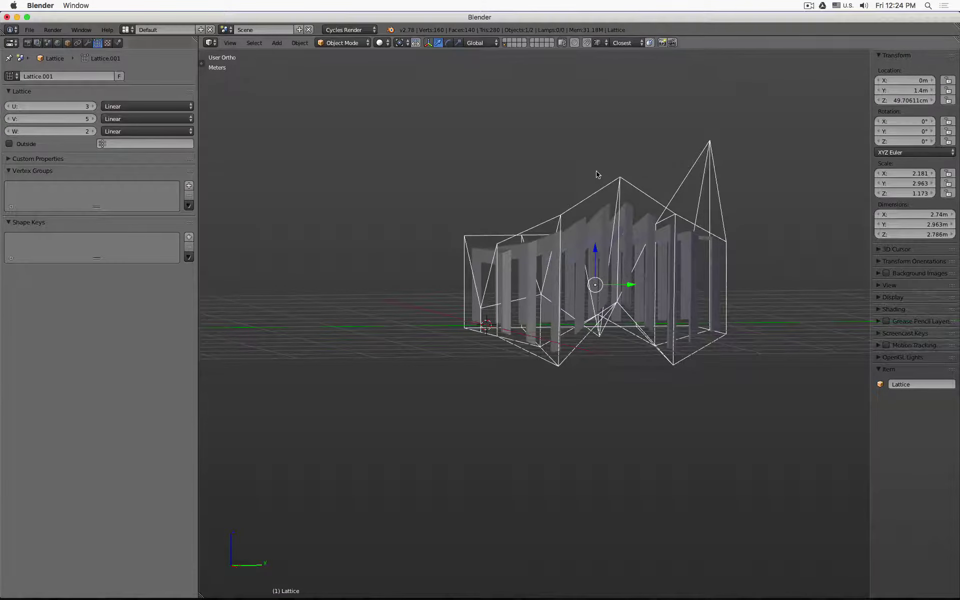
- Set the lattice's W, V and U interpolation types back to BSpline
{"action": "middle_click_drag", "start_coordinate": [581, 161], "coordinate": [586, 154]}
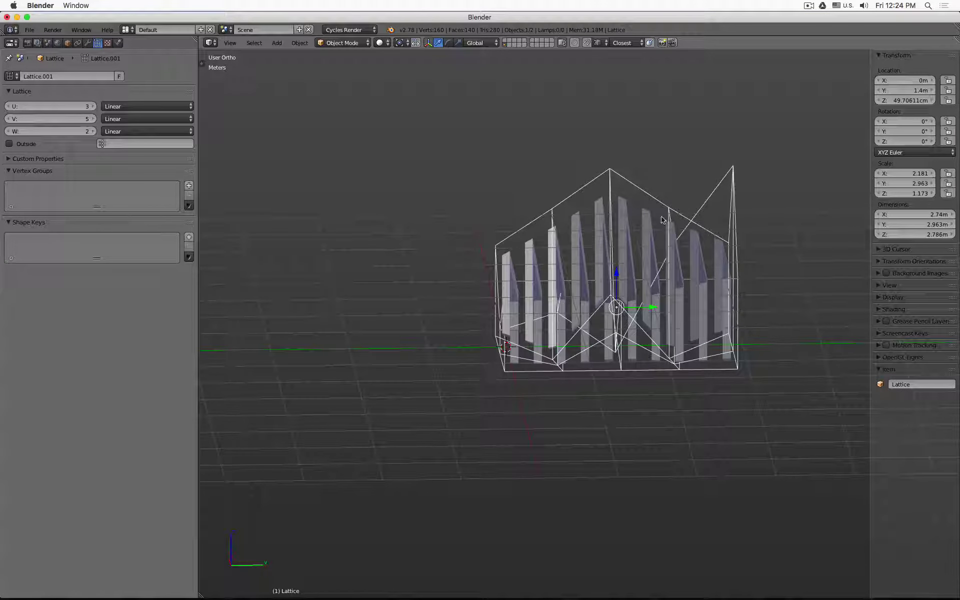
{"action": "left_click", "coordinate": [152, 132]}
{"action": "left_click", "coordinate": [150, 89]}
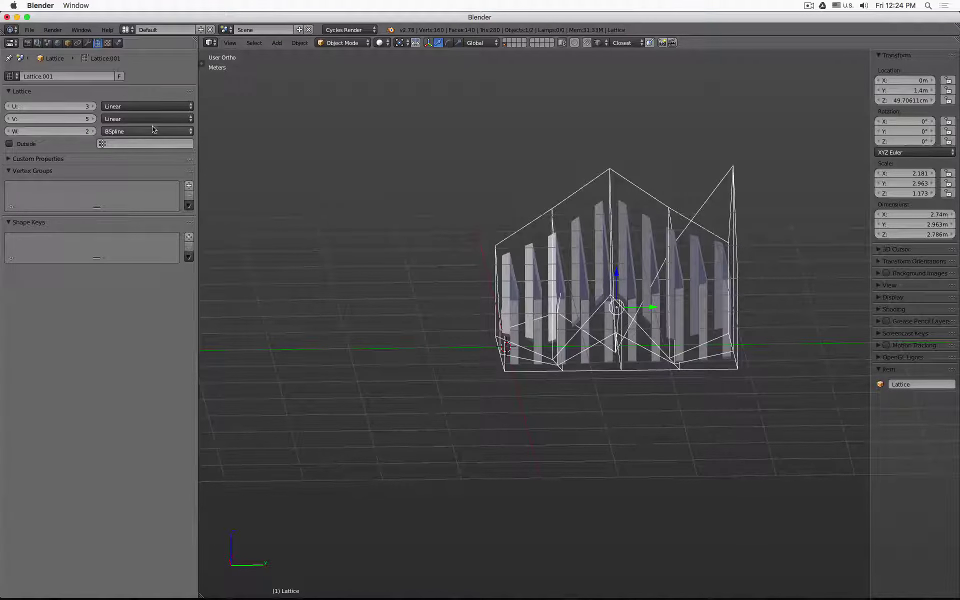
{"action": "left_click", "coordinate": [149, 119]}
{"action": "left_click", "coordinate": [161, 86]}
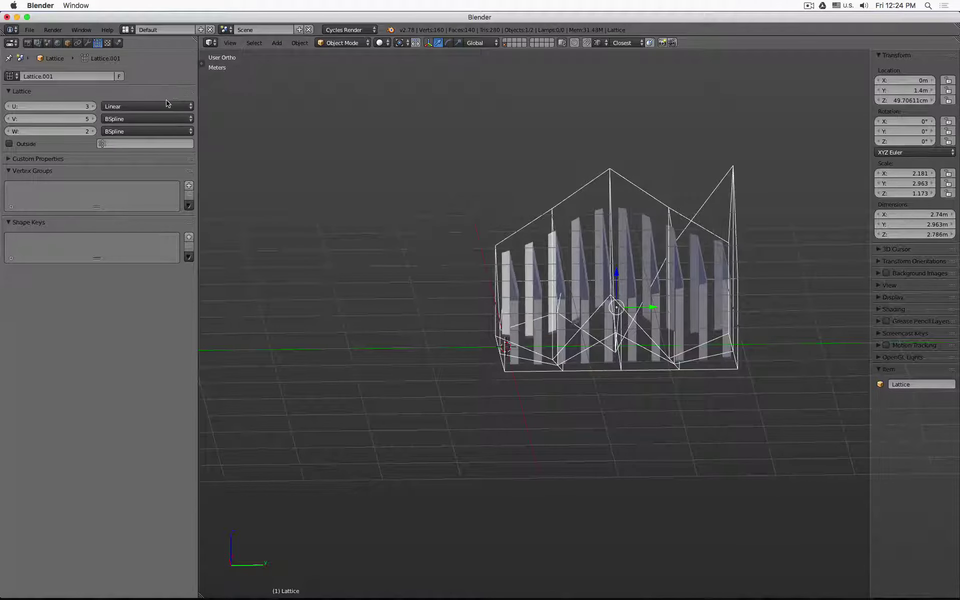
{"action": "left_click", "coordinate": [161, 107]}
{"action": "left_click", "coordinate": [161, 62]}
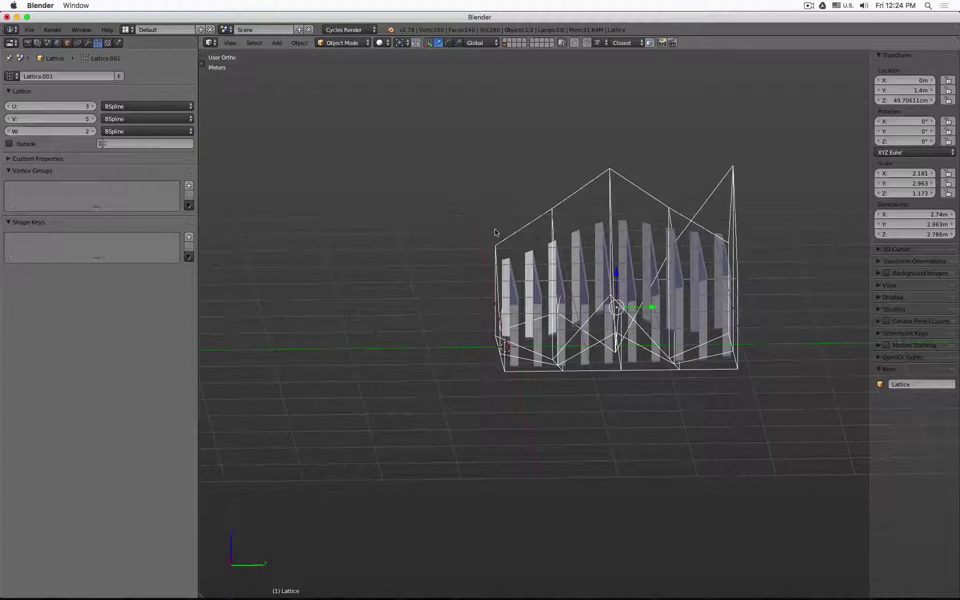
- Try Linear as the lattice's U interpolation type and restore it to BSpline
{"action": "left_click", "coordinate": [181, 108]}
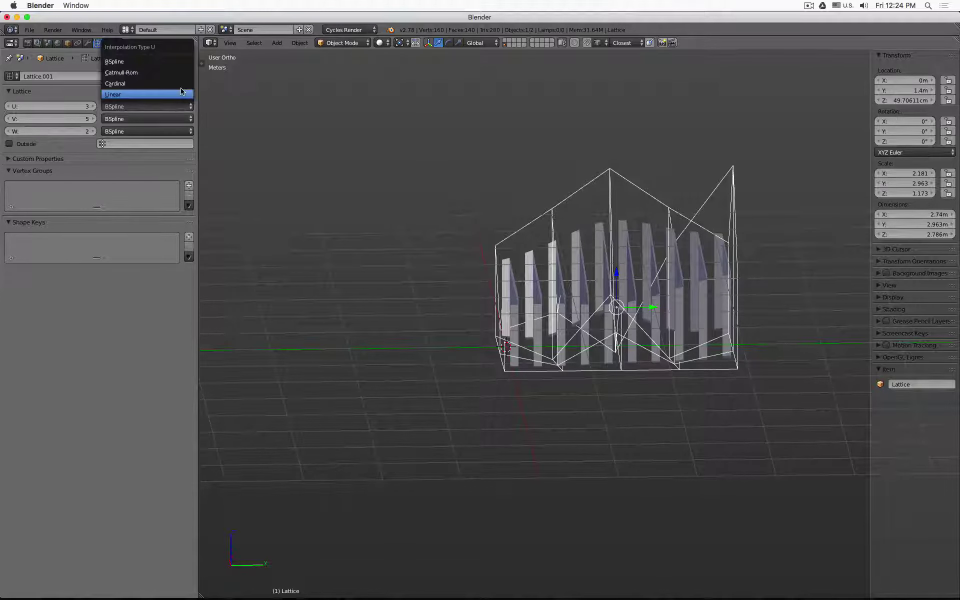
{"action": "left_click", "coordinate": [181, 93]}
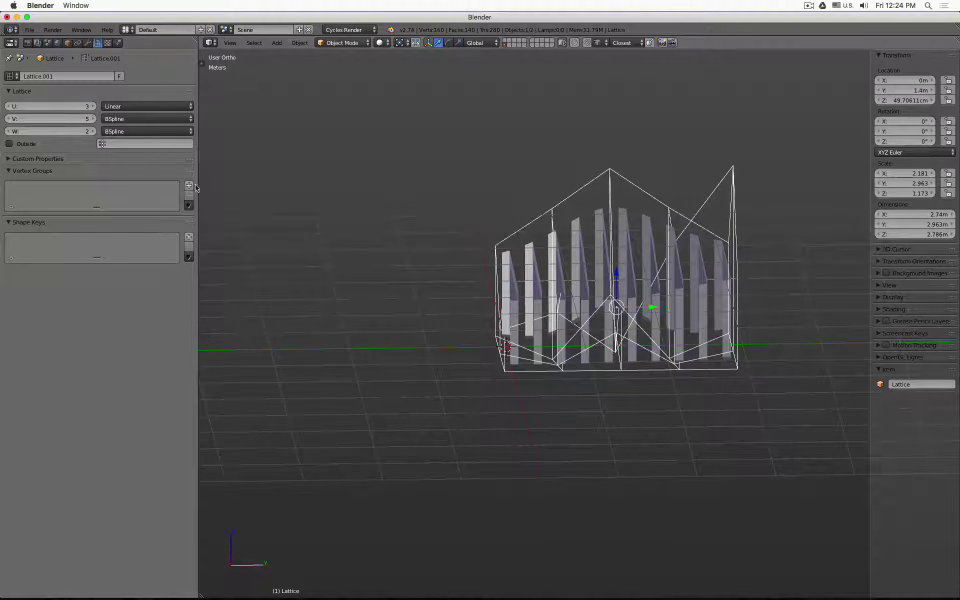
{"action": "left_click", "coordinate": [123, 106]}
{"action": "left_click", "coordinate": [134, 62]}
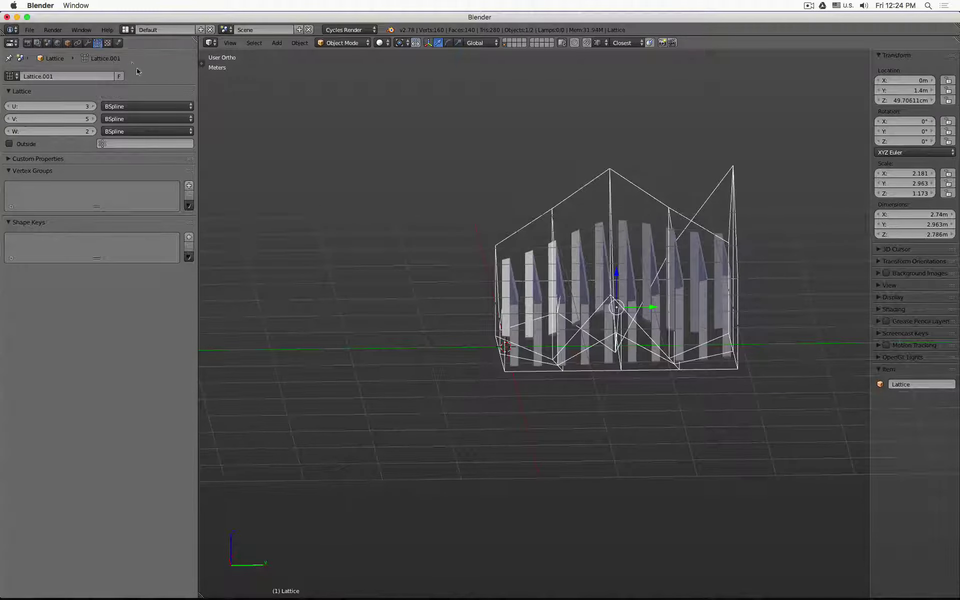
{"action": "middle_click_drag", "start_coordinate": [650, 300], "coordinate": [565, 300]}
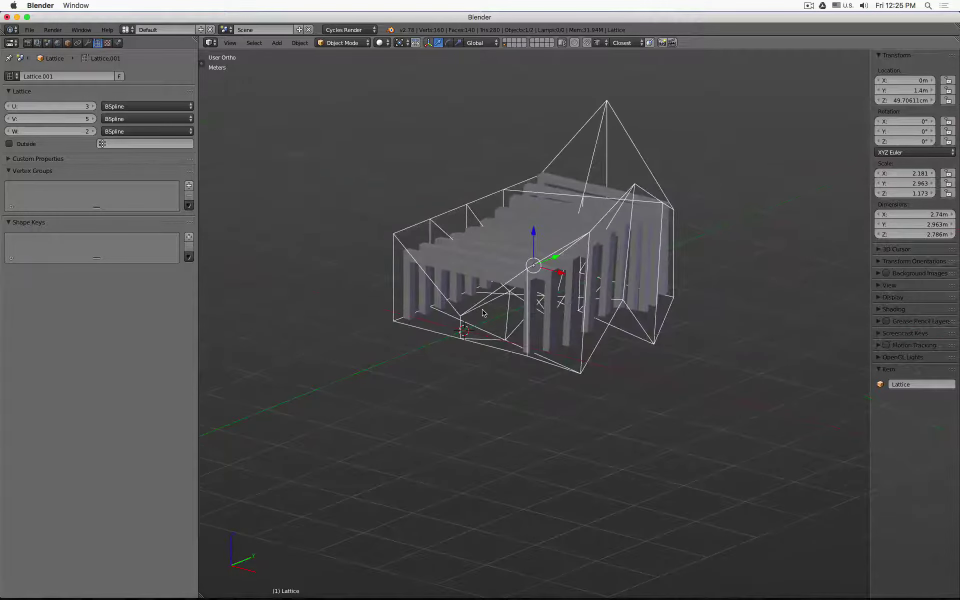
- Try moving the lattice on its own and the frames on their own, cancelling each move
{"action": "key", "text": "g"}
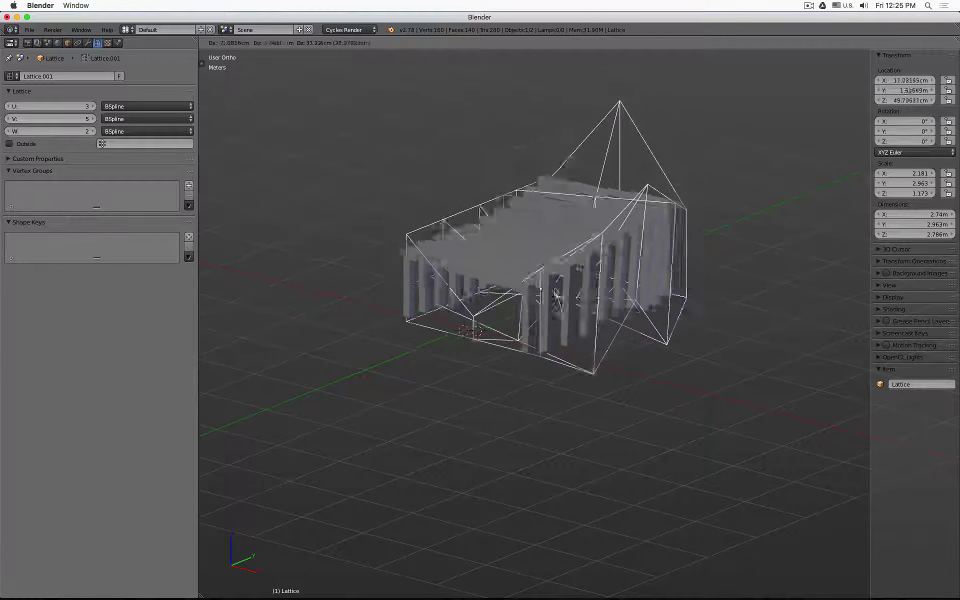
{"action": "right_click", "coordinate": [568, 283]}
{"action": "right_click", "coordinate": [567, 283]}
{"action": "key", "text": "g"}
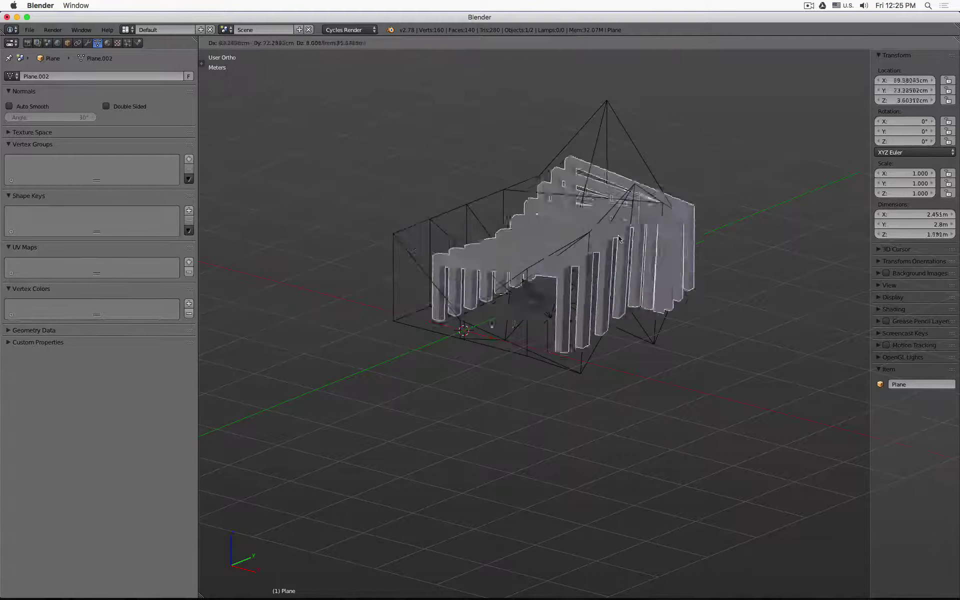
{"action": "right_click", "coordinate": [636, 259]}
- Try shifting the frames inside the fixed lattice from the top view and from an angled view, cancelling each move
{"action": "scroll", "coordinate": [637, 258], "scroll_direction": "down", "scroll_amount": 3}
{"action": "key", "text": "KP_7"}
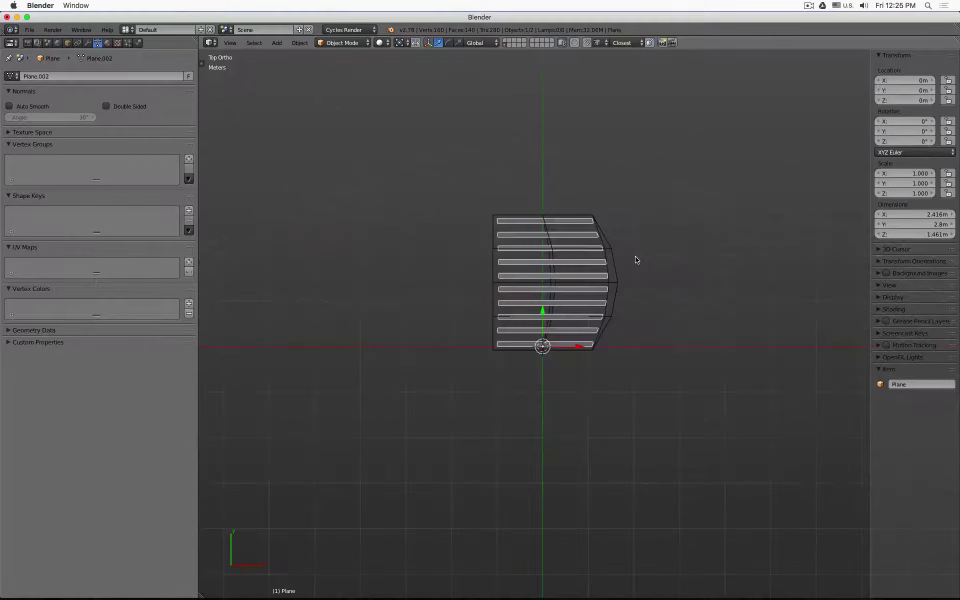
{"action": "key", "text": "g"}
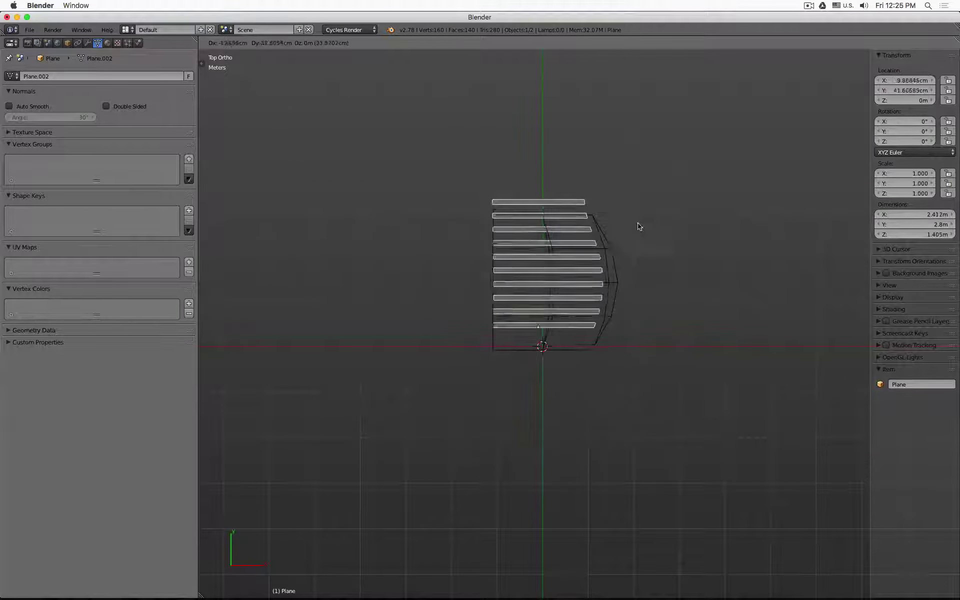
{"action": "right_click", "coordinate": [677, 285]}
{"action": "middle_click_drag", "start_coordinate": [677, 285], "coordinate": [617, 263]}
{"action": "mouse_move", "coordinate": [590, 288]}
{"action": "left_mouse_down"}
{"action": "mouse_move", "coordinate": [459, 294]}
{"action": "mouse_move", "coordinate": [576, 295]}
{"action": "left_mouse_up"}
{"action": "right_click", "coordinate": [577, 295]}
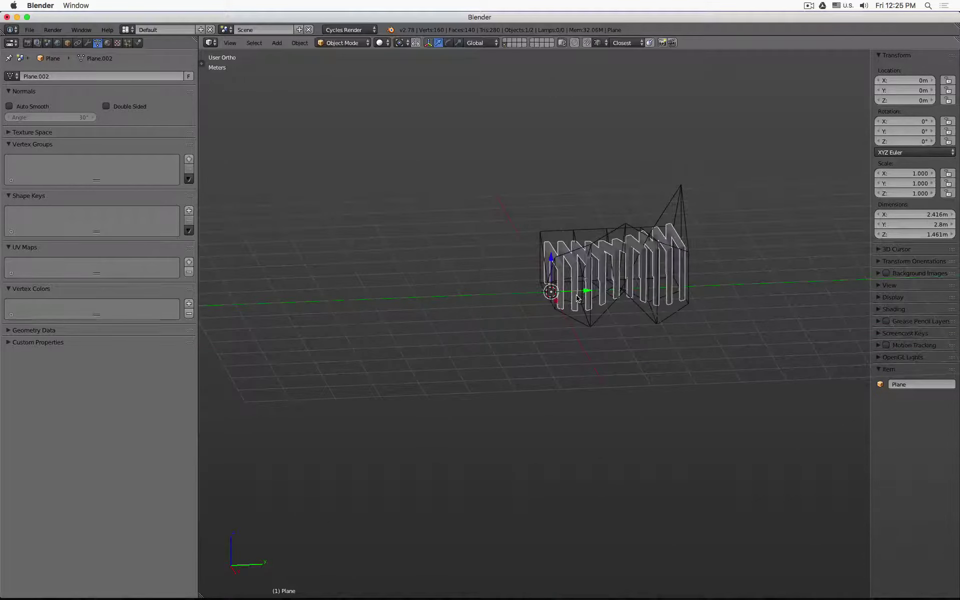
{"action": "mouse_move", "coordinate": [576, 295]}
{"action": "middle_mouse_down"}
{"action": "mouse_move", "coordinate": [530, 309]}
{"action": "mouse_move", "coordinate": [573, 308]}
{"action": "middle_mouse_up"}
{"action": "mouse_move", "coordinate": [575, 308]}
{"action": "left_mouse_down"}
{"action": "mouse_move", "coordinate": [496, 311]}
{"action": "mouse_move", "coordinate": [566, 305]}
{"action": "left_mouse_up"}
{"action": "right_click", "coordinate": [567, 307]}
{"action": "middle_click_drag", "start_coordinate": [567, 307], "coordinate": [619, 254]}
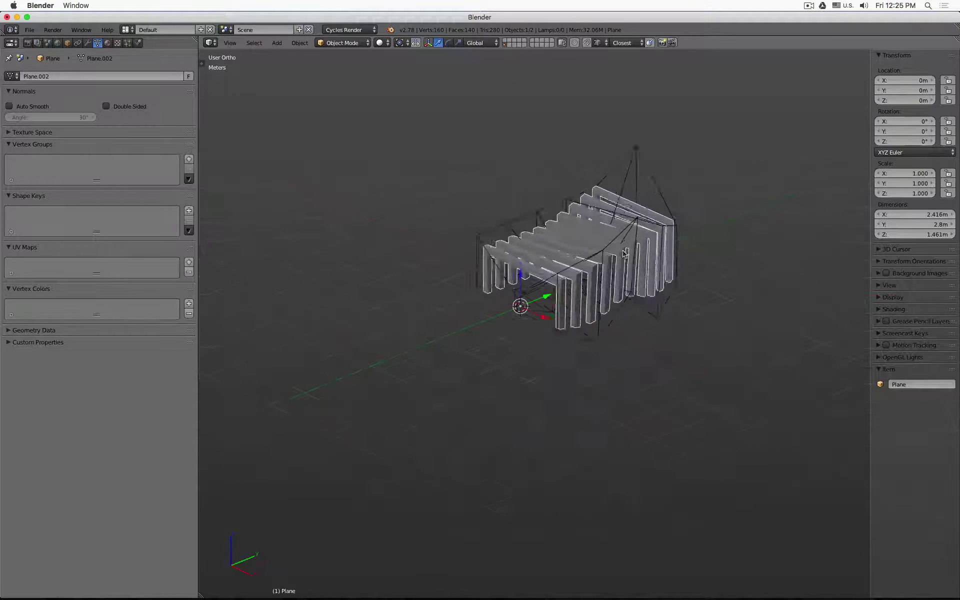
- Add the lattice to the frame selection and try moving both objects together, cancelling the move
{"action": "scroll", "coordinate": [620, 255], "scroll_direction": "up", "scroll_amount": 4}
{"action": "scroll", "coordinate": [619, 255], "scroll_direction": "down", "scroll_amount": 2}
{"action": "right_click", "coordinate": [619, 172], "text": "shift"}
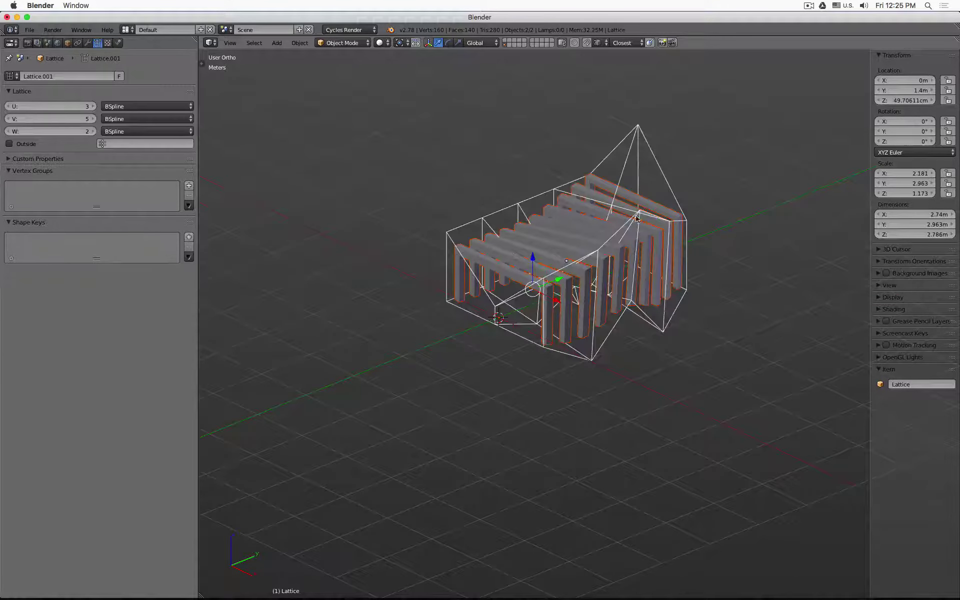
{"action": "scroll", "coordinate": [637, 223], "scroll_direction": "down", "scroll_amount": 2}
{"action": "middle_click_drag", "start_coordinate": [637, 225], "coordinate": [679, 284], "text": "shift"}
{"action": "scroll", "coordinate": [665, 286], "scroll_direction": "up", "scroll_amount": 2}
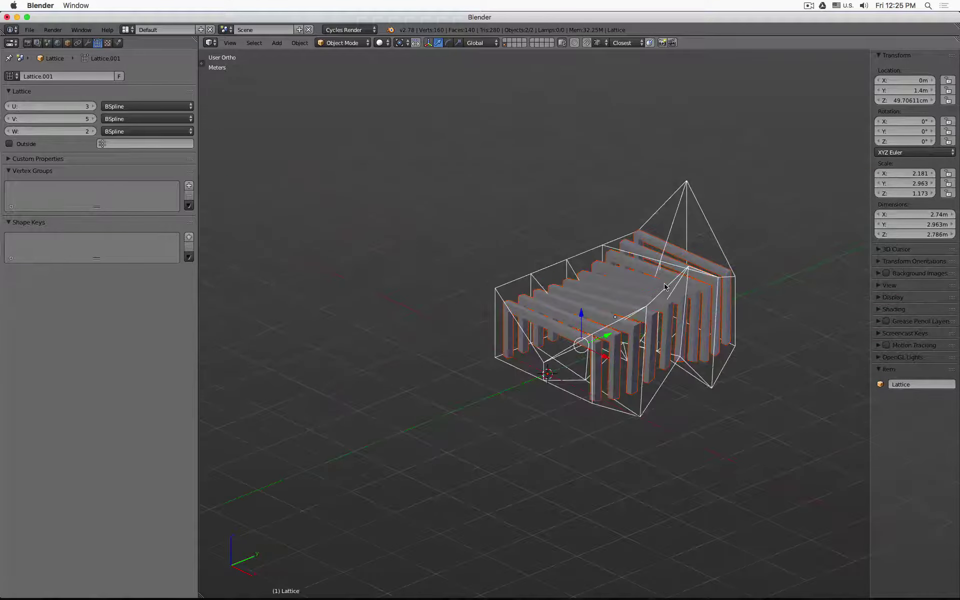
{"action": "key", "text": "g"}
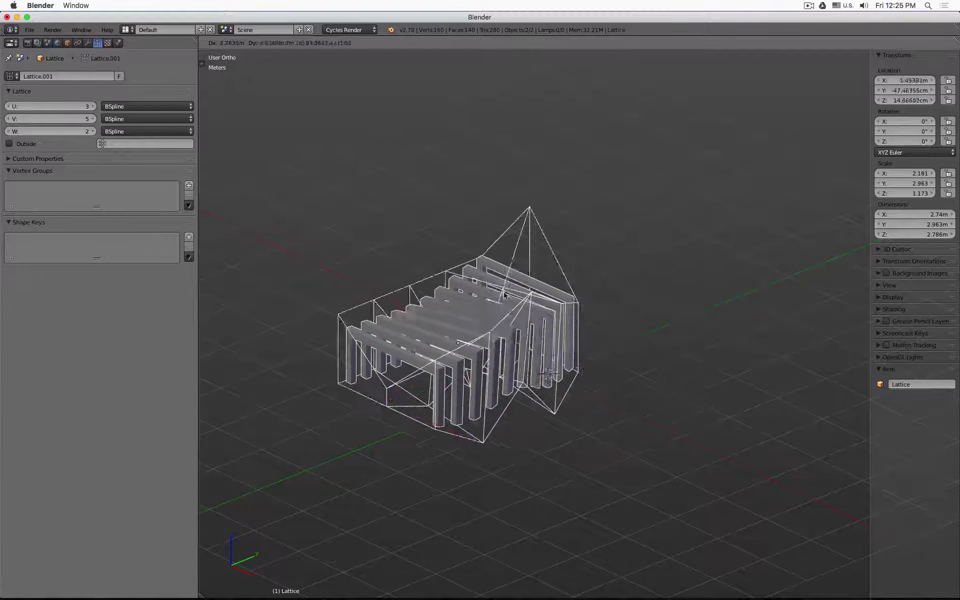
{"action": "right_click", "coordinate": [605, 279]}
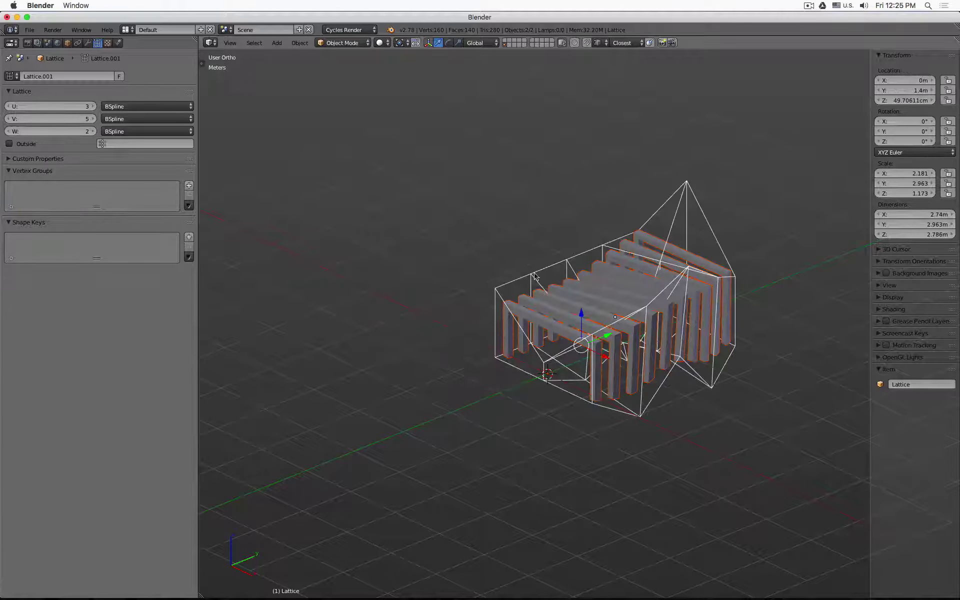
- Duplicate the frames and the lattice together in place and move the copies to layer 2
{"action": "right_click", "coordinate": [573, 297]}
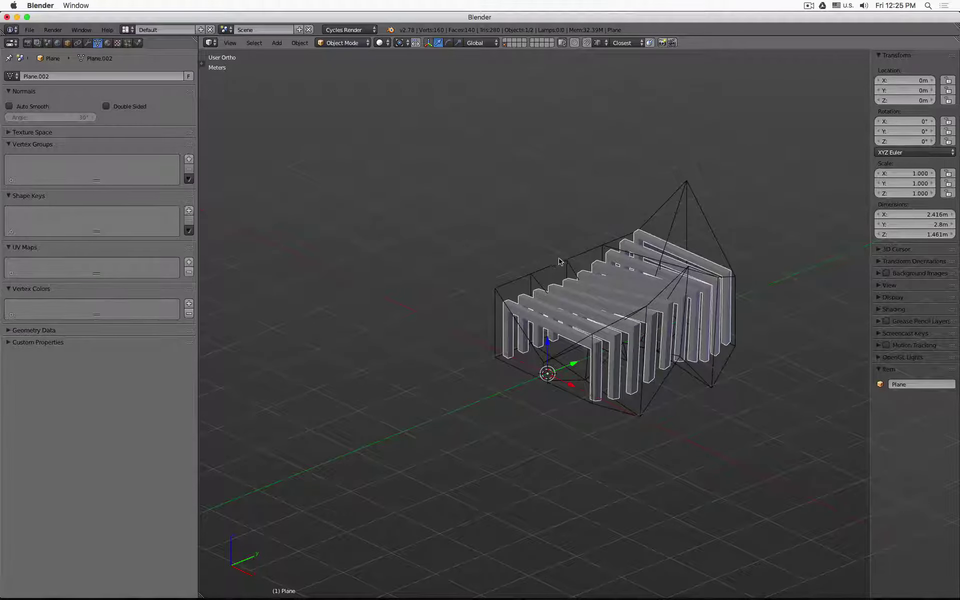
{"action": "right_click", "coordinate": [561, 266]}
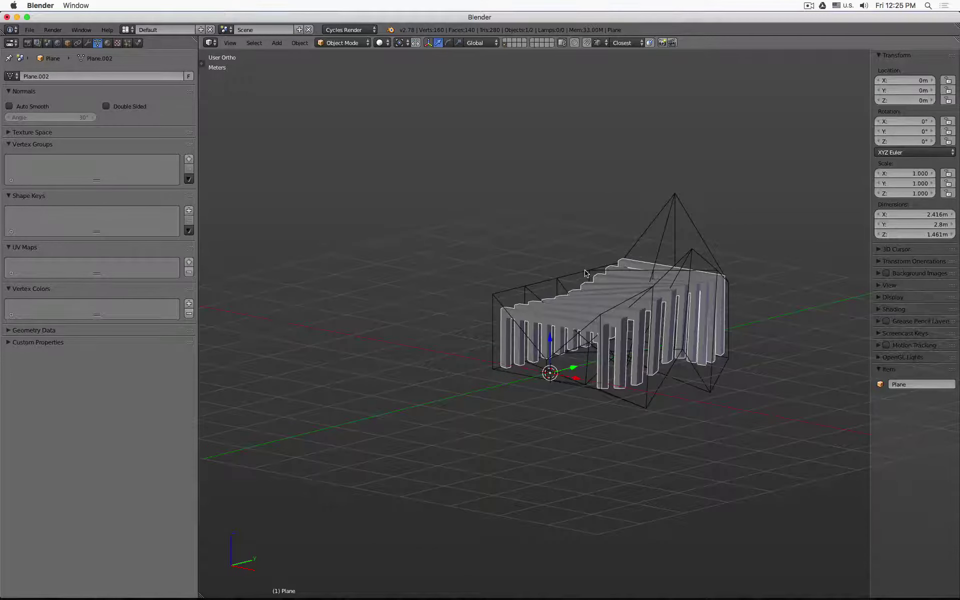
{"action": "key", "text": "a"}
{"action": "key", "text": "a"}
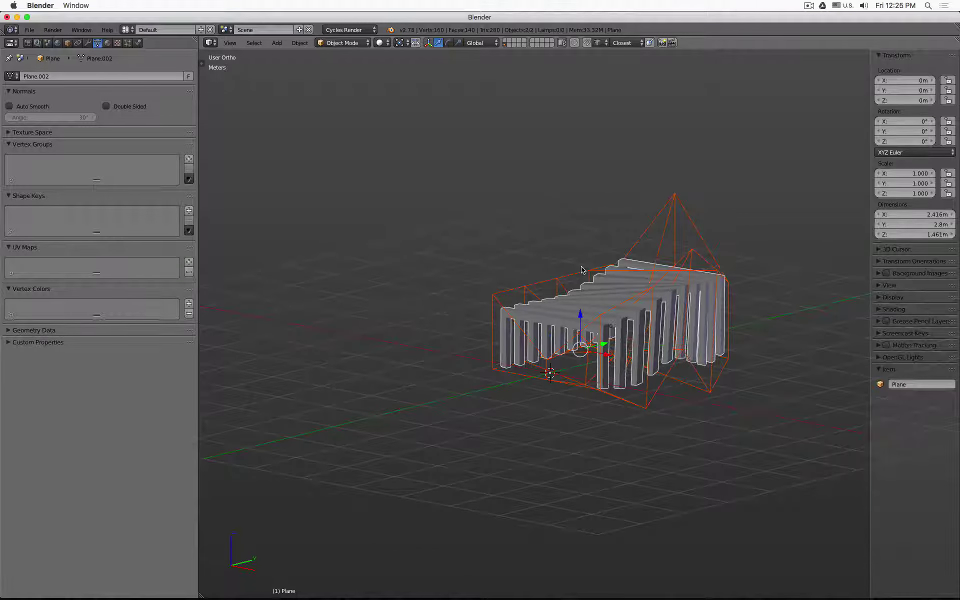
{"action": "key", "text": "shift+d"}
{"action": "right_click", "coordinate": [582, 270]}
{"action": "key", "text": "m"}
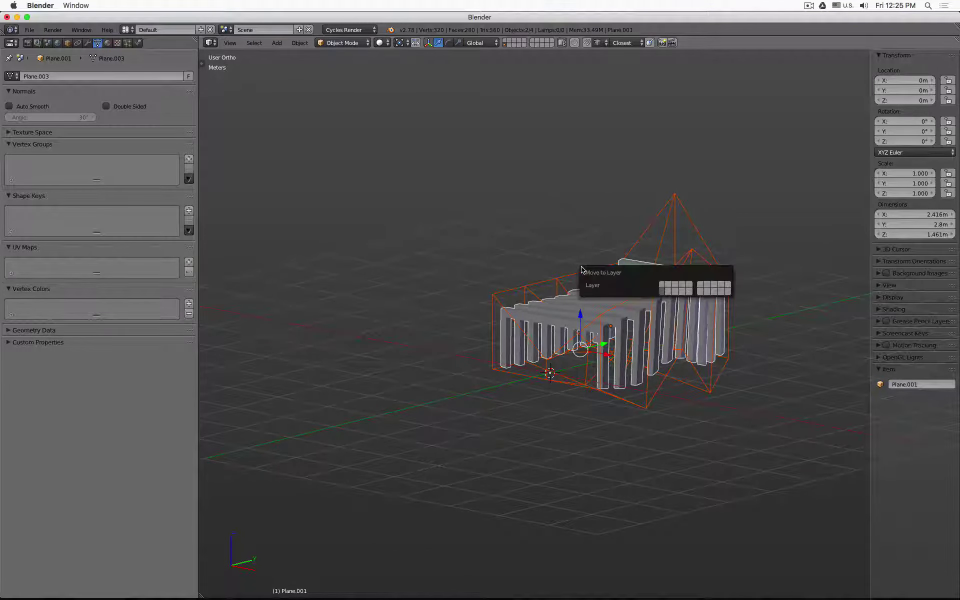
{"action": "key", "text": "2"}
- Select only the duplicated frames and apply their Solidify and Array modifiers, leaving the Lattice modifier live
{"action": "key", "text": "a"}
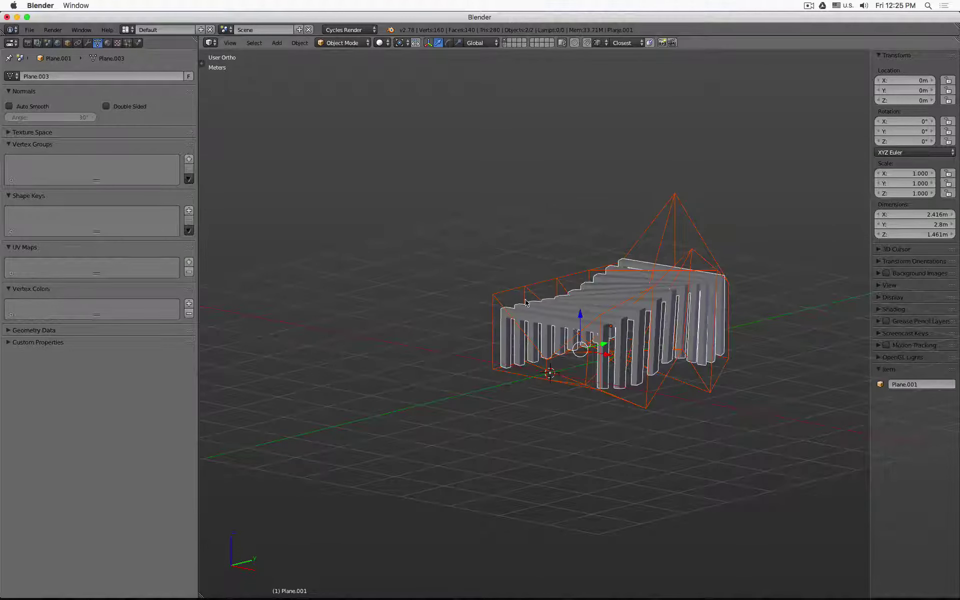
{"action": "right_click", "coordinate": [537, 311]}
{"action": "left_click", "coordinate": [88, 42]}
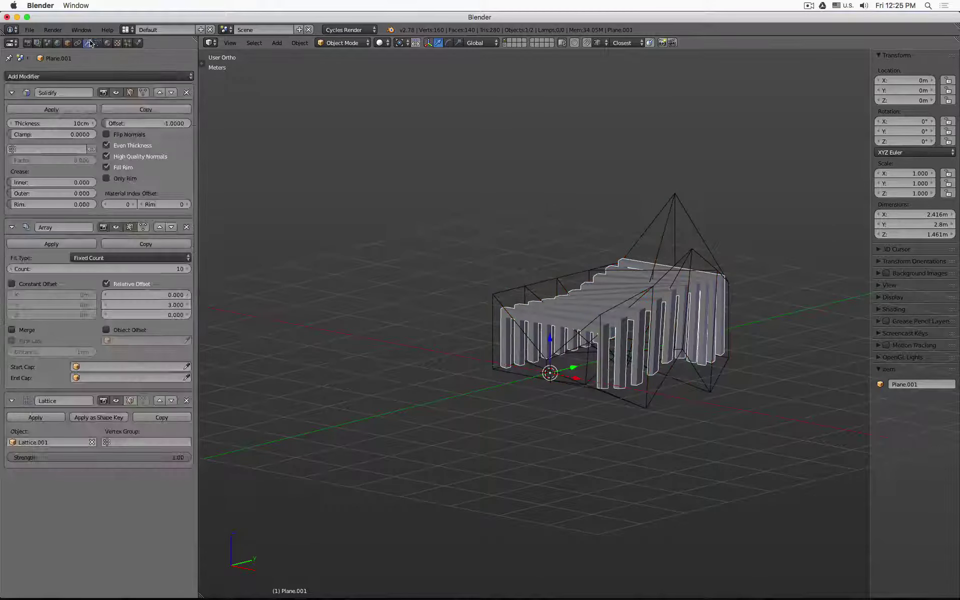
{"action": "left_click", "coordinate": [68, 110]}
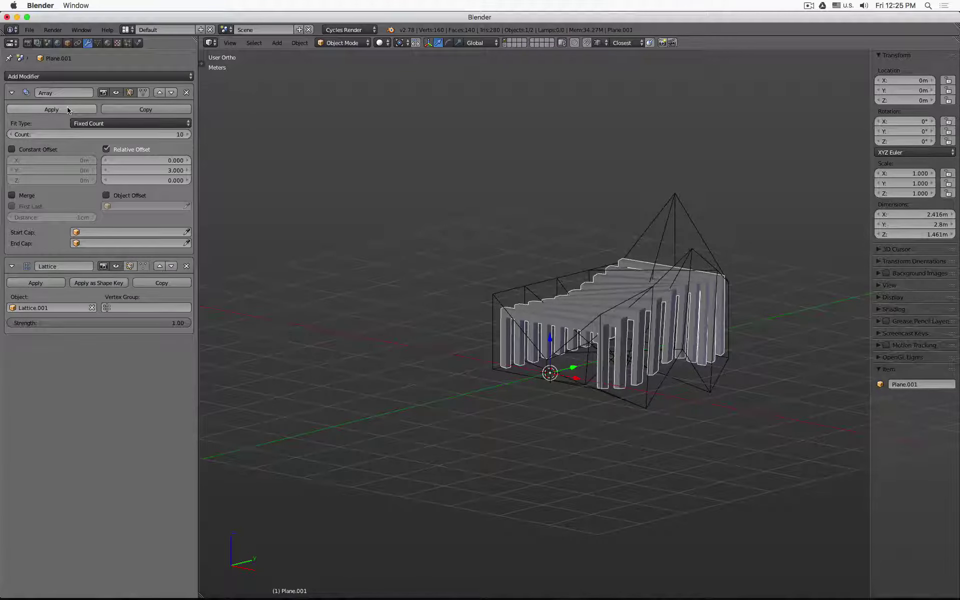
{"action": "left_click", "coordinate": [68, 109]}
- Enter Edit Mode on the duplicated frames and show them as wireframe in the right orthographic view
{"action": "key", "text": "Tab"}
{"action": "middle_click_drag", "start_coordinate": [575, 280], "coordinate": [608, 285]}
{"action": "scroll", "coordinate": [621, 292], "scroll_direction": "up", "scroll_amount": 5}
{"action": "key", "text": "a"}
{"action": "key", "text": "a"}
{"action": "scroll", "coordinate": [623, 293], "scroll_direction": "down", "scroll_amount": 4}
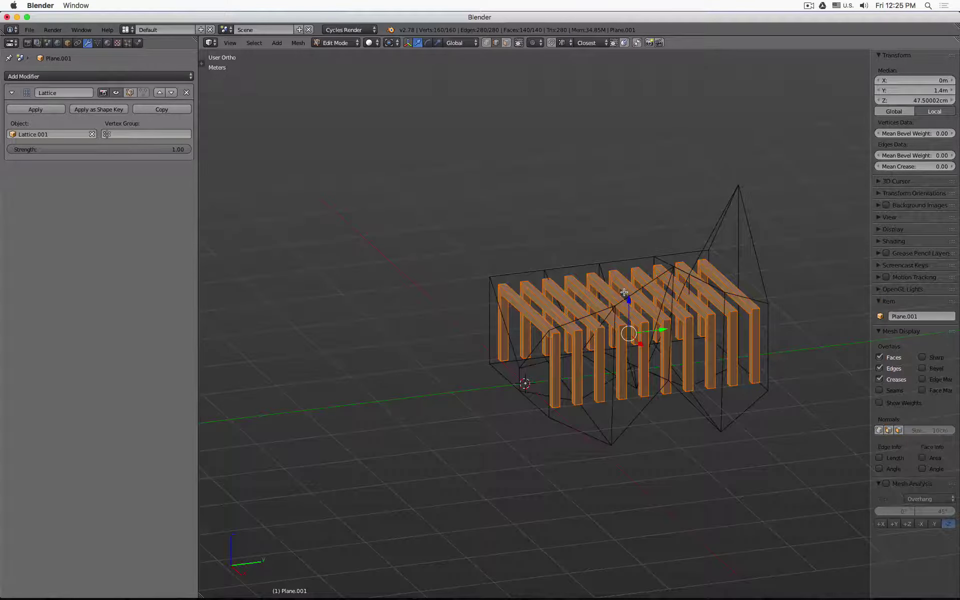
{"action": "key", "text": "KP_1"}
{"action": "key", "text": "z"}
{"action": "middle_click_drag", "start_coordinate": [625, 292], "coordinate": [552, 247], "text": "shift"}
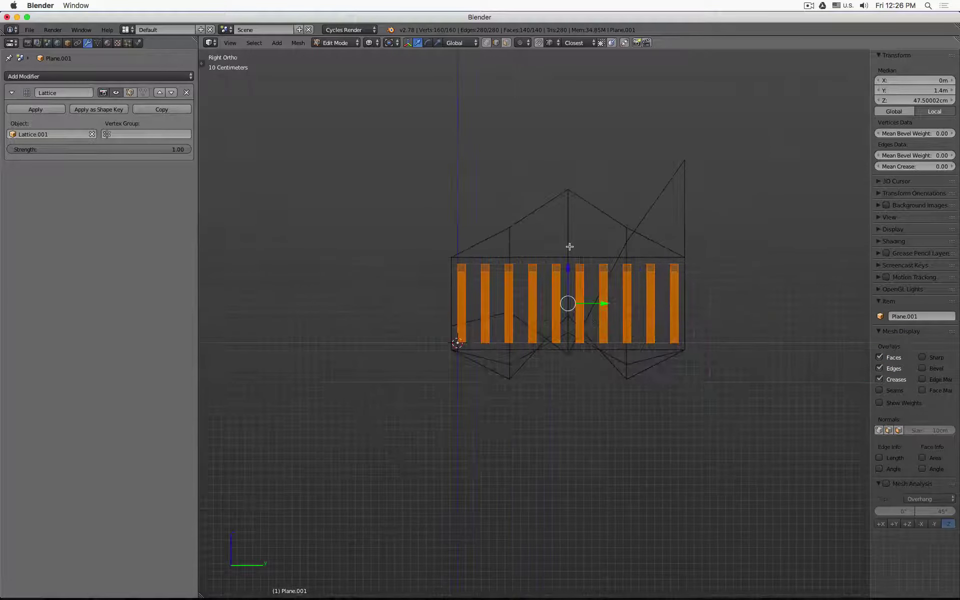
- Box-select the seven frames farthest along the Y axis, leaving the first three unselected, and restore solid shading
{"action": "key", "text": "a"}
{"action": "key", "text": "b"}
{"action": "left_click_drag", "start_coordinate": [500, 232], "coordinate": [477, 151]}
{"action": "key", "text": "b"}
{"action": "left_click_drag", "start_coordinate": [514, 213], "coordinate": [778, 462]}
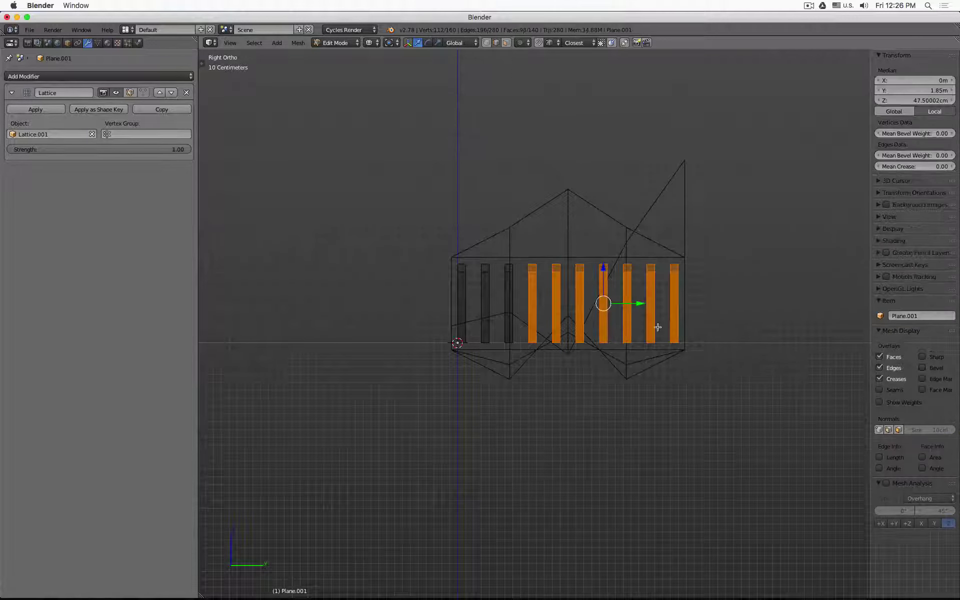
{"action": "middle_click_drag", "start_coordinate": [490, 161], "coordinate": [523, 197]}
{"action": "key", "text": "z"}
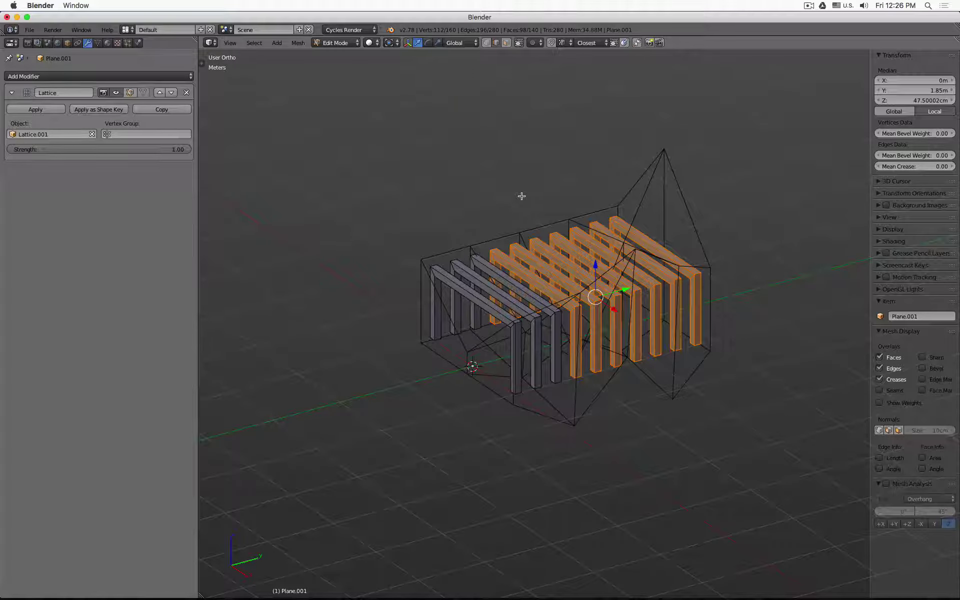
- Create a vertex group named LATTICE, assign the seven selected frames, and reselect the group to check its members
{"action": "left_click", "coordinate": [98, 43]}
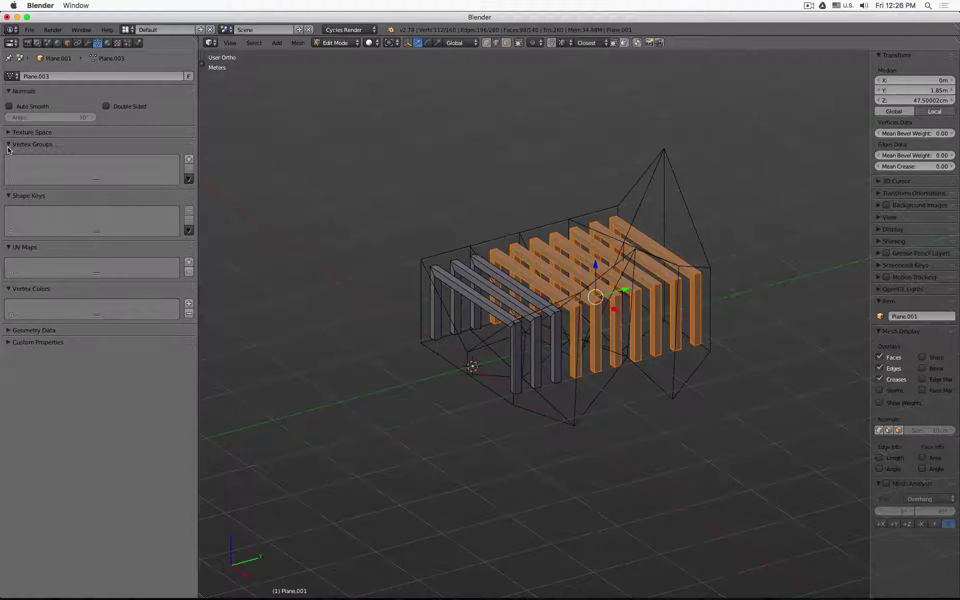
{"action": "left_click", "coordinate": [189, 158]}
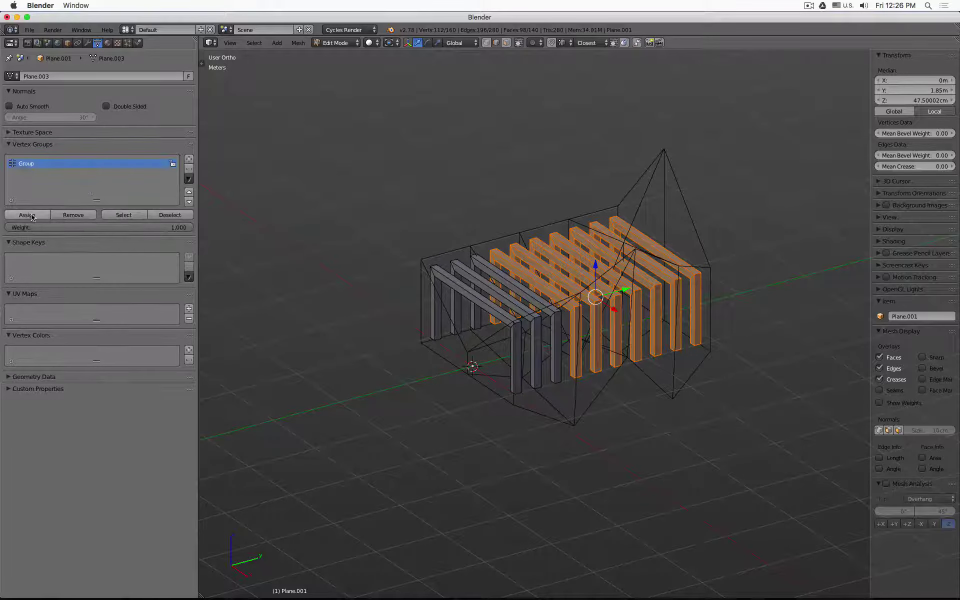
{"action": "type", "text": "LATTICE"}
{"action": "left_click", "coordinate": [27, 215]}
{"action": "key", "text": "a"}
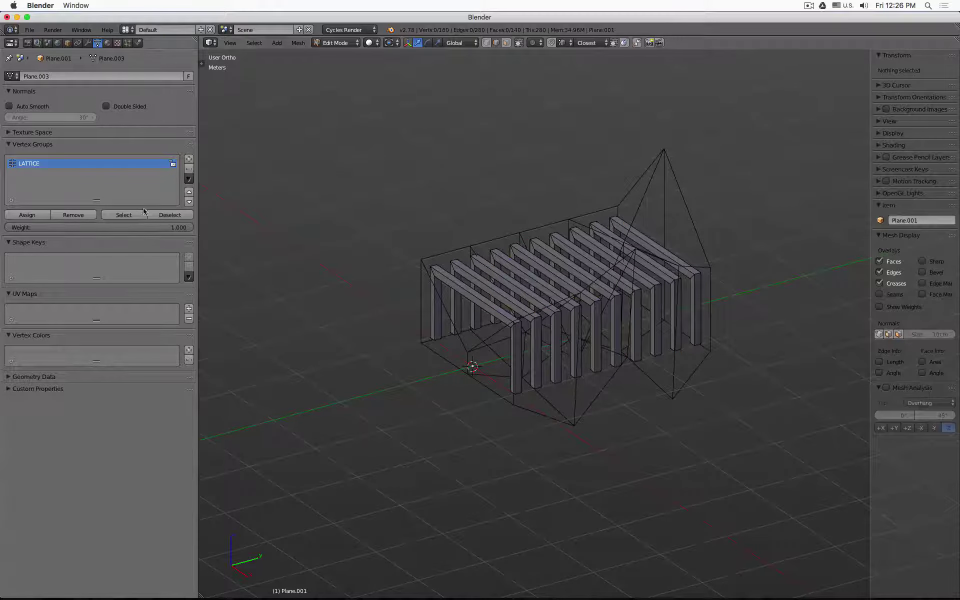
{"action": "left_click", "coordinate": [124, 214]}
{"action": "key", "text": "z"}
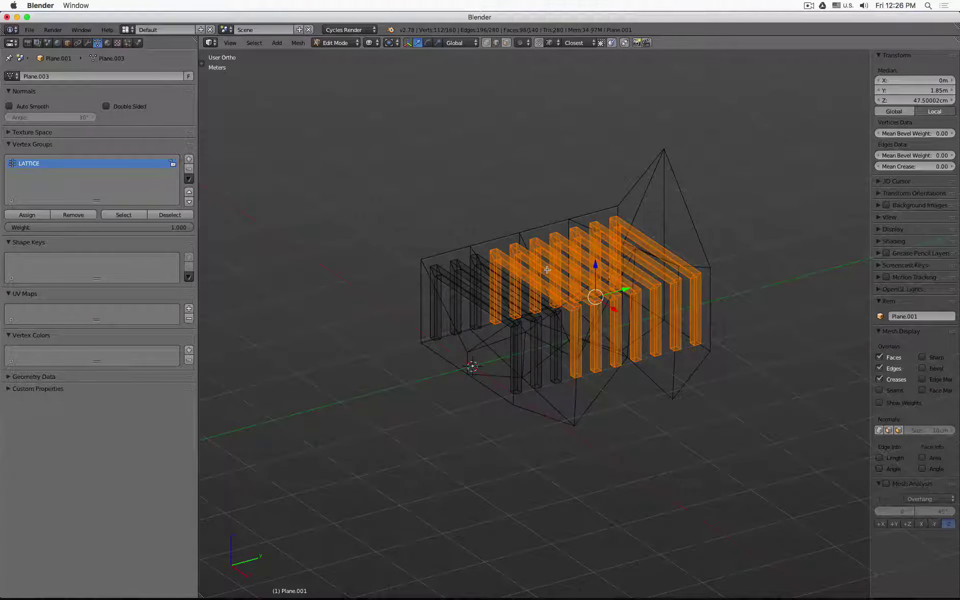
- Return to Object Mode with solid shading and limit the Lattice modifier to the LATTICE vertex group
{"action": "left_click", "coordinate": [88, 44]}
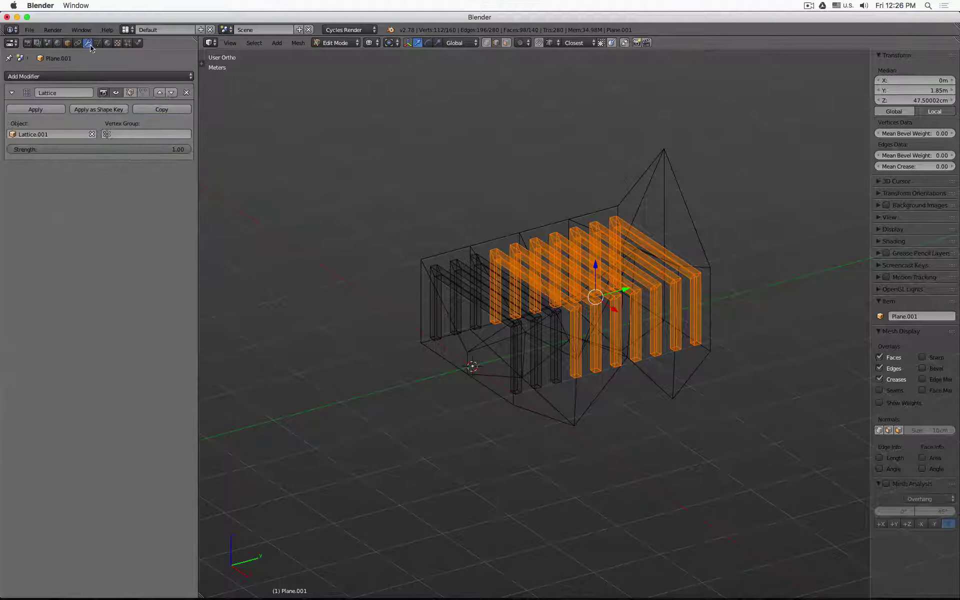
{"action": "key", "text": "Tab"}
{"action": "key", "text": "z"}
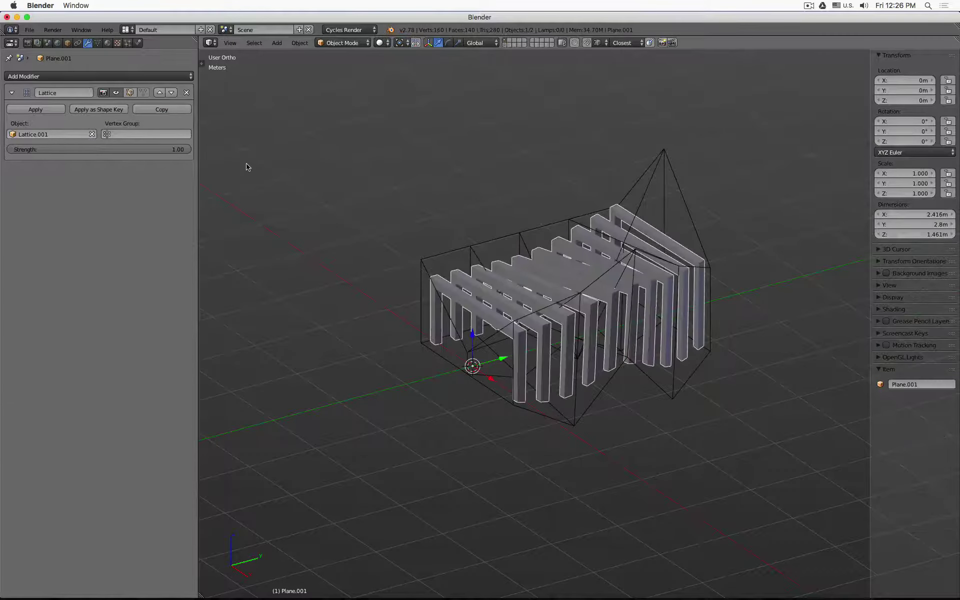
{"action": "left_click", "coordinate": [136, 134]}
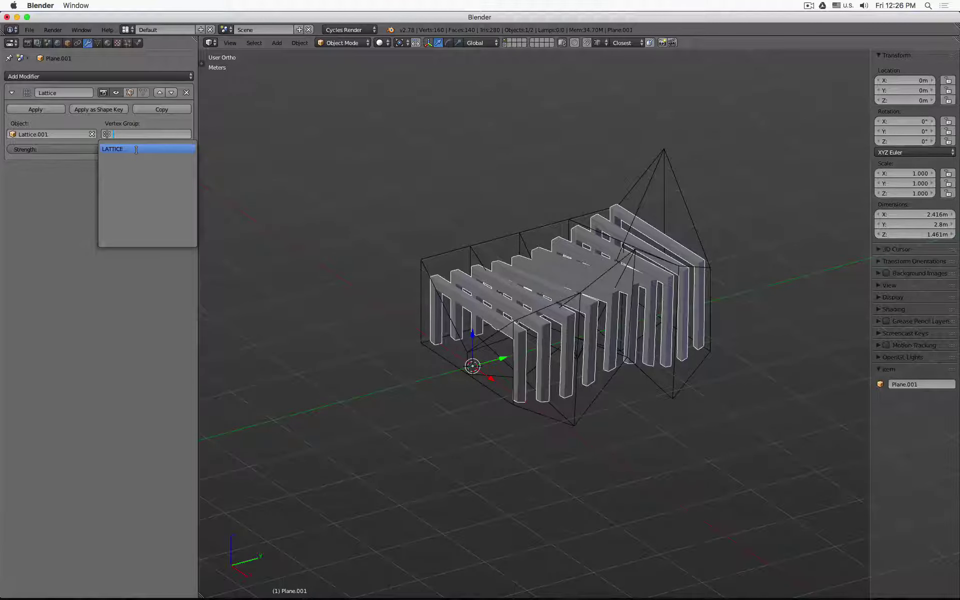
{"action": "left_click", "coordinate": [136, 149]}
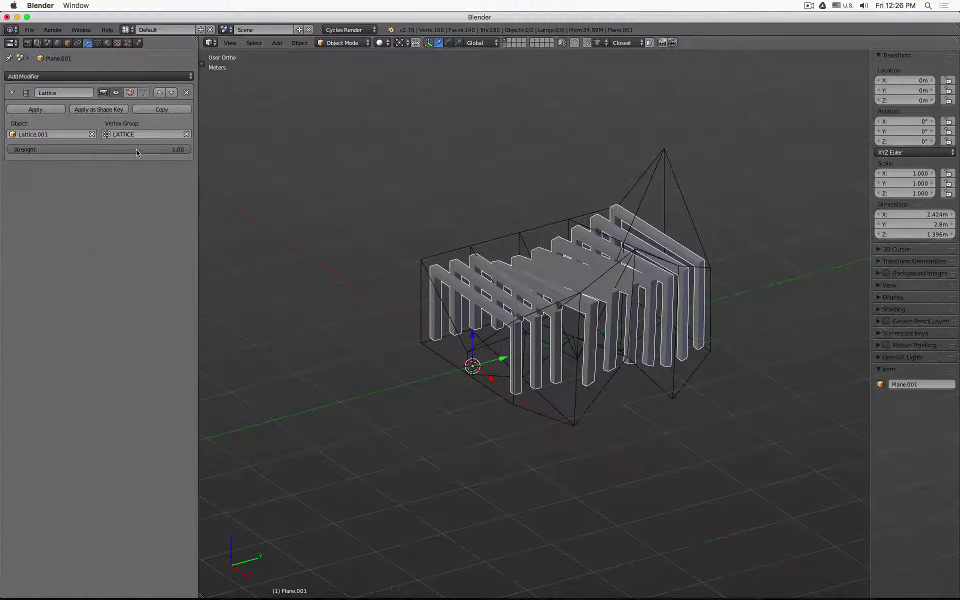
{"action": "middle_click_drag", "start_coordinate": [648, 286], "coordinate": [772, 260]}
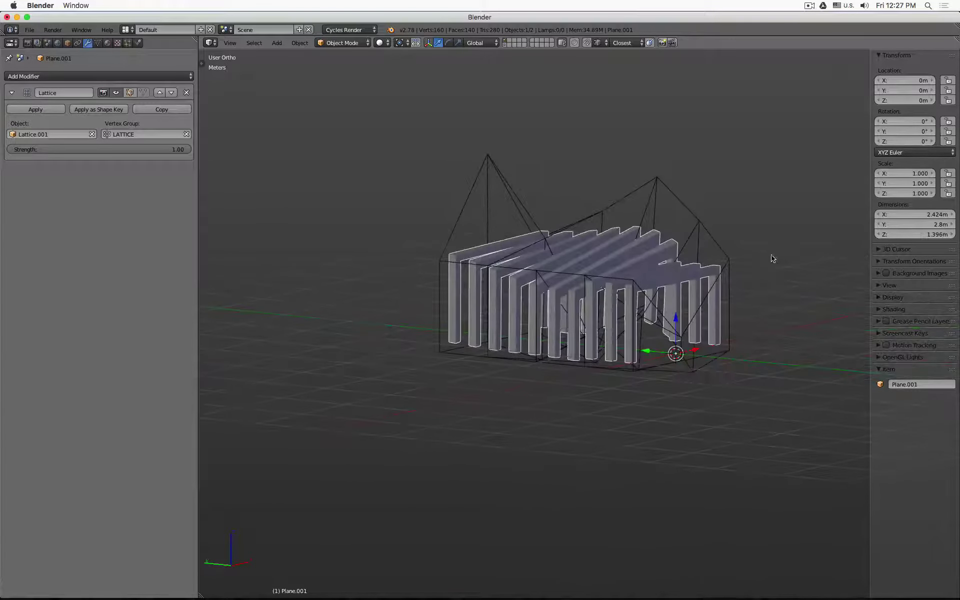
- Clear the vertex group from the Lattice modifier
{"action": "left_click", "coordinate": [187, 135]}
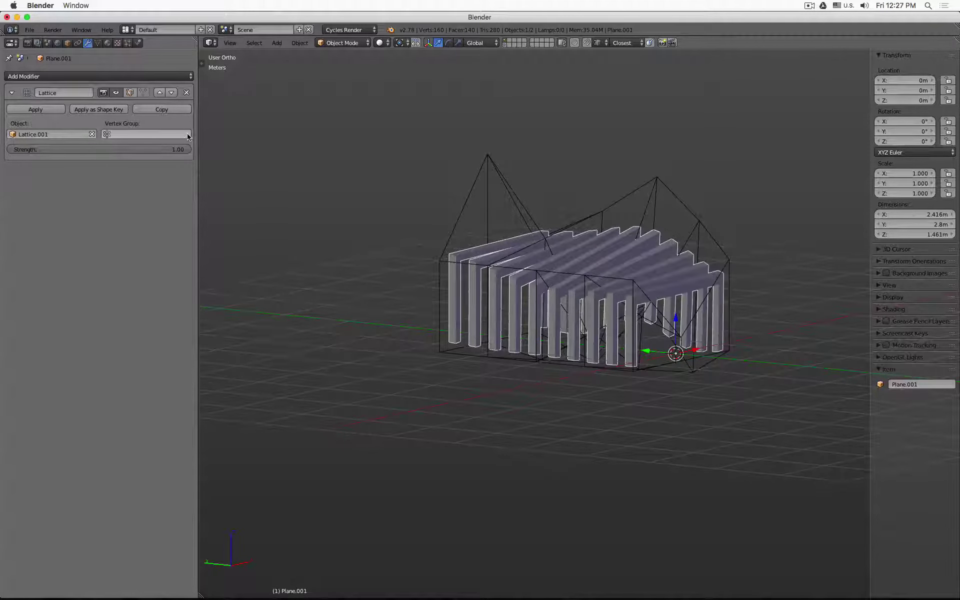
- Limit the Lattice modifier to the LATTICE vertex group and set its strength to 0
{"action": "left_click", "coordinate": [165, 133]}
{"action": "left_click", "coordinate": [157, 148]}
{"action": "left_click_drag", "start_coordinate": [148, 149], "coordinate": [7, 149]}
{"action": "middle_click_drag", "start_coordinate": [605, 217], "coordinate": [575, 227]}
{"action": "key", "text": "a"}
{"action": "key", "text": "a"}
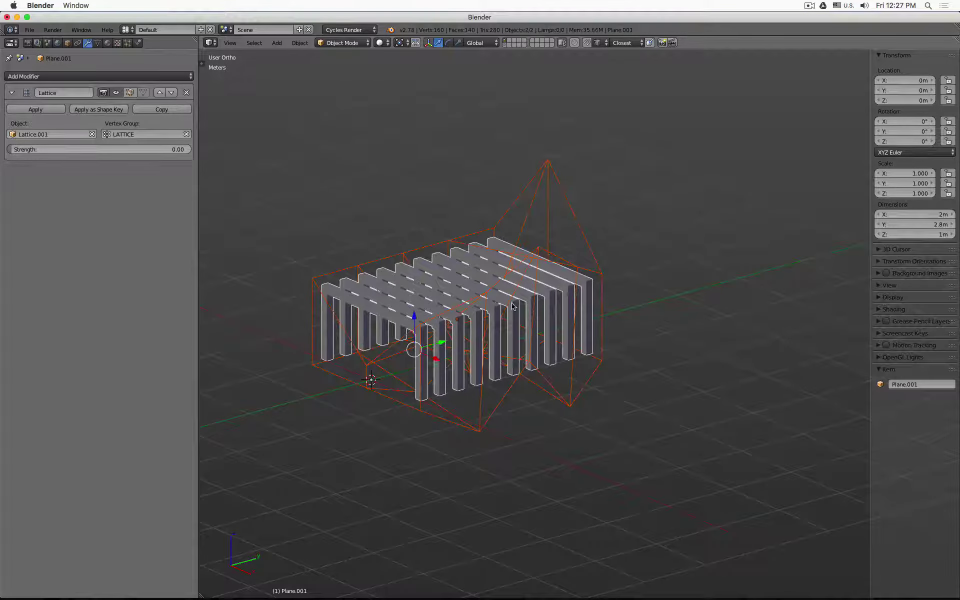
- Open the frames mesh in Edit Mode, deselect everything, and add a cube in wireframe front view
{"action": "scroll", "coordinate": [449, 378], "scroll_direction": "up", "scroll_amount": 3}
{"action": "right_click", "coordinate": [438, 385]}
{"action": "key", "text": "Tab"}
{"action": "middle_click_drag", "start_coordinate": [437, 384], "coordinate": [457, 364], "text": "shift"}
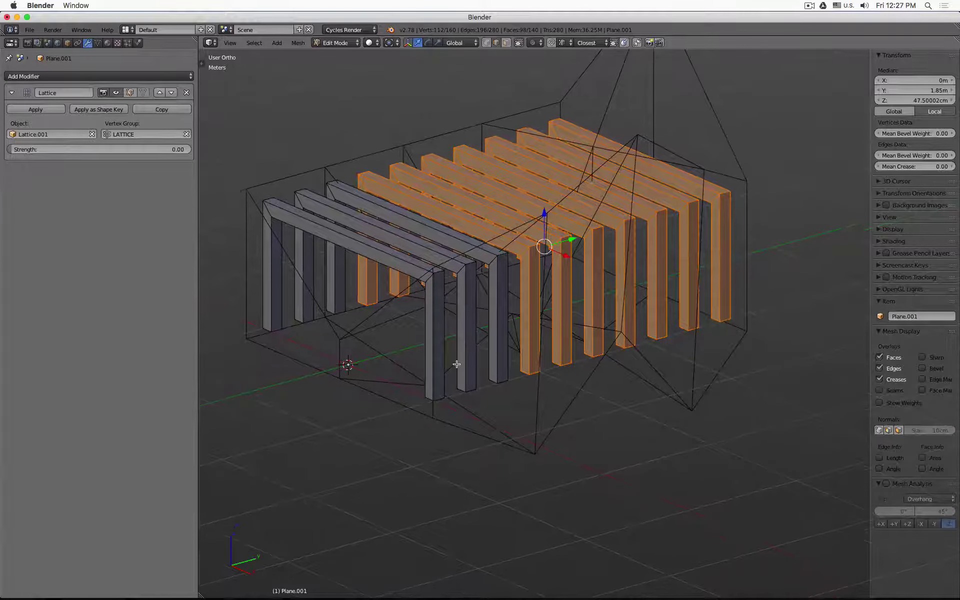
{"action": "key", "text": "a"}
{"action": "key", "text": "z"}
{"action": "key", "text": "KP_1"}
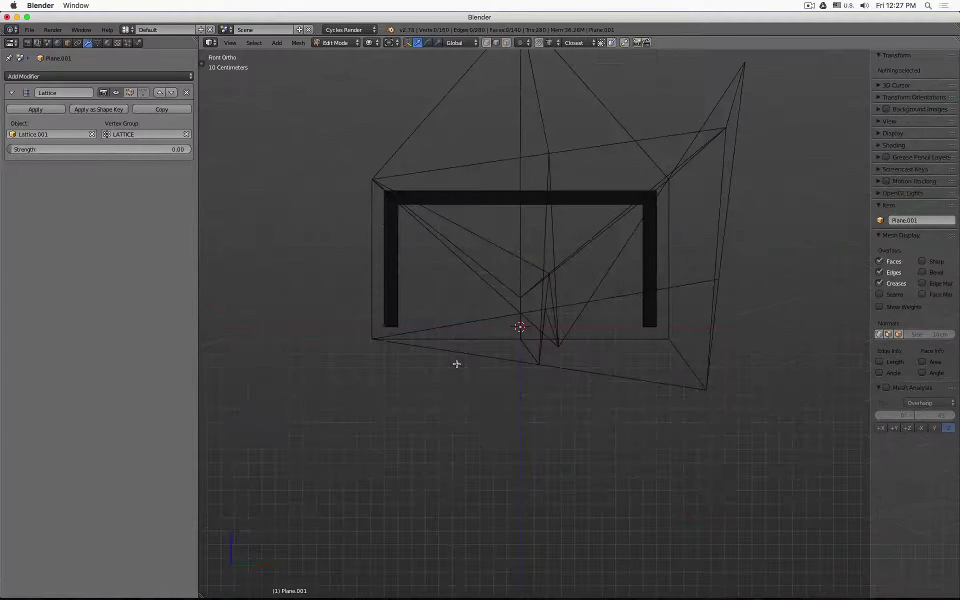
{"action": "key", "text": "shift+a"}
{"action": "left_click", "coordinate": [463, 376]}
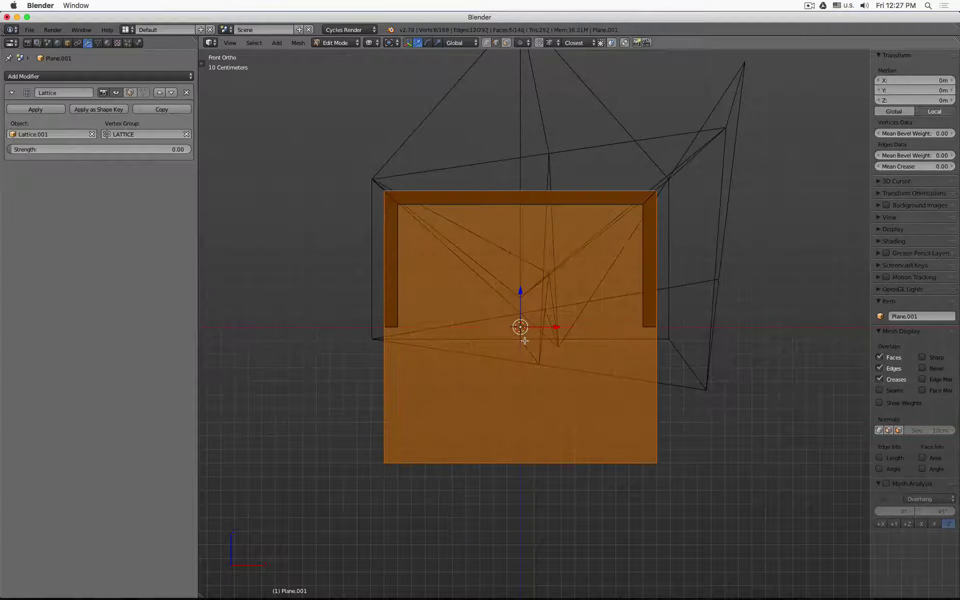
- Scale the new cube down to about 0.09 and move it beside the leg base at about X -86 cm, Z 12 cm
{"action": "key", "text": "s"}
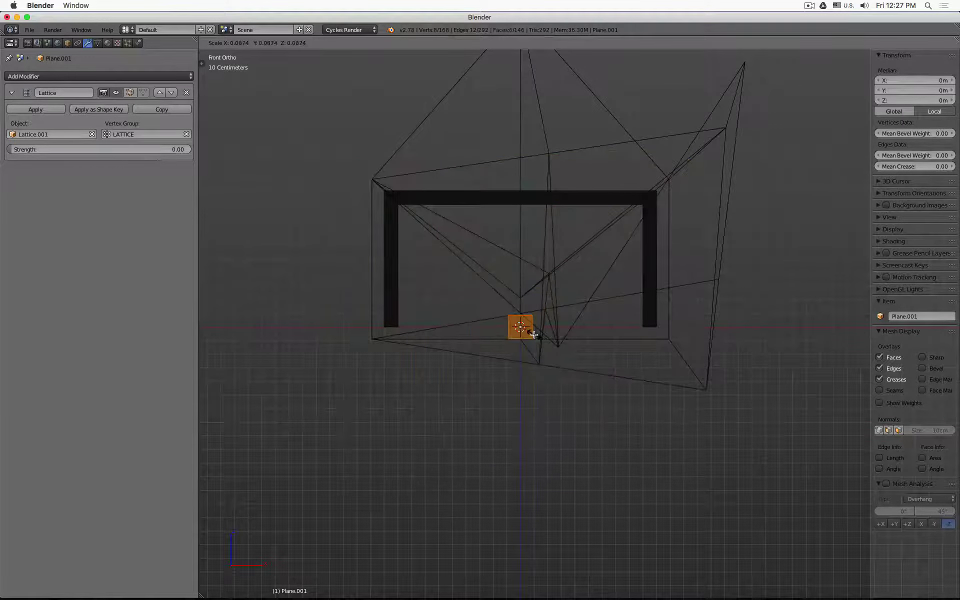
{"action": "left_click", "coordinate": [542, 334]}
{"action": "key", "text": "g"}
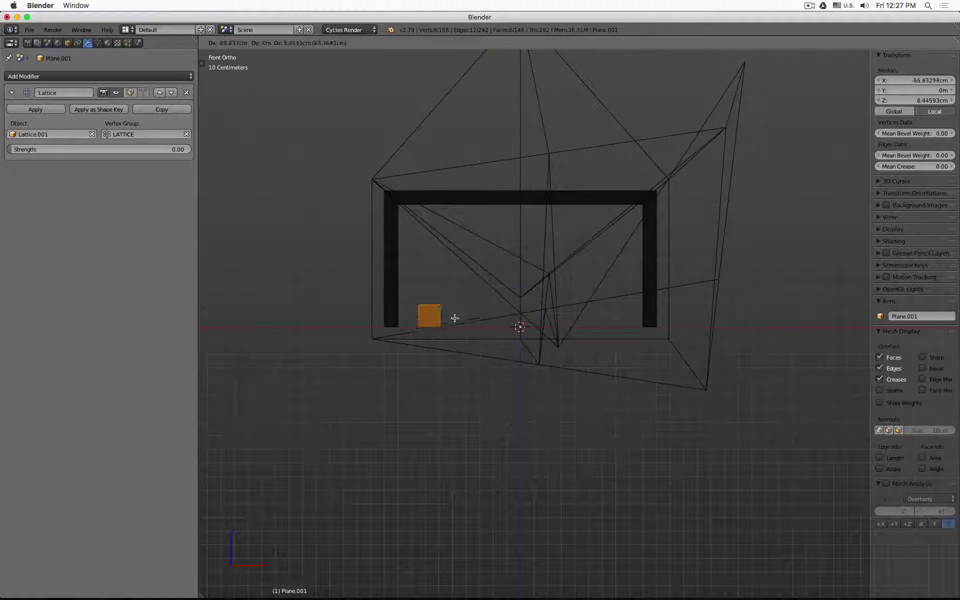
{"action": "left_click", "coordinate": [442, 309]}
{"action": "middle_click_drag", "start_coordinate": [446, 307], "coordinate": [382, 338]}
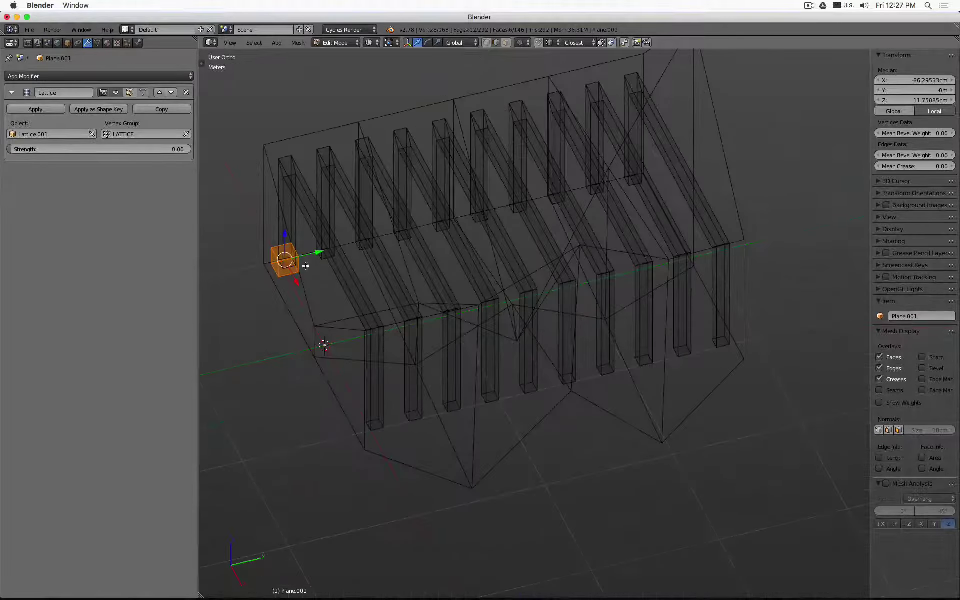
- Select the small cube's face toward +Y and move it along Y to about 2.84 m, past the last frame
{"action": "scroll", "coordinate": [287, 258], "scroll_direction": "up", "scroll_amount": 5}
{"action": "right_click", "coordinate": [307, 242]}
{"action": "right_click", "coordinate": [303, 274], "text": "shift"}
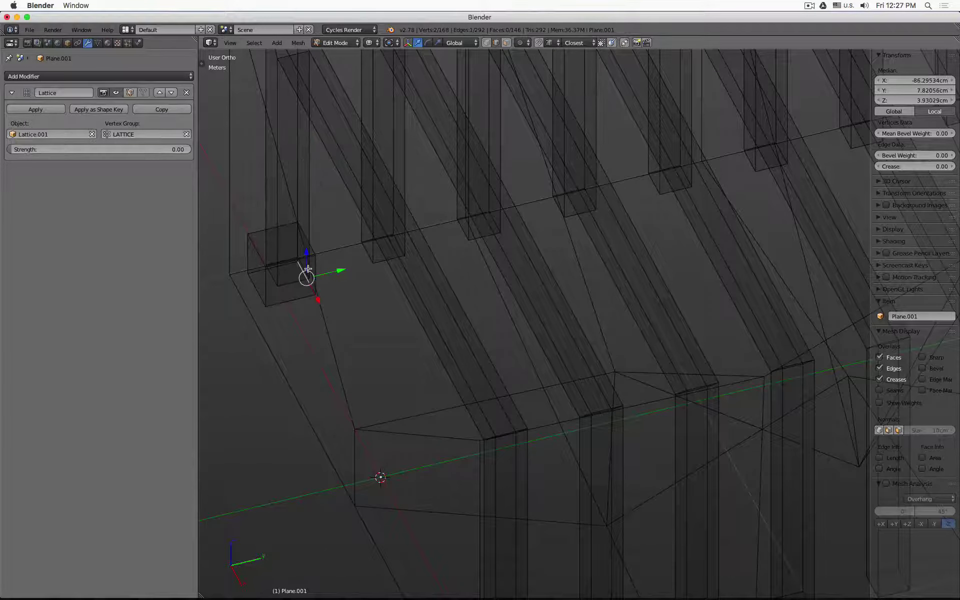
{"action": "scroll", "coordinate": [315, 250], "scroll_direction": "up", "scroll_amount": 2}
{"action": "scroll", "coordinate": [349, 235], "scroll_direction": "down", "scroll_amount": 7}
{"action": "middle_click_drag", "start_coordinate": [384, 227], "coordinate": [341, 263], "text": "shift"}
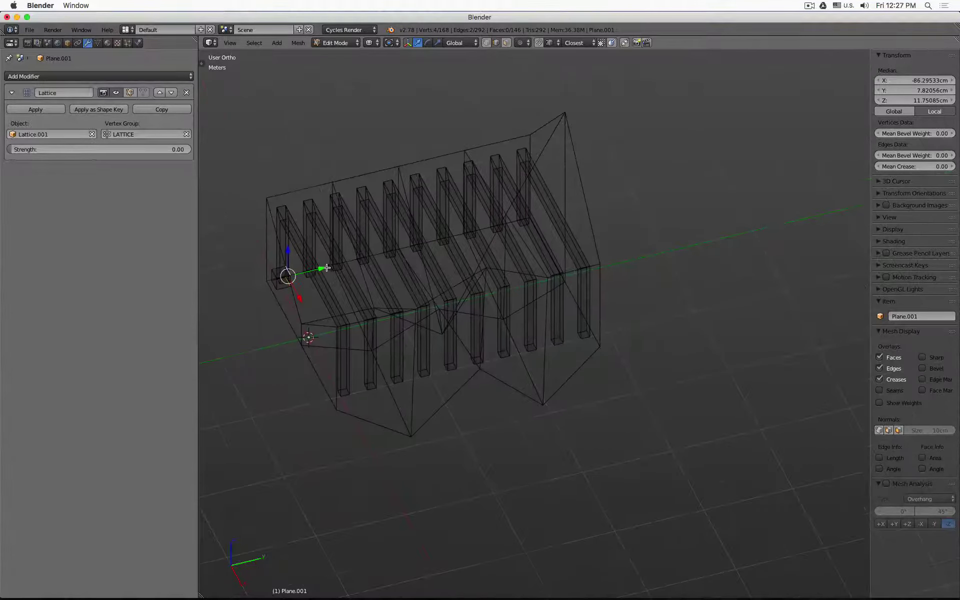
{"action": "key", "text": "g"}
{"action": "key", "text": "y"}
{"action": "left_click", "coordinate": [564, 198]}
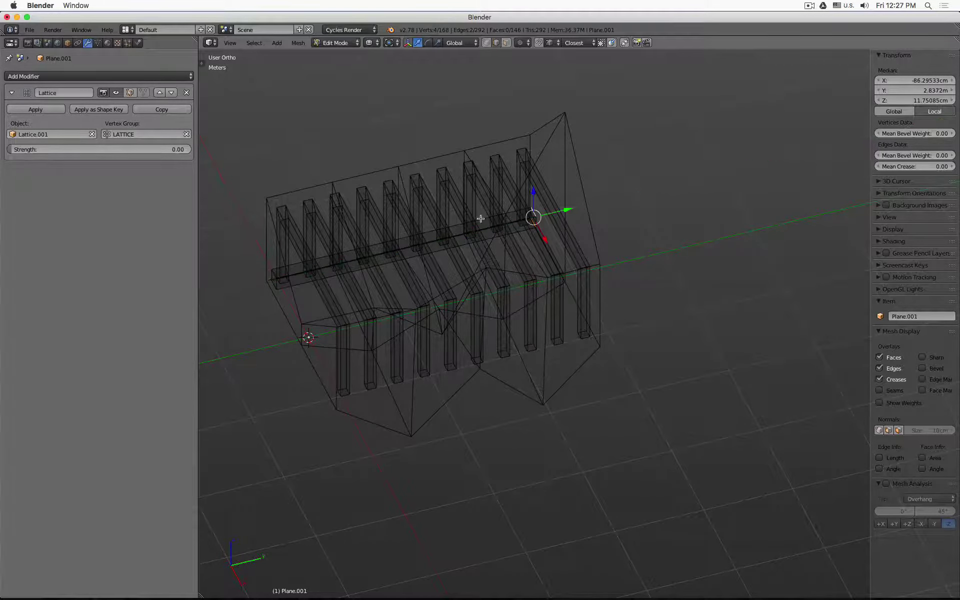
- Add 13 evenly spaced loop cuts along the length of the long beam
{"action": "scroll", "coordinate": [350, 253], "scroll_direction": "up", "scroll_amount": 4}
{"action": "scroll", "coordinate": [349, 253], "scroll_direction": "down", "scroll_amount": 2}
{"action": "key", "text": "ctrl+r"}
{"action": "scroll", "coordinate": [347, 255], "scroll_direction": "up", "scroll_amount": 16}
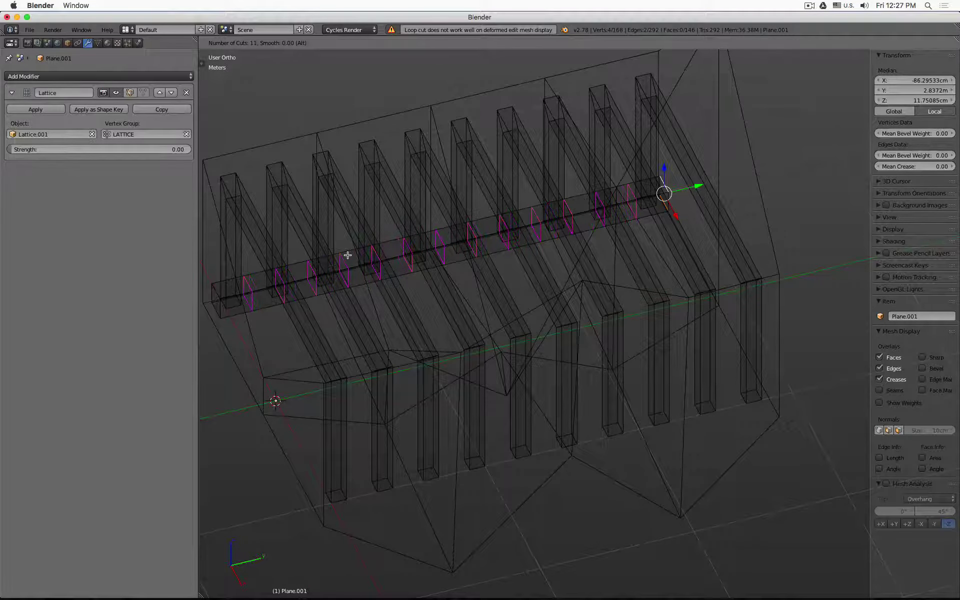
{"action": "left_click", "coordinate": [347, 254]}
{"action": "right_click", "coordinate": [347, 255]}
- Select the whole beam and duplicate it twice, once centred under the top bars and once beside the opposite leg bases
{"action": "key", "text": "KP_1"}
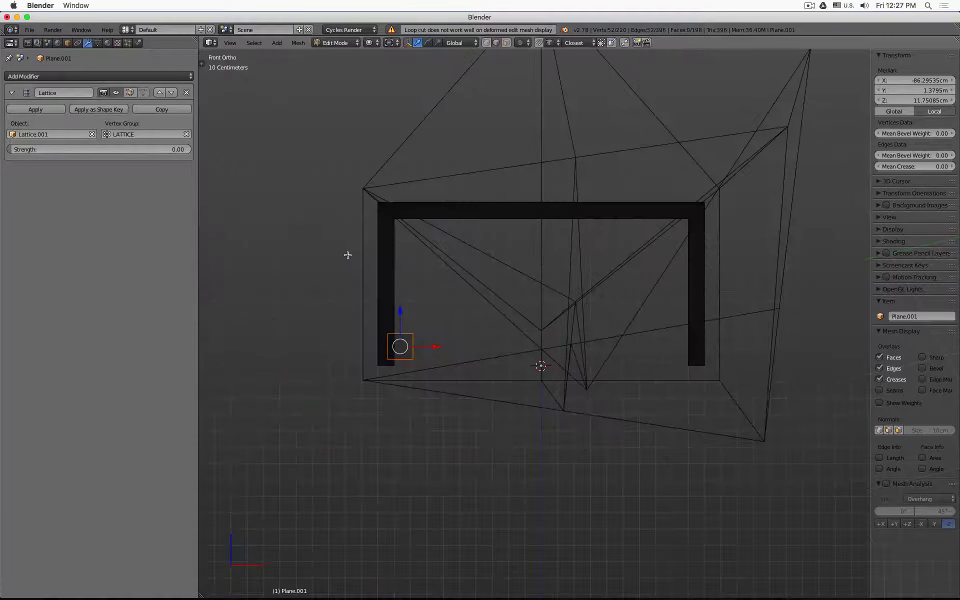
{"action": "key", "text": "l"}
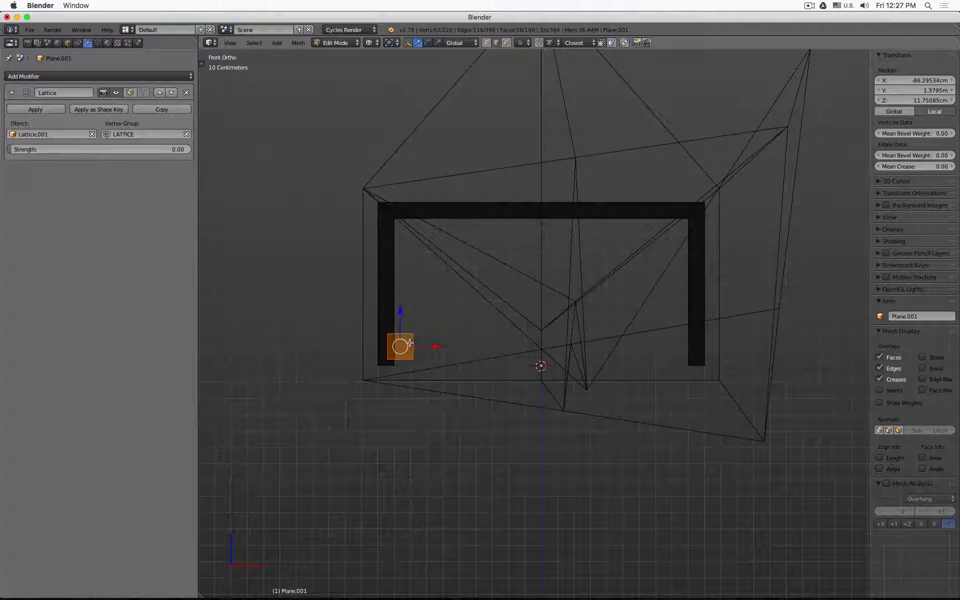
{"action": "key", "text": "shift+d"}
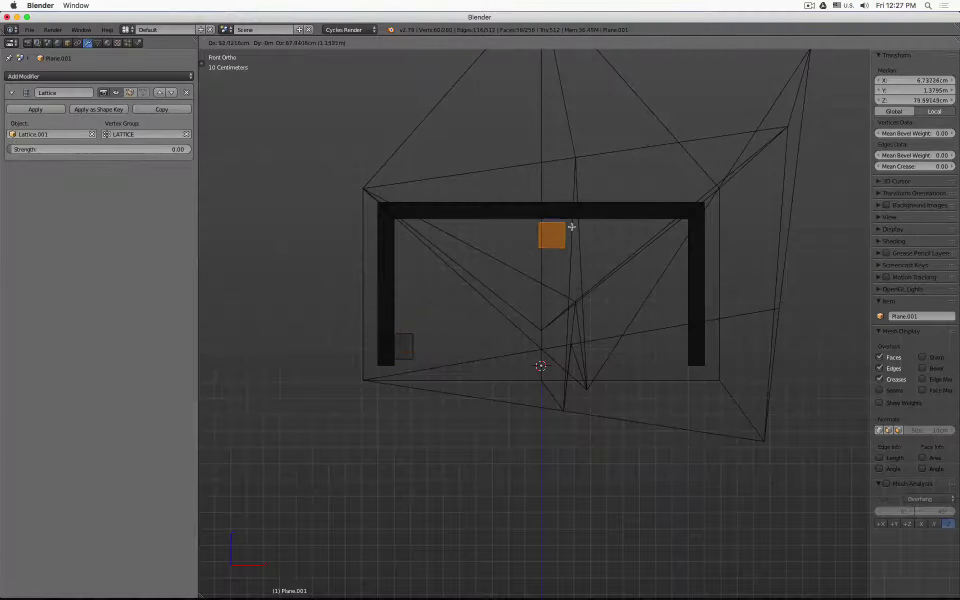
{"action": "left_click", "coordinate": [564, 215]}
{"action": "key", "text": "shift+d"}
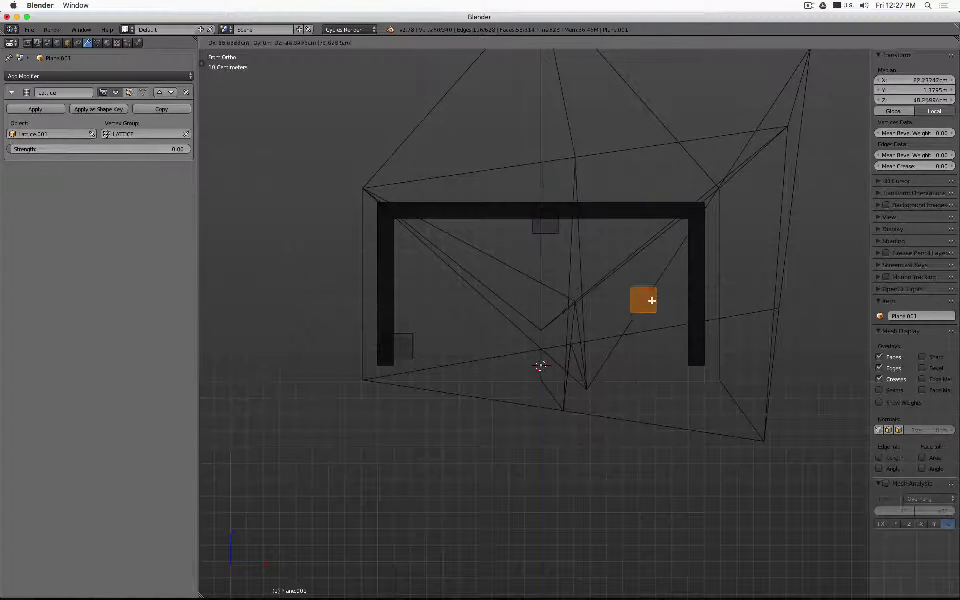
{"action": "left_click", "coordinate": [688, 338]}
- Return to Object Mode with solid shading and enable the Lattice modifier's Edit Mode display, keeping the frames mesh selected
{"action": "scroll", "coordinate": [692, 258], "scroll_direction": "down", "scroll_amount": 3}
{"action": "middle_click_drag", "start_coordinate": [691, 258], "coordinate": [637, 297]}
{"action": "key", "text": "z"}
{"action": "key", "text": "Tab"}
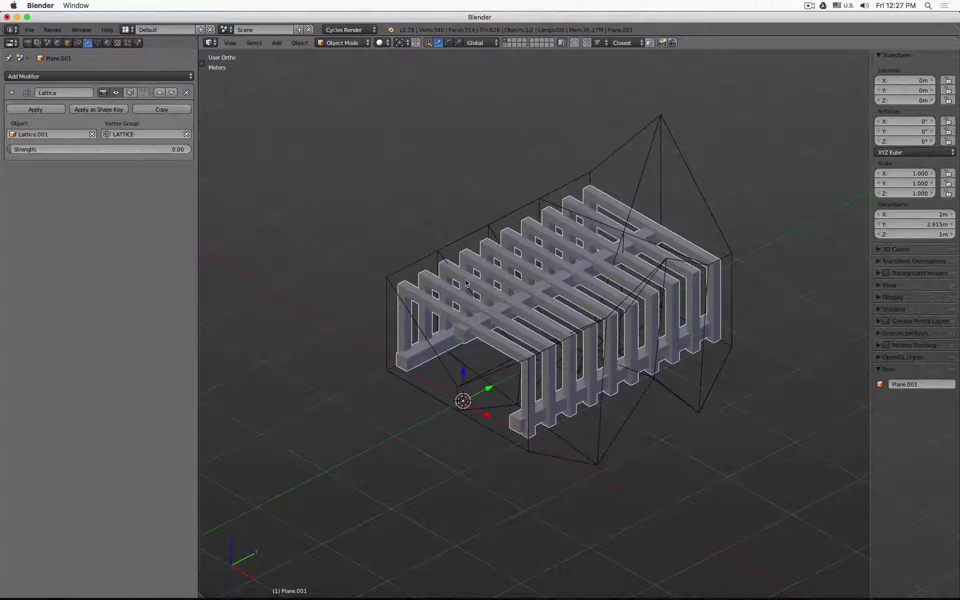
{"action": "left_click", "coordinate": [130, 93]}
{"action": "left_click", "coordinate": [133, 93]}
{"action": "right_click", "coordinate": [519, 345]}
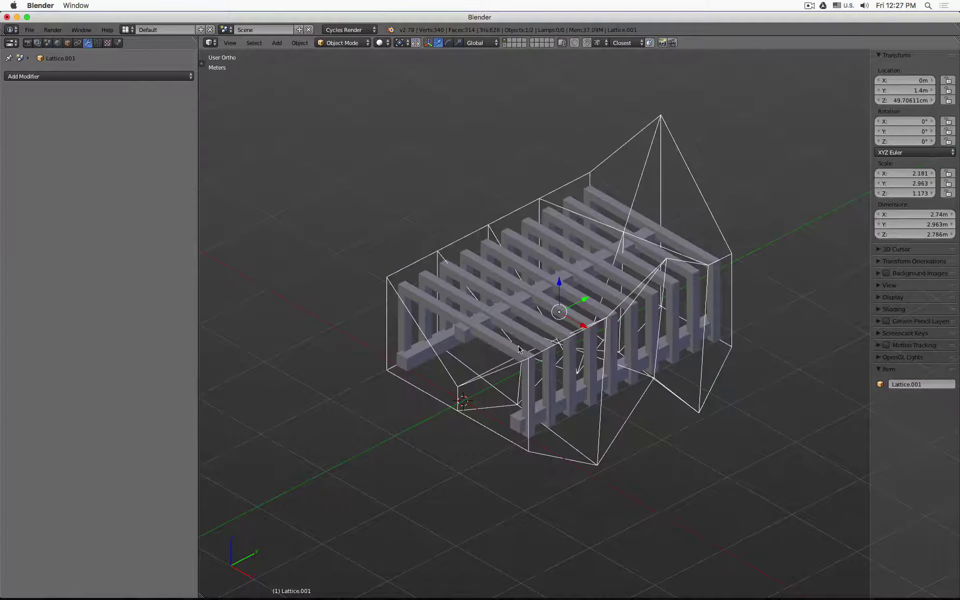
{"action": "right_click", "coordinate": [494, 341]}
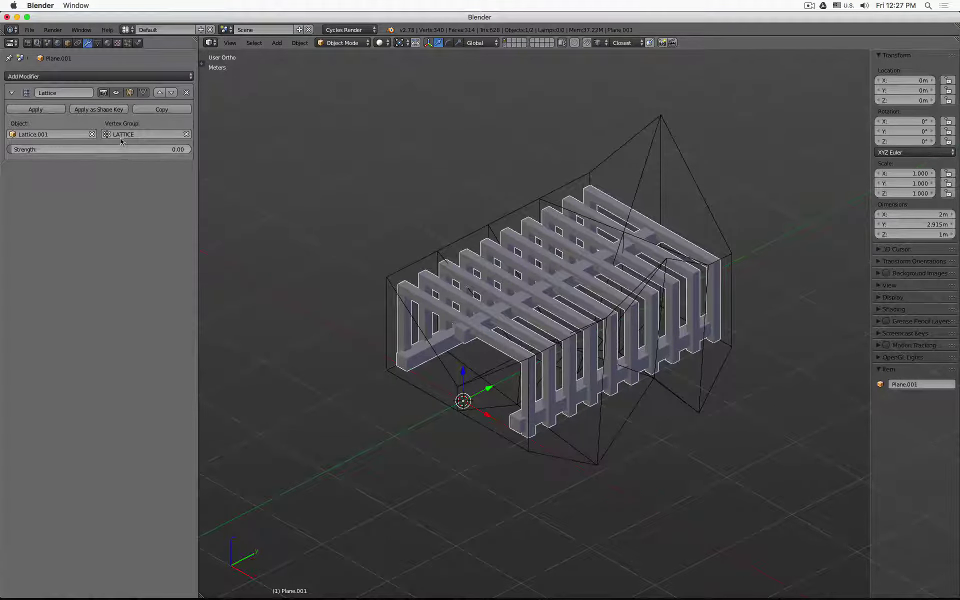
- Set the Lattice modifier's strength to 1.00 and inspect the frames against the three beams
{"action": "left_click_drag", "start_coordinate": [55, 149], "coordinate": [240, 153]}
{"action": "mouse_move", "coordinate": [364, 382]}
{"action": "middle_mouse_down"}
{"action": "mouse_move", "coordinate": [399, 317]}
{"action": "mouse_move", "coordinate": [415, 377]}
{"action": "mouse_move", "coordinate": [375, 377]}
{"action": "middle_mouse_up"}
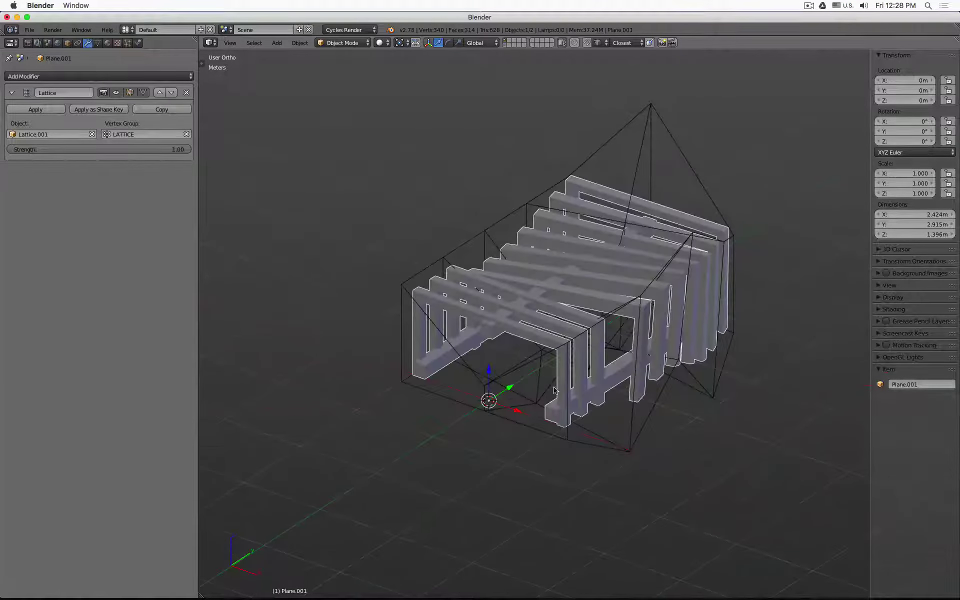
{"action": "scroll", "coordinate": [597, 381], "scroll_direction": "up", "scroll_amount": 4}
{"action": "scroll", "coordinate": [597, 382], "scroll_direction": "down", "scroll_amount": 4}
{"action": "middle_click_drag", "start_coordinate": [598, 381], "coordinate": [397, 335]}
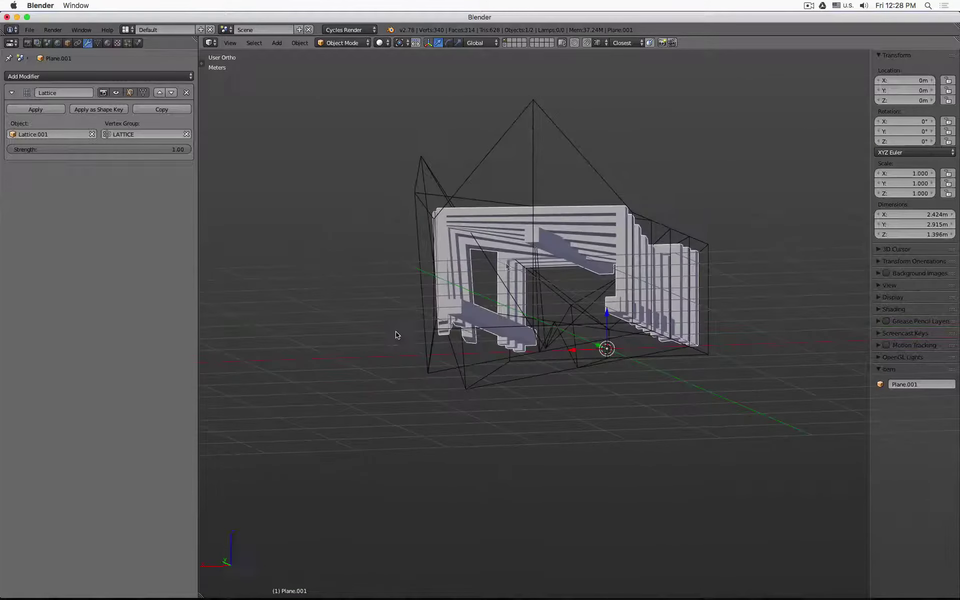
- Remove the LATTICE vertex group limit from the modifier and view the beams from several sides
{"action": "left_click", "coordinate": [187, 134]}
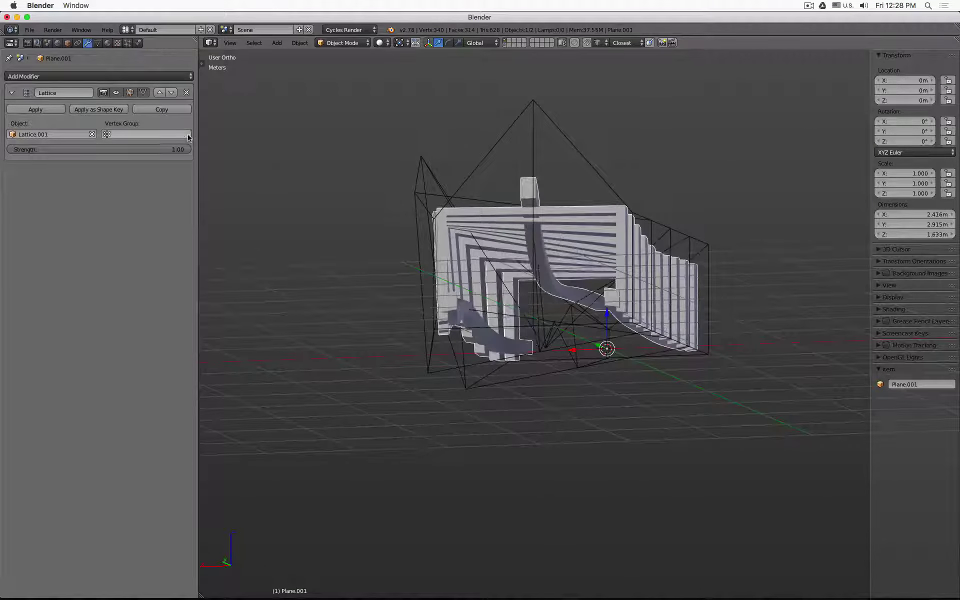
{"action": "middle_click_drag", "start_coordinate": [420, 287], "coordinate": [497, 337]}
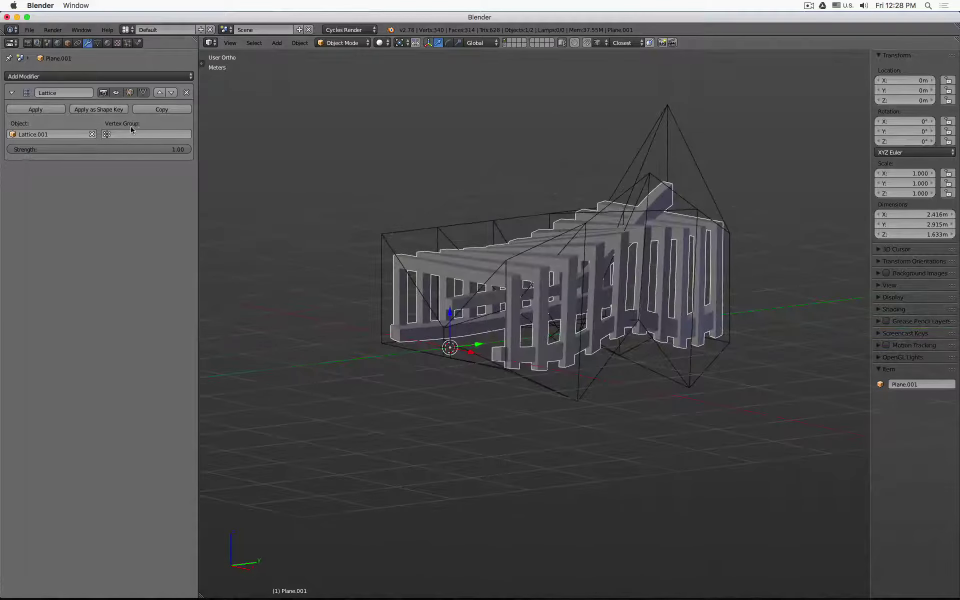
{"action": "mouse_move", "coordinate": [618, 266]}
{"action": "middle_mouse_down"}
{"action": "mouse_move", "coordinate": [659, 326]}
{"action": "mouse_move", "coordinate": [629, 280]}
{"action": "middle_mouse_up"}
- Select all three beams in Edit Mode and assign them to the LATTICE vertex group
{"action": "key", "text": "Tab"}
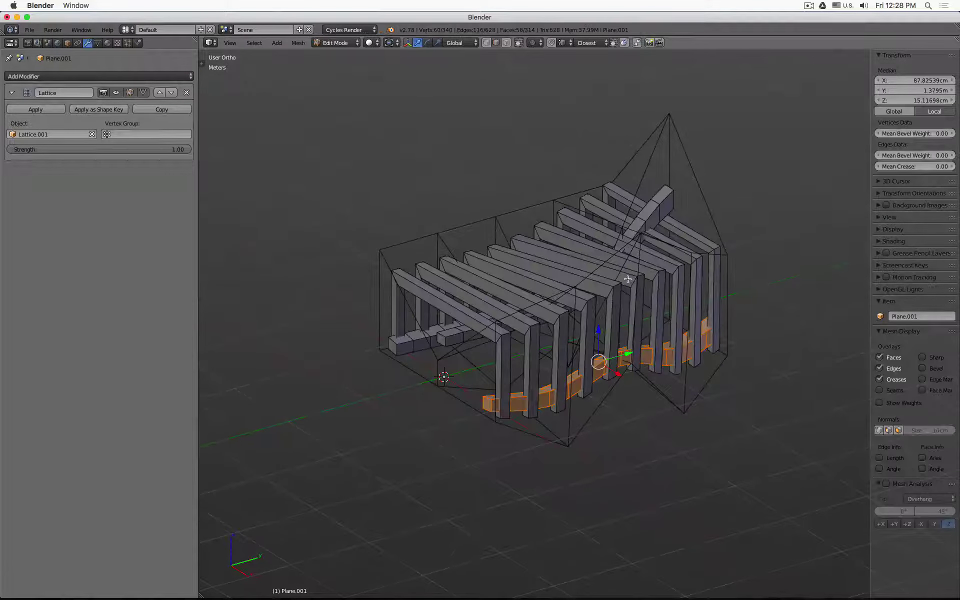
{"action": "key", "text": "l"}
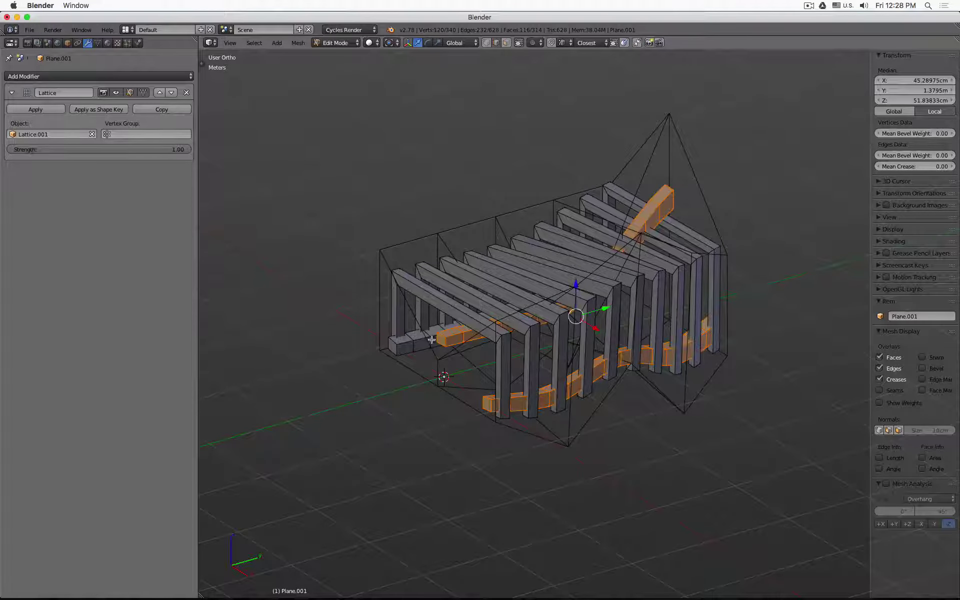
{"action": "key", "text": "l"}
{"action": "left_click", "coordinate": [98, 44]}
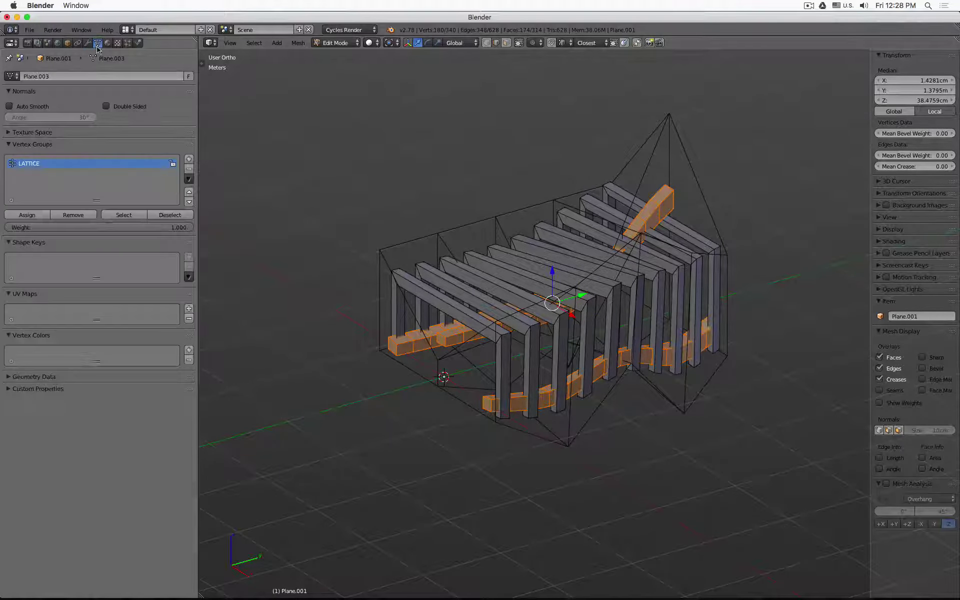
{"action": "left_click", "coordinate": [36, 215]}
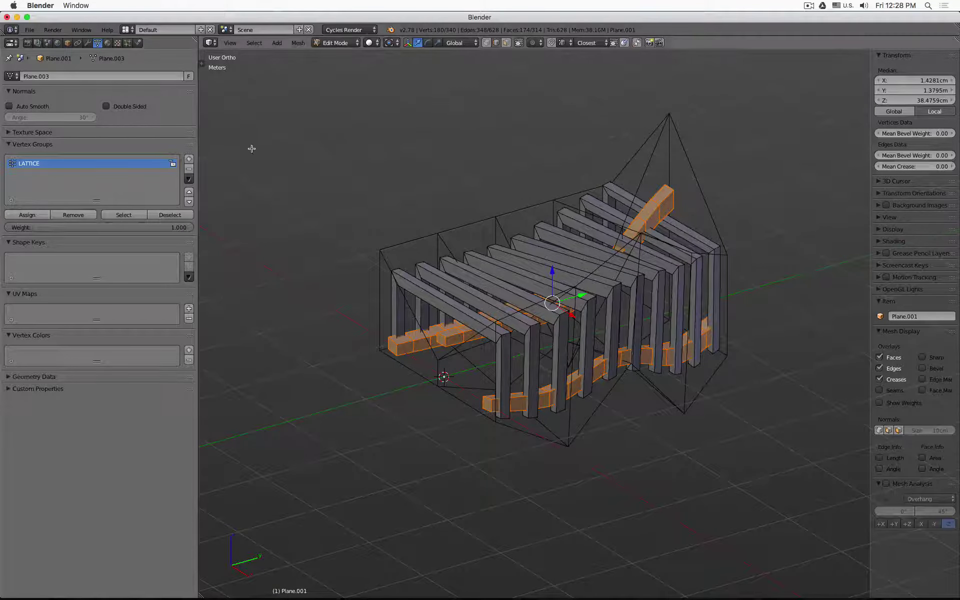
- Return to Object Mode and limit the Lattice modifier to the LATTICE vertex group with the beams included
{"action": "key", "text": "Tab"}
{"action": "left_click", "coordinate": [88, 44]}
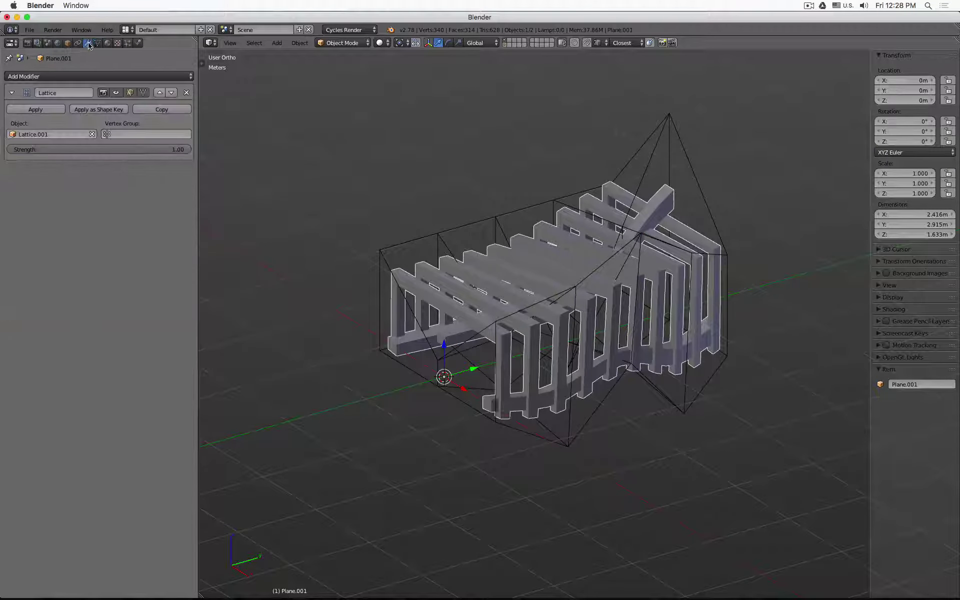
{"action": "left_click", "coordinate": [134, 135]}
{"action": "left_click", "coordinate": [130, 149]}
{"action": "mouse_move", "coordinate": [465, 260]}
{"action": "middle_mouse_down"}
{"action": "mouse_move", "coordinate": [413, 220]}
{"action": "mouse_move", "coordinate": [328, 236]}
{"action": "mouse_move", "coordinate": [328, 223]}
{"action": "mouse_move", "coordinate": [515, 228]}
{"action": "mouse_move", "coordinate": [468, 263]}
{"action": "middle_mouse_up"}
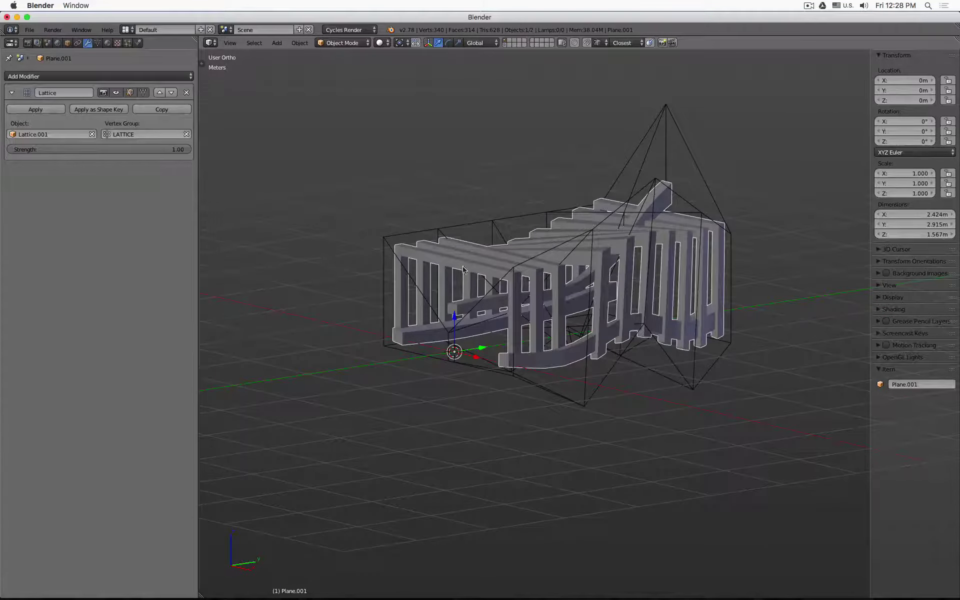
{"action": "scroll", "coordinate": [463, 269], "scroll_direction": "up", "scroll_amount": 5}
{"action": "scroll", "coordinate": [488, 307], "scroll_direction": "down", "scroll_amount": 3}
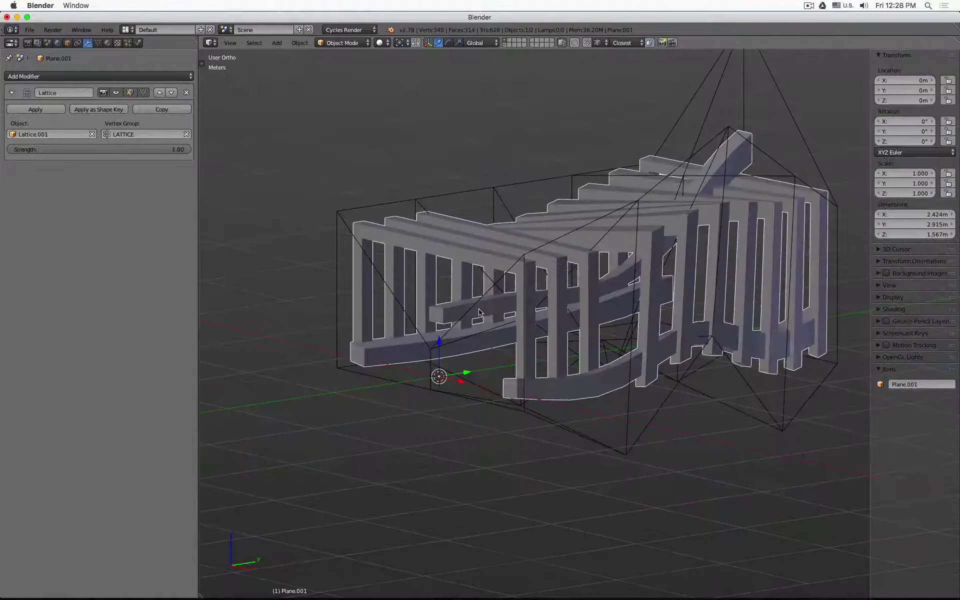
- Select only the first three frames in Edit Mode to examine the parts outside the LATTICE group, and return to Object Mode
{"action": "key", "text": "Tab"}
{"action": "middle_click_drag", "start_coordinate": [521, 260], "coordinate": [516, 223]}
{"action": "key", "text": "a"}
{"action": "key", "text": "l"}
{"action": "key", "text": "l"}
{"action": "key", "text": "l"}
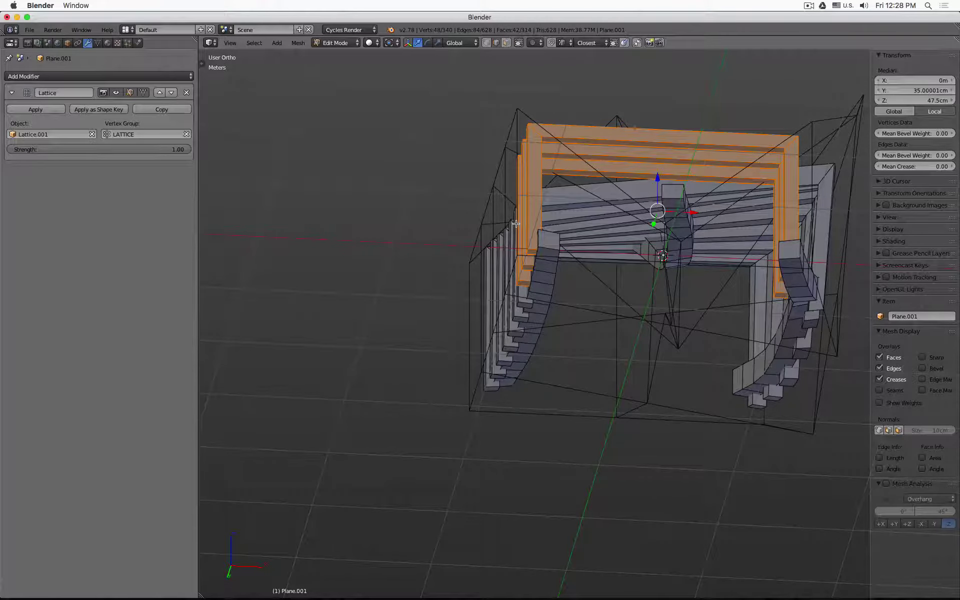
{"action": "scroll", "coordinate": [516, 221], "scroll_direction": "down", "scroll_amount": 3}
{"action": "middle_click_drag", "start_coordinate": [516, 221], "coordinate": [509, 309]}
{"action": "key", "text": "Tab"}
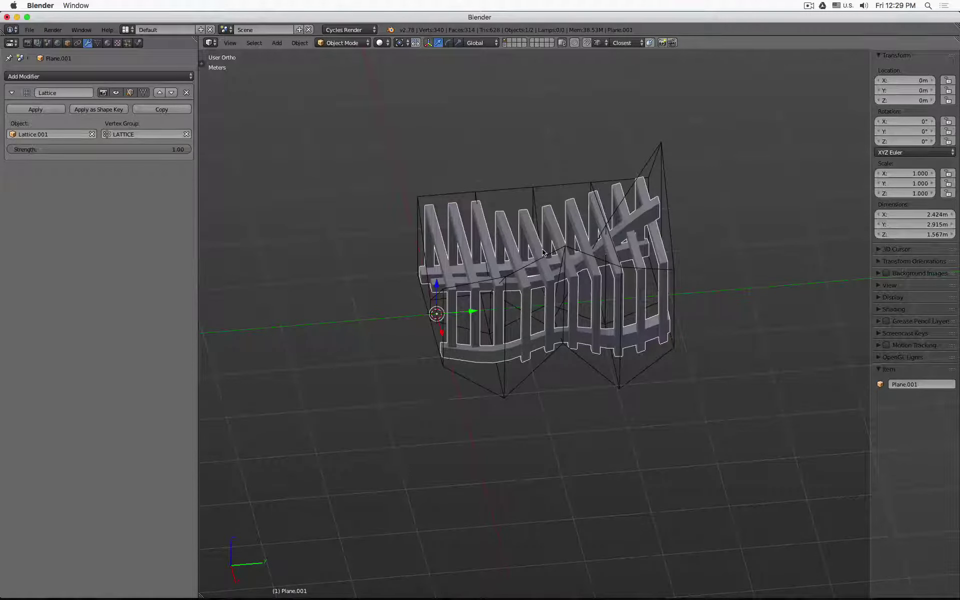
- Select and delete both the frames mesh and its lattice
{"action": "key", "text": "a"}
{"action": "key", "text": "a"}
{"action": "key", "text": "x"}
{"action": "left_click", "coordinate": [418, 157]}
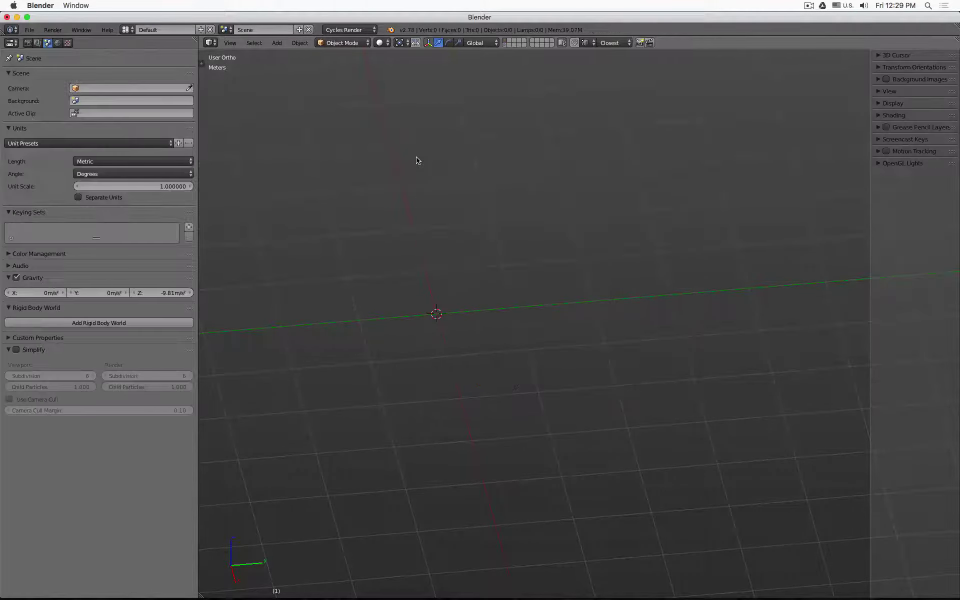
- Add a mesh cube at the world origin and view it from near ground level
{"action": "key", "text": "shift+a"}
{"action": "mouse_move", "coordinate": [388, 93]}
{"action": "left_click", "coordinate": [446, 103]}
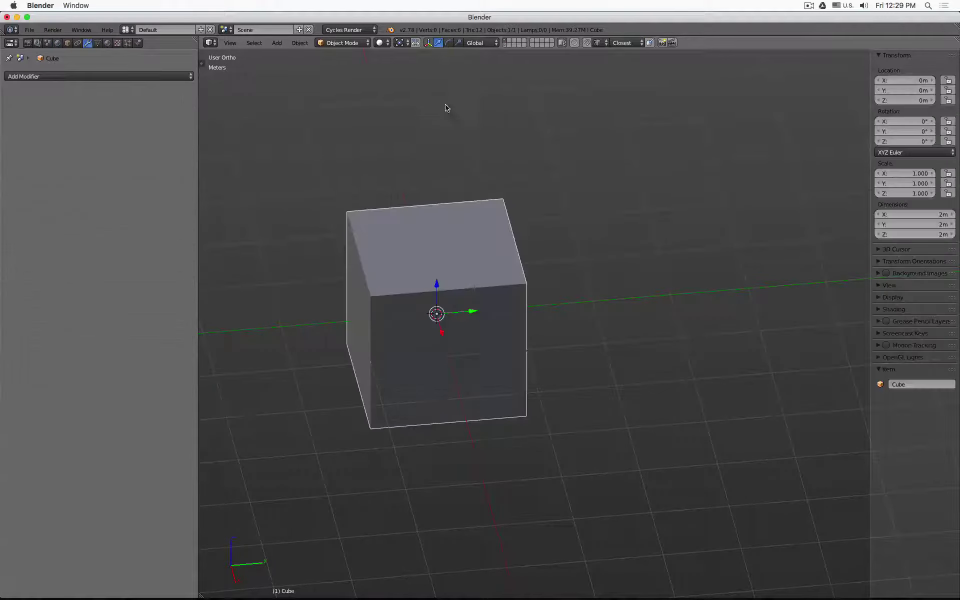
{"action": "middle_click_drag", "start_coordinate": [446, 106], "coordinate": [453, 306]}
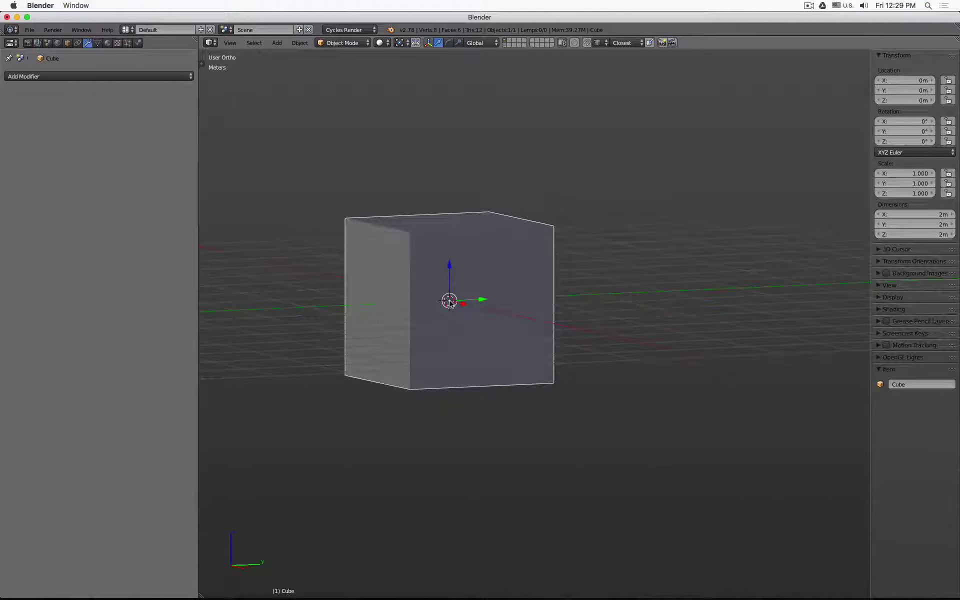
- Add five evenly spaced horizontal loop cuts around the cube in Edit Mode and return to Object Mode
{"action": "key", "text": "Tab"}
{"action": "key", "text": "ctrl+r"}
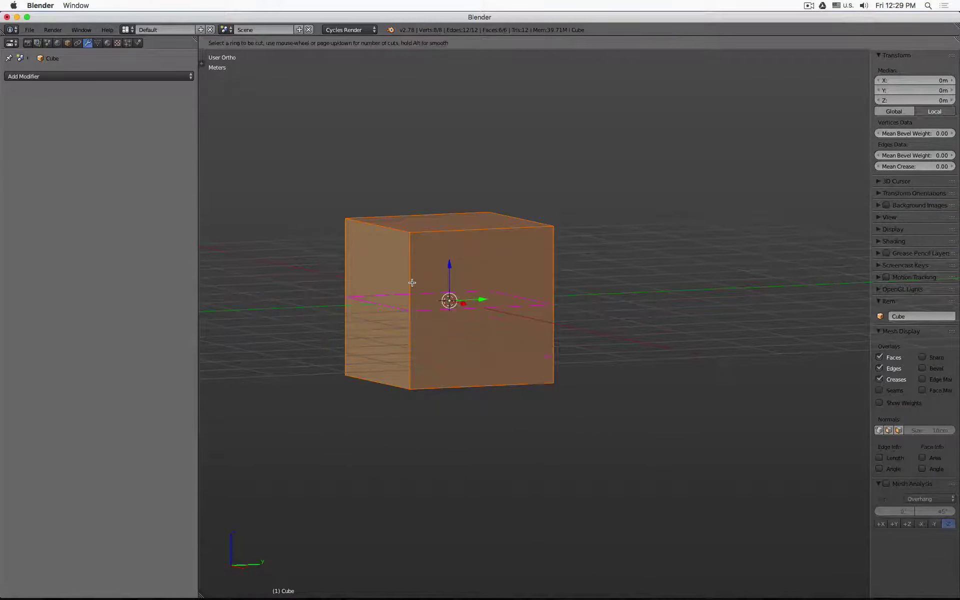
{"action": "scroll", "coordinate": [412, 282], "scroll_direction": "up", "scroll_amount": 4}
{"action": "left_click", "coordinate": [412, 283]}
{"action": "right_click", "coordinate": [412, 282]}
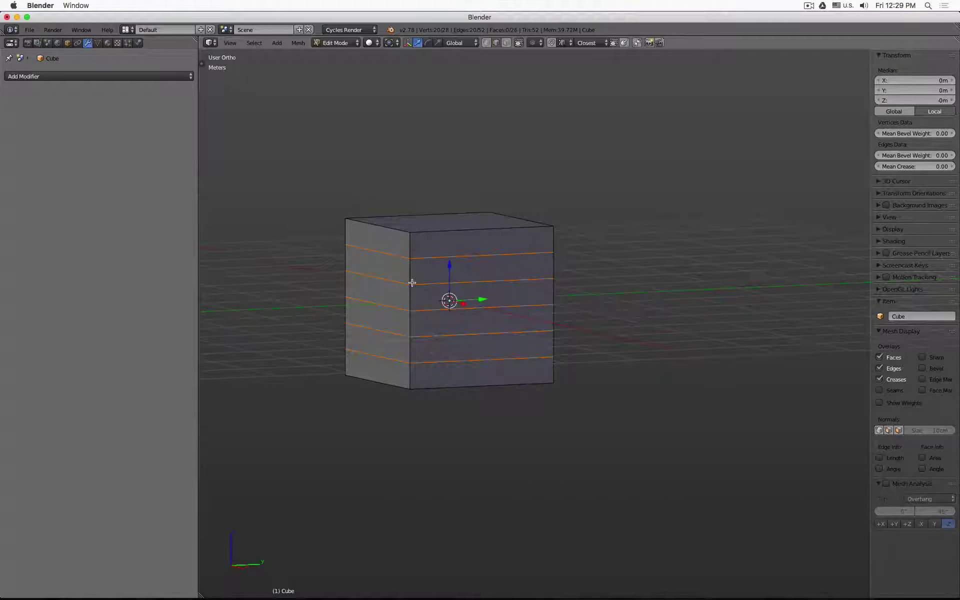
{"action": "middle_click_drag", "start_coordinate": [423, 282], "coordinate": [429, 257]}
{"action": "key", "text": "Tab"}
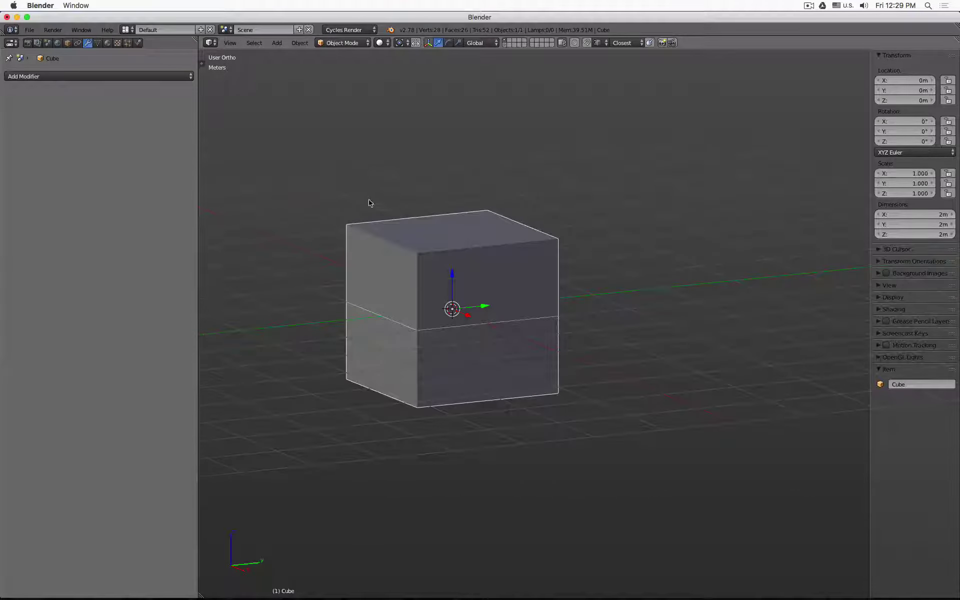
- Add a Simple Deform modifier to the cube and adjust its twist angle to about 30.4°
{"action": "middle_click_drag", "start_coordinate": [370, 203], "coordinate": [450, 181], "text": "shift"}
{"action": "left_click", "coordinate": [127, 76]}
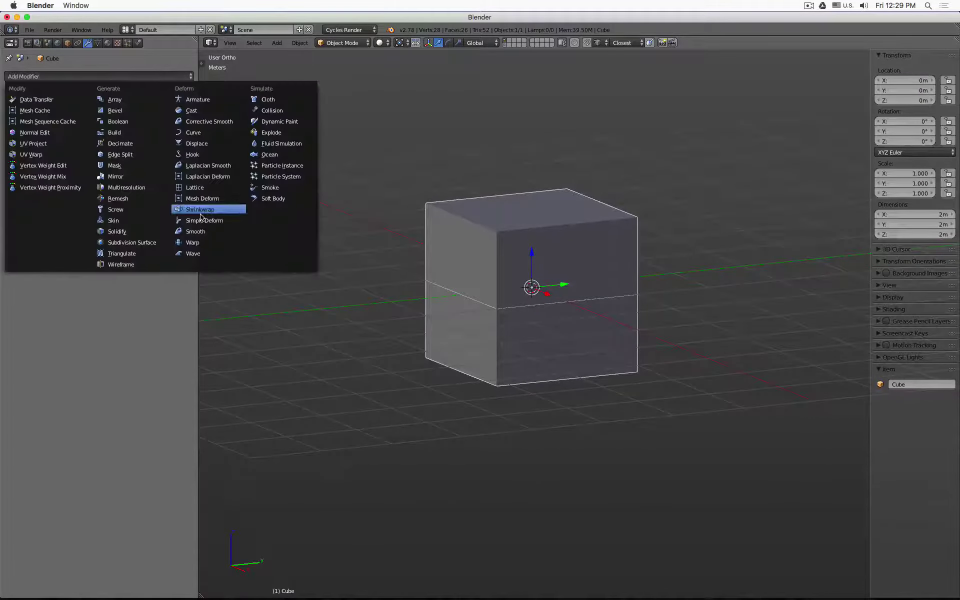
{"action": "left_click", "coordinate": [228, 224]}
{"action": "middle_click_drag", "start_coordinate": [434, 194], "coordinate": [282, 195]}
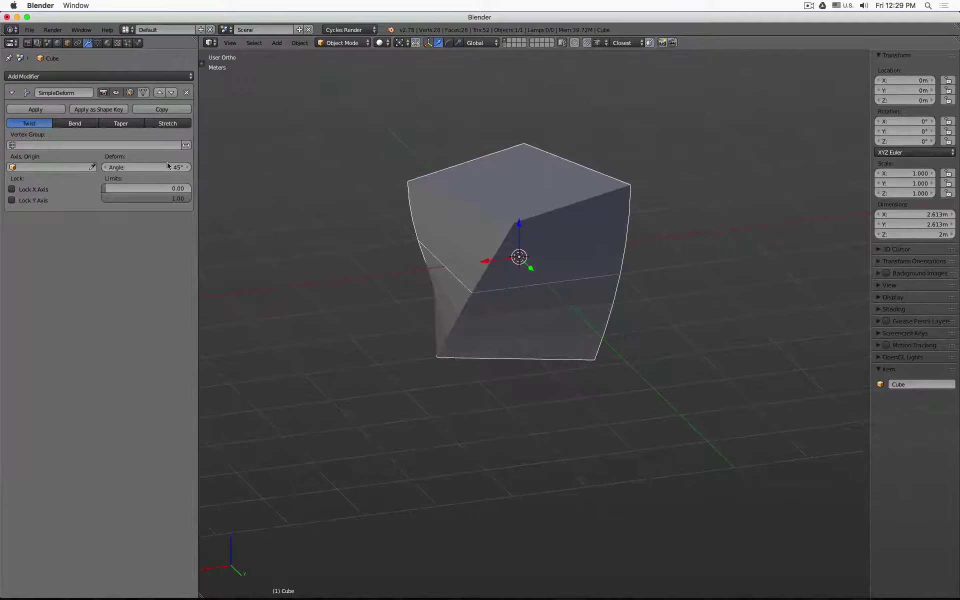
{"action": "mouse_move", "coordinate": [168, 166]}
{"action": "left_mouse_down"}
{"action": "mouse_move", "coordinate": [140, 167]}
{"action": "mouse_move", "coordinate": [175, 166]}
{"action": "mouse_move", "coordinate": [149, 167]}
{"action": "left_mouse_up"}
- Switch the cube's Simple Deform modifier to Bend and set the angle to about 38.4°
{"action": "left_click", "coordinate": [75, 123]}
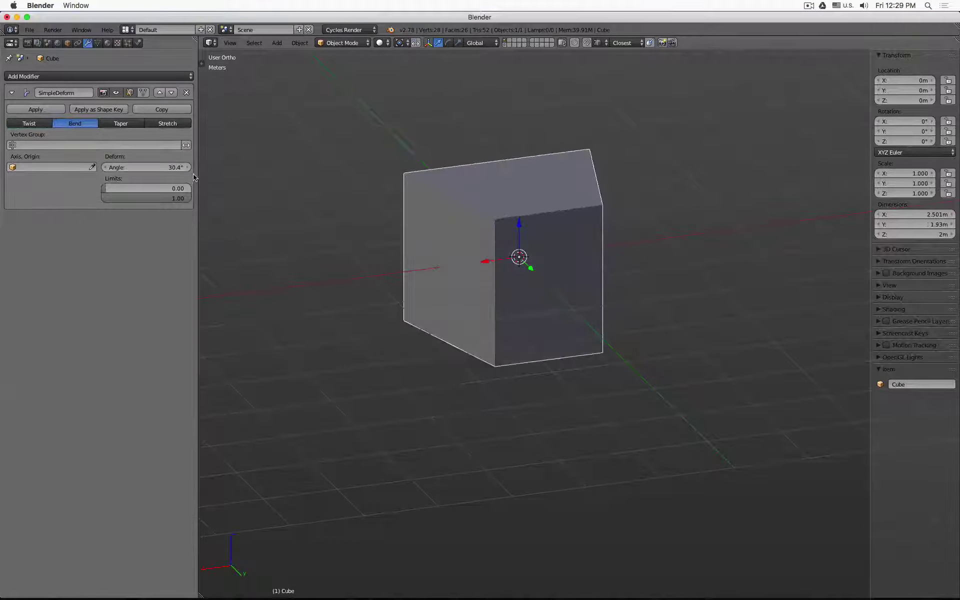
{"action": "middle_click_drag", "start_coordinate": [341, 142], "coordinate": [357, 176]}
{"action": "mouse_move", "coordinate": [163, 170]}
{"action": "left_mouse_down"}
{"action": "mouse_move", "coordinate": [150, 170]}
{"action": "mouse_move", "coordinate": [171, 167]}
{"action": "left_mouse_up"}
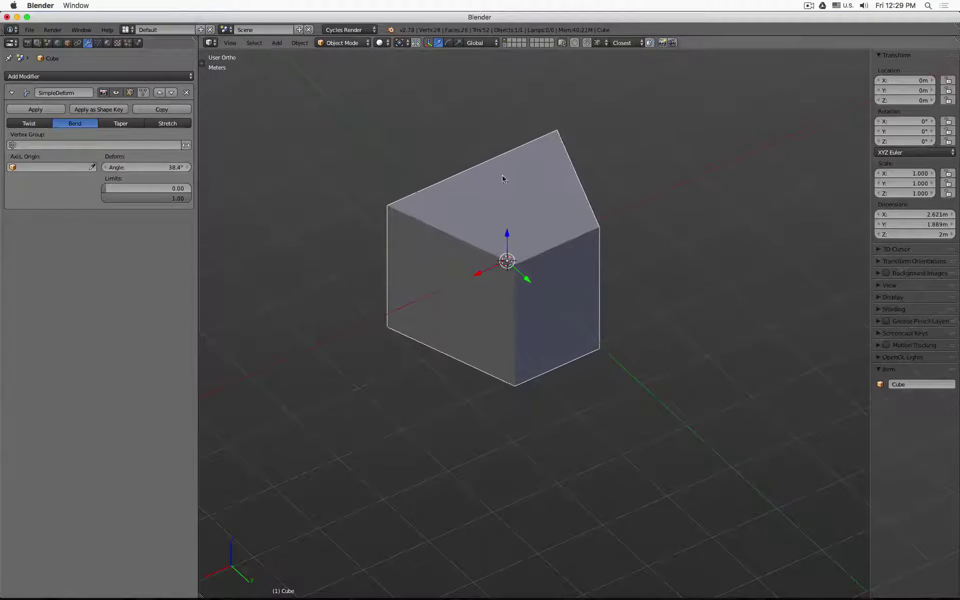
- Add five evenly spaced loop cuts across the cube's top in Edit Mode, perpendicular to the X axis
{"action": "middle_click_drag", "start_coordinate": [503, 179], "coordinate": [520, 184]}
{"action": "key", "text": "Tab"}
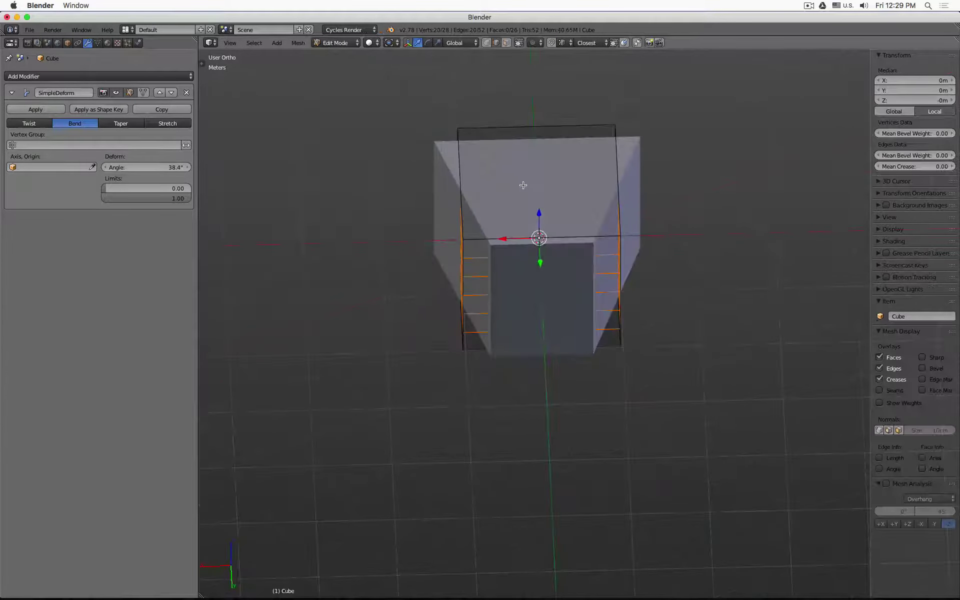
{"action": "key", "text": "ctrl+r"}
{"action": "scroll", "coordinate": [538, 230], "scroll_direction": "up", "scroll_amount": 4}
{"action": "left_click", "coordinate": [538, 230]}
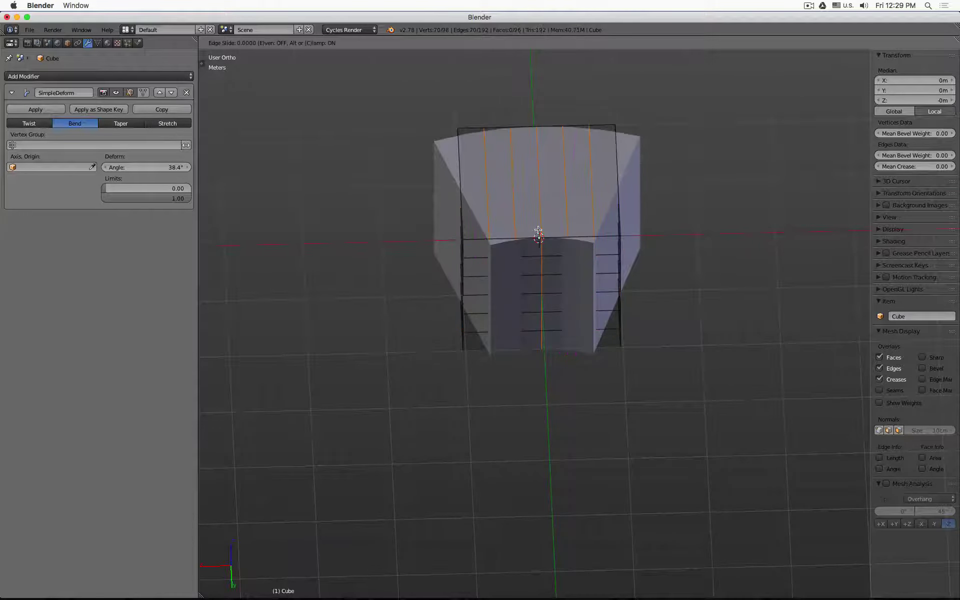
{"action": "right_click", "coordinate": [538, 230]}
- Vary the cube's bend angle and switch the modifier to Taper with a factor of about -0.141
{"action": "middle_click_drag", "start_coordinate": [398, 278], "coordinate": [486, 263]}
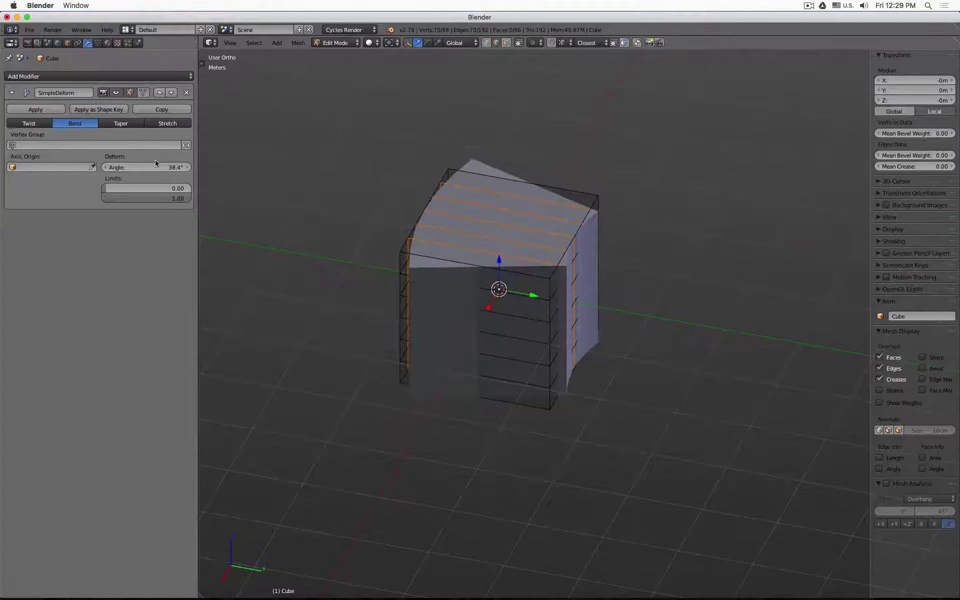
{"action": "mouse_move", "coordinate": [157, 167]}
{"action": "left_mouse_down"}
{"action": "mouse_move", "coordinate": [140, 167]}
{"action": "mouse_move", "coordinate": [166, 170]}
{"action": "mouse_move", "coordinate": [125, 167]}
{"action": "mouse_move", "coordinate": [160, 167]}
{"action": "left_mouse_up"}
{"action": "left_click", "coordinate": [121, 124]}
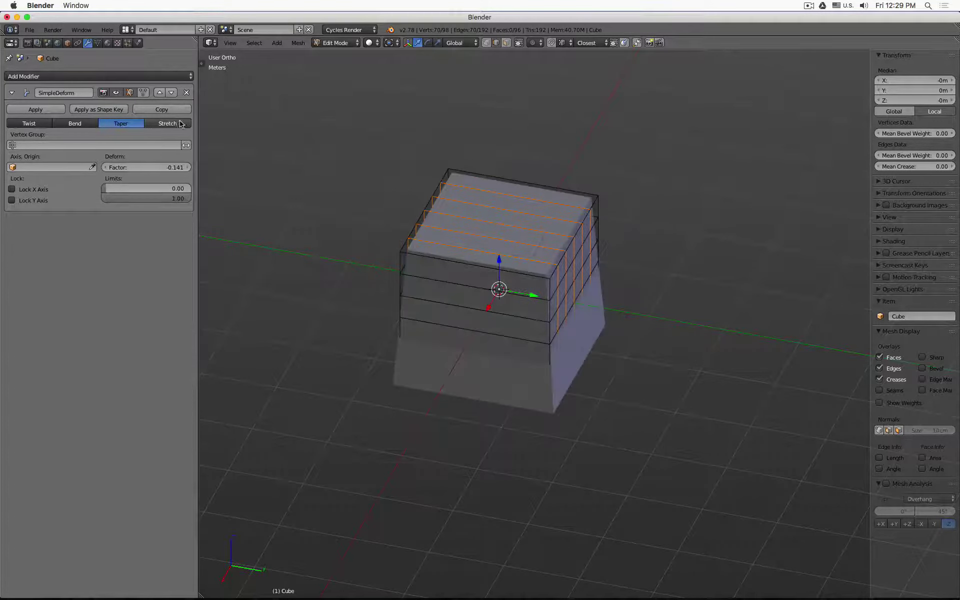
- Switch the cube's Simple Deform modifier to Stretch and set the factor to about -0.241
{"action": "left_click", "coordinate": [174, 125]}
{"action": "middle_click_drag", "start_coordinate": [349, 189], "coordinate": [319, 172]}
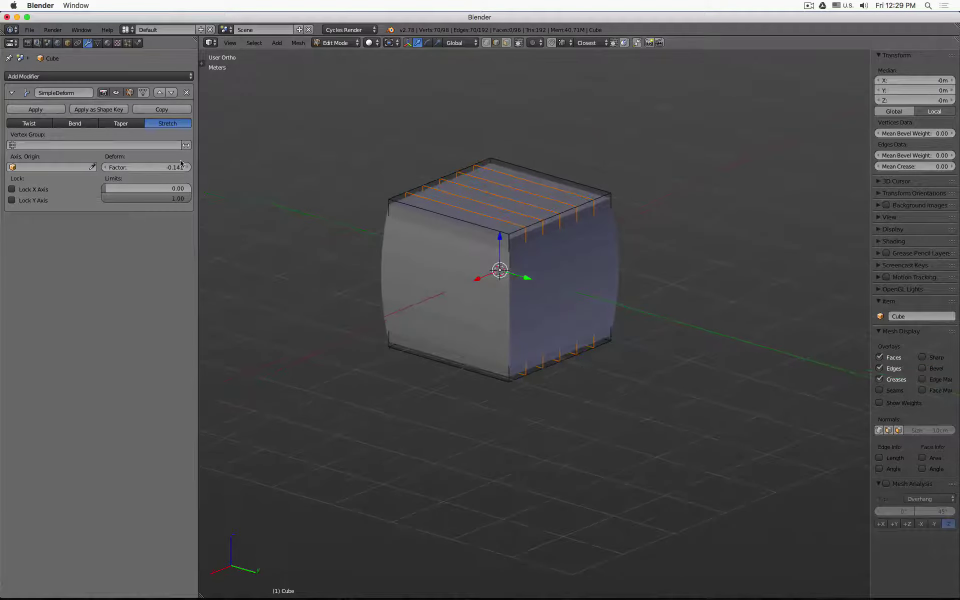
{"action": "mouse_move", "coordinate": [176, 166]}
{"action": "left_mouse_down"}
{"action": "mouse_move", "coordinate": [125, 167]}
{"action": "mouse_move", "coordinate": [238, 167]}
{"action": "mouse_move", "coordinate": [131, 167]}
{"action": "mouse_move", "coordinate": [225, 167]}
{"action": "mouse_move", "coordinate": [143, 167]}
{"action": "mouse_move", "coordinate": [190, 167]}
{"action": "left_mouse_up"}
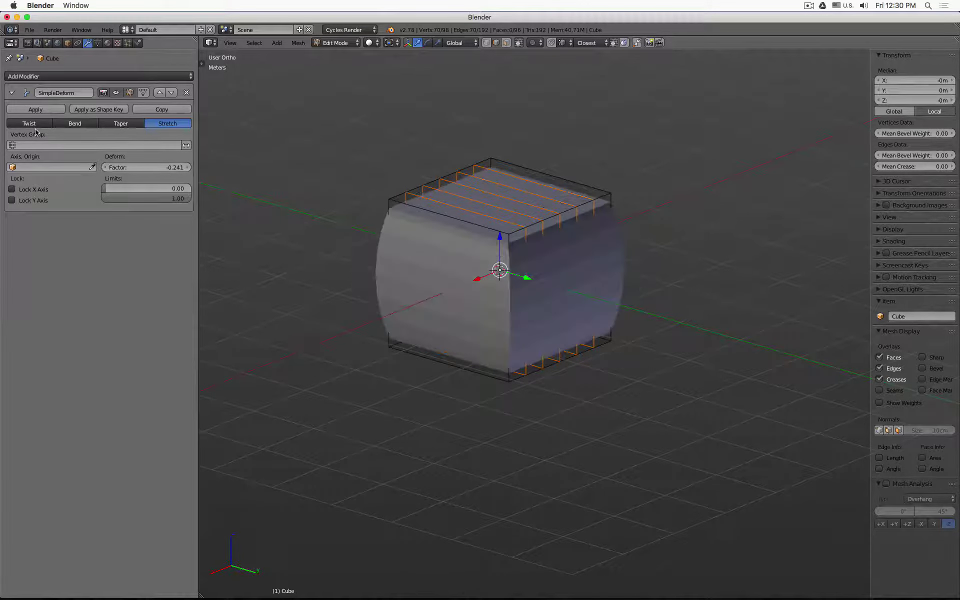
- Switch the cube's Simple Deform modifier to Twist and back to Bend to compare the shapes
{"action": "left_click", "coordinate": [43, 126]}
{"action": "left_click", "coordinate": [88, 124]}
{"action": "middle_click_drag", "start_coordinate": [598, 190], "coordinate": [714, 200]}
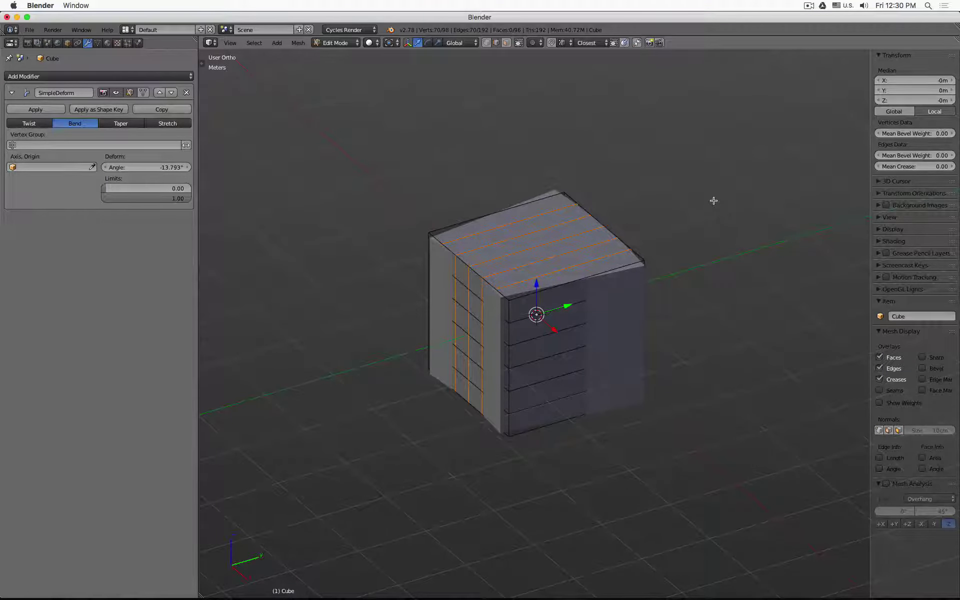
- Delete the cube in Object Mode and add a mesh cylinder at the world origin
{"action": "key", "text": "Tab"}
{"action": "key", "text": "z"}
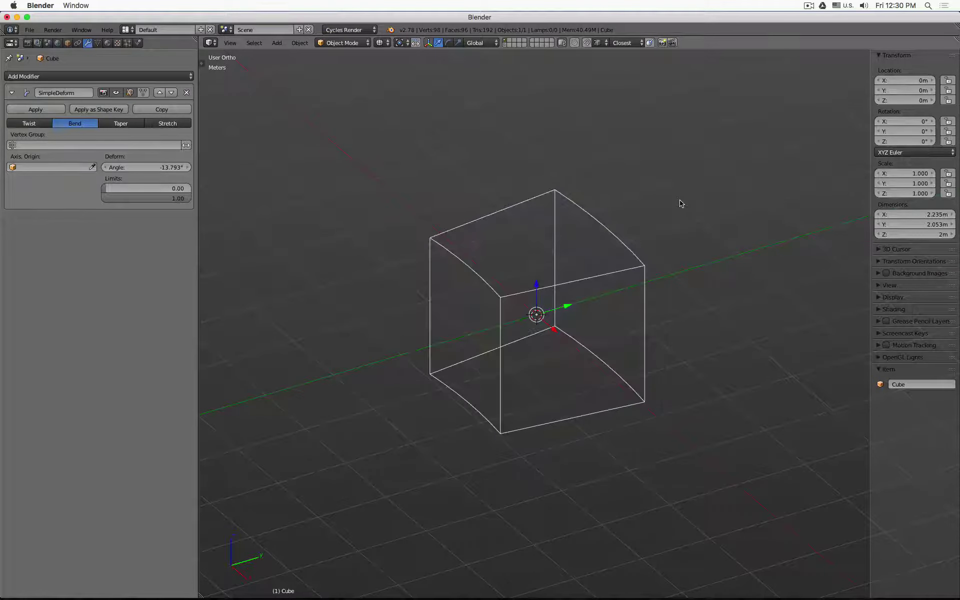
{"action": "key", "text": "KP_3"}
{"action": "key", "text": "x"}
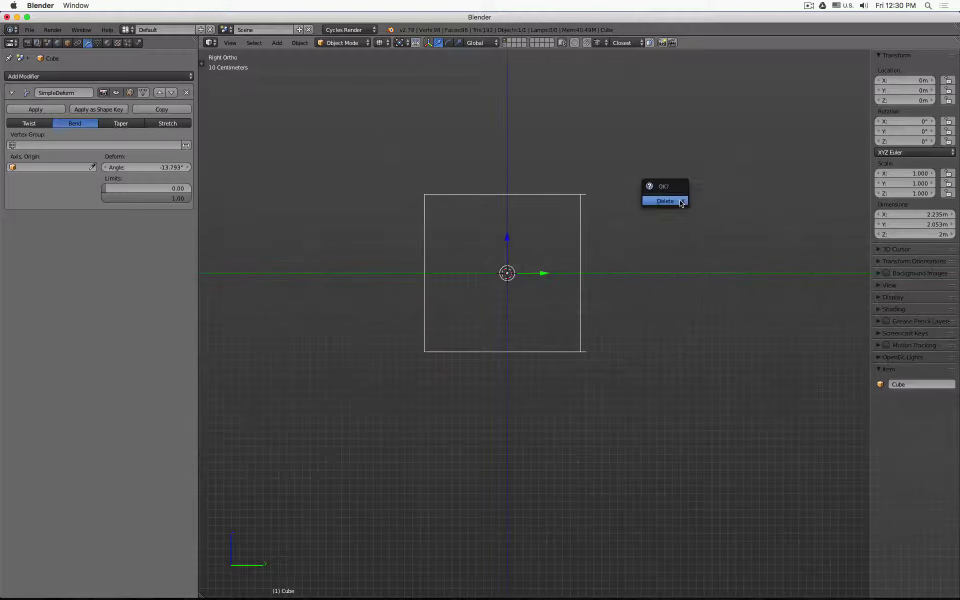
{"action": "left_click", "coordinate": [680, 203]}
{"action": "key", "text": "shift+a"}
{"action": "mouse_move", "coordinate": [680, 201]}
{"action": "left_click", "coordinate": [736, 253]}
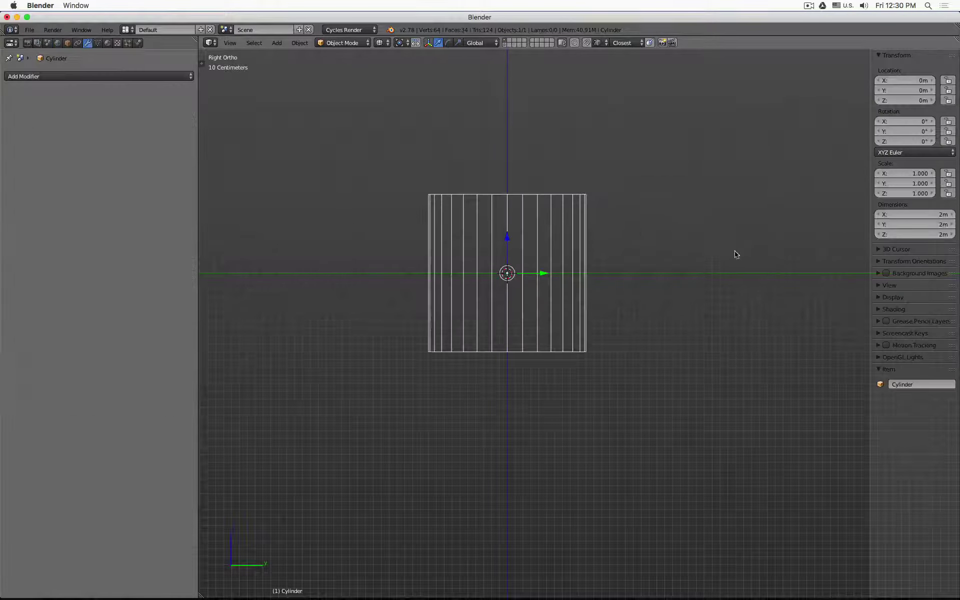
- Scale the cylinder's mesh in Edit Mode to about 76 cm in diameter and about 2.8 m along Z
{"action": "key", "text": "Tab"}
{"action": "key", "text": "s"}
{"action": "left_click", "coordinate": [600, 249]}
{"action": "key", "text": "s"}
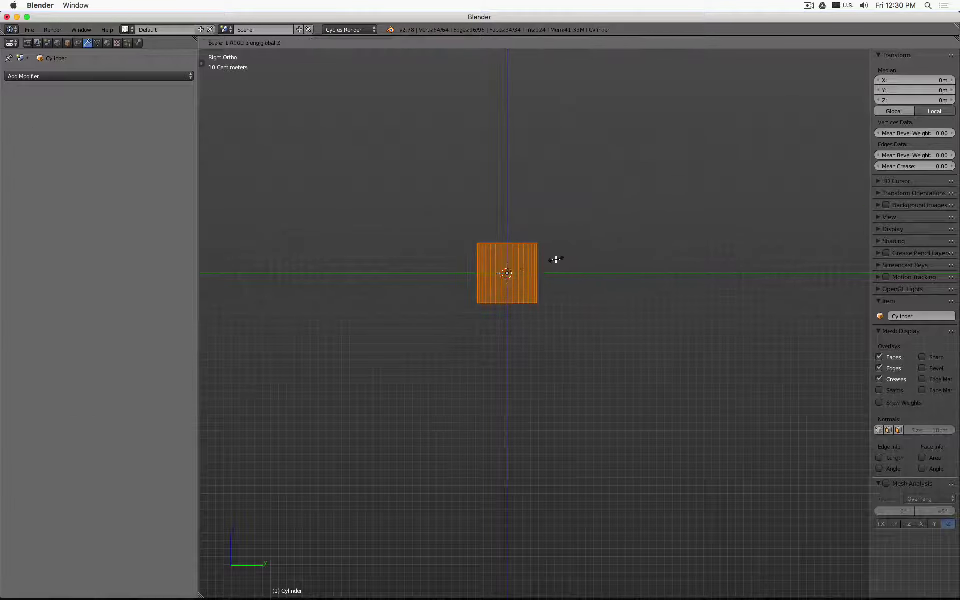
{"action": "key", "text": "z"}
{"action": "left_click", "coordinate": [643, 144]}
{"action": "key", "text": "Tab"}
{"action": "middle_click_drag", "start_coordinate": [553, 163], "coordinate": [481, 214]}
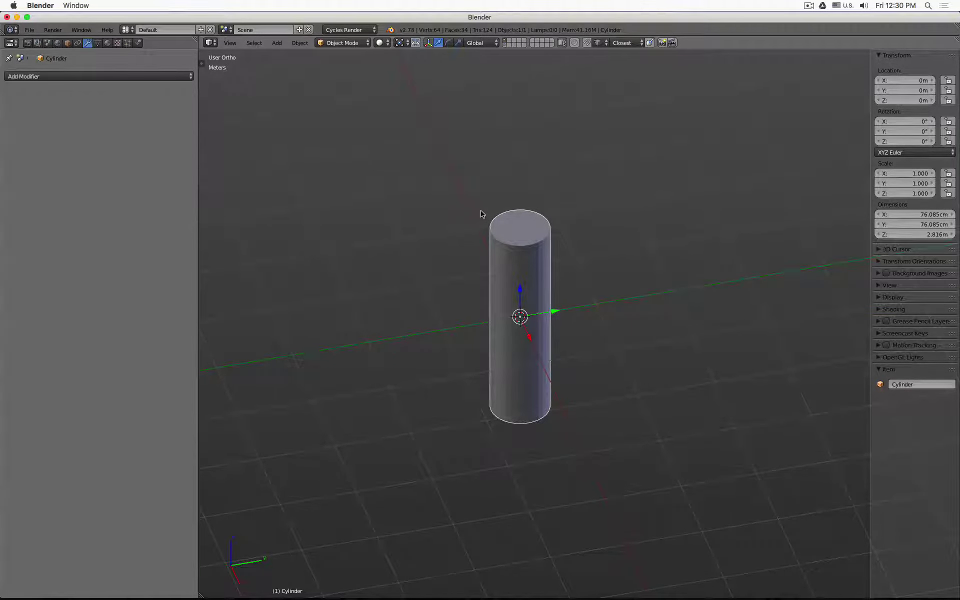
- Add a mesh plane at the origin and narrow it along Y to about 84 cm in Edit Mode
{"action": "key", "text": "shift+a"}
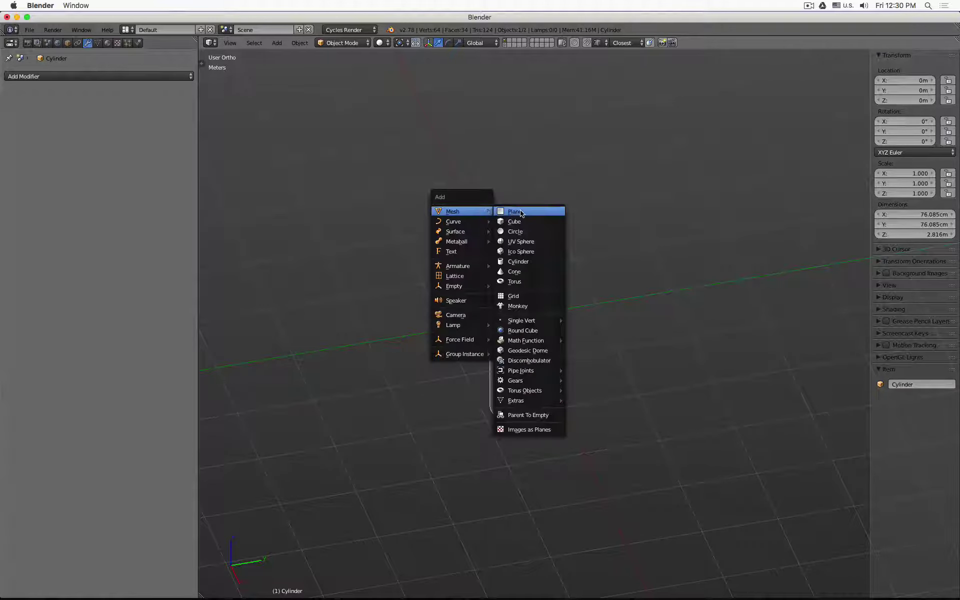
{"action": "left_click", "coordinate": [523, 214]}
{"action": "key", "text": "Tab"}
{"action": "key", "text": "s"}
{"action": "key", "text": "x"}
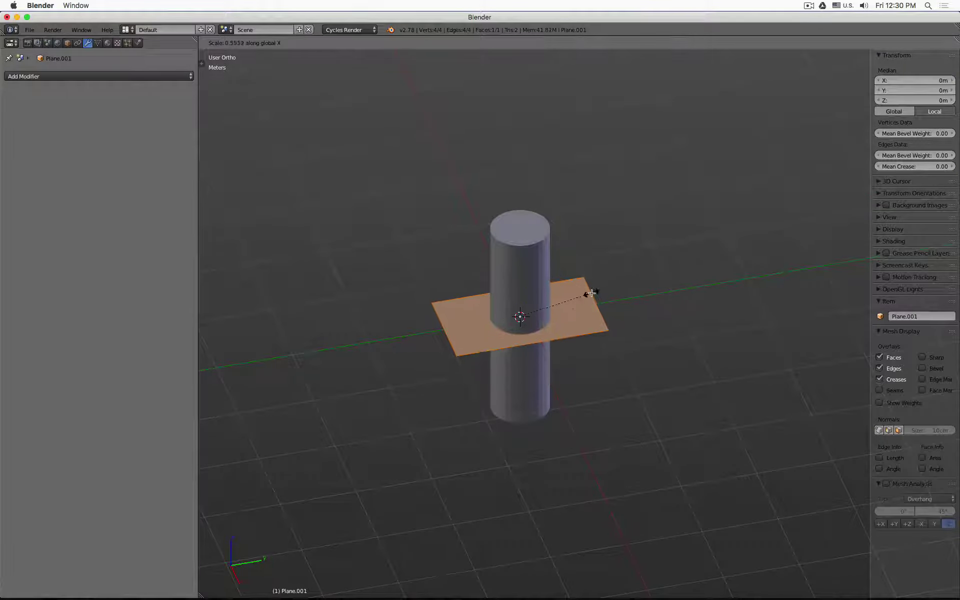
{"action": "right_click", "coordinate": [590, 294]}
{"action": "key", "text": "s"}
{"action": "key", "text": "y"}
{"action": "left_click", "coordinate": [562, 297]}
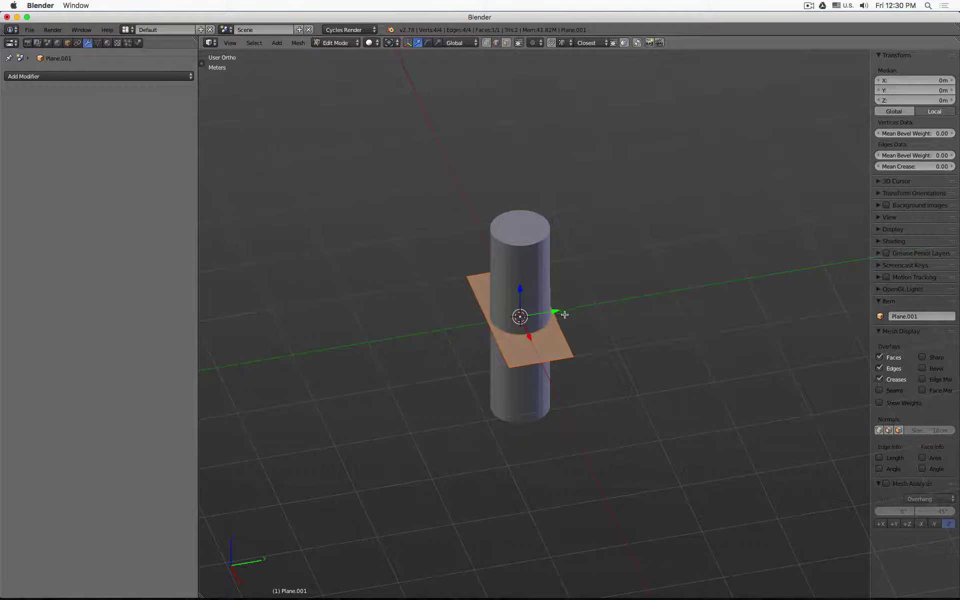
- Move the plane object along Y to about -46 cm in Object Mode
{"action": "key", "text": "Tab"}
{"action": "key", "text": "g"}
{"action": "key", "text": "y"}
{"action": "left_click", "coordinate": [522, 323]}
- Rotate the plane's mesh 90° about the X axis in Edit Mode and return to Object Mode
{"action": "key", "text": "Tab"}
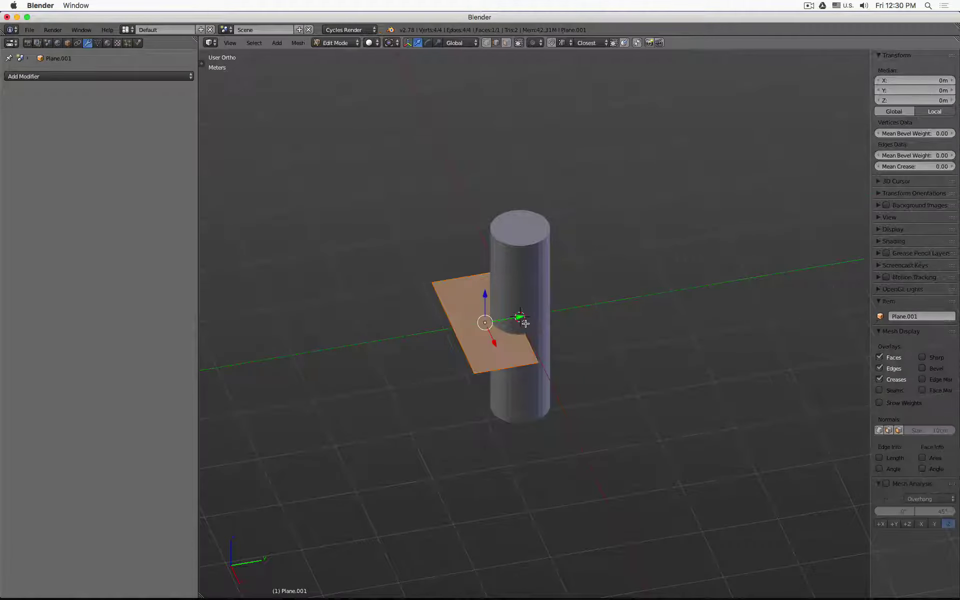
{"action": "type", "text": "rx90"}
{"action": "key", "text": "Return"}
{"action": "key", "text": "Tab"}
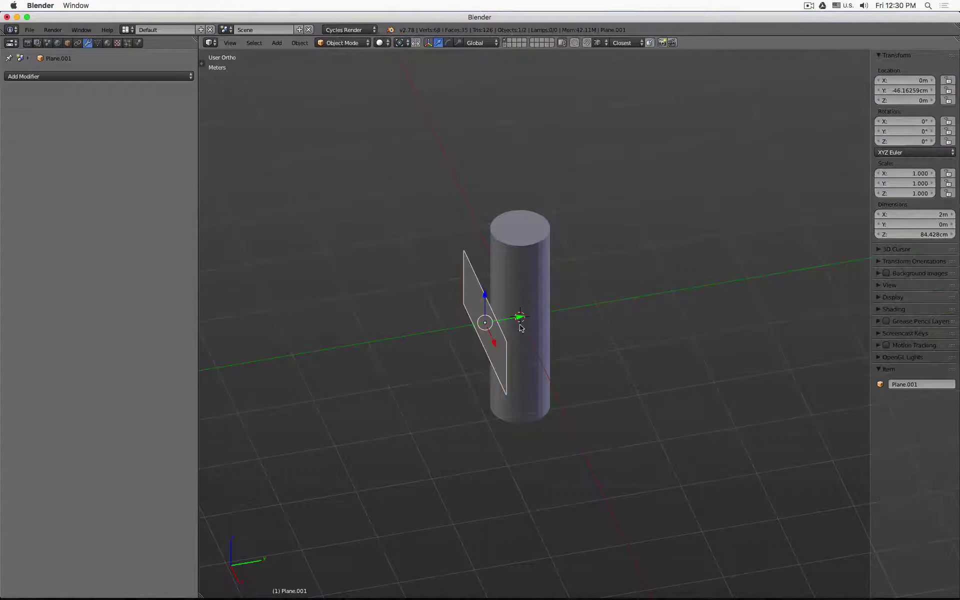
- Add seven evenly spaced vertical loop cuts along the plane's length in Edit Mode and return to Object Mode
{"action": "middle_click_drag", "start_coordinate": [521, 326], "coordinate": [639, 323]}
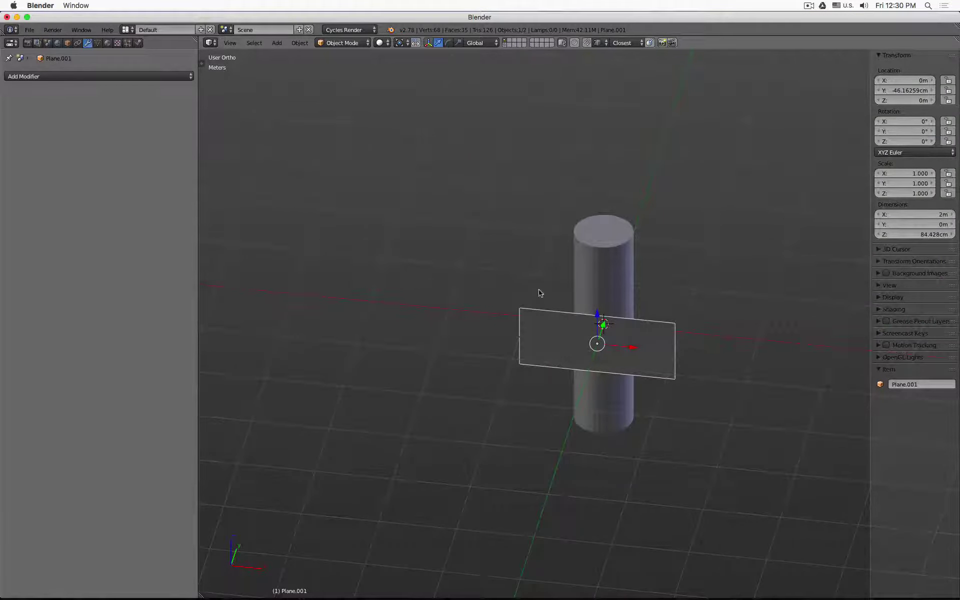
{"action": "middle_click_drag", "start_coordinate": [539, 293], "coordinate": [481, 305]}
{"action": "scroll", "coordinate": [481, 305], "scroll_direction": "up", "scroll_amount": 4}
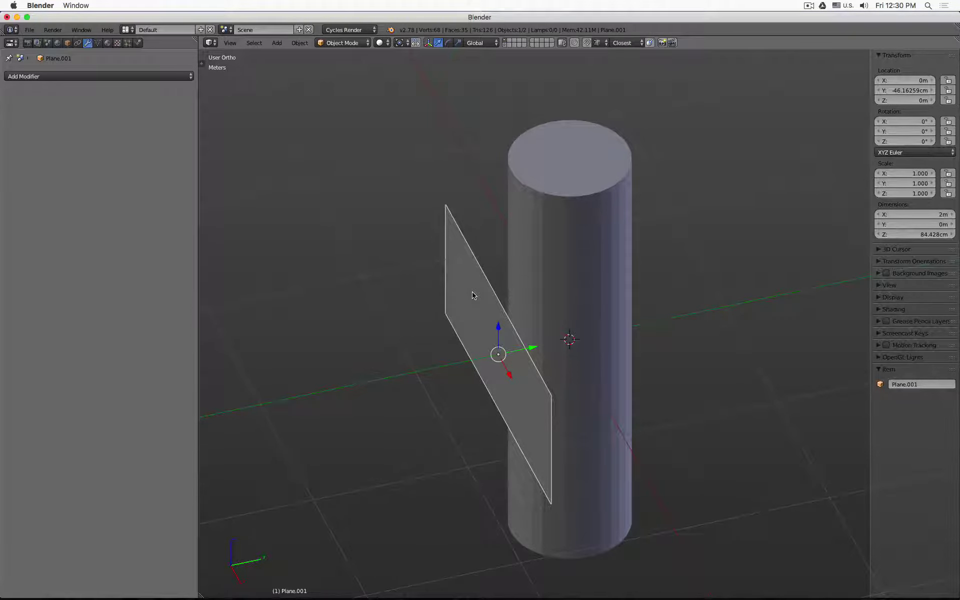
{"action": "middle_click_drag", "start_coordinate": [473, 295], "coordinate": [670, 390]}
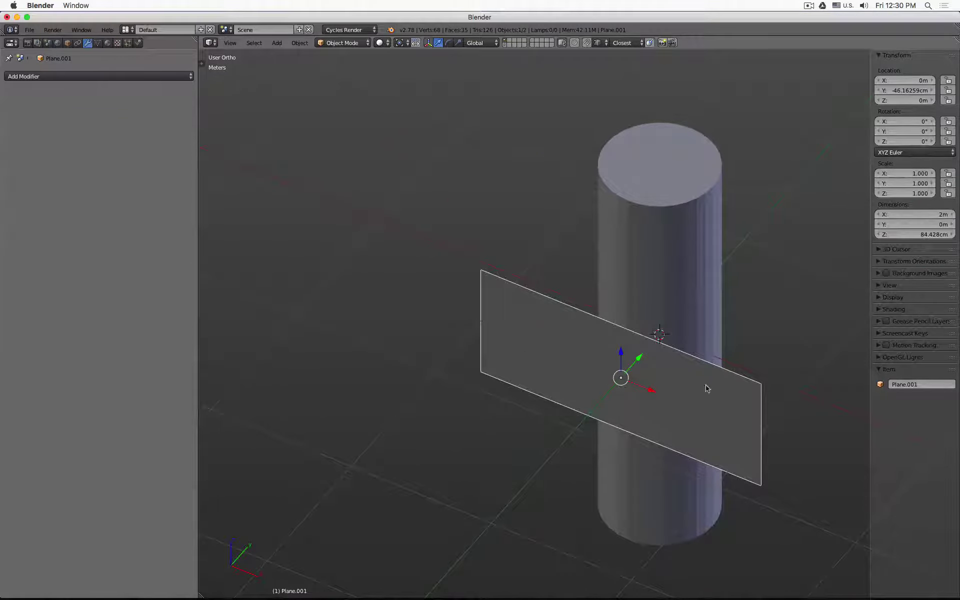
{"action": "middle_click_drag", "start_coordinate": [763, 324], "coordinate": [720, 339]}
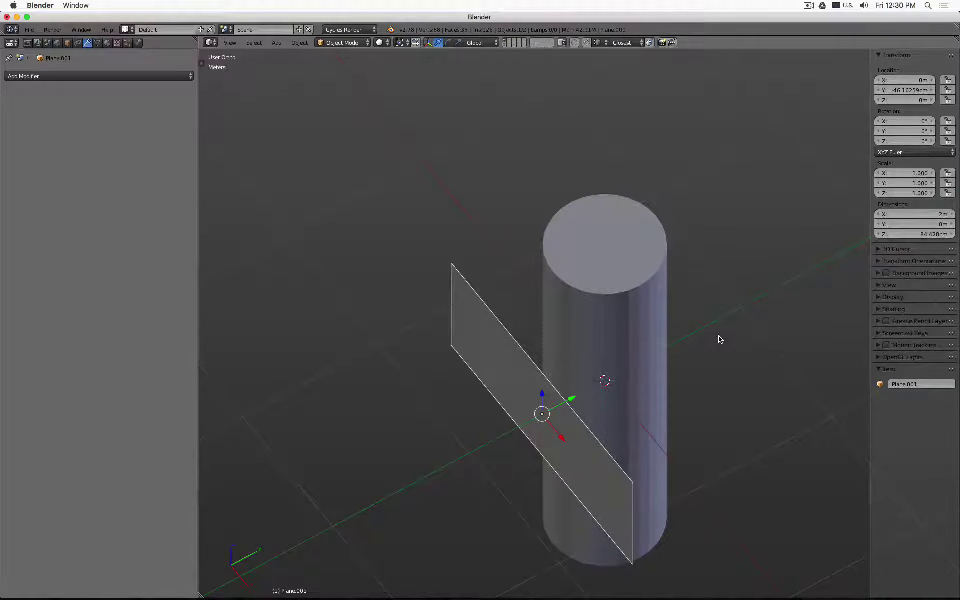
{"action": "key", "text": "Tab"}
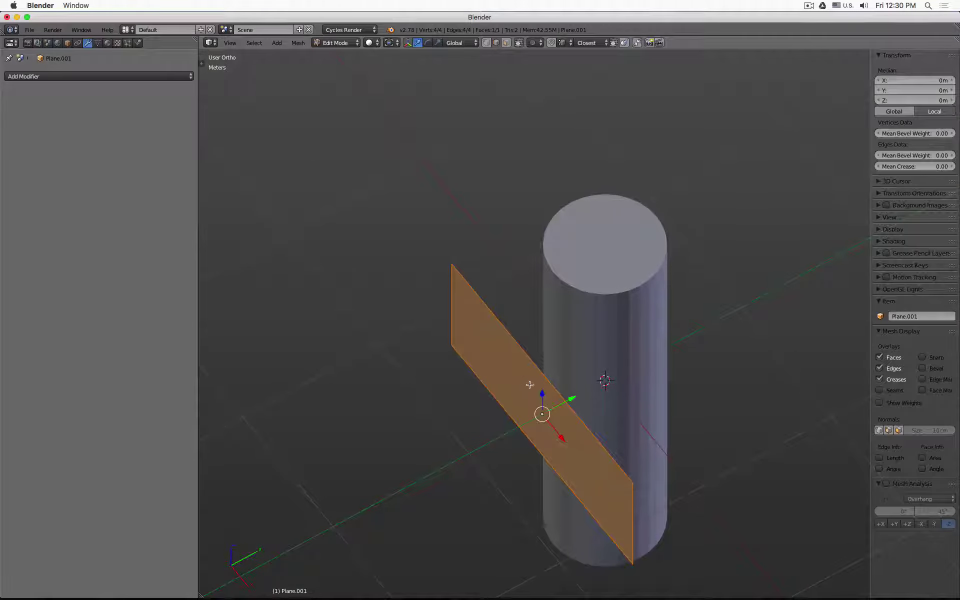
{"action": "key", "text": "ctrl+r"}
{"action": "scroll", "coordinate": [536, 385], "scroll_direction": "up", "scroll_amount": 7}
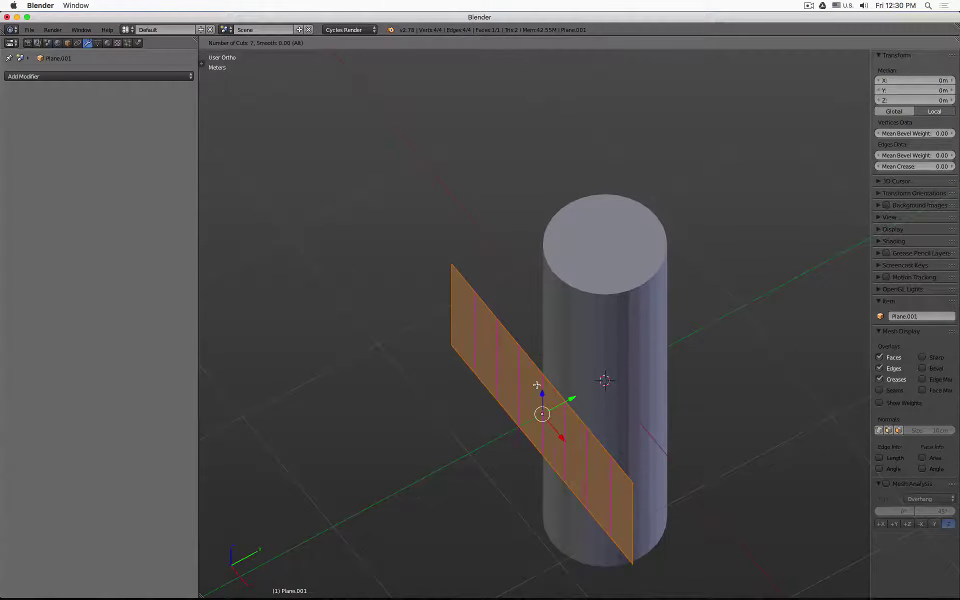
{"action": "left_click", "coordinate": [537, 385]}
{"action": "left_click", "coordinate": [536, 385]}
{"action": "key", "text": "Tab"}
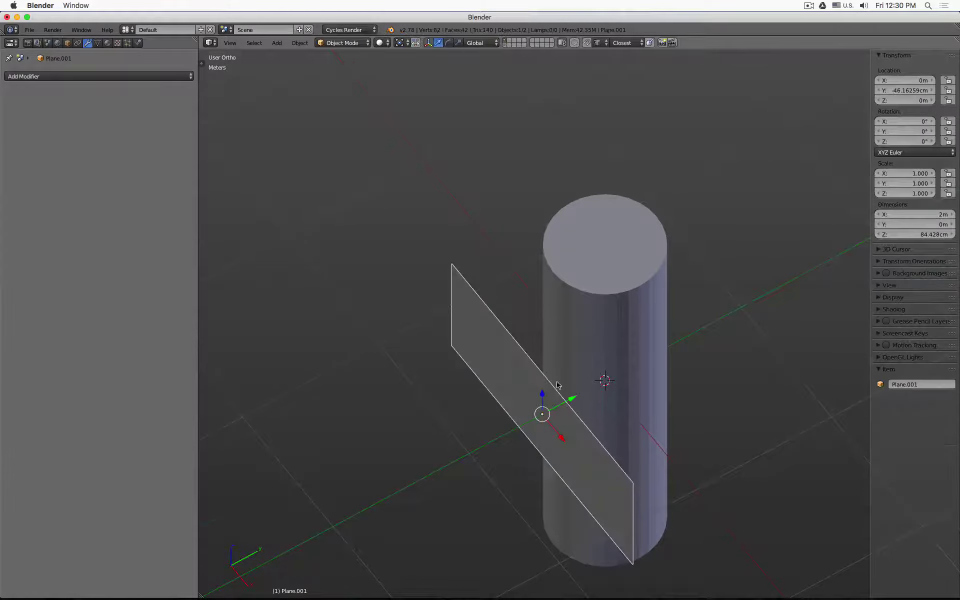
- Move the plane closer to the cylinder along Y, to about -40.3 cm
{"action": "middle_click_drag", "start_coordinate": [635, 373], "coordinate": [554, 369]}
{"action": "left_click_drag", "start_coordinate": [488, 381], "coordinate": [501, 379]}
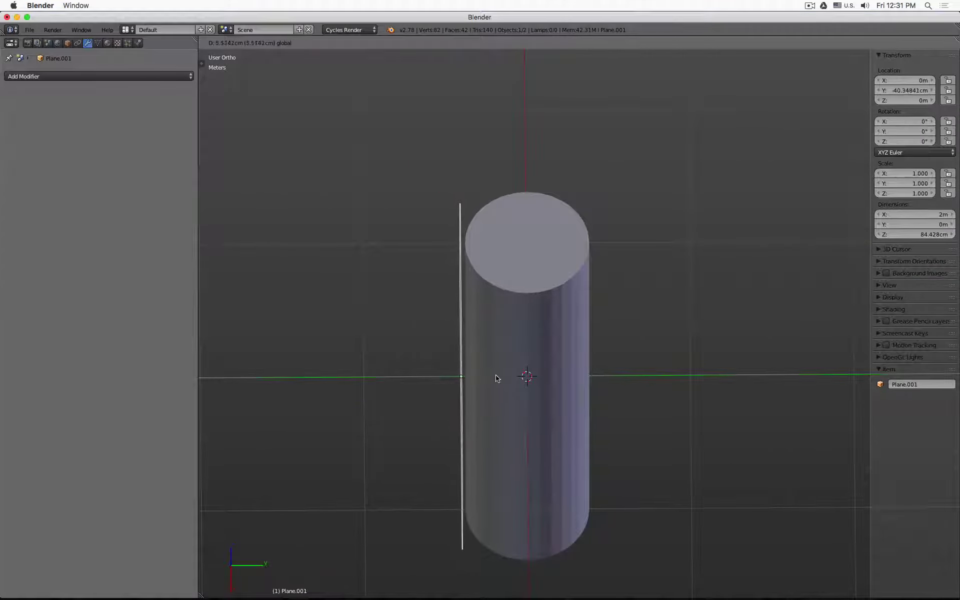
{"action": "middle_click_drag", "start_coordinate": [501, 380], "coordinate": [417, 354]}
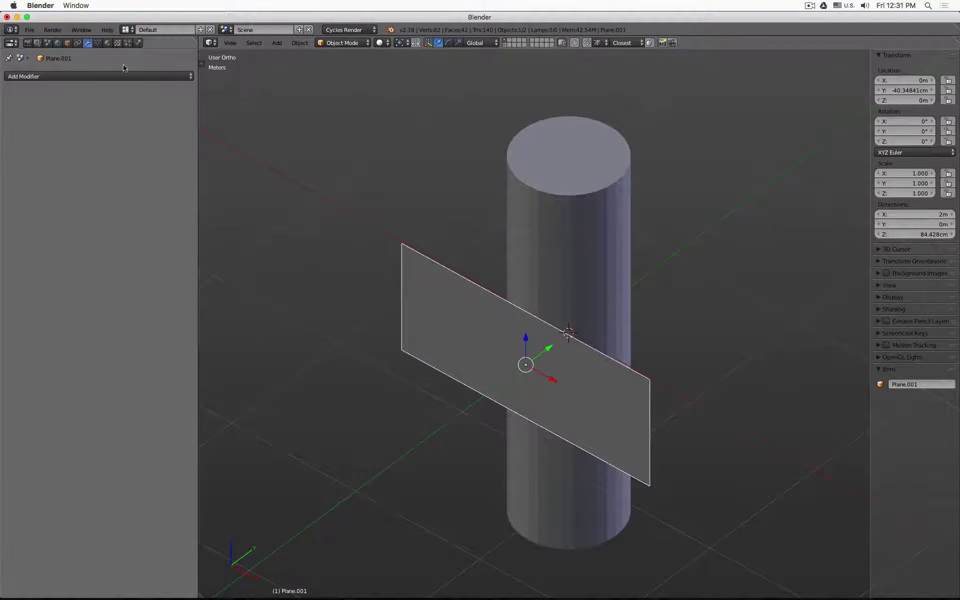
- Add a Simple Deform modifier to the plane and set its mode to Bend
{"action": "left_click", "coordinate": [134, 76]}
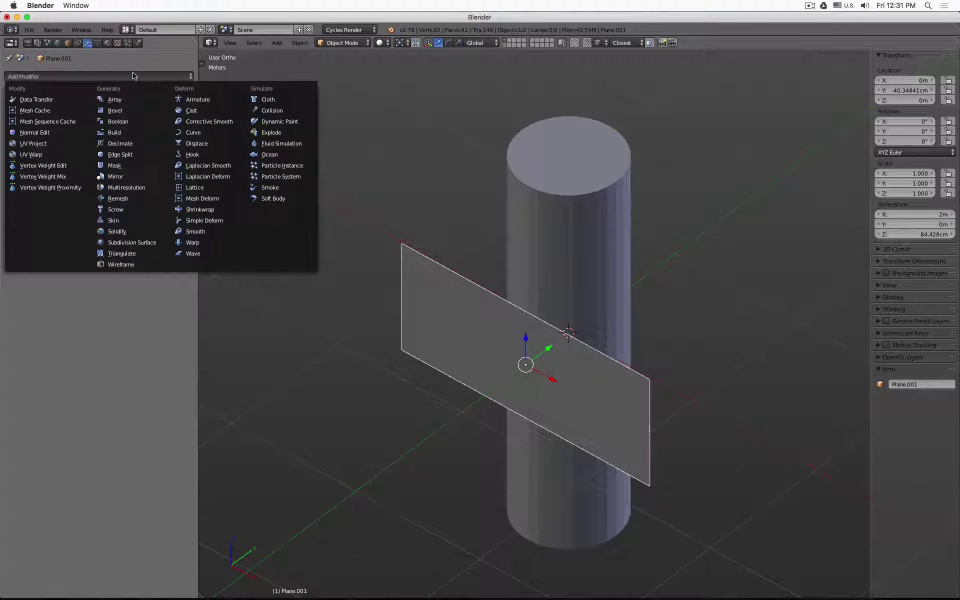
{"action": "left_click", "coordinate": [243, 225]}
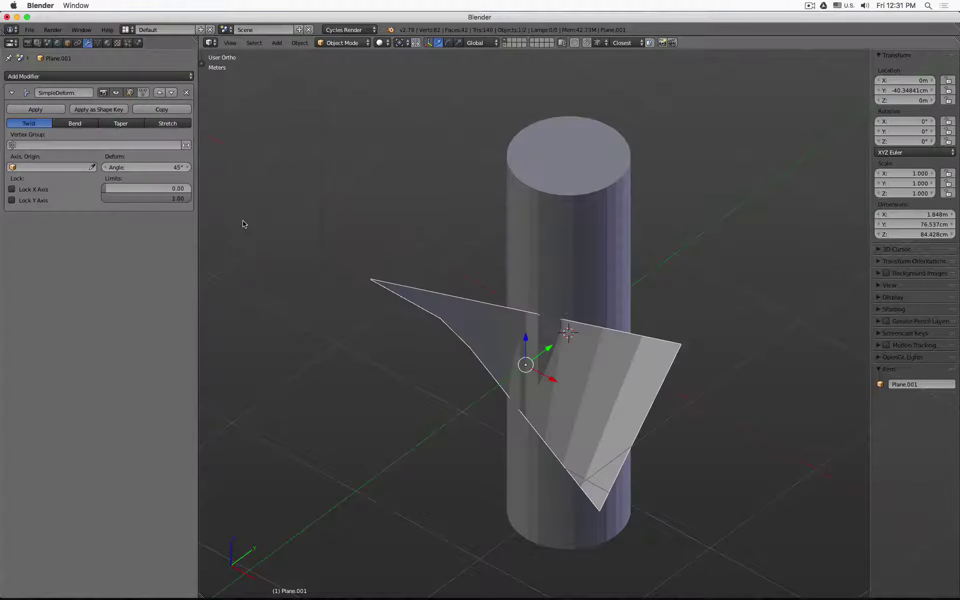
{"action": "left_click", "coordinate": [69, 124]}
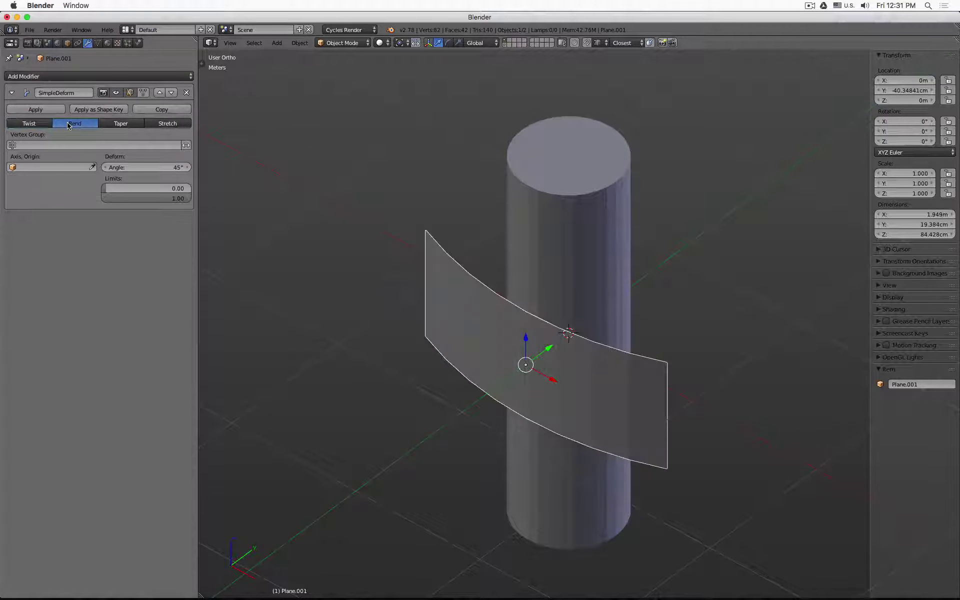
- Increase the plane's bend angle to about 272.7° so it wraps around the cylinder
{"action": "middle_click_drag", "start_coordinate": [448, 238], "coordinate": [404, 241]}
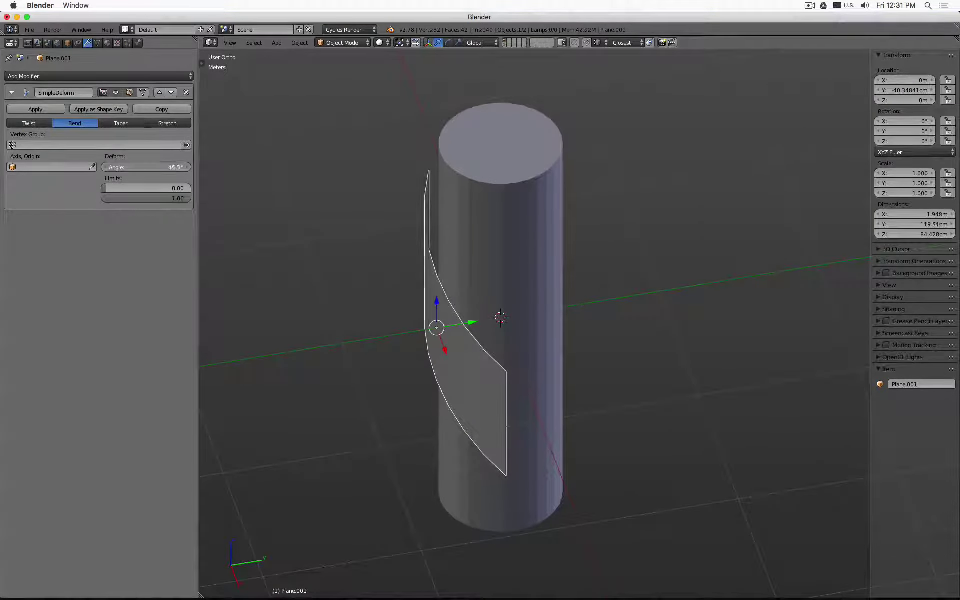
{"action": "mouse_move", "coordinate": [150, 167]}
{"action": "left_mouse_down"}
{"action": "mouse_move", "coordinate": [194, 167]}
{"action": "mouse_move", "coordinate": [139, 170]}
{"action": "left_mouse_up"}
{"action": "middle_click_drag", "start_coordinate": [474, 210], "coordinate": [434, 225]}
{"action": "left_click_drag", "start_coordinate": [140, 170], "coordinate": [148, 170]}
{"action": "middle_click_drag", "start_coordinate": [336, 349], "coordinate": [345, 291]}
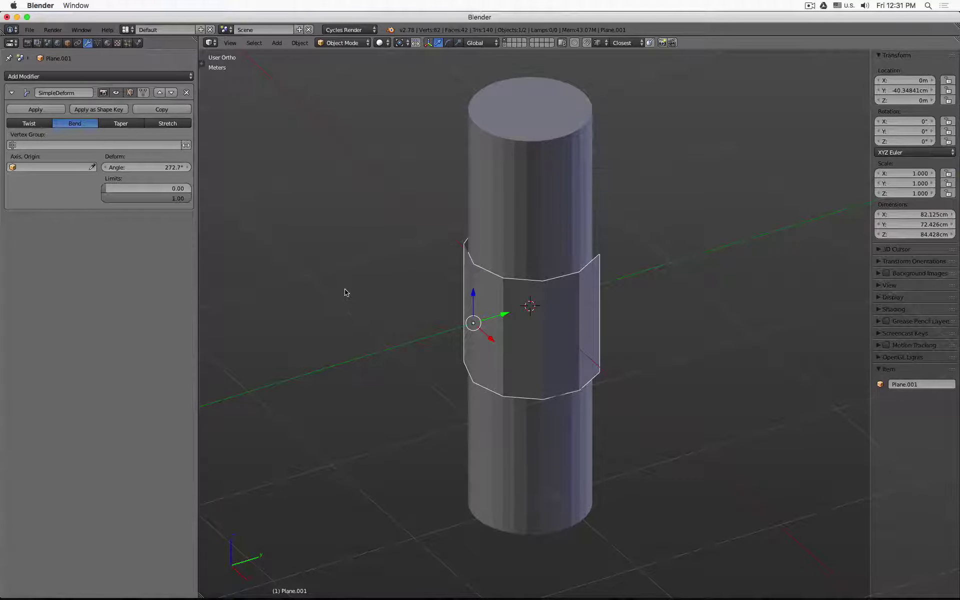
- Rotate the bent plane's whole mesh 90° about the X axis so it lies flat, and set its Bend angle to -41°
{"action": "left_click_drag", "start_coordinate": [150, 168], "coordinate": [80, 168]}
{"action": "key", "text": "Tab"}
{"action": "key", "text": "a"}
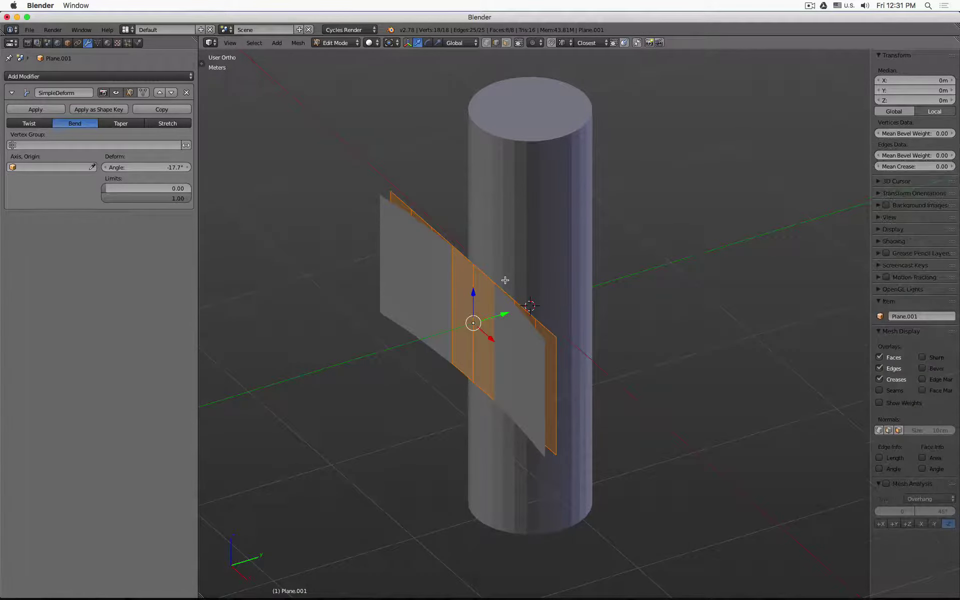
{"action": "type", "text": "r90"}
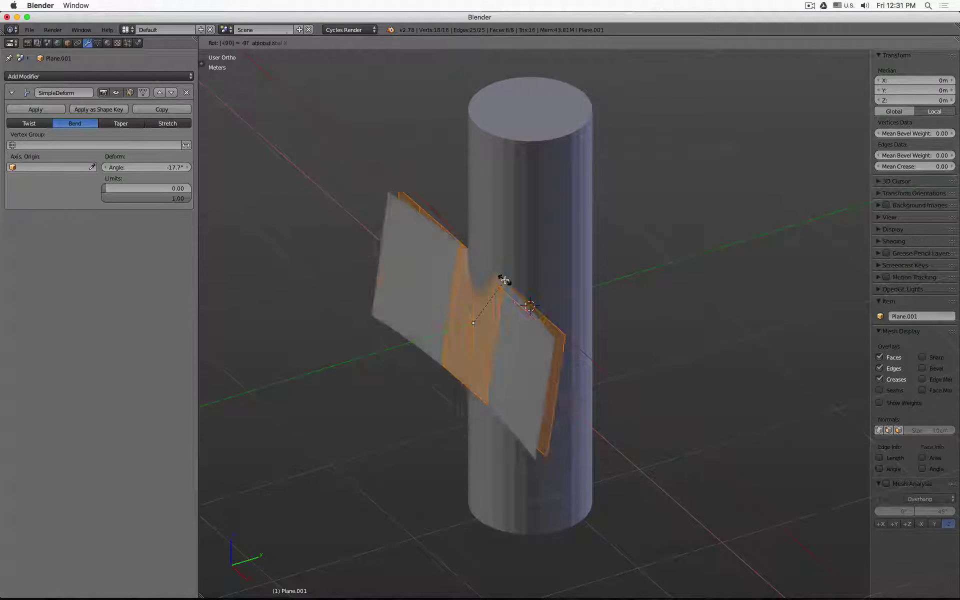
{"action": "key", "text": "Return"}
{"action": "key", "text": "Tab"}
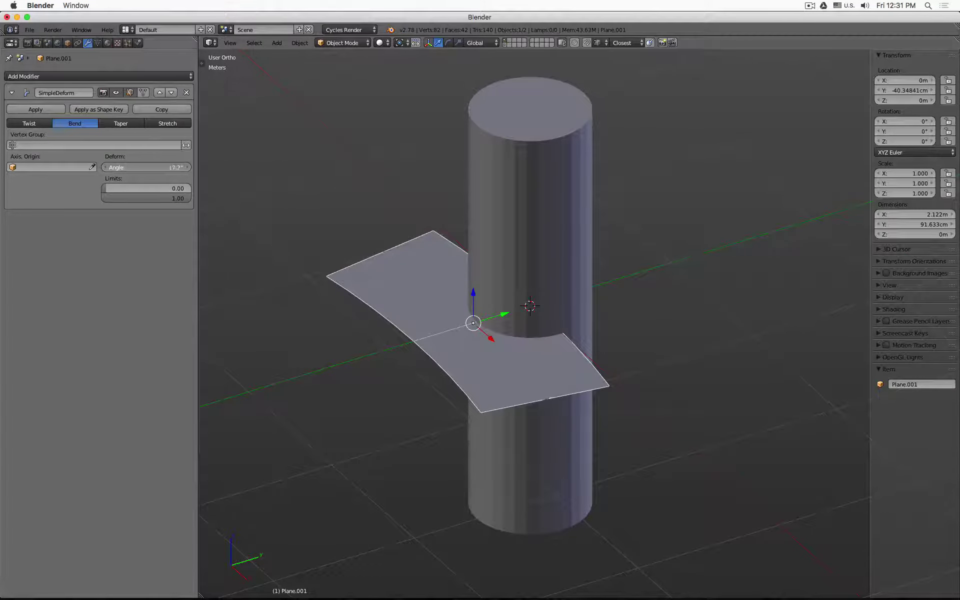
{"action": "mouse_move", "coordinate": [160, 168]}
{"action": "left_mouse_down"}
{"action": "mouse_move", "coordinate": [196, 167]}
{"action": "mouse_move", "coordinate": [156, 167]}
{"action": "mouse_move", "coordinate": [168, 167]}
{"action": "left_mouse_up"}
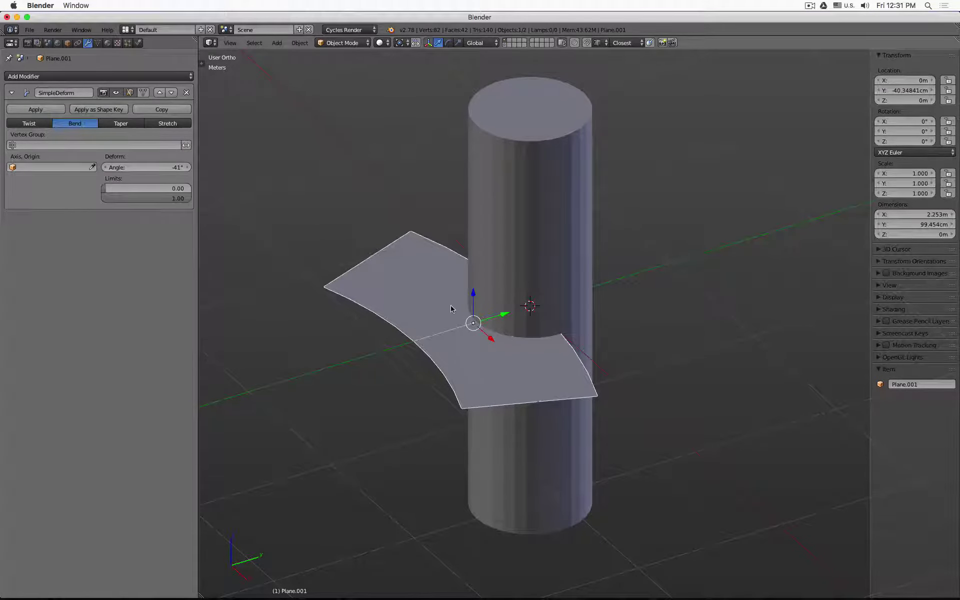
- Snap the 3D cursor to the selected plane and add a Plain Axes empty there
{"action": "key", "text": "shift+a"}
{"action": "key", "text": "shift+s"}
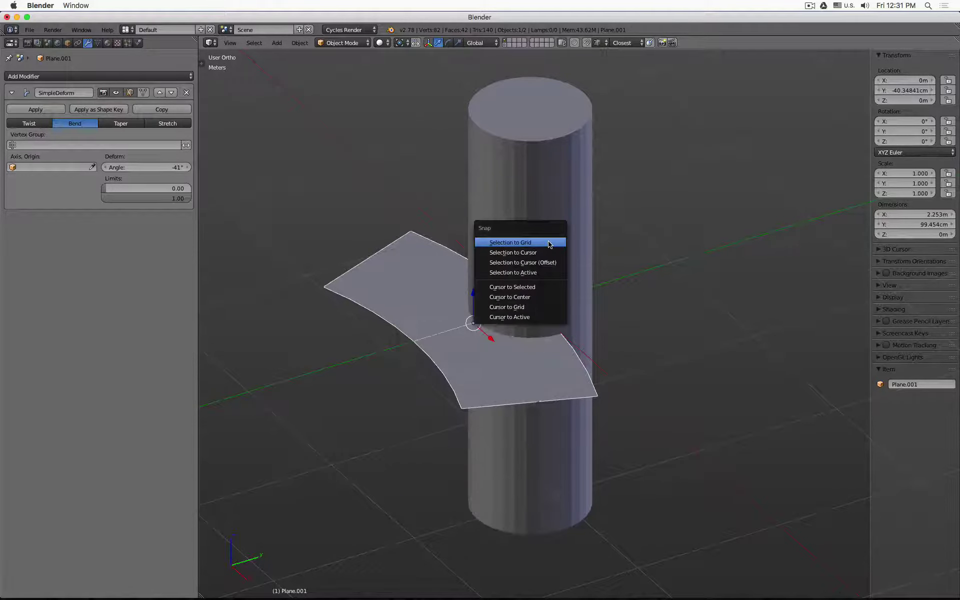
{"action": "left_click", "coordinate": [539, 286]}
{"action": "key", "text": "shift+a"}
{"action": "mouse_move", "coordinate": [593, 325]}
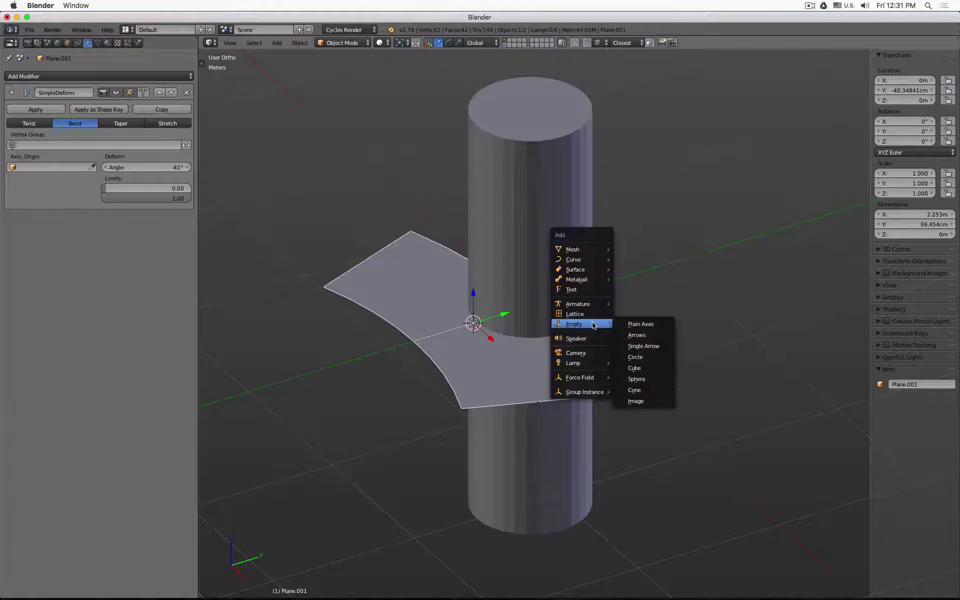
{"action": "left_click", "coordinate": [631, 323]}
- Try rotating the empty about the global X axis, and remove it with the bent plane selected again
{"action": "right_click", "coordinate": [364, 276]}
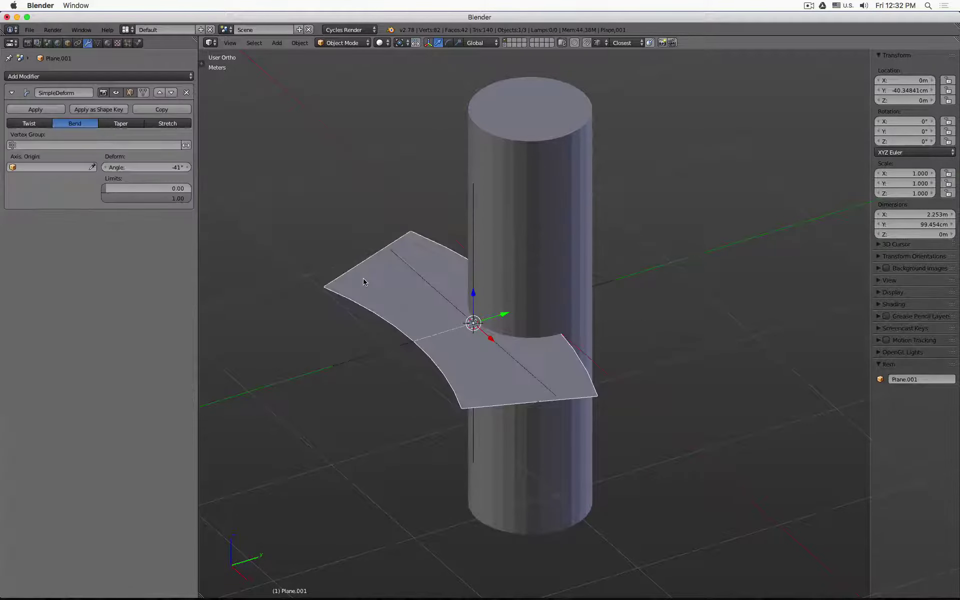
{"action": "left_click", "coordinate": [354, 355]}
{"action": "right_click", "coordinate": [473, 192]}
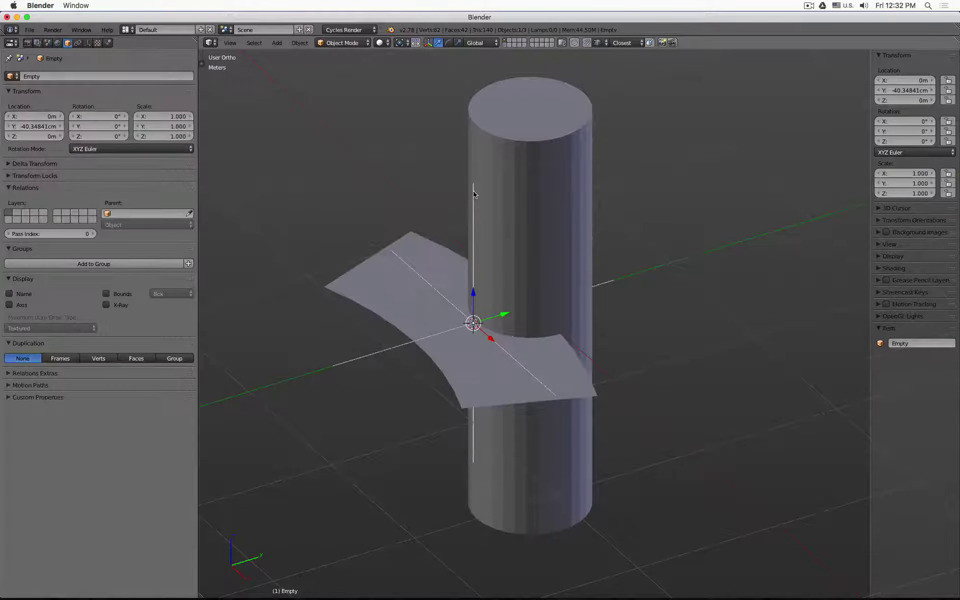
{"action": "key", "text": "r"}
{"action": "key", "text": "x"}
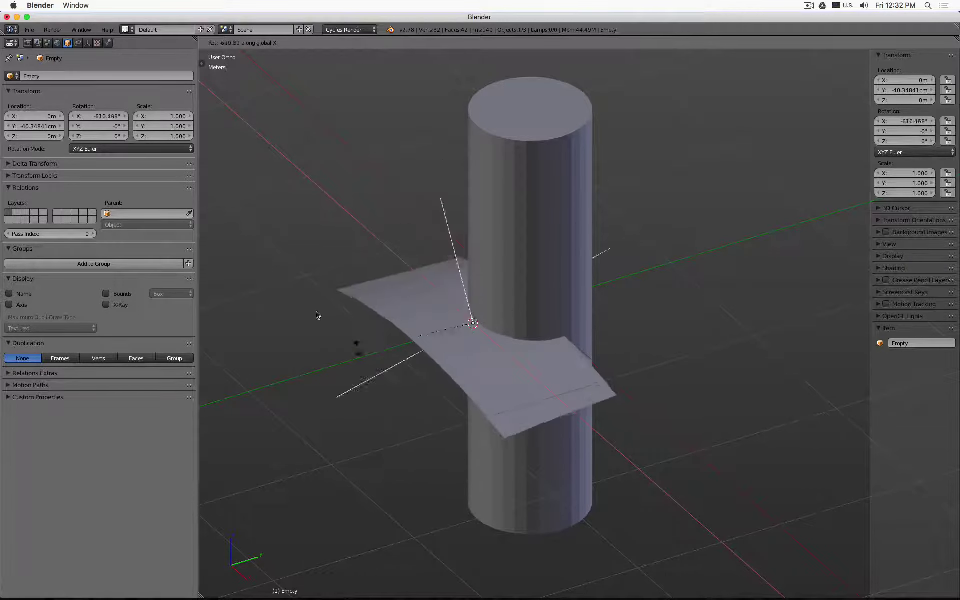
{"action": "key", "text": "Escape"}
{"action": "right_click", "coordinate": [357, 292], "text": "alt"}
{"action": "left_click", "coordinate": [357, 290]}
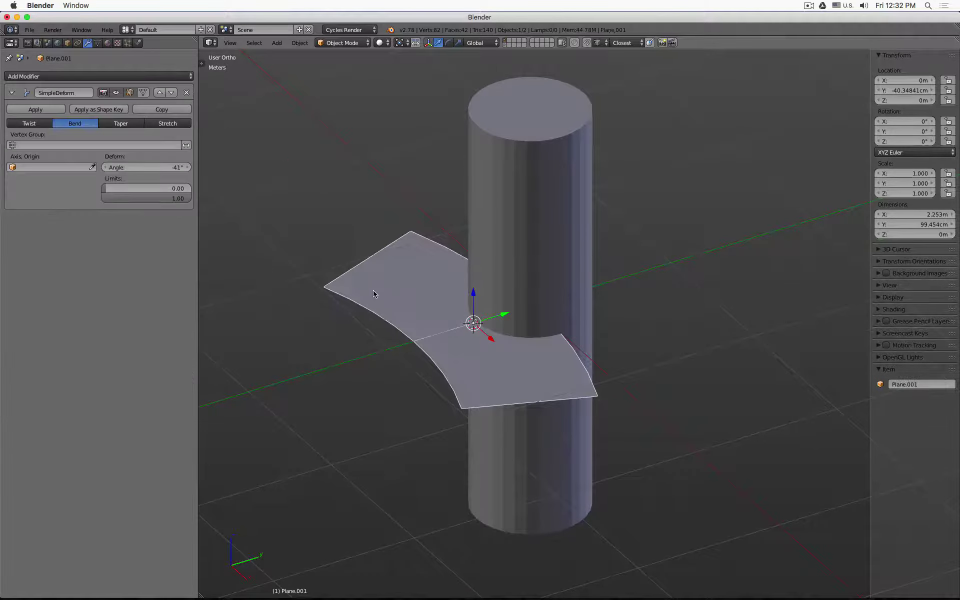
- Rotate the plane's whole mesh 90° about the X axis in Edit Mode so it stands upright
{"action": "key", "text": "Tab"}
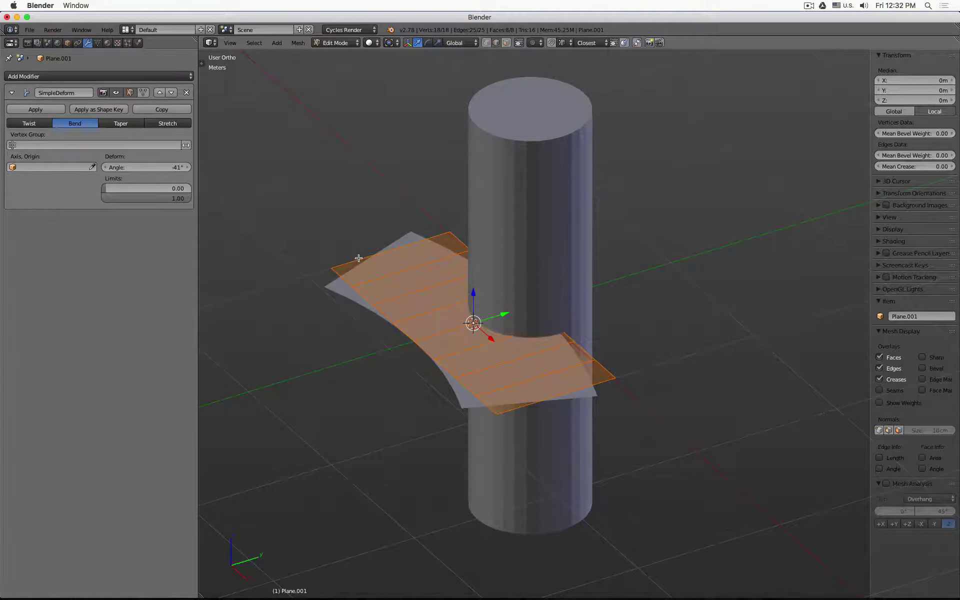
{"action": "key", "text": "r"}
{"action": "key", "text": "x"}
{"action": "key", "text": "9"}
{"action": "key", "text": "0"}
{"action": "key", "text": "Return"}
{"action": "key", "text": "Tab"}
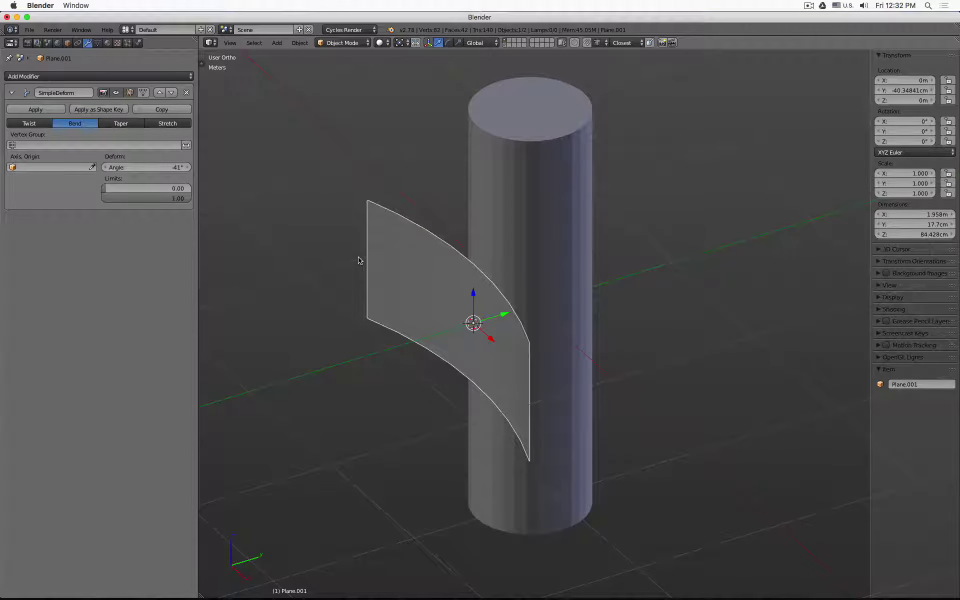
- Wrap the plane around the cylinder by setting the Bend angle to 273.9°
{"action": "left_click_drag", "start_coordinate": [128, 167], "coordinate": [190, 167]}
{"action": "left_click_drag", "start_coordinate": [145, 167], "coordinate": [239, 211]}
{"action": "middle_click_drag", "start_coordinate": [419, 210], "coordinate": [401, 209]}
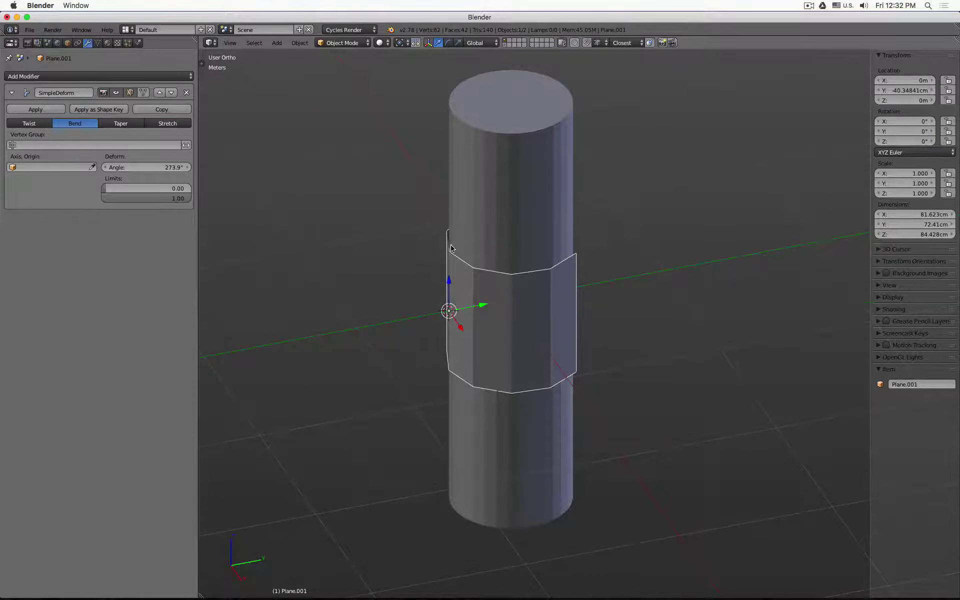
{"action": "middle_click_drag", "start_coordinate": [451, 248], "coordinate": [421, 251]}
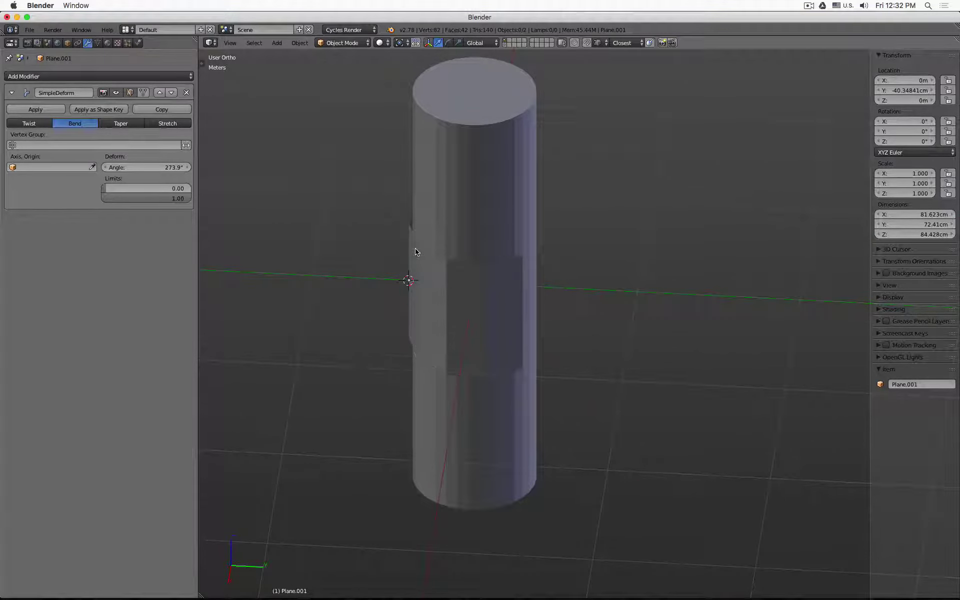
- Delete all objects in the scene and snap the 3D cursor to the center
{"action": "key", "text": "a"}
{"action": "key", "text": "x"}
{"action": "left_click", "coordinate": [415, 250]}
{"action": "key", "text": "shift+a"}
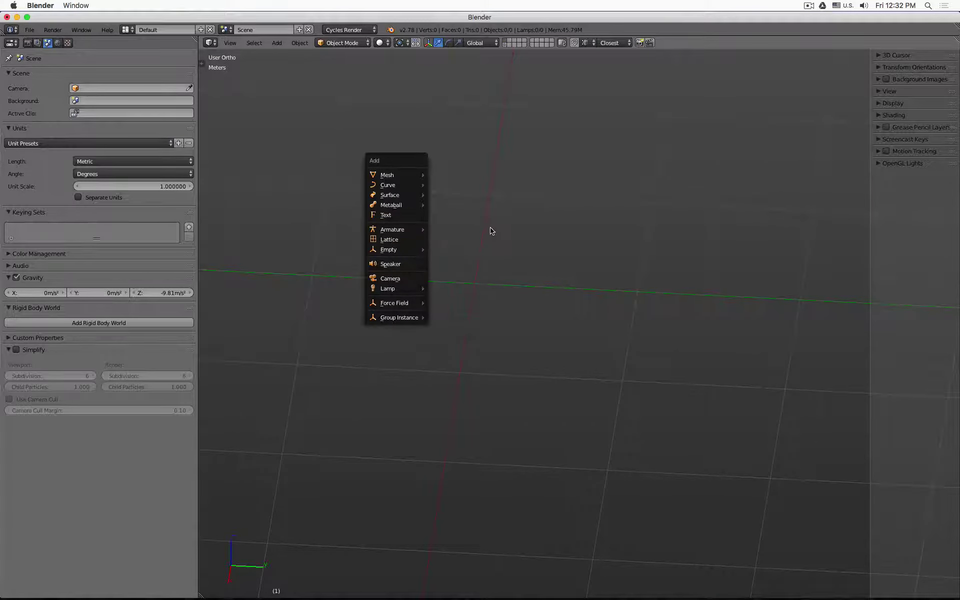
{"action": "key", "text": "Escape"}
{"action": "key", "text": "shift+s"}
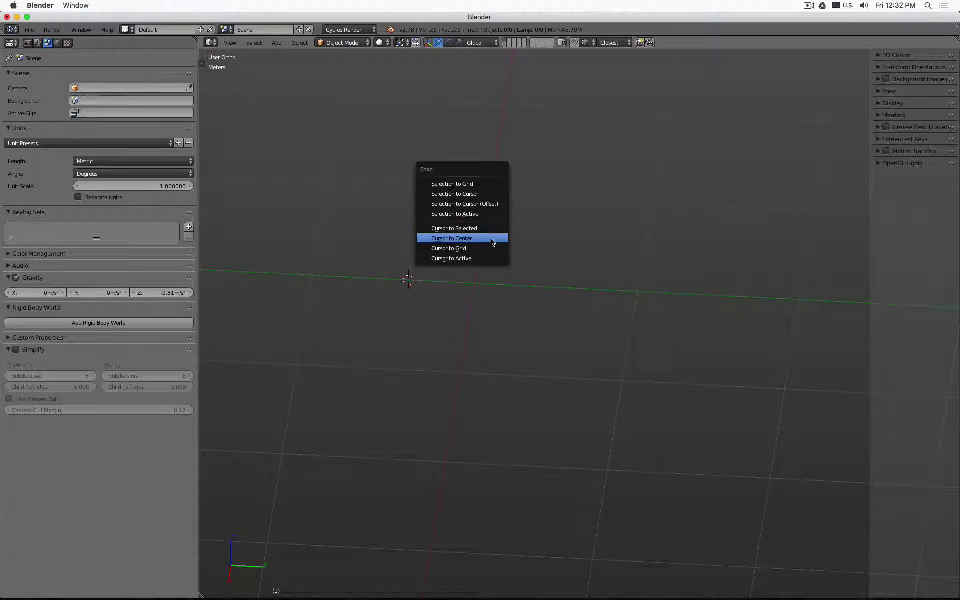
{"action": "left_click", "coordinate": [493, 238]}
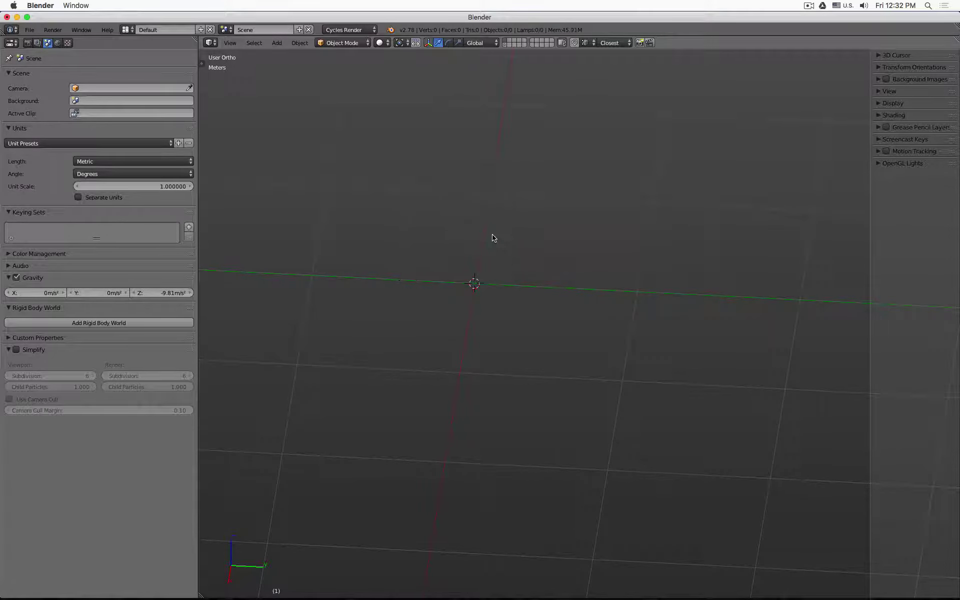
- Add a cube mesh at the 3D cursor
{"action": "key", "text": "shift+a"}
{"action": "mouse_move", "coordinate": [487, 161]}
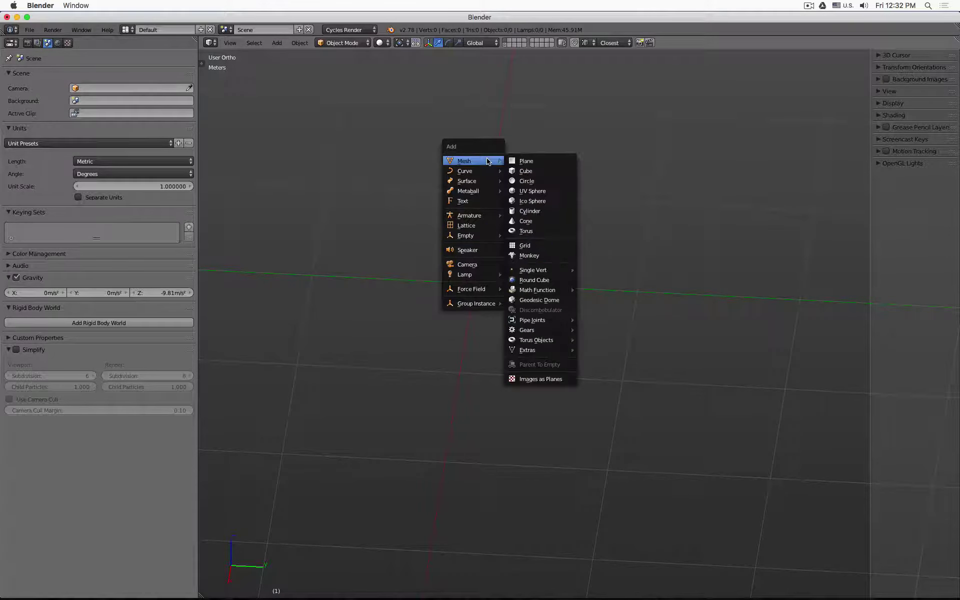
{"action": "left_click", "coordinate": [524, 170]}
{"action": "scroll", "coordinate": [520, 178], "scroll_direction": "down", "scroll_amount": 3}
- Cut six evenly spaced horizontal edge loops around the cube and return to Object Mode
{"action": "key", "text": "Tab"}
{"action": "middle_click_drag", "start_coordinate": [534, 267], "coordinate": [524, 249]}
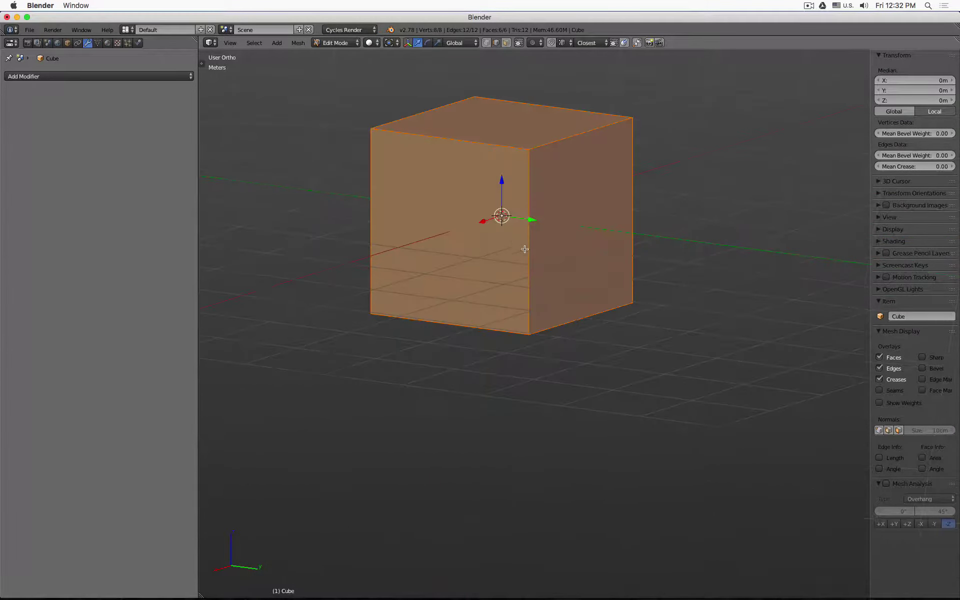
{"action": "key", "text": "ctrl+r"}
{"action": "scroll", "coordinate": [532, 241], "scroll_direction": "up", "scroll_amount": 7}
{"action": "left_click", "coordinate": [532, 241]}
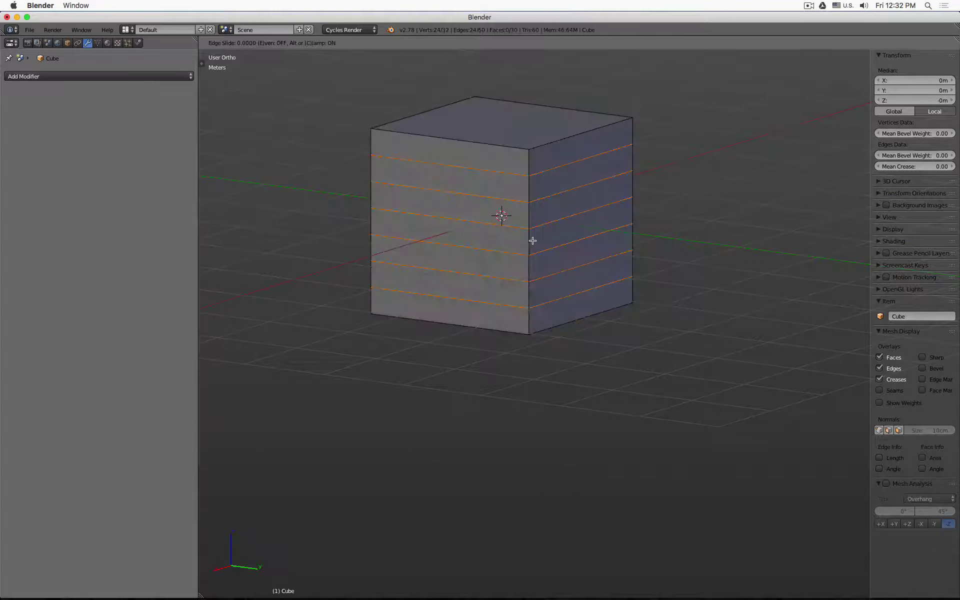
{"action": "right_click", "coordinate": [533, 240]}
{"action": "key", "text": "Tab"}
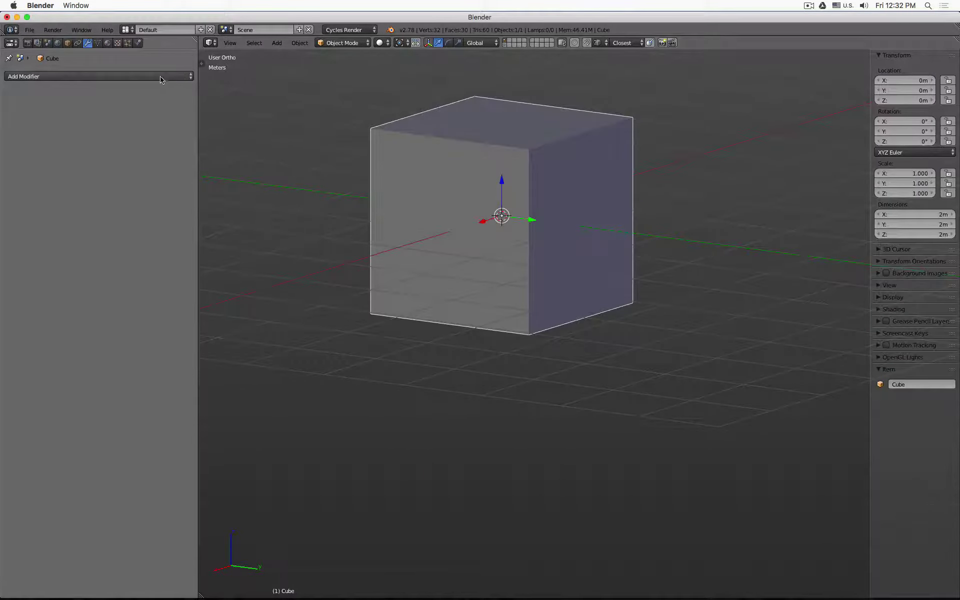
- Add a Simple Deform modifier to the cube and set its Twist angle to 92.8°
{"action": "left_click", "coordinate": [125, 76]}
{"action": "left_click", "coordinate": [218, 220]}
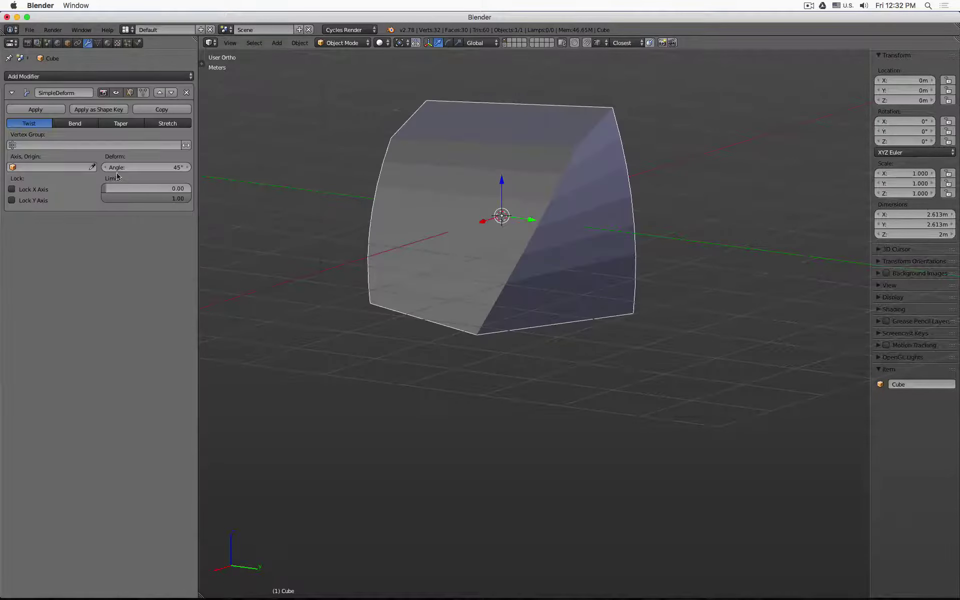
{"action": "left_click_drag", "start_coordinate": [145, 167], "coordinate": [185, 167]}
{"action": "middle_click_drag", "start_coordinate": [447, 271], "coordinate": [483, 270]}
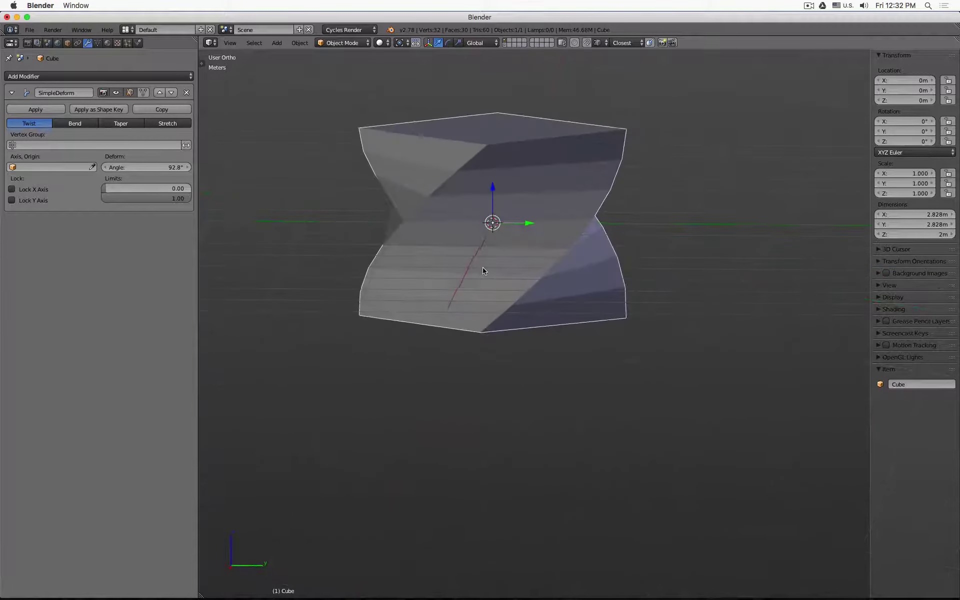
- In front wireframe view, move the cube's entire mesh up along Z by about 1 m in Edit Mode
{"action": "key", "text": "KP_1"}
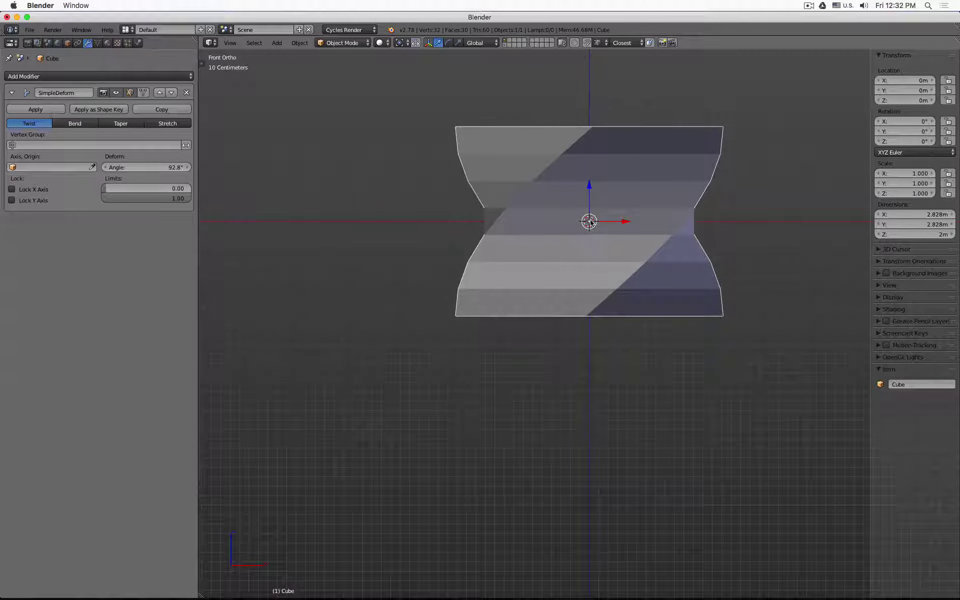
{"action": "key", "text": "z"}
{"action": "middle_click_drag", "start_coordinate": [620, 253], "coordinate": [488, 375], "text": "shift"}
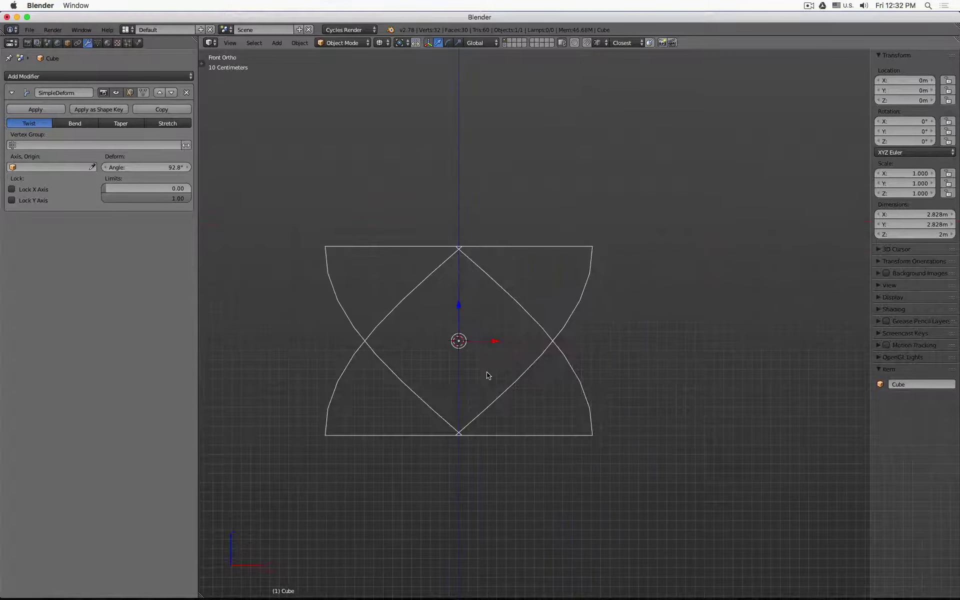
{"action": "key", "text": "Tab"}
{"action": "key", "text": "a"}
{"action": "key", "text": "a"}
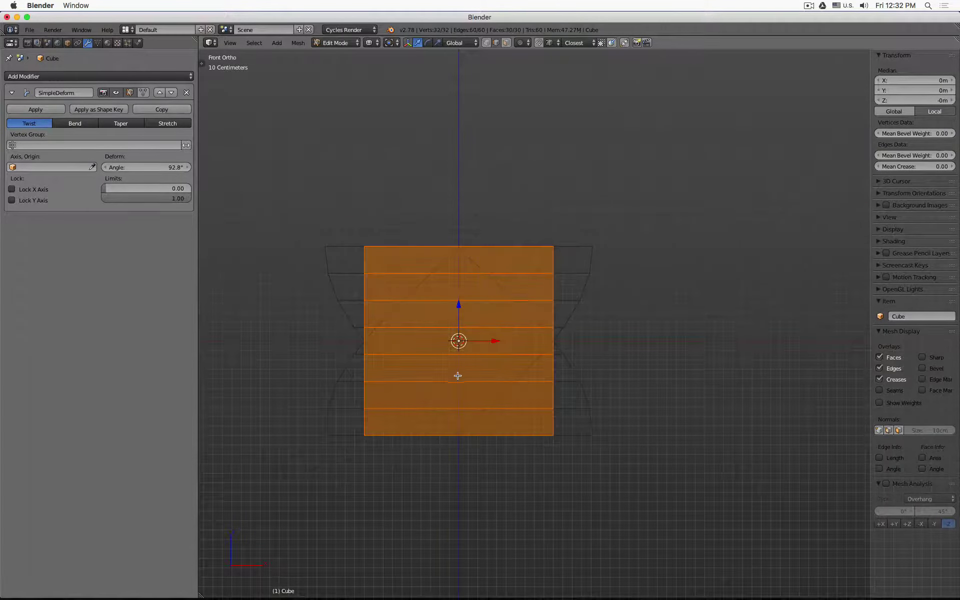
{"action": "key", "text": "g"}
{"action": "key", "text": "z"}
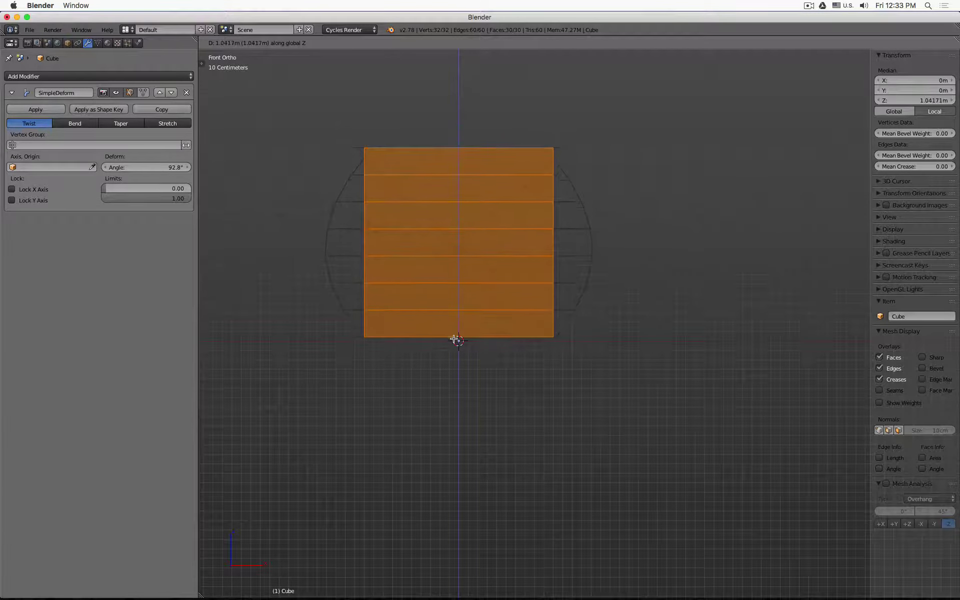
{"action": "left_click", "coordinate": [452, 344]}
- Nudge the mesh down along Z so its base lines up with the object's origin, and return to Object Mode
{"action": "scroll", "coordinate": [452, 345], "scroll_direction": "up", "scroll_amount": 6}
{"action": "key", "text": "g"}
{"action": "key", "text": "z"}
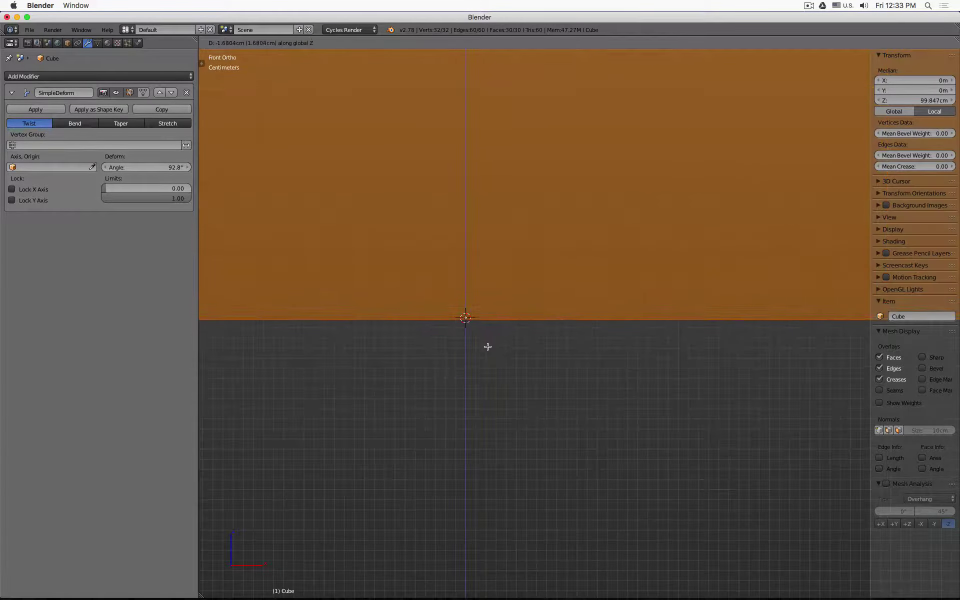
{"action": "left_click", "coordinate": [487, 345]}
{"action": "scroll", "coordinate": [484, 332], "scroll_direction": "down", "scroll_amount": 6}
{"action": "key", "text": "Tab"}
- Examine the twisted cube from the bottom view, toggling the Simple Deform modifier's viewport display off and on to compare the base
{"action": "middle_click_drag", "start_coordinate": [484, 332], "coordinate": [460, 341]}
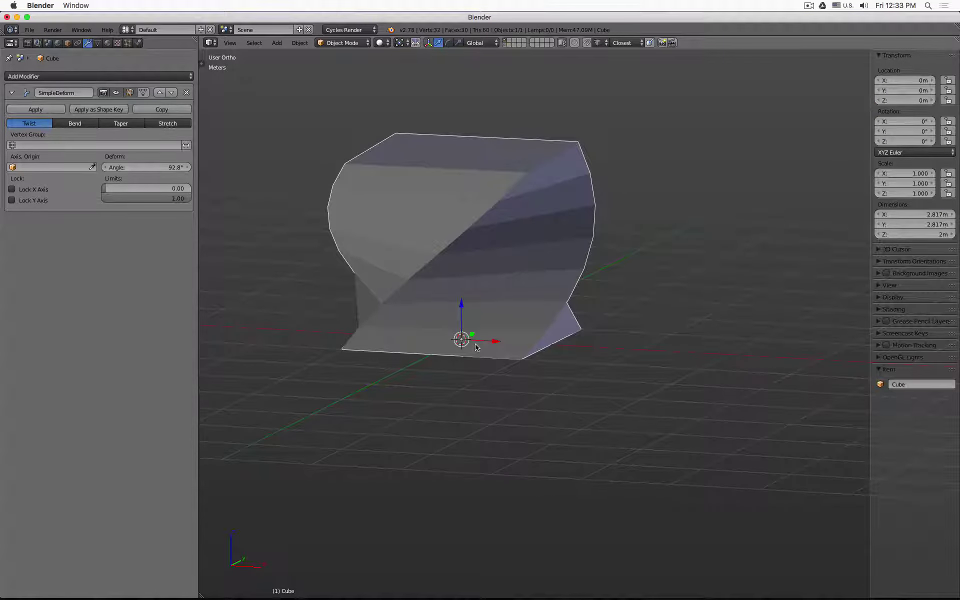
{"action": "key", "text": "ctrl+KP_7"}
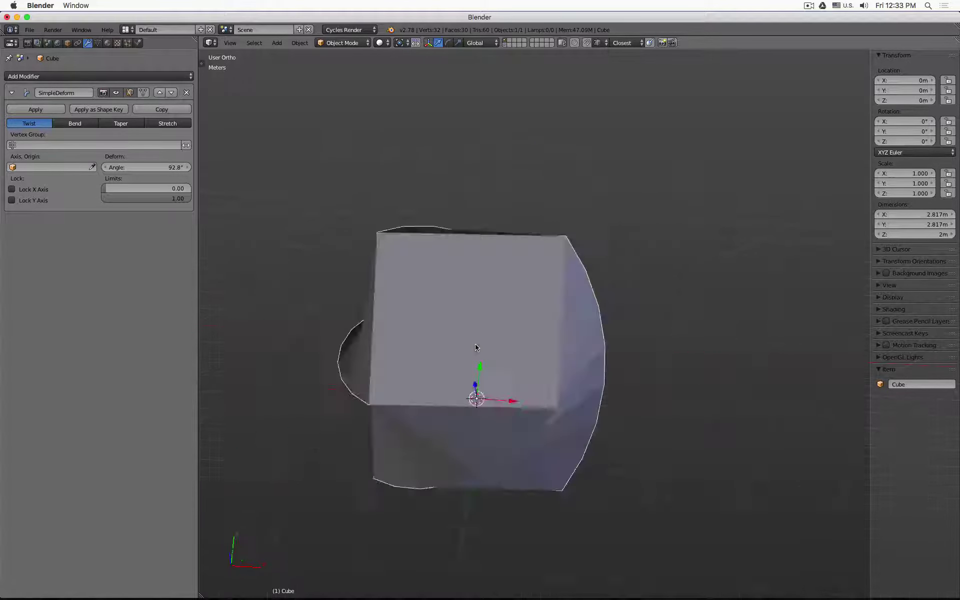
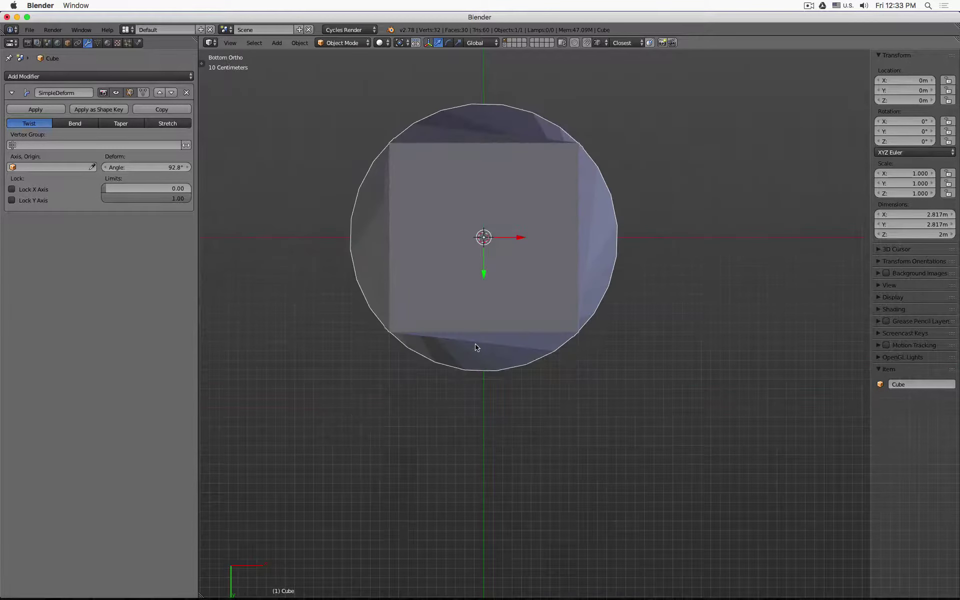
{"action": "left_click", "coordinate": [115, 93]}
{"action": "left_click", "coordinate": [115, 93]}
{"action": "left_click", "coordinate": [116, 93]}
{"action": "left_click", "coordinate": [116, 93]}
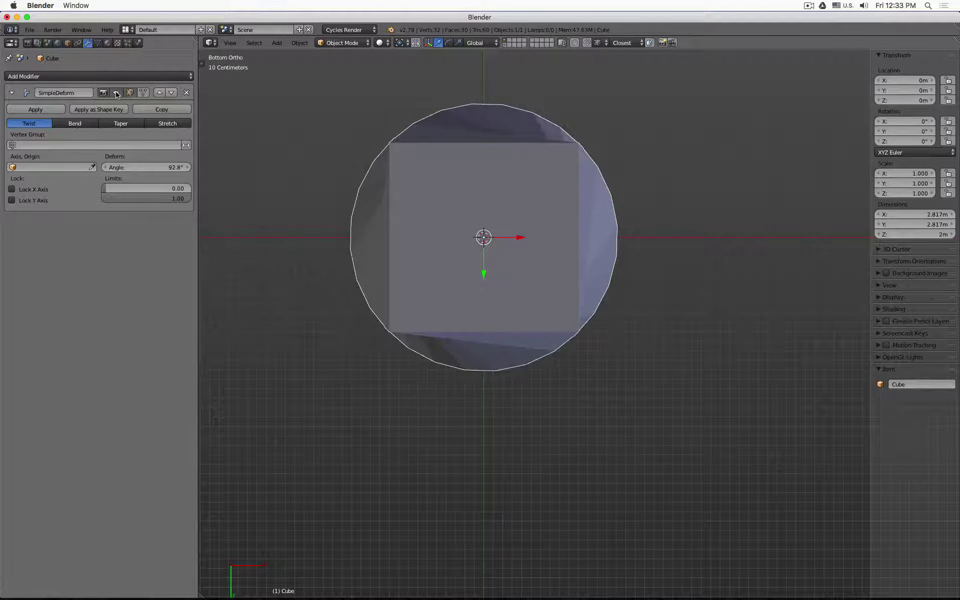
{"action": "left_click", "coordinate": [116, 93]}
{"action": "left_click", "coordinate": [116, 93]}
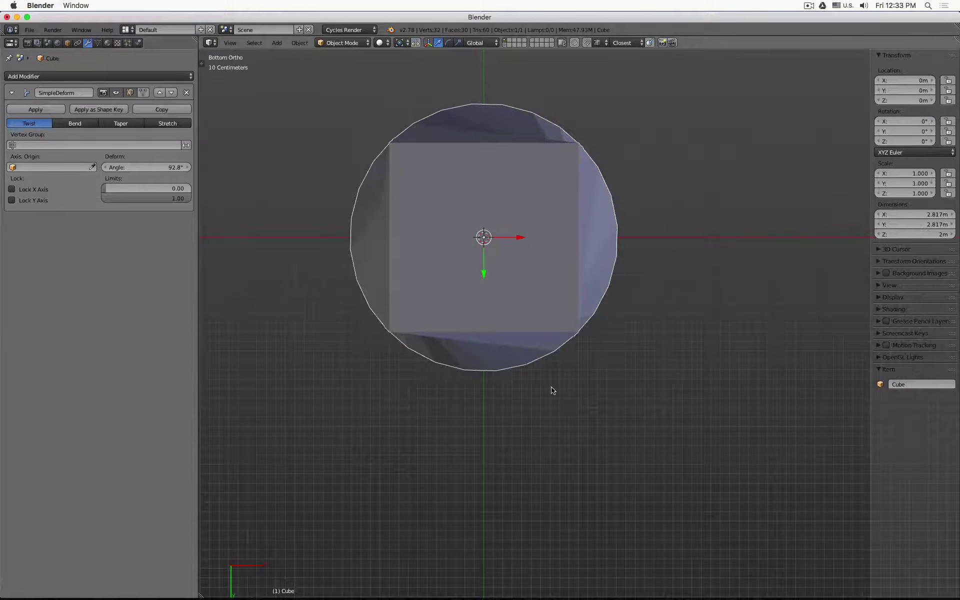
- Set the Simple Deform Twist angle to 40° in front view, and enter wireframe Edit Mode with nothing selected
{"action": "key", "text": "KP_1"}
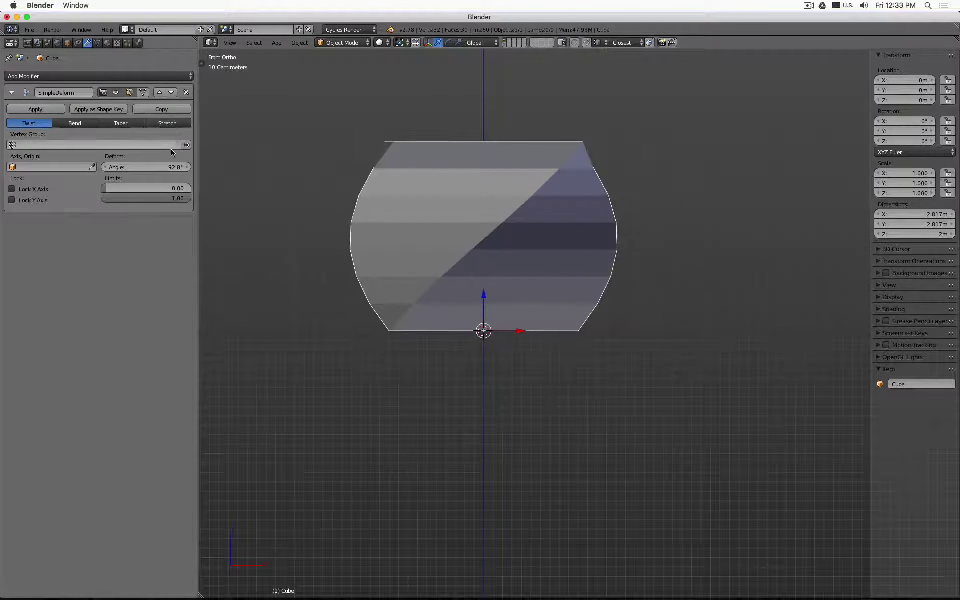
{"action": "left_click_drag", "start_coordinate": [170, 167], "coordinate": [144, 167]}
{"action": "key", "text": "Tab"}
{"action": "key", "text": "z"}
{"action": "key", "text": "a"}
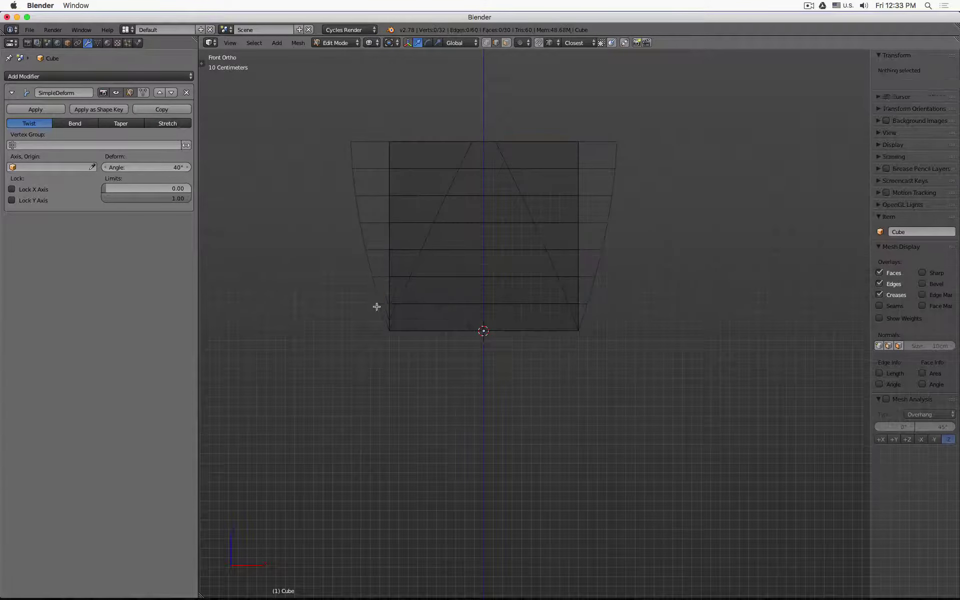
- Create a vertex group from the cube's upper six rows of vertices and assign them with weight 1.000
{"action": "key", "text": "b"}
{"action": "left_click_drag", "start_coordinate": [376, 300], "coordinate": [860, 425]}
{"action": "key", "text": "a"}
{"action": "key", "text": "b"}
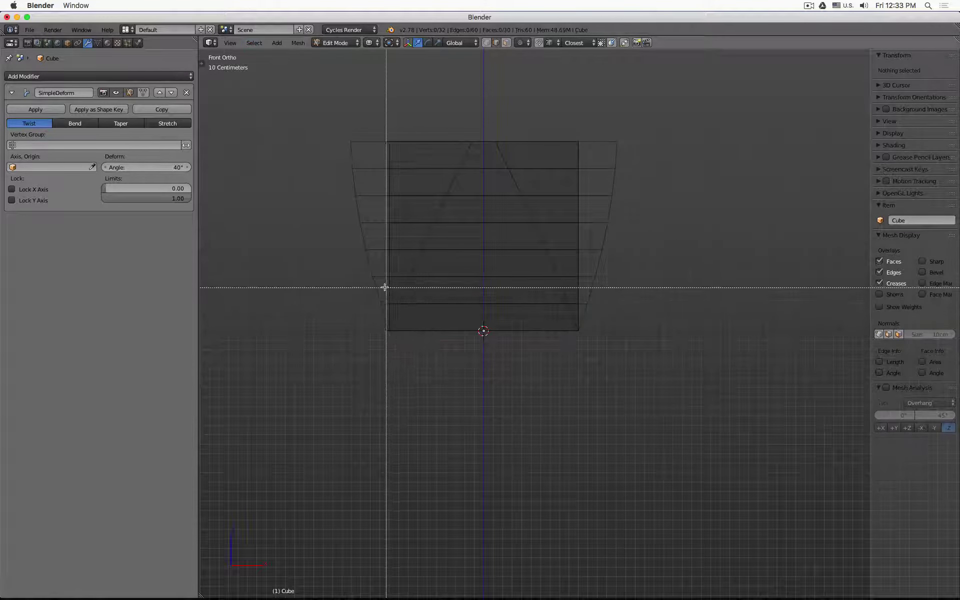
{"action": "left_click_drag", "start_coordinate": [384, 285], "coordinate": [714, 62]}
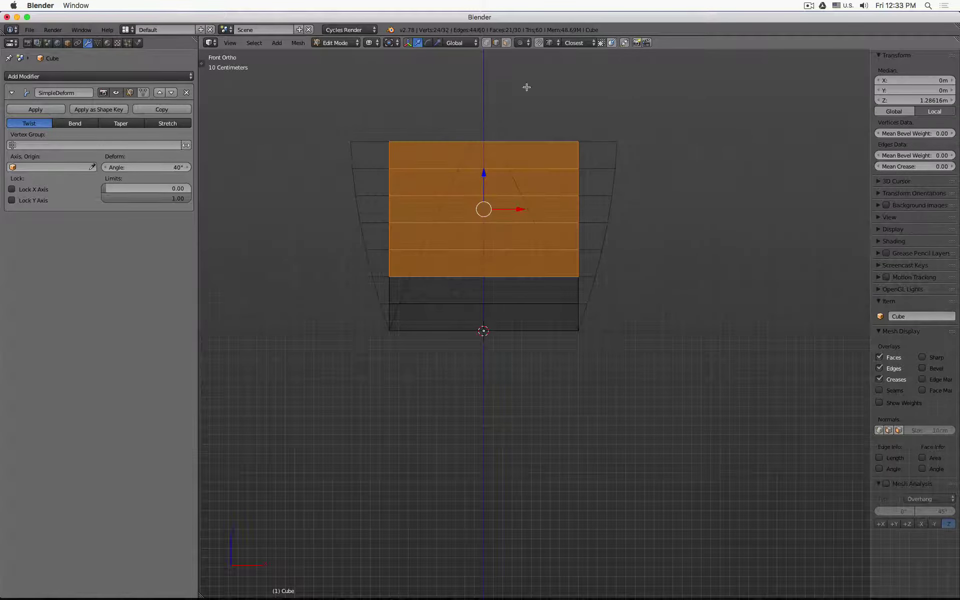
{"action": "left_click", "coordinate": [98, 44]}
{"action": "left_click", "coordinate": [189, 158]}
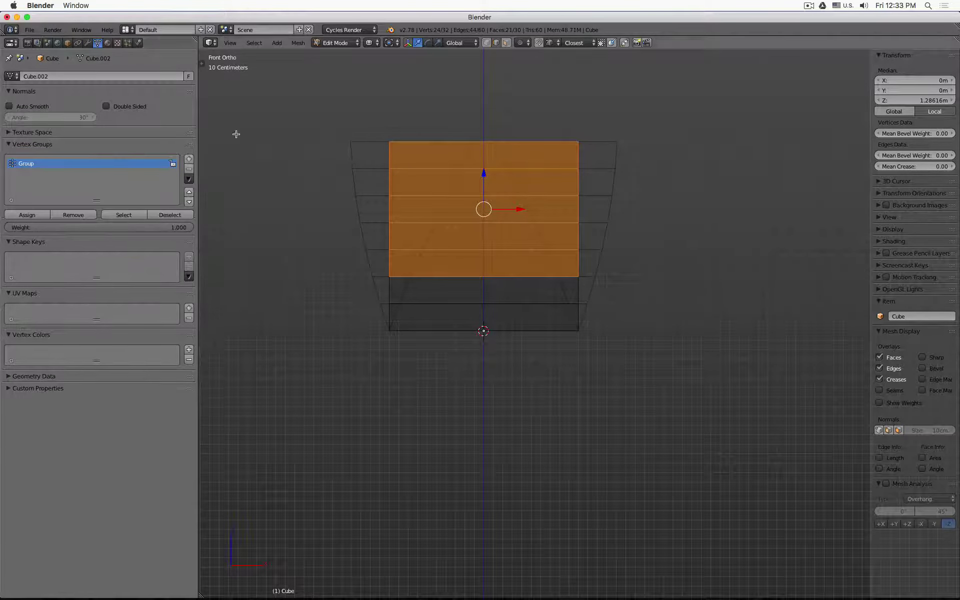
{"action": "left_click", "coordinate": [28, 215]}
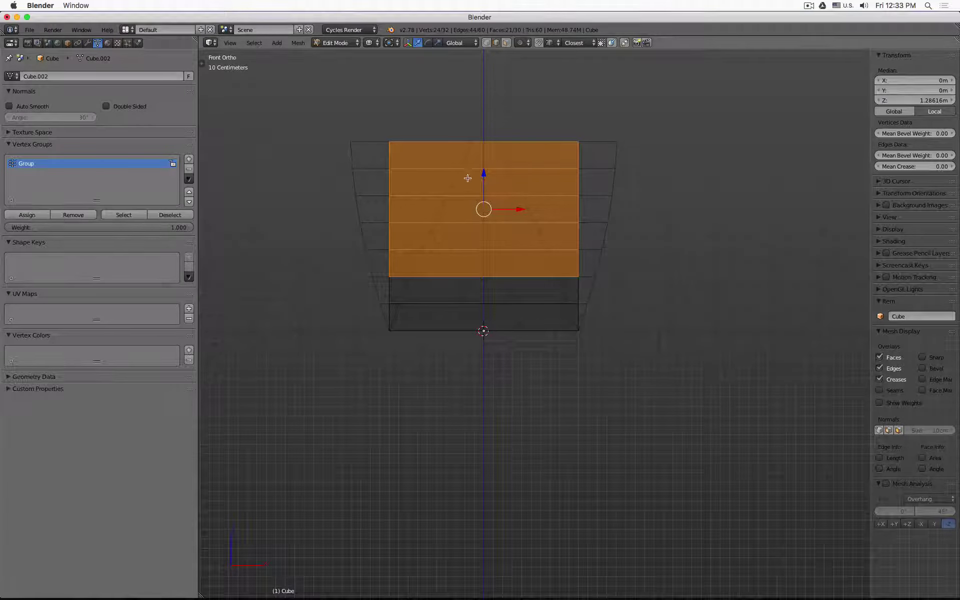
- Return to Object Mode, limit the Simple Deform modifier to the vertex group "Group", and inspect the twist in solid shading
{"action": "key", "text": "Tab"}
{"action": "left_click", "coordinate": [88, 43]}
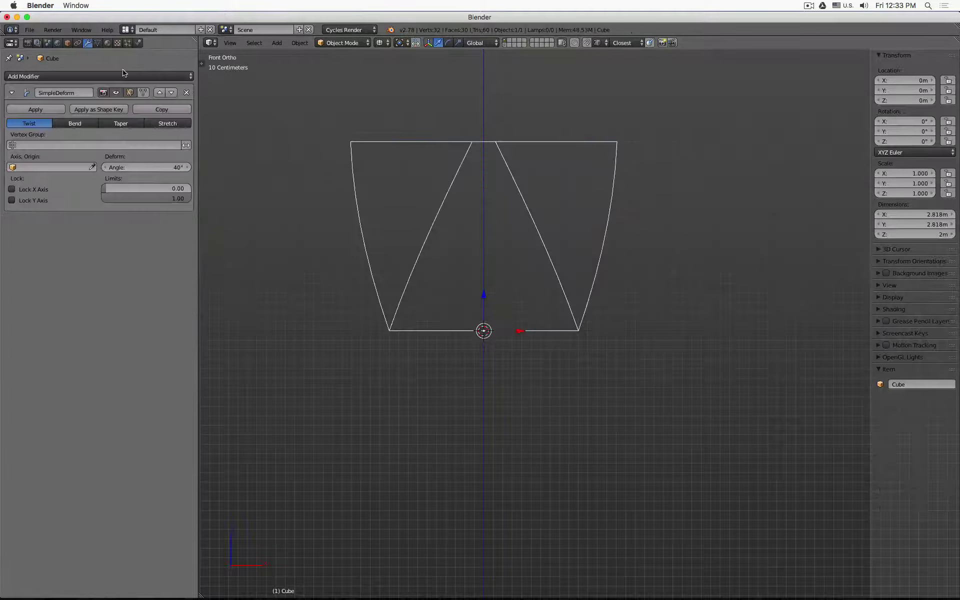
{"action": "left_click", "coordinate": [113, 145]}
{"action": "left_click", "coordinate": [52, 160]}
{"action": "key", "text": "z"}
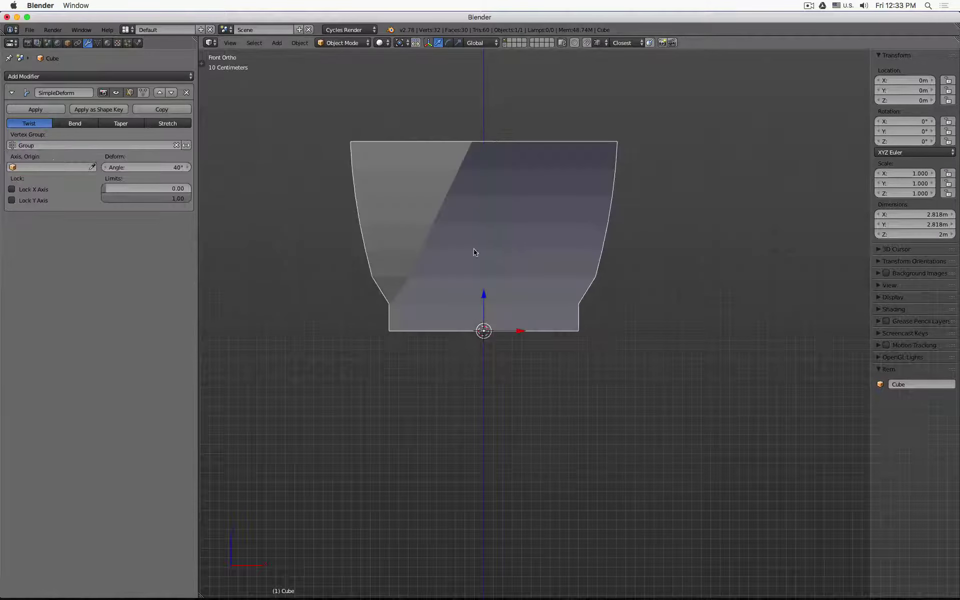
{"action": "middle_click_drag", "start_coordinate": [473, 249], "coordinate": [454, 277]}
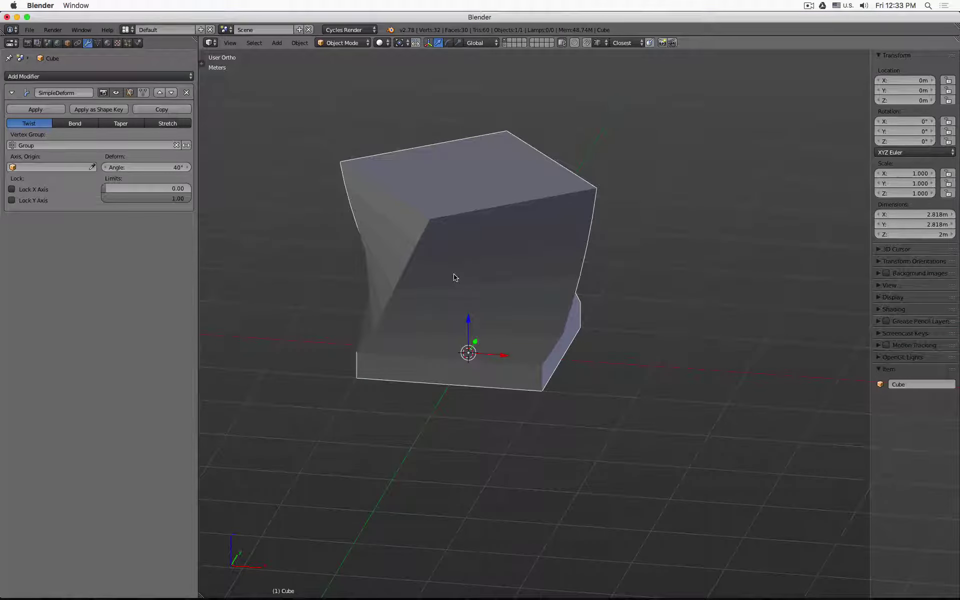
- Replace the twisted cube with a new mesh circle at the scene origin and enter Edit Mode
{"action": "key", "text": "x"}
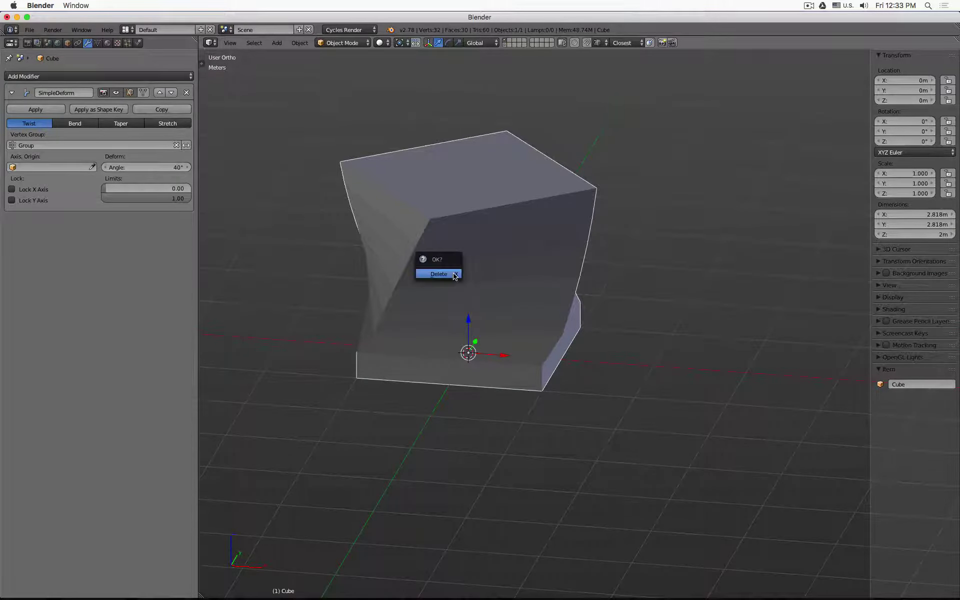
{"action": "left_click", "coordinate": [454, 276]}
{"action": "key", "text": "KP_7"}
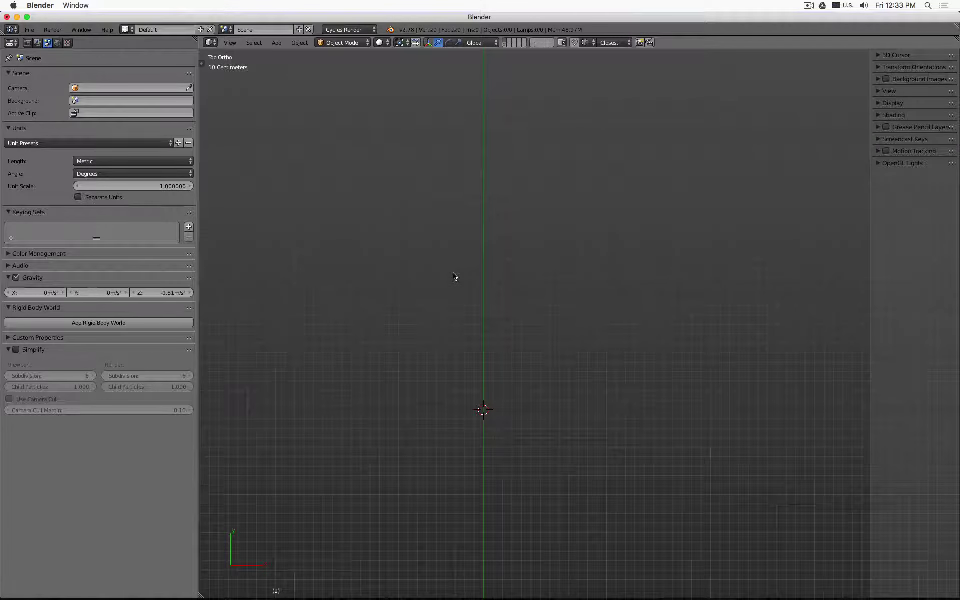
{"action": "middle_click_drag", "start_coordinate": [464, 282], "coordinate": [465, 202], "text": "shift"}
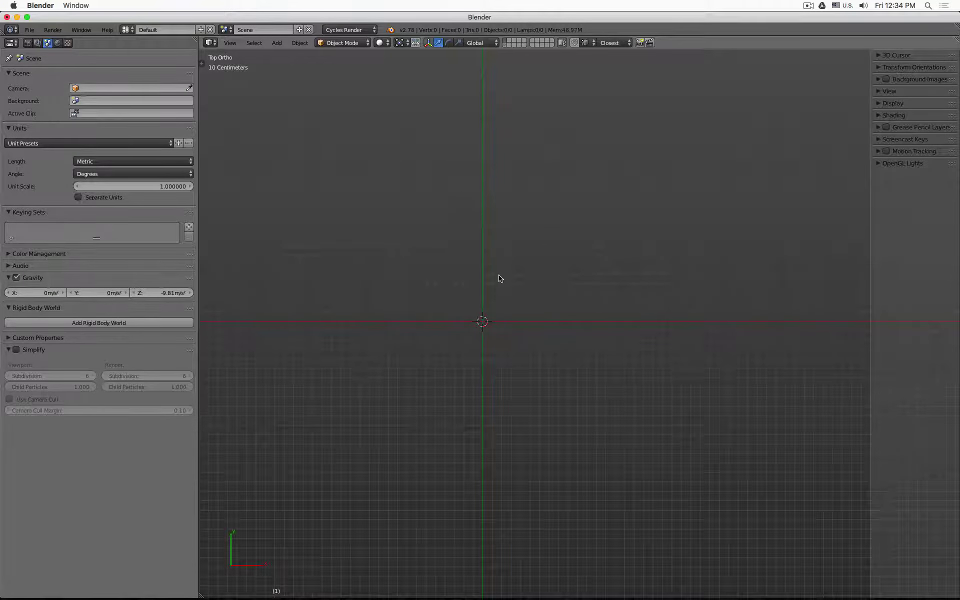
{"action": "key", "text": "shift+a"}
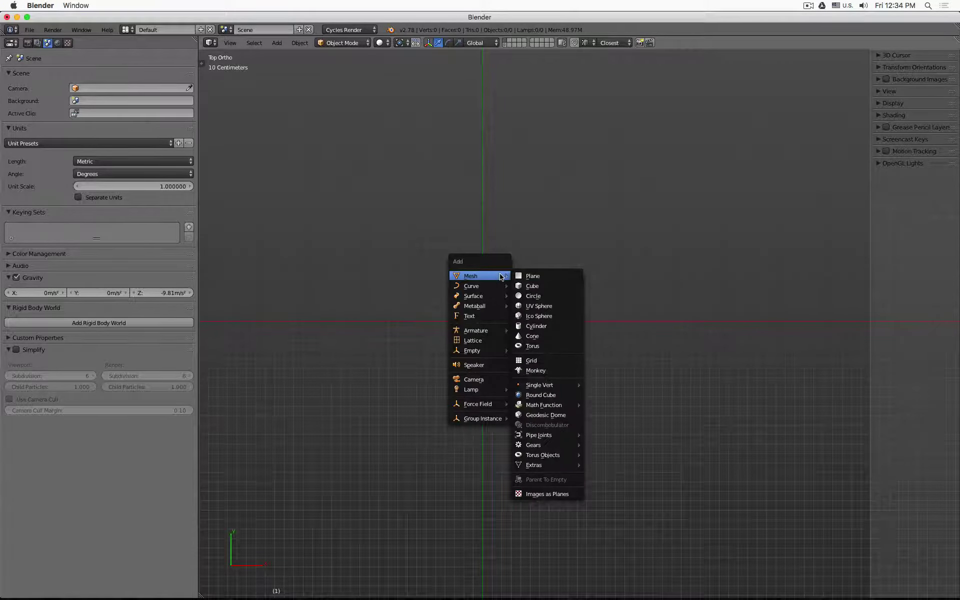
{"action": "left_click", "coordinate": [560, 297]}
{"action": "key", "text": "Tab"}
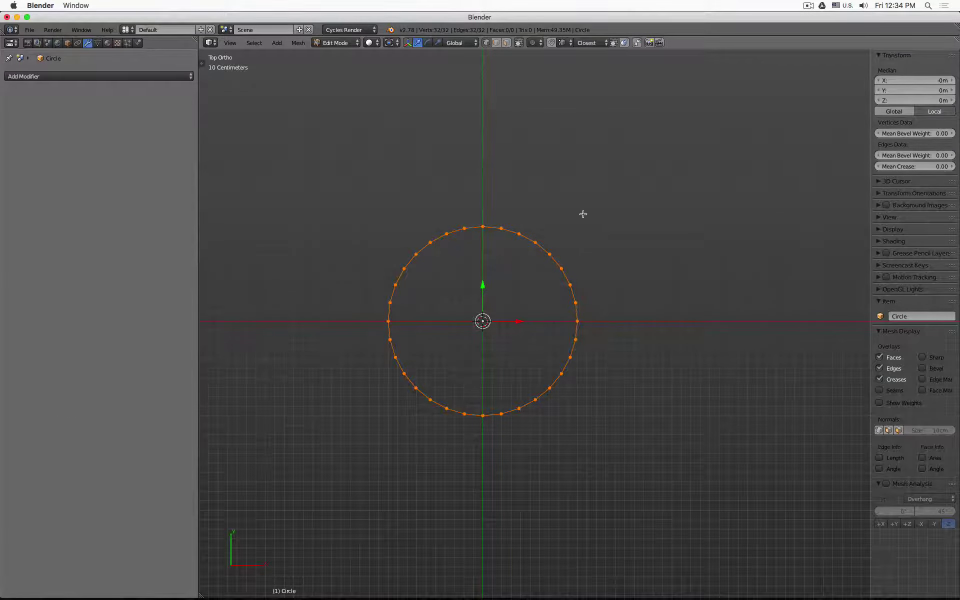
- In front view, extrude the circle upward by about 3.8 m to form the bottle's body
{"action": "key", "text": "KP_1"}
{"action": "scroll", "coordinate": [544, 388], "scroll_direction": "down", "scroll_amount": 4}
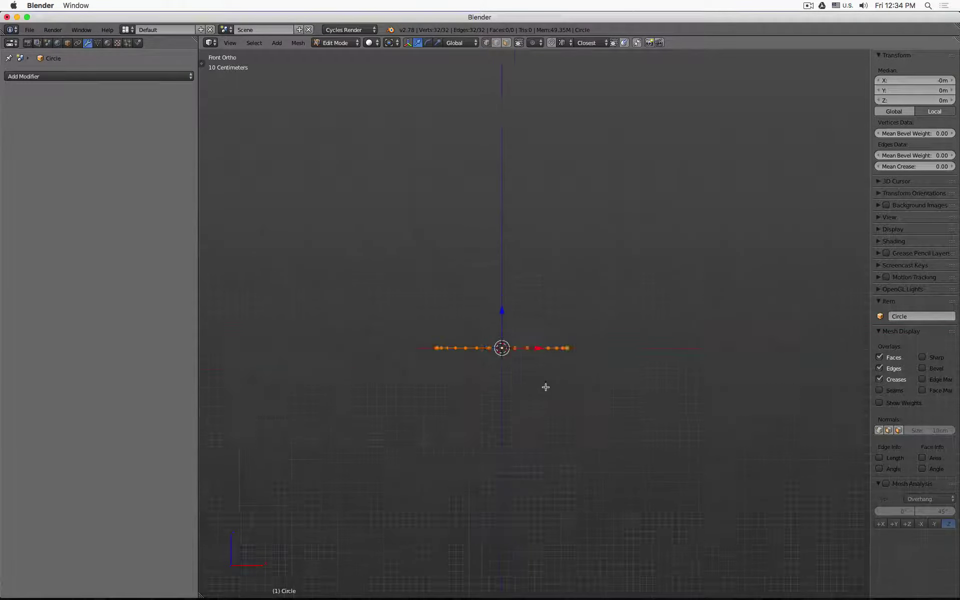
{"action": "middle_click_drag", "start_coordinate": [550, 399], "coordinate": [523, 483], "text": "shift"}
{"action": "key", "text": "e"}
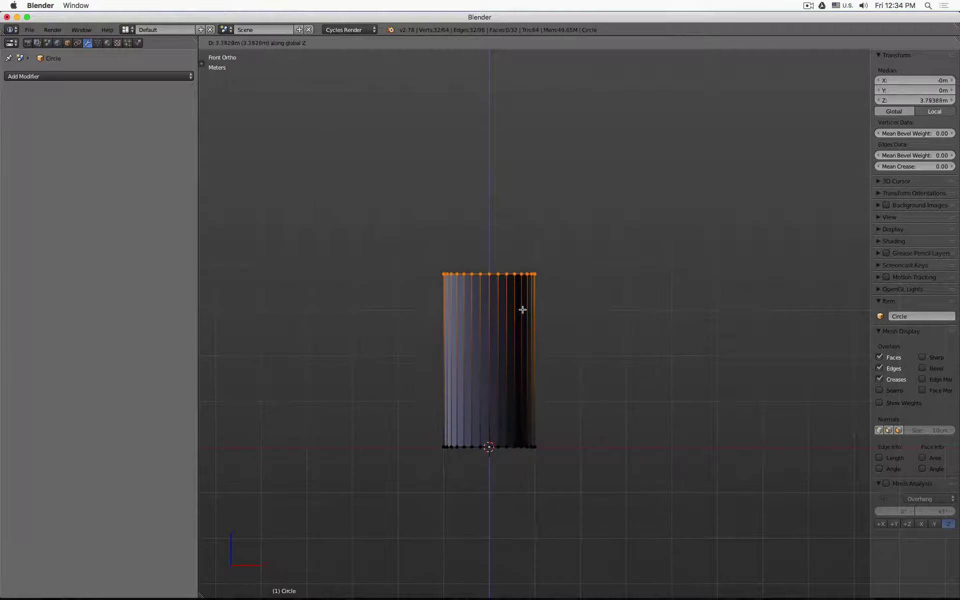
{"action": "left_click", "coordinate": [533, 349]}
- Extrude the top ring upward by about 1.4 m and scale it to about half for the bottle's shoulder
{"action": "middle_click_drag", "start_coordinate": [533, 348], "coordinate": [534, 393], "text": "shift"}
{"action": "key", "text": "e"}
{"action": "left_click", "coordinate": [533, 324]}
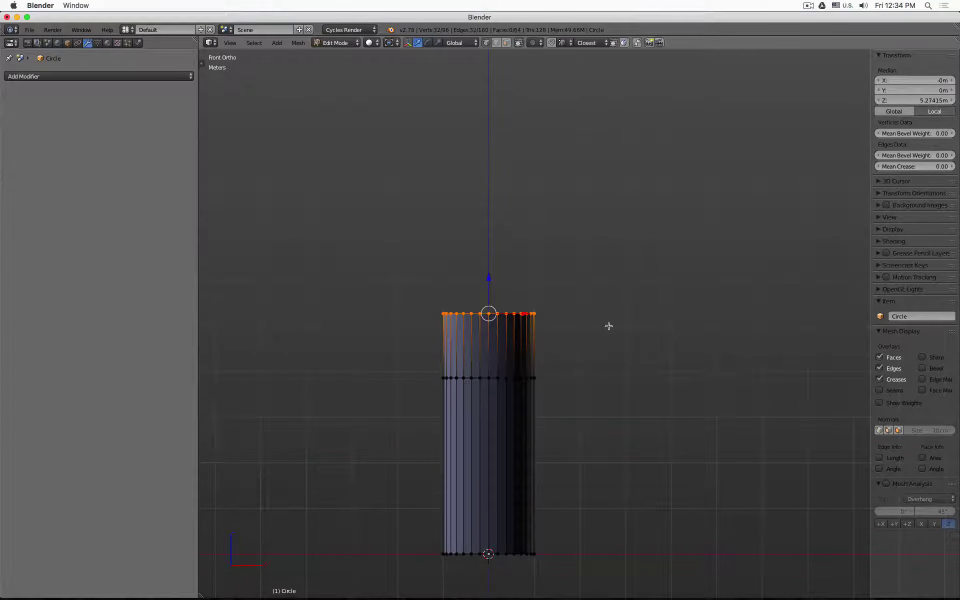
{"action": "key", "text": "s"}
{"action": "left_click", "coordinate": [536, 325]}
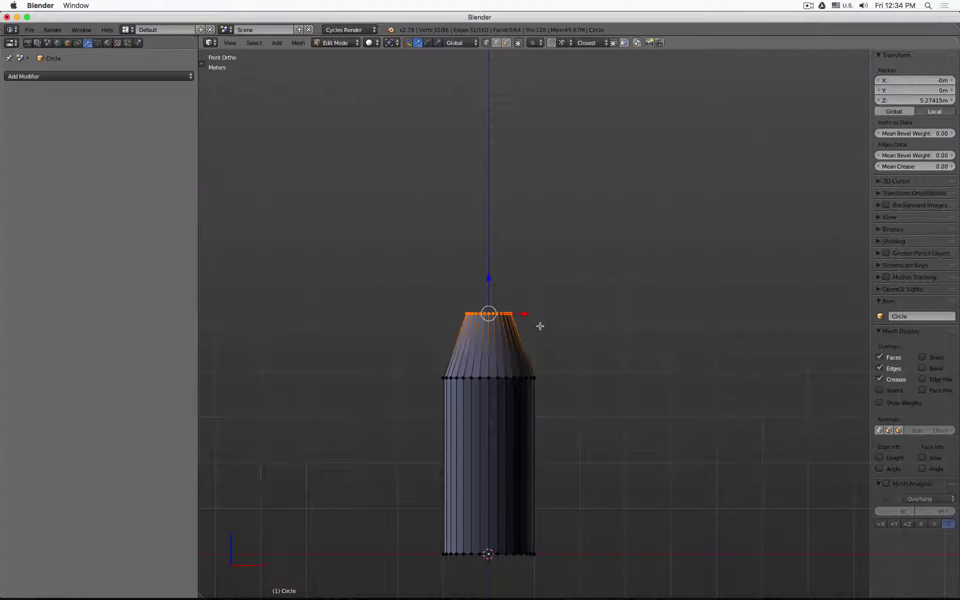
- Extrude the top ring up about 1 m as the neck, and scale both neck rings down to about 0.7
{"action": "key", "text": "e"}
{"action": "left_click", "coordinate": [545, 272]}
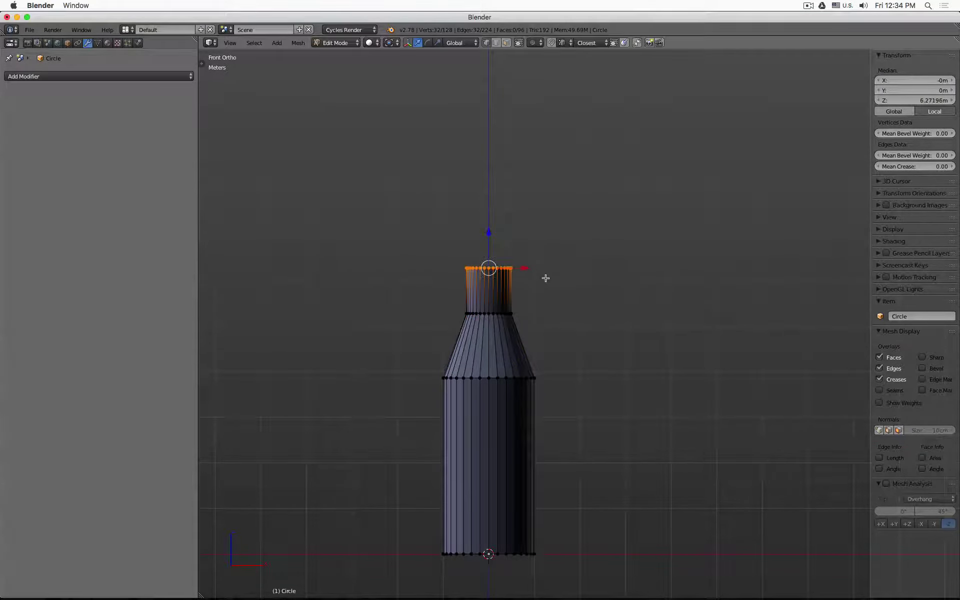
{"action": "key", "text": "z"}
{"action": "left_click_drag", "start_coordinate": [420, 225], "coordinate": [560, 322]}
{"action": "key", "text": "s"}
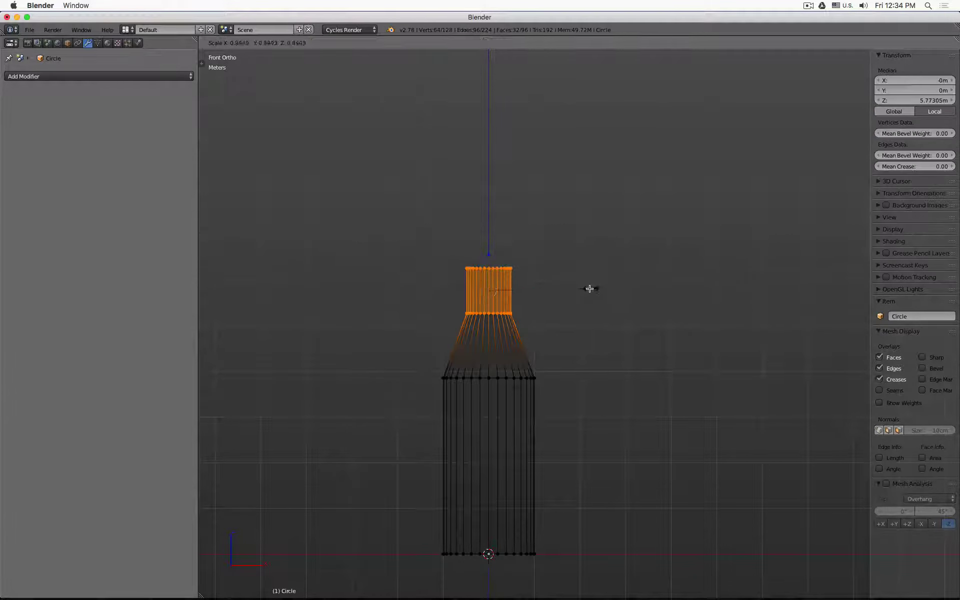
{"action": "left_click", "coordinate": [563, 290]}
- Add four evenly spaced loop cuts around the bottle's straight body
{"action": "scroll", "coordinate": [538, 316], "scroll_direction": "down", "scroll_amount": 5}
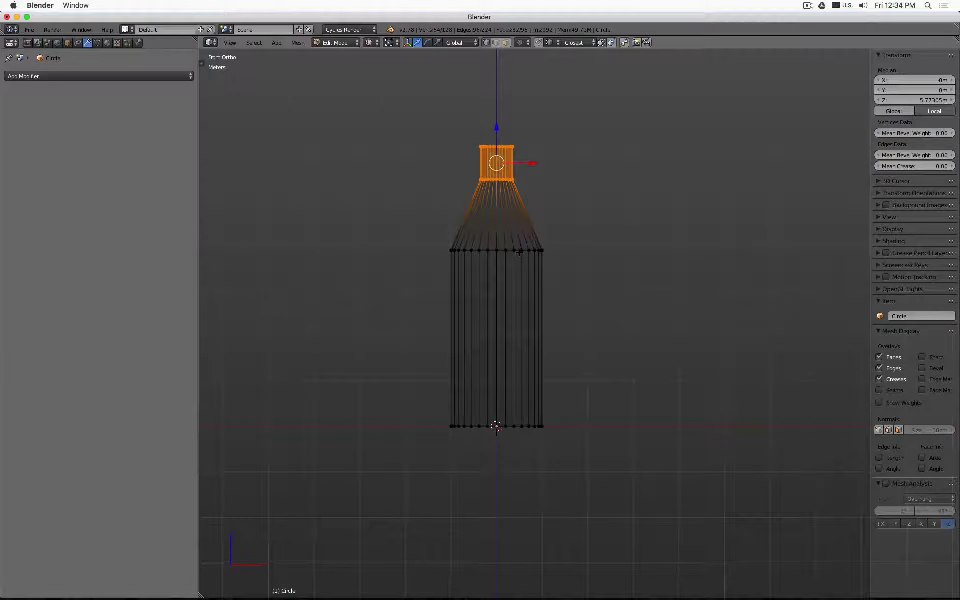
{"action": "key", "text": "a"}
{"action": "key", "text": "ctrl+r"}
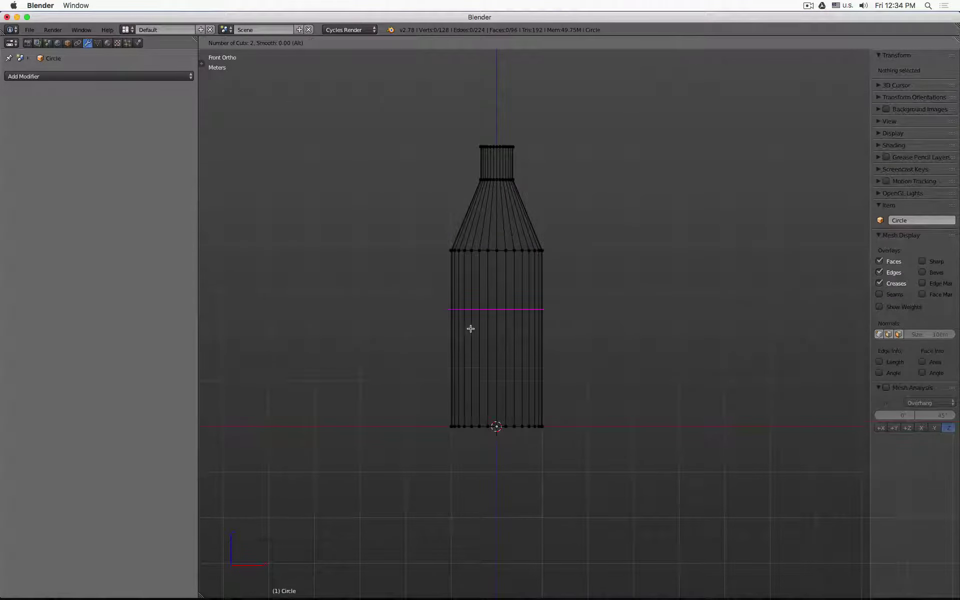
{"action": "left_click", "coordinate": [472, 328]}
{"action": "right_click", "coordinate": [472, 328]}
- Scale the two middle loops of the body inward slightly to give the bottle a narrower waist
{"action": "key", "text": "a"}
{"action": "left_click_drag", "start_coordinate": [425, 311], "coordinate": [570, 377]}
{"action": "key", "text": "s"}
{"action": "left_click", "coordinate": [586, 328]}
- Extrude the bottle's bottom ring inward to about three quarters of its size to form a flat rim
{"action": "key", "text": "a"}
{"action": "left_click_drag", "start_coordinate": [428, 415], "coordinate": [586, 457]}
{"action": "key", "text": "s"}
{"action": "left_click", "coordinate": [608, 371]}
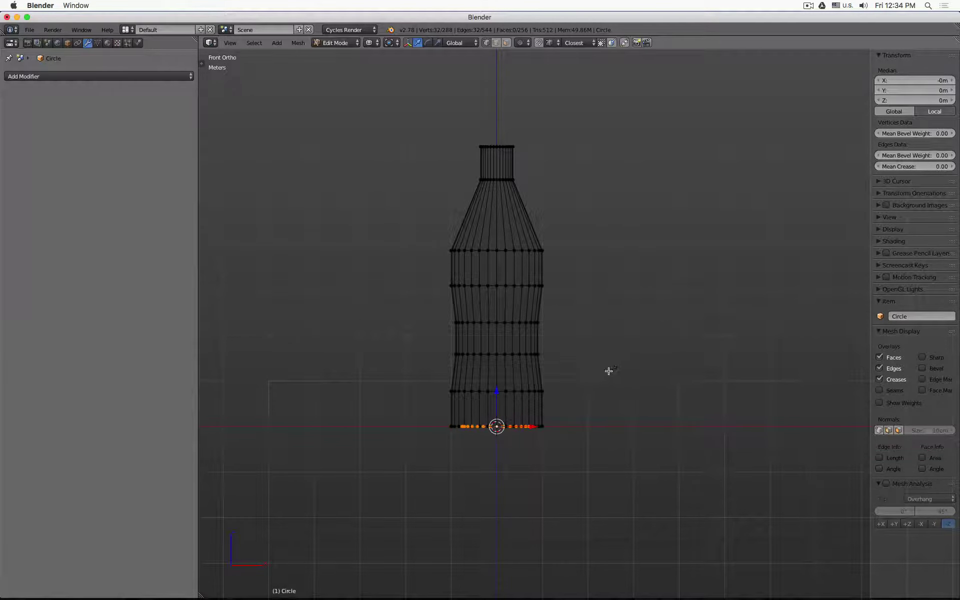
{"action": "key", "text": "a"}
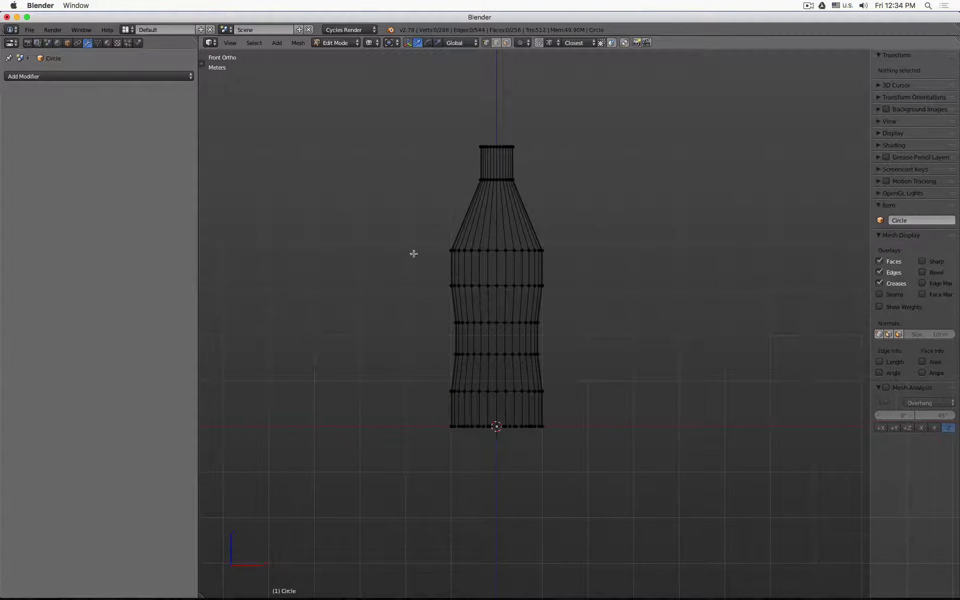
- Add a Subdivision Surface modifier with View set to 2, and display the bottle in solid shading
{"action": "left_click", "coordinate": [170, 76]}
{"action": "left_click", "coordinate": [150, 242]}
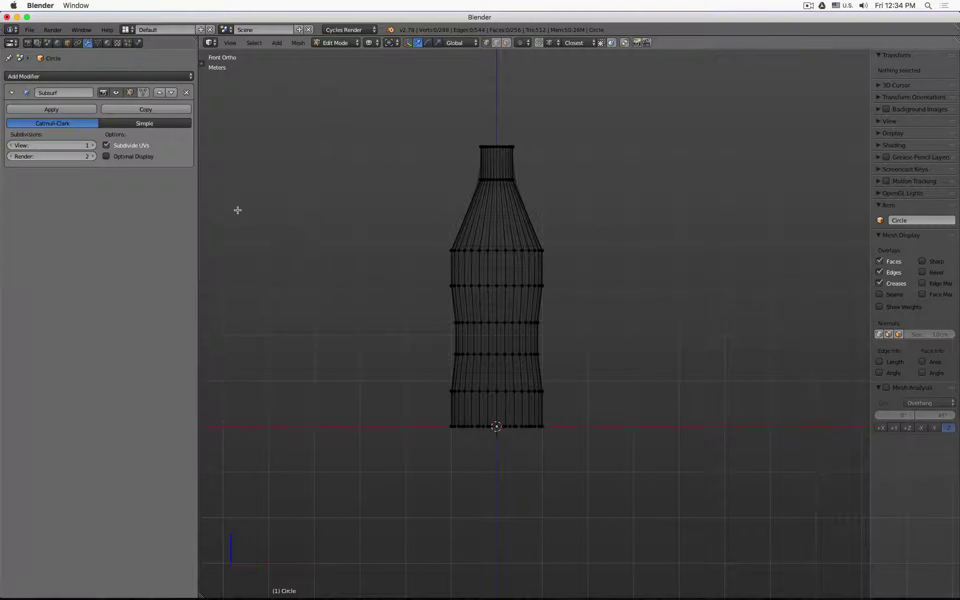
{"action": "key", "text": "z"}
{"action": "key", "text": "Tab"}
{"action": "key", "text": "Tab"}
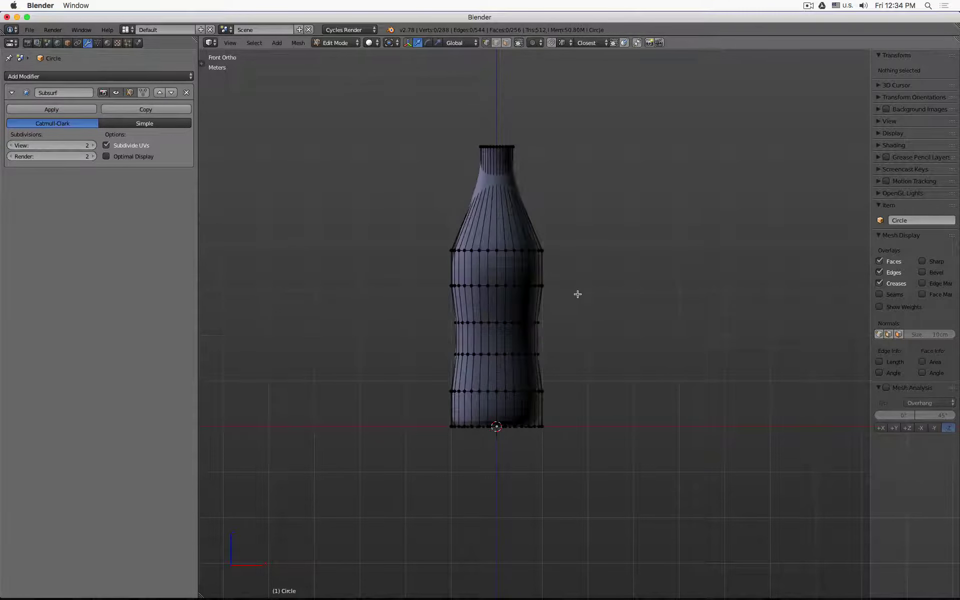
- Select the bottle's entire mesh and recalculate its normals to face outward
{"action": "key", "text": "a"}
{"action": "key", "text": "a"}
{"action": "key", "text": "a"}
{"action": "key", "text": "ctrl+n"}
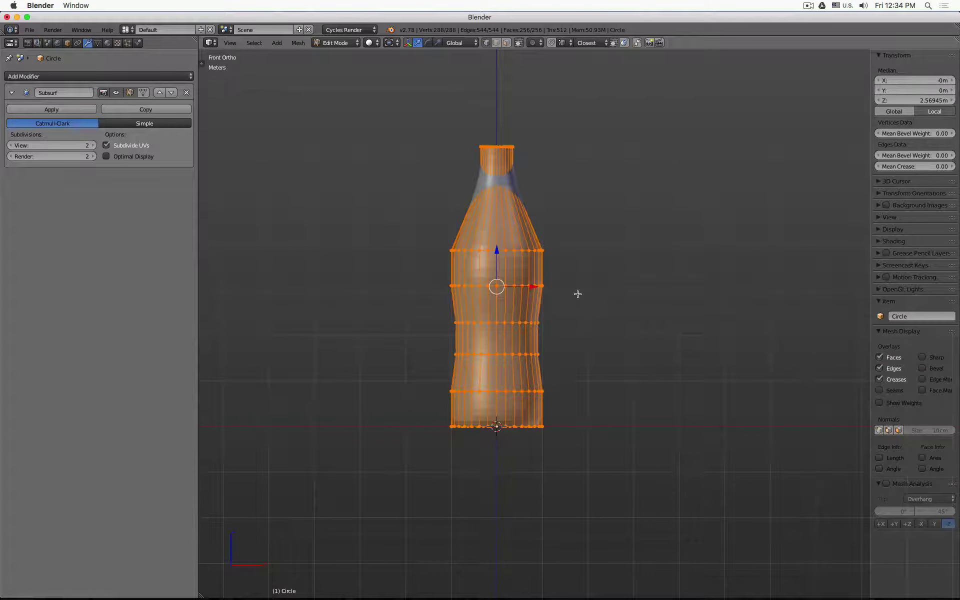
- Try to box-select a single column of body vertices on the Y axis from the top wireframe view
{"action": "key", "text": "KP_7"}
{"action": "key", "text": "z"}
{"action": "scroll", "coordinate": [484, 276], "scroll_direction": "up", "scroll_amount": 5}
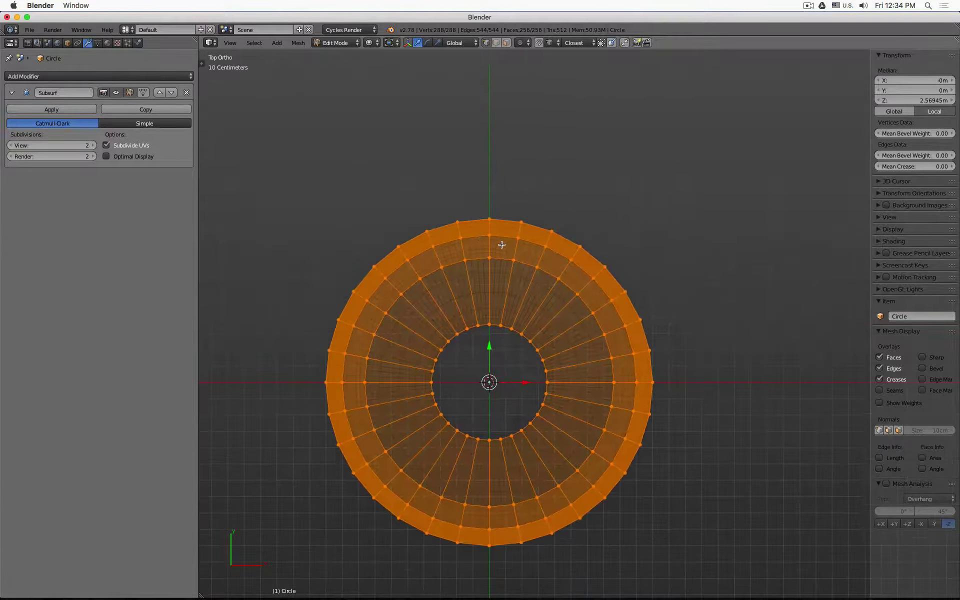
{"action": "key", "text": "a"}
{"action": "key", "text": "b"}
{"action": "left_click_drag", "start_coordinate": [481, 199], "coordinate": [497, 268]}
{"action": "scroll", "coordinate": [497, 268], "scroll_direction": "down", "scroll_amount": 1}
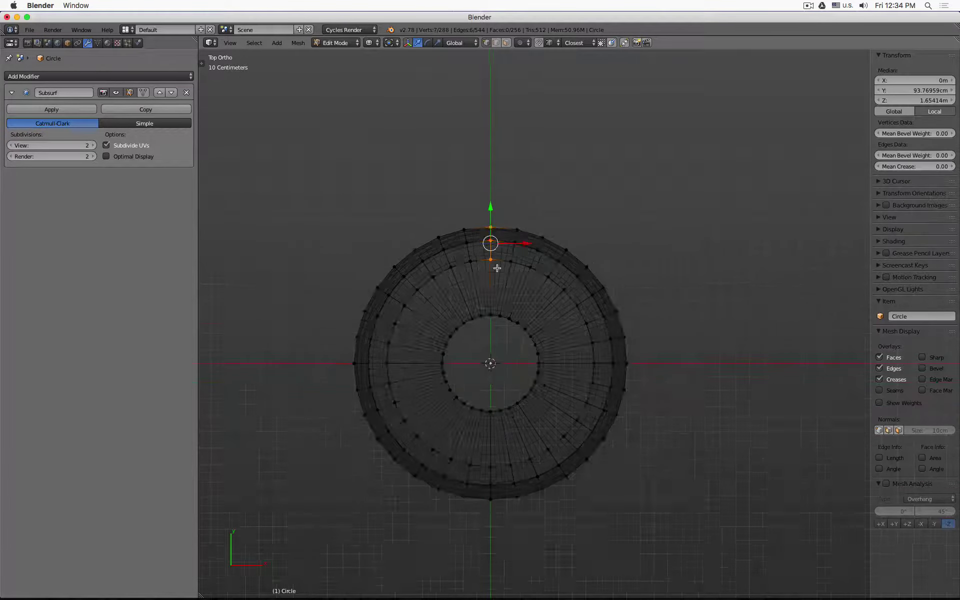
{"action": "key", "text": "z"}
{"action": "mouse_move", "coordinate": [497, 268]}
{"action": "middle_mouse_down"}
{"action": "mouse_move", "coordinate": [520, 225]}
{"action": "mouse_move", "coordinate": [527, 237]}
{"action": "middle_mouse_up"}
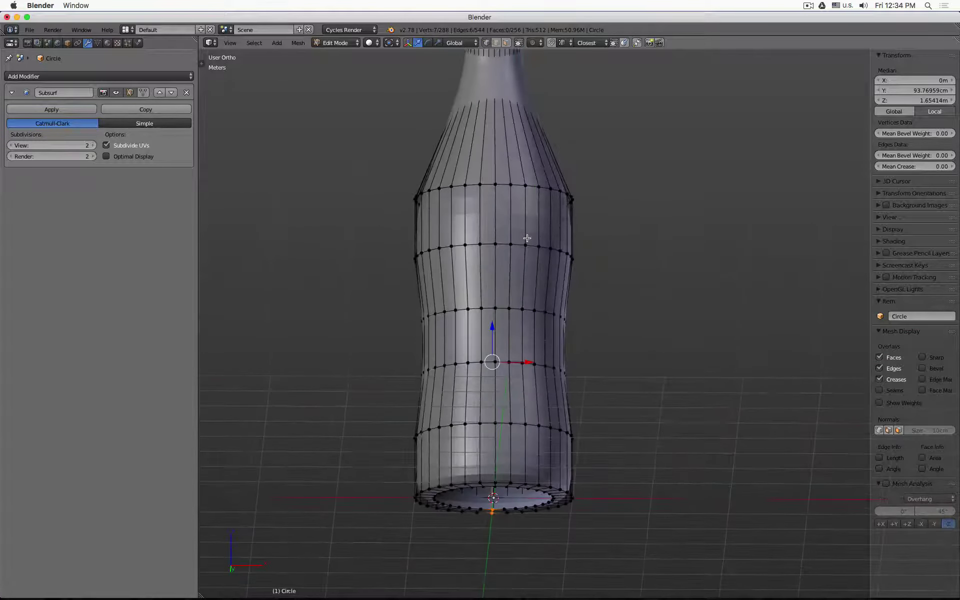
- In front wireframe view, select the bottle's lowest vertex rings, including the base rim, and hide them
{"action": "key", "text": "KP_1"}
{"action": "key", "text": "z"}
{"action": "key", "text": "a"}
{"action": "key", "text": "b"}
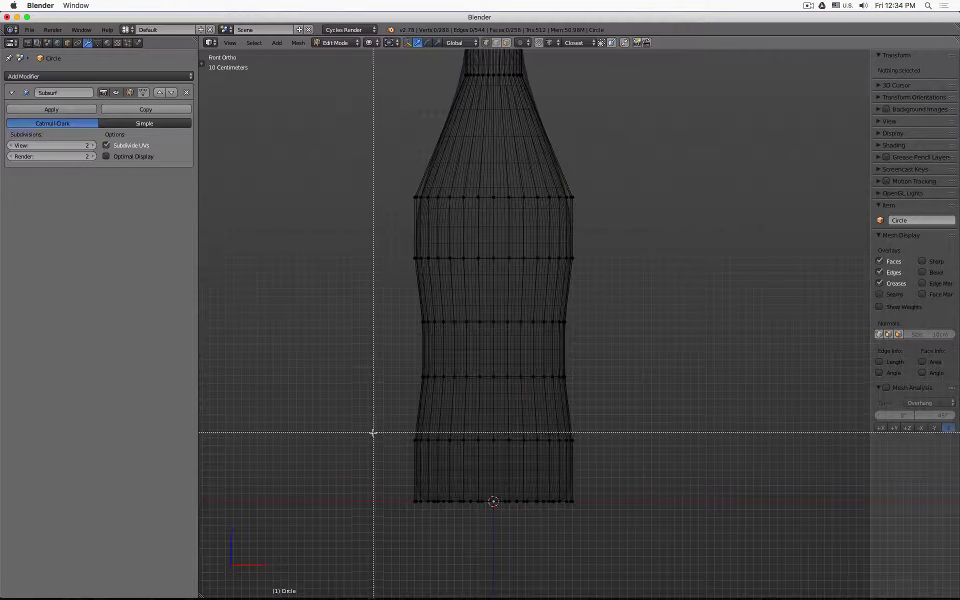
{"action": "left_click_drag", "start_coordinate": [366, 416], "coordinate": [700, 546]}
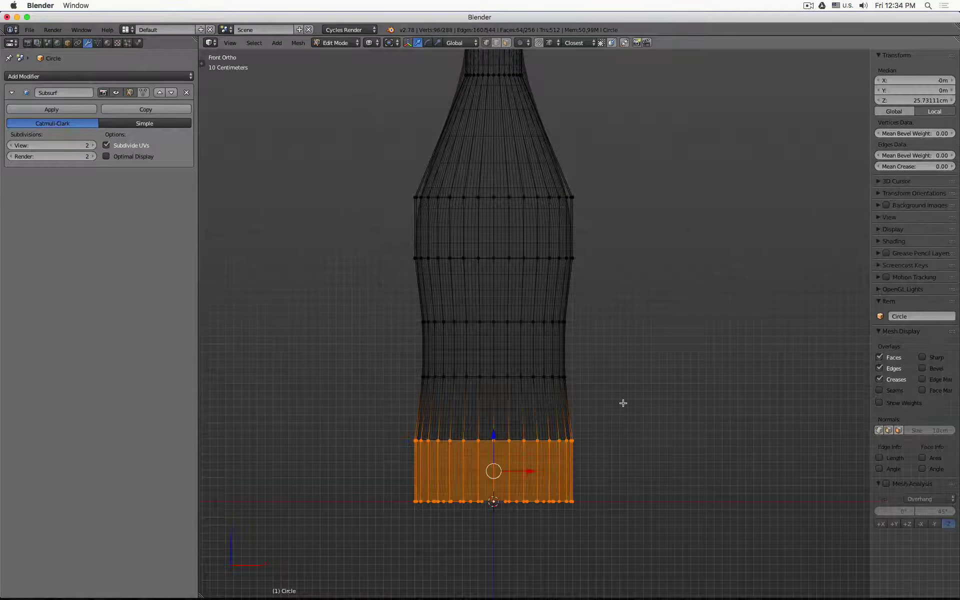
{"action": "key", "text": "a"}
- Hide the sidebar and the neck's two vertex rings, leaving the remaining body rings in a close top view
{"action": "scroll", "coordinate": [622, 403], "scroll_direction": "down", "scroll_amount": 3}
{"action": "key", "text": "n"}
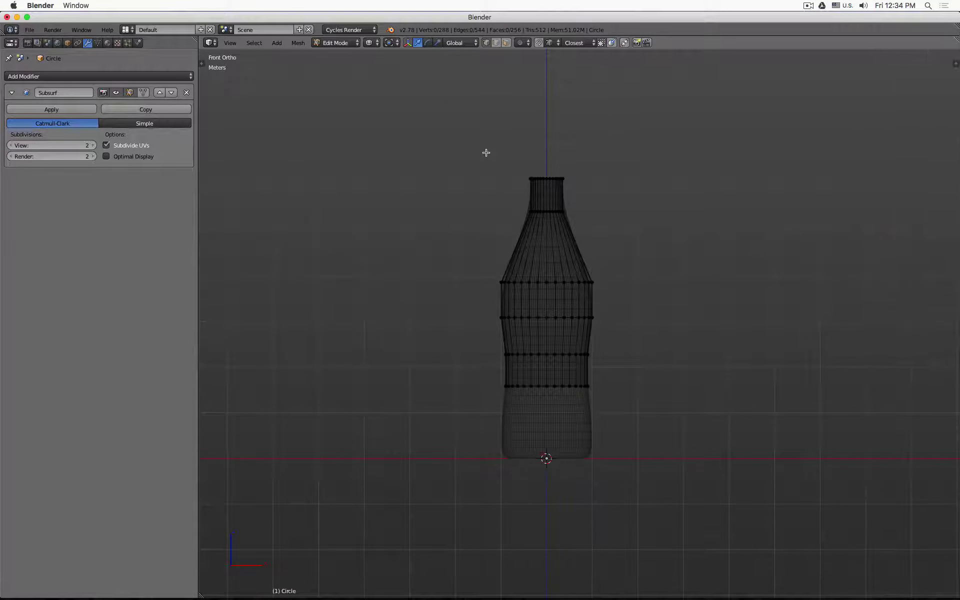
{"action": "left_click_drag", "start_coordinate": [487, 144], "coordinate": [621, 222]}
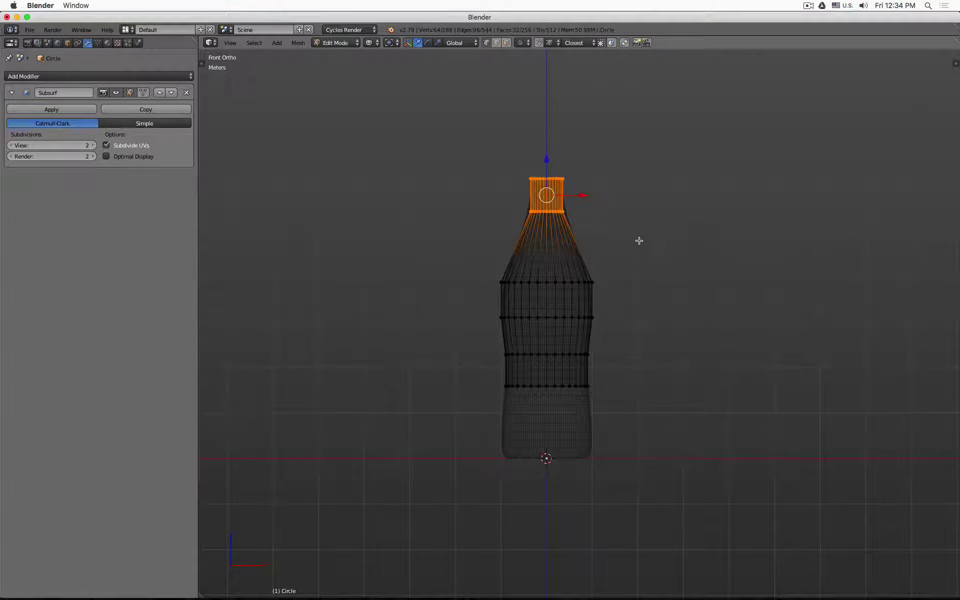
{"action": "key", "text": "a"}
{"action": "key", "text": "KP_7"}
{"action": "scroll", "coordinate": [570, 281], "scroll_direction": "up", "scroll_amount": 6}
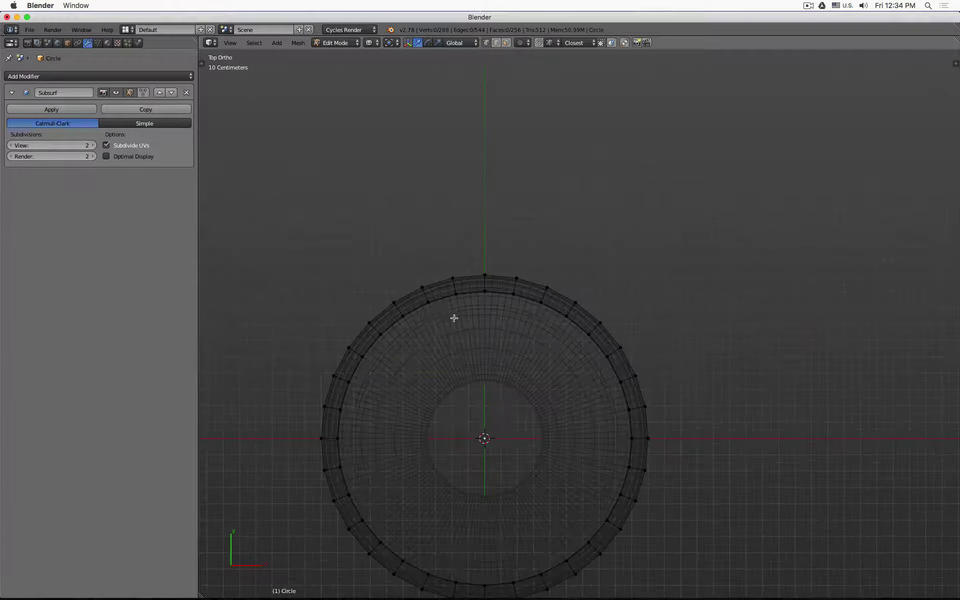
- Box-select the body's vertex columns lying on the Y axis and on the X axis
{"action": "scroll", "coordinate": [453, 318], "scroll_direction": "down", "scroll_amount": 2}
{"action": "key", "text": "b"}
{"action": "left_click_drag", "start_coordinate": [506, 163], "coordinate": [525, 490]}
{"action": "key", "text": "b"}
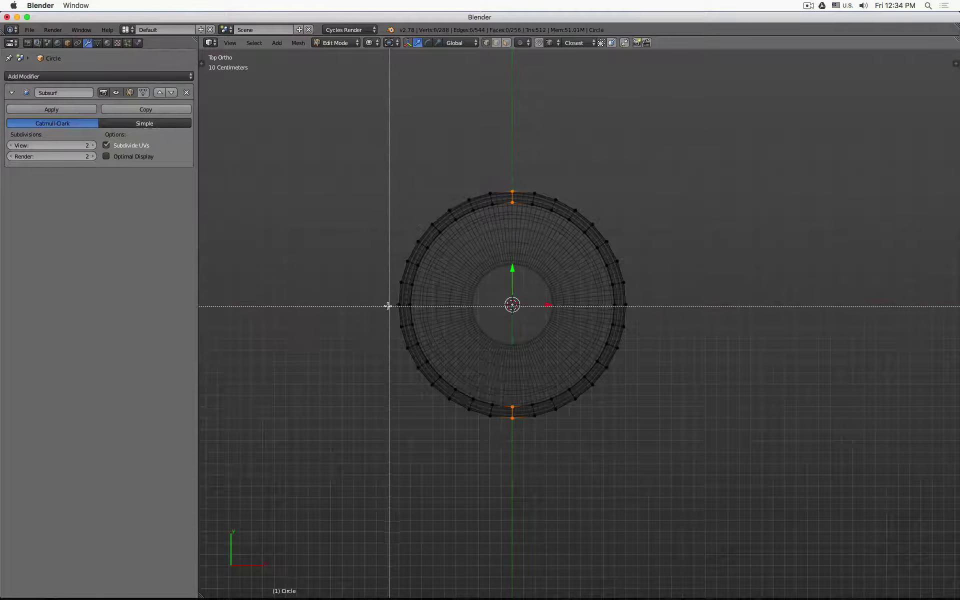
{"action": "left_click_drag", "start_coordinate": [371, 292], "coordinate": [698, 328]}
- Add the body's four diagonal vertex columns to the selection, halfway between the axis columns
{"action": "key", "text": "b"}
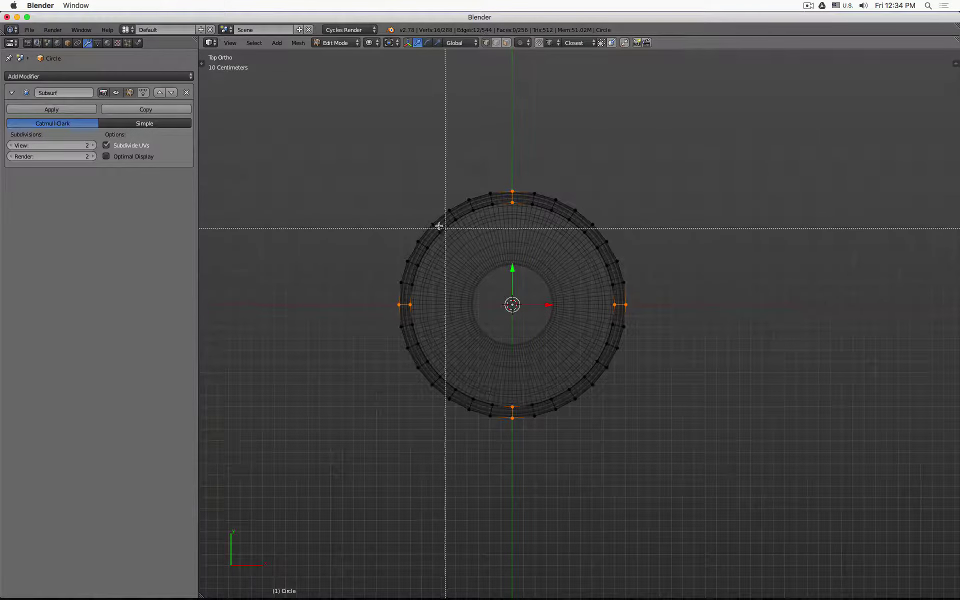
{"action": "left_click_drag", "start_coordinate": [426, 213], "coordinate": [459, 251]}
{"action": "key", "text": "b"}
{"action": "left_click_drag", "start_coordinate": [448, 372], "coordinate": [430, 390]}
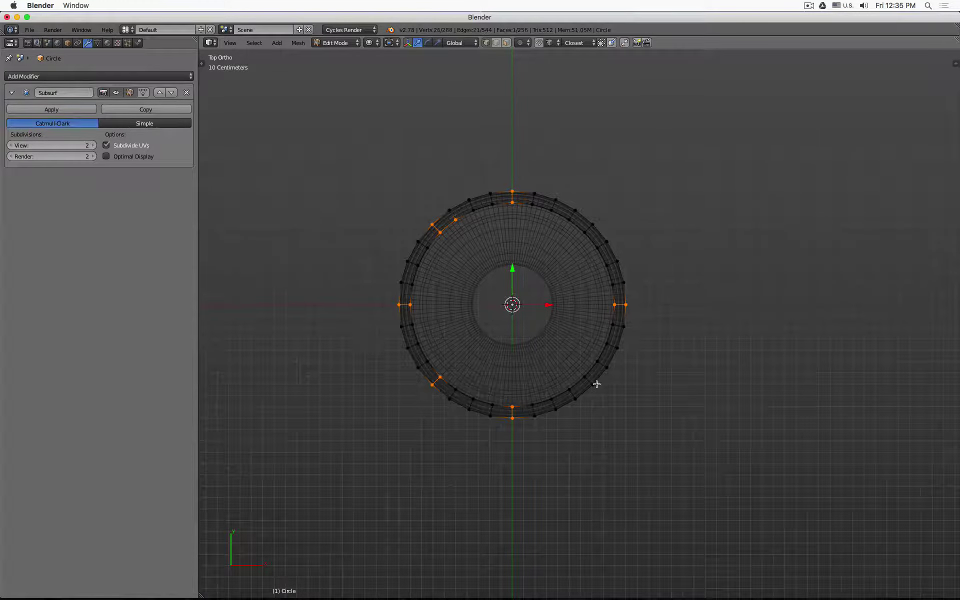
{"action": "key", "text": "b"}
{"action": "left_click_drag", "start_coordinate": [582, 375], "coordinate": [591, 386]}
{"action": "key", "text": "b"}
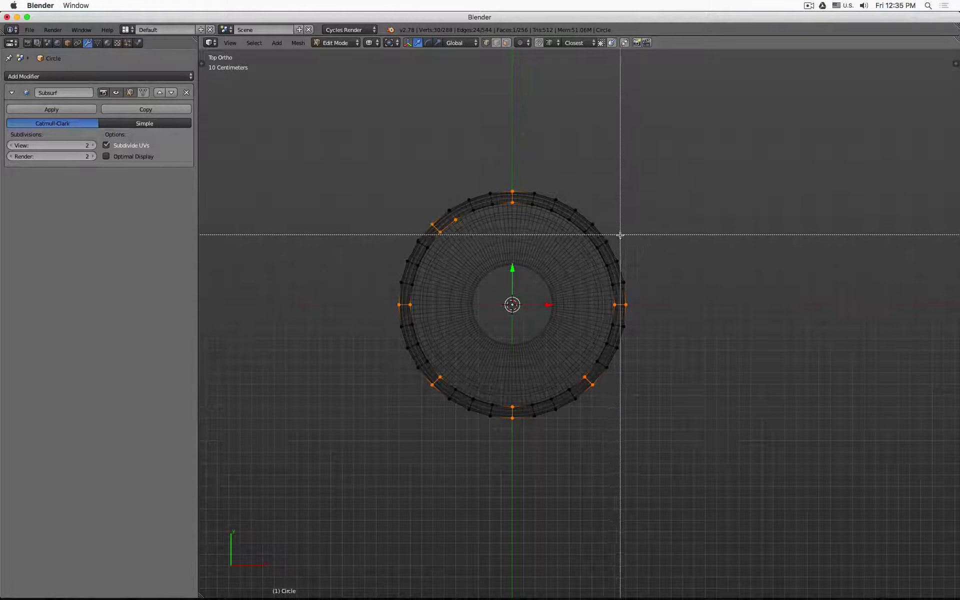
{"action": "left_click_drag", "start_coordinate": [598, 217], "coordinate": [578, 241]}
- Deselect the vertices around the upper-left diagonal and reselect only that diagonal's own column
{"action": "key", "text": "b"}
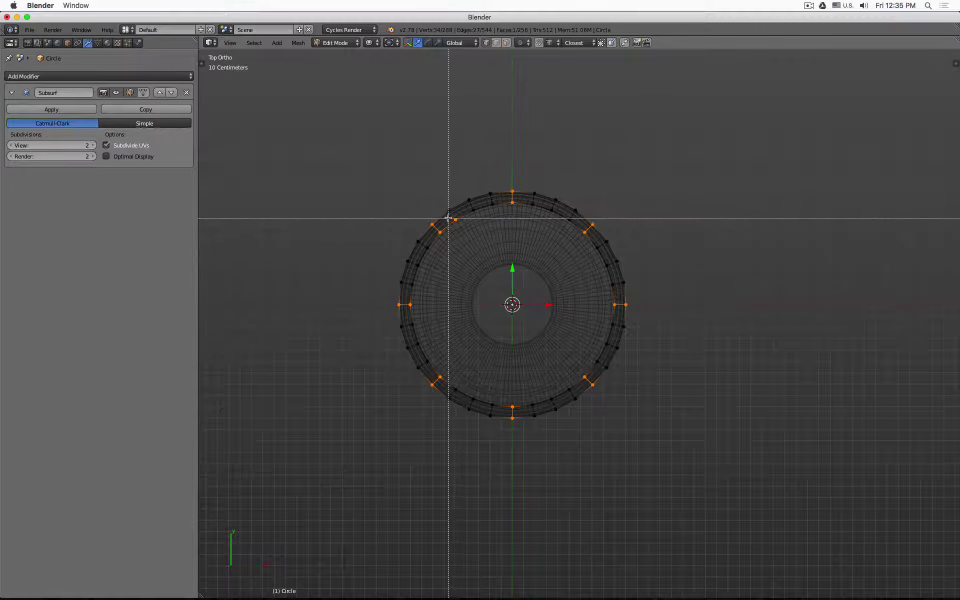
{"action": "left_click_drag", "start_coordinate": [418, 205], "coordinate": [448, 232]}
{"action": "key", "text": "b"}
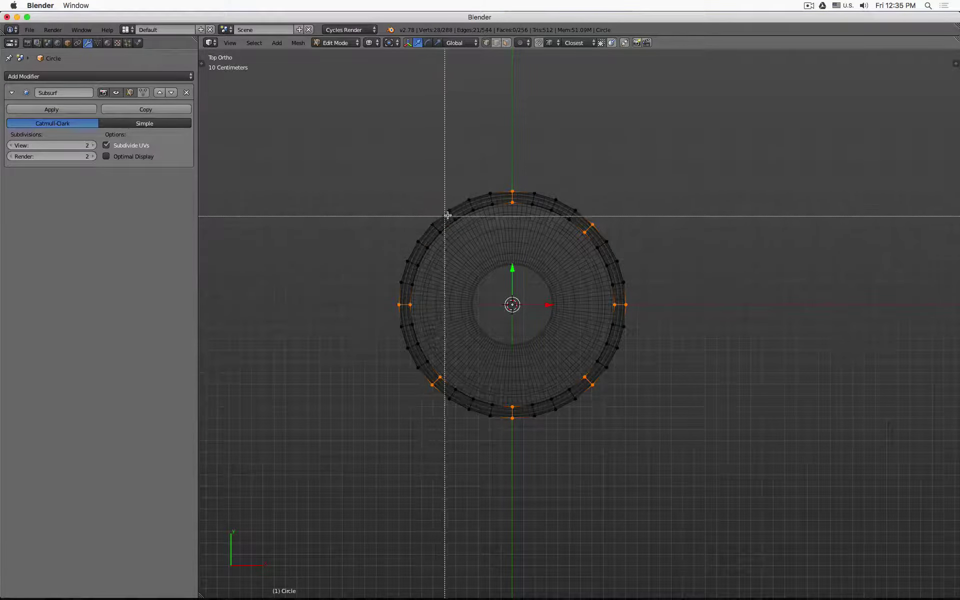
{"action": "left_click_drag", "start_coordinate": [424, 215], "coordinate": [442, 238]}
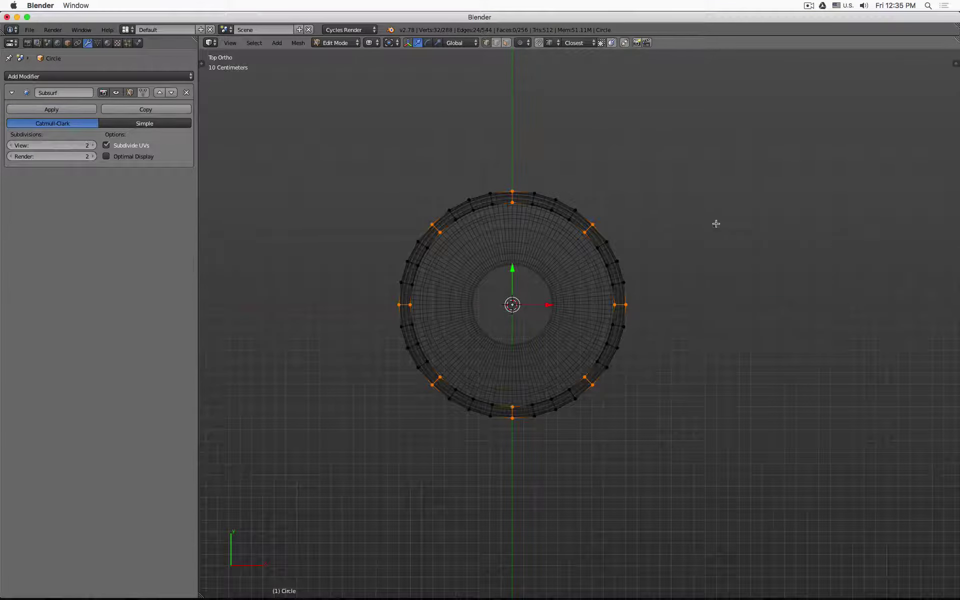
- Scale the eight selected columns inward to about 0.85 in X and Y only, excluding Z
{"action": "key", "text": "s"}
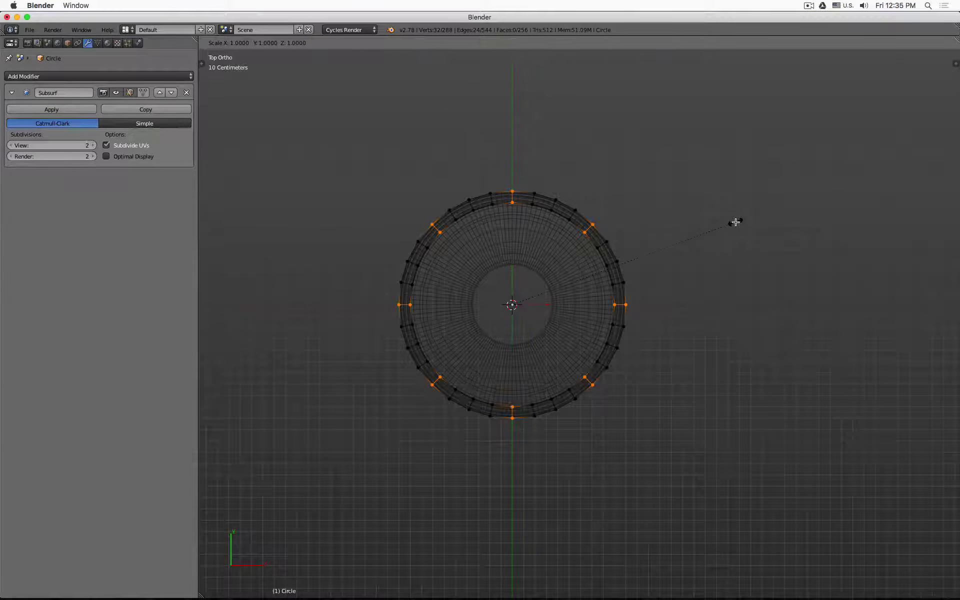
{"action": "key", "text": "shift+z"}
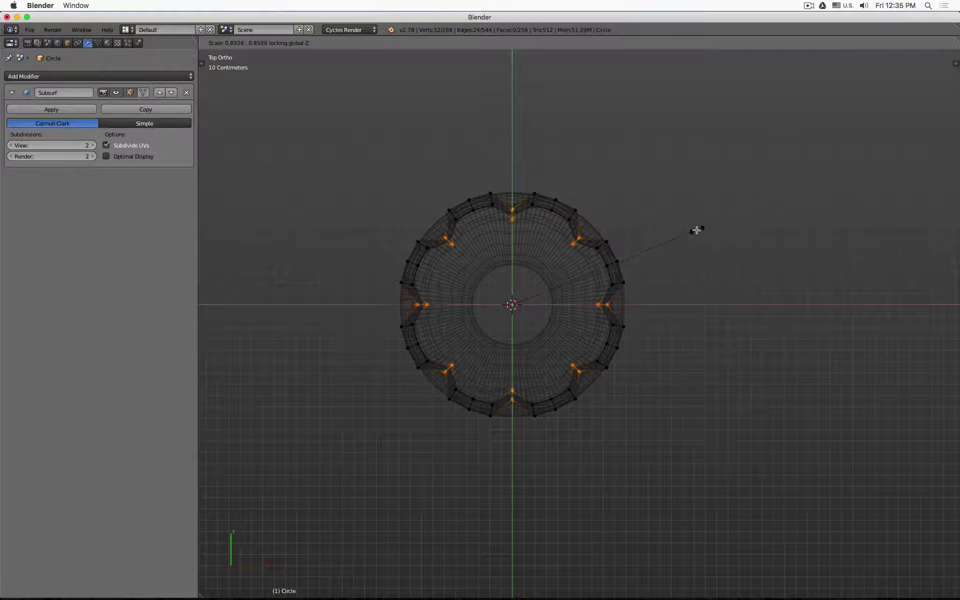
{"action": "left_click", "coordinate": [695, 231]}
{"action": "key", "text": "z"}
{"action": "scroll", "coordinate": [645, 249], "scroll_direction": "down", "scroll_amount": 3}
{"action": "middle_click_drag", "start_coordinate": [638, 267], "coordinate": [712, 183]}
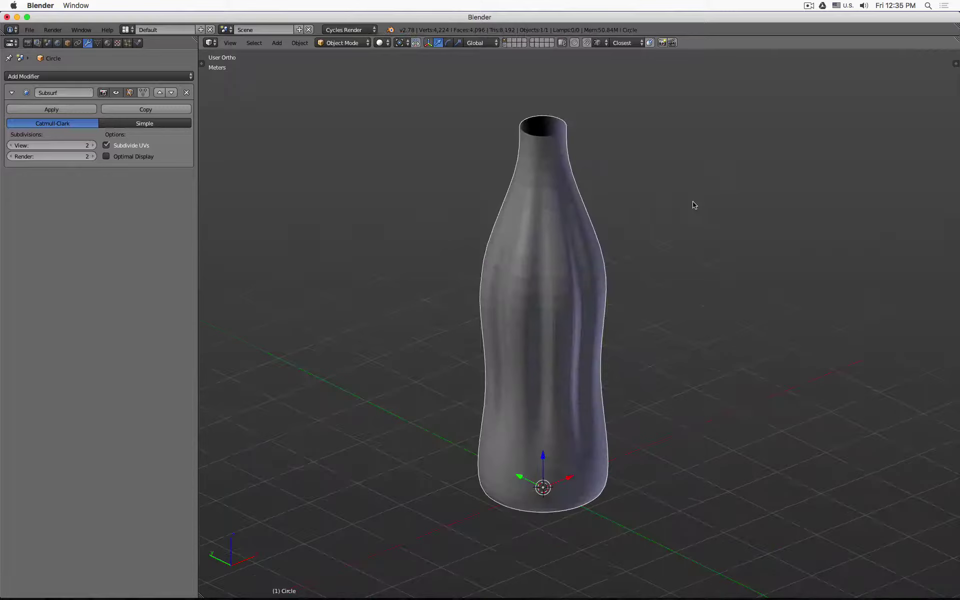
- Reveal the bottle's hidden neck and base vertices, and apply Shade Smooth to the bottle in Object Mode
{"action": "middle_click_drag", "start_coordinate": [693, 205], "coordinate": [470, 276]}
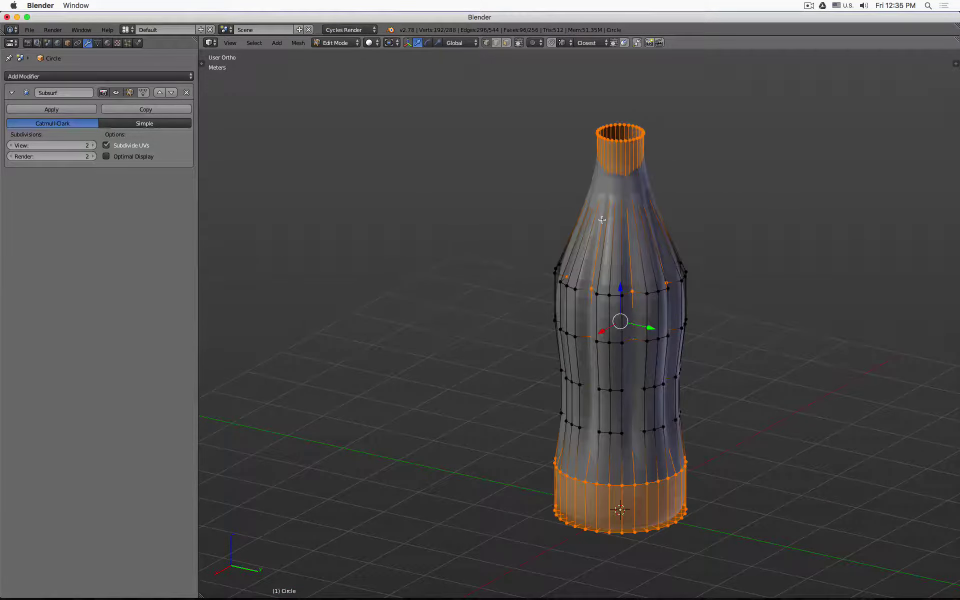
{"action": "key", "text": "z"}
{"action": "key", "text": "z"}
{"action": "key", "text": "Tab"}
{"action": "key", "text": "space"}
{"action": "type", "text": "SHADE"}
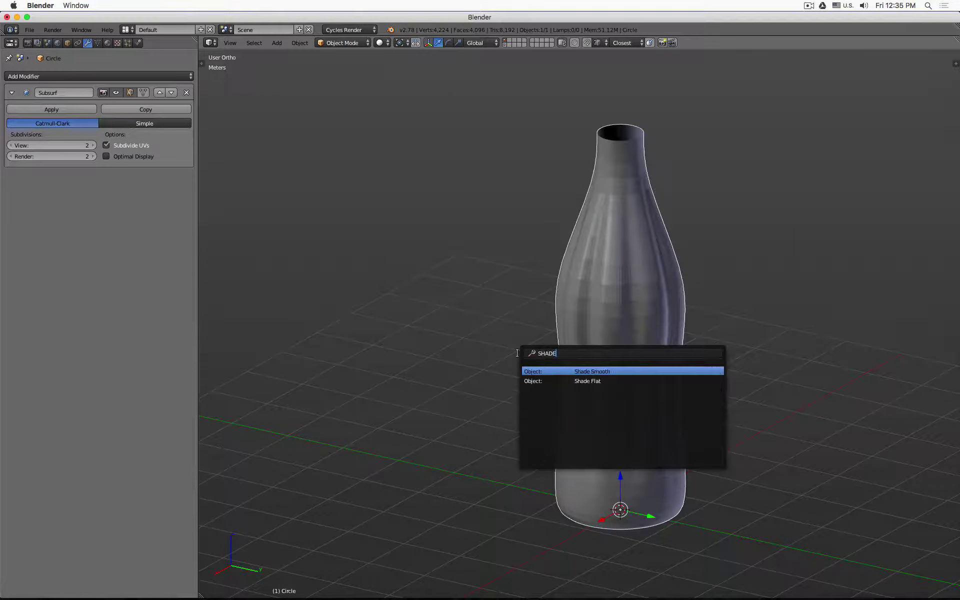
{"action": "key", "text": "Return"}
{"action": "middle_click_drag", "start_coordinate": [748, 443], "coordinate": [593, 469]}
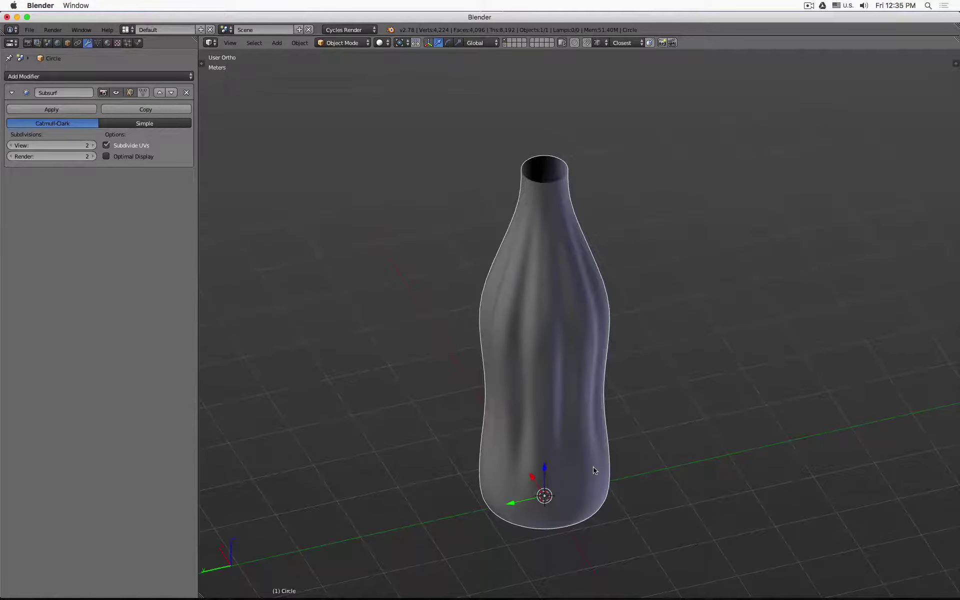
- Add a Simple Deform modifier in Twist mode to the bottle and bring its angle down to nearly 0°
{"action": "key", "text": "KP_1"}
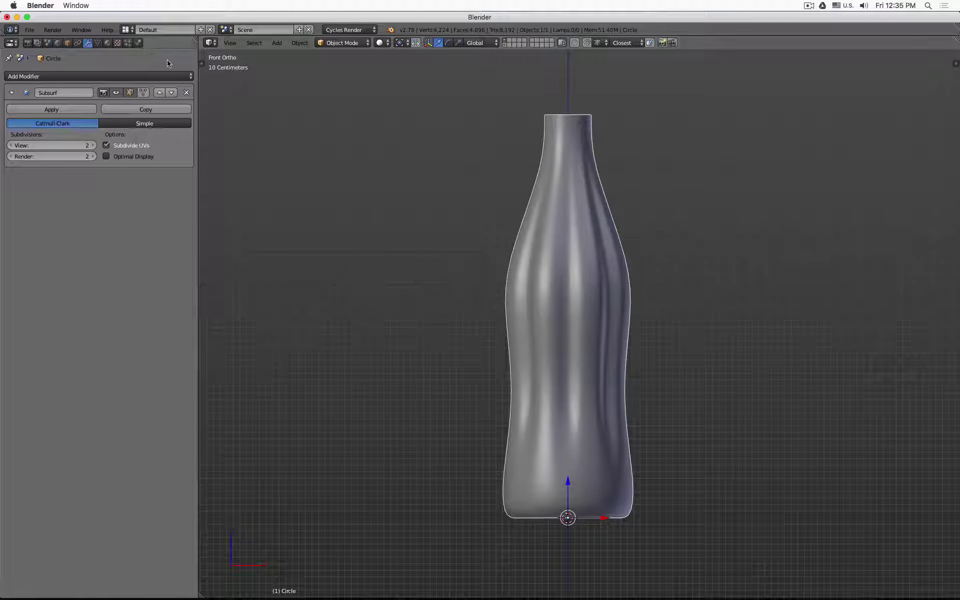
{"action": "left_click", "coordinate": [183, 76]}
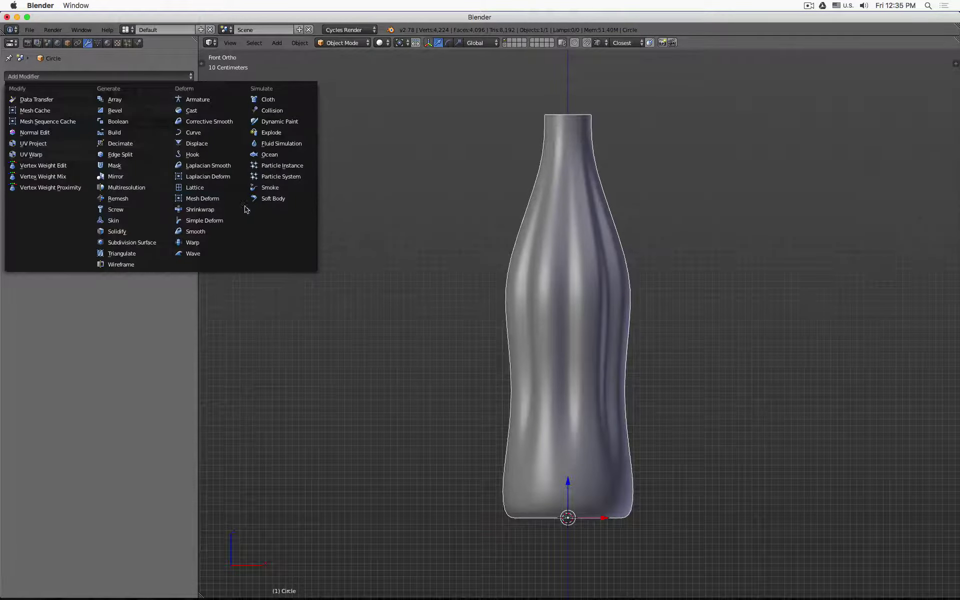
{"action": "left_click", "coordinate": [241, 221]}
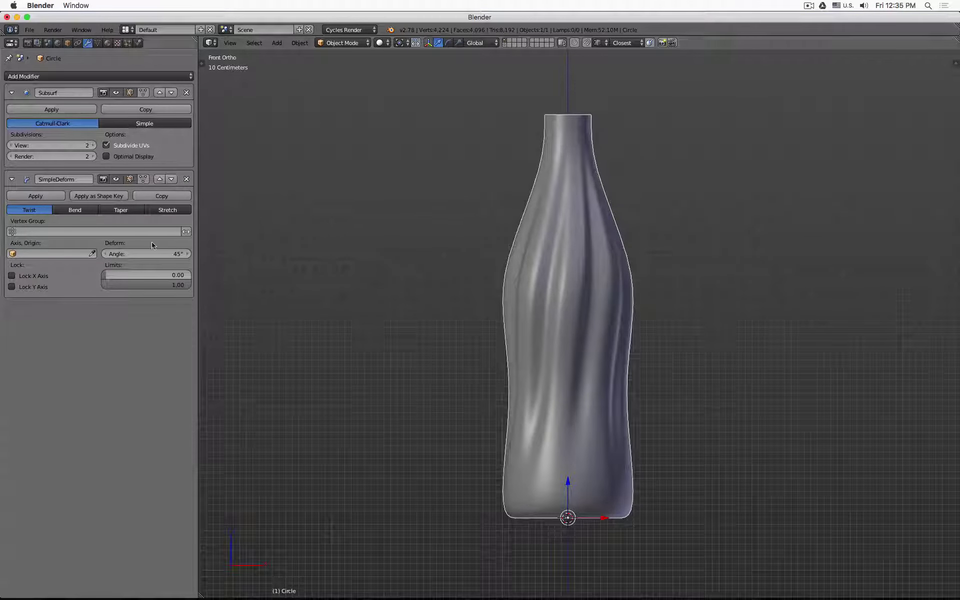
{"action": "left_click_drag", "start_coordinate": [150, 254], "coordinate": [190, 254]}
{"action": "left_click_drag", "start_coordinate": [150, 254], "coordinate": [165, 253]}
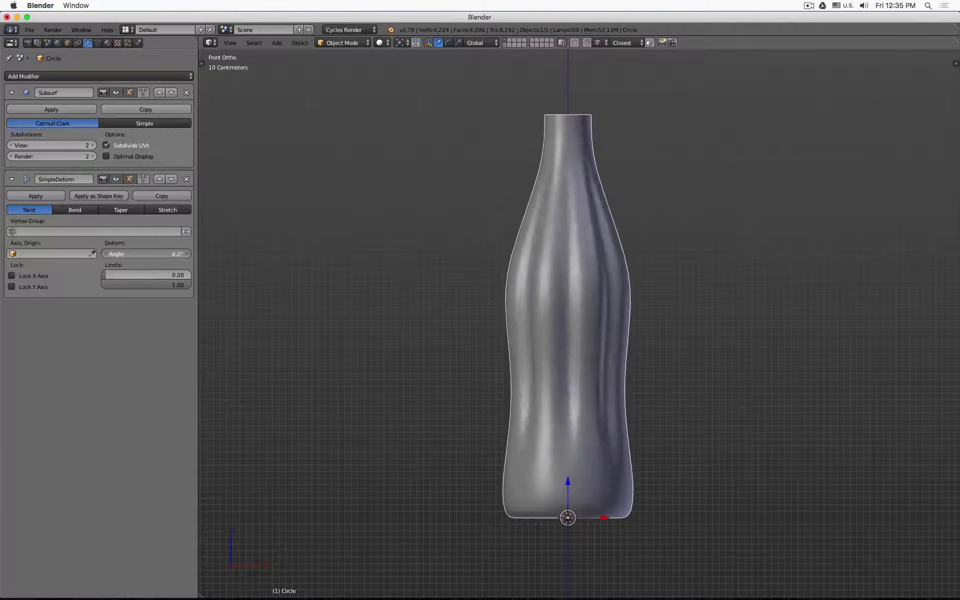
- Set the Simple Deform twist angle to about 27.6°, checking the bottle in wireframe and solid display
{"action": "key", "text": "z"}
{"action": "mouse_move", "coordinate": [150, 253]}
{"action": "left_mouse_down"}
{"action": "mouse_move", "coordinate": [135, 253]}
{"action": "mouse_move", "coordinate": [193, 260]}
{"action": "mouse_move", "coordinate": [153, 284]}
{"action": "mouse_move", "coordinate": [168, 285]}
{"action": "mouse_move", "coordinate": [138, 285]}
{"action": "mouse_move", "coordinate": [192, 284]}
{"action": "mouse_move", "coordinate": [150, 275]}
{"action": "mouse_move", "coordinate": [166, 274]}
{"action": "mouse_move", "coordinate": [110, 284]}
{"action": "mouse_move", "coordinate": [150, 275]}
{"action": "mouse_move", "coordinate": [115, 276]}
{"action": "mouse_move", "coordinate": [201, 285]}
{"action": "left_mouse_up"}
{"action": "key", "text": "z"}
{"action": "key", "text": "z"}
{"action": "key", "text": "z"}
{"action": "mouse_move", "coordinate": [443, 279]}
{"action": "middle_mouse_down"}
{"action": "mouse_move", "coordinate": [562, 280]}
{"action": "mouse_move", "coordinate": [568, 359]}
{"action": "mouse_move", "coordinate": [629, 346]}
{"action": "mouse_move", "coordinate": [638, 320]}
{"action": "middle_mouse_up"}
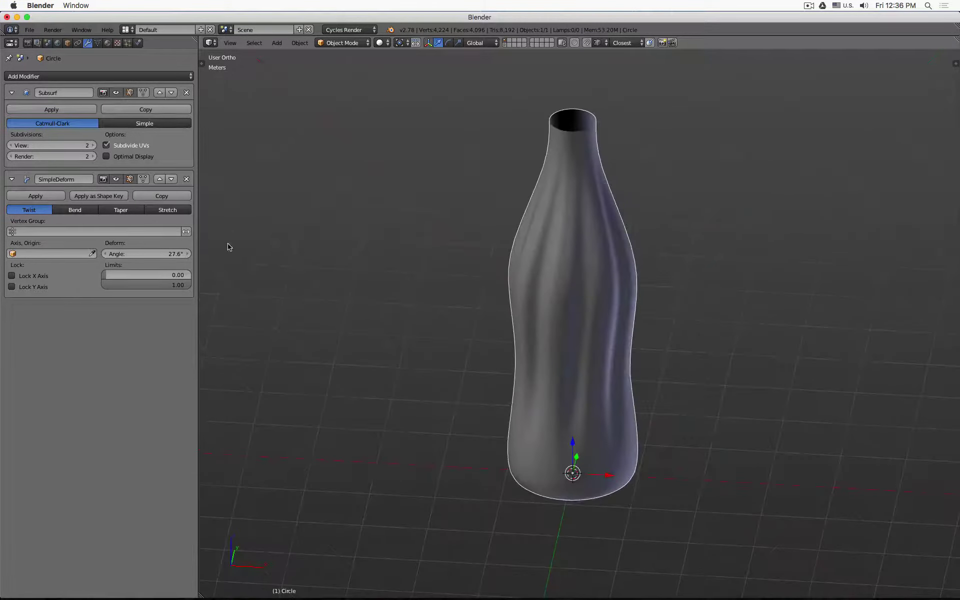
- In Edit Mode, cut two edge loops close together just below the bottle's mouth
{"action": "key", "text": "KP_1"}
{"action": "scroll", "coordinate": [512, 105], "scroll_direction": "up", "scroll_amount": 7}
{"action": "key", "text": "Tab"}
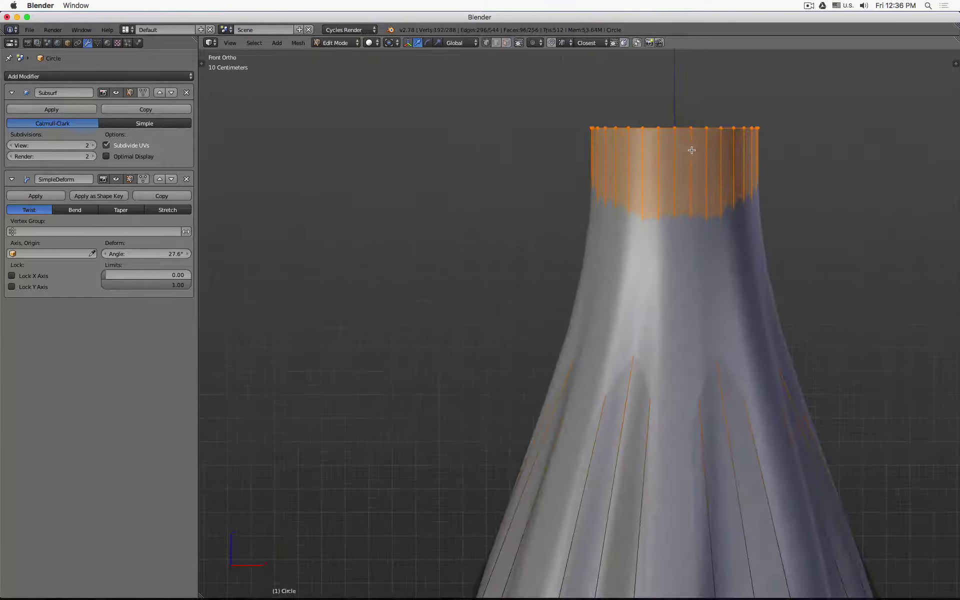
{"action": "middle_click_drag", "start_coordinate": [688, 150], "coordinate": [536, 157], "text": "shift"}
{"action": "key", "text": "z"}
{"action": "key", "text": "ctrl+r"}
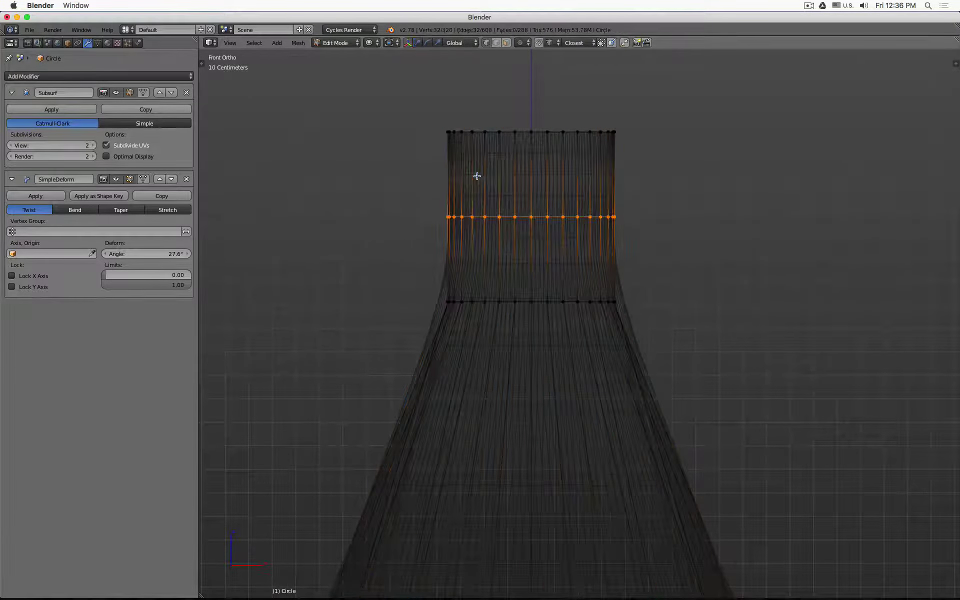
{"action": "left_click", "coordinate": [476, 175]}
{"action": "left_click", "coordinate": [454, 160]}
{"action": "key", "text": "ctrl+r"}
{"action": "left_click", "coordinate": [454, 160]}
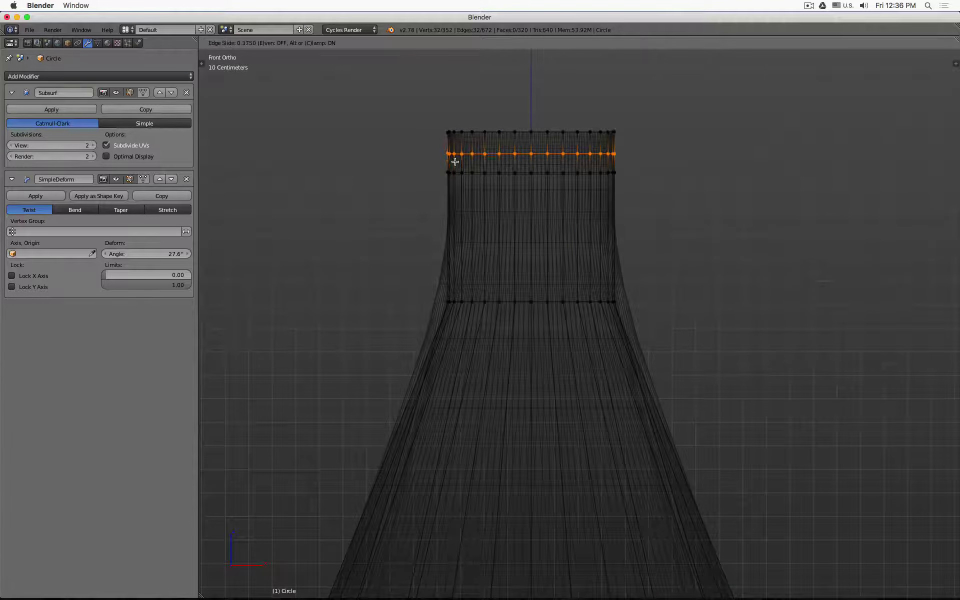
{"action": "left_click", "coordinate": [452, 161]}
- Select the two new neck loops, extrude them in place and scale them outward excluding Z to form a lip
{"action": "key", "text": "a"}
{"action": "key", "text": "b"}
{"action": "left_click_drag", "start_coordinate": [431, 163], "coordinate": [661, 177]}
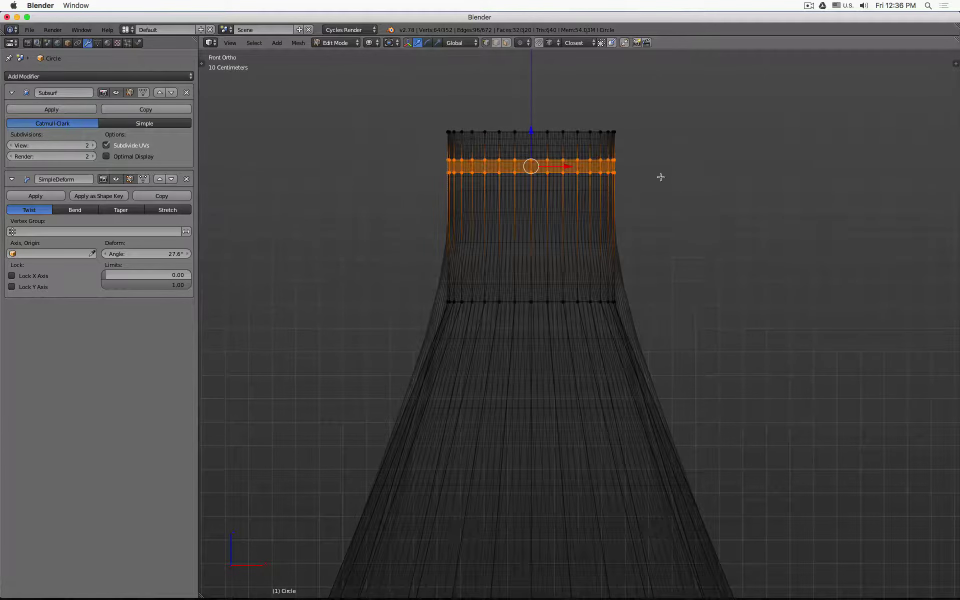
{"action": "key", "text": "e"}
{"action": "right_click", "coordinate": [627, 151]}
{"action": "key", "text": "s"}
{"action": "key", "text": "shift+z"}
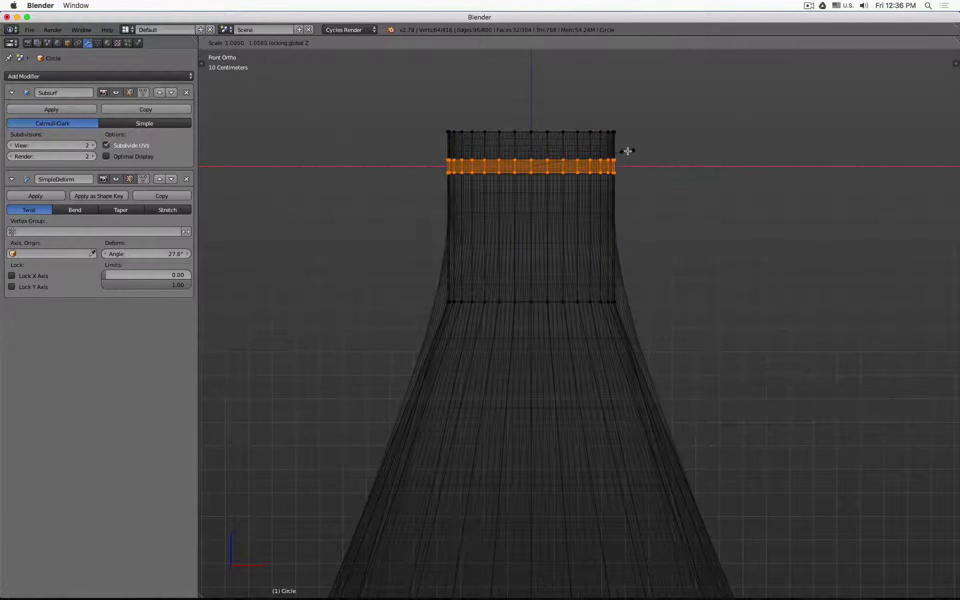
{"action": "left_click", "coordinate": [650, 145]}
- Add one supporting edge loop just below the lip and another between the lip and the mouth
{"action": "key", "text": "ctrl+r"}
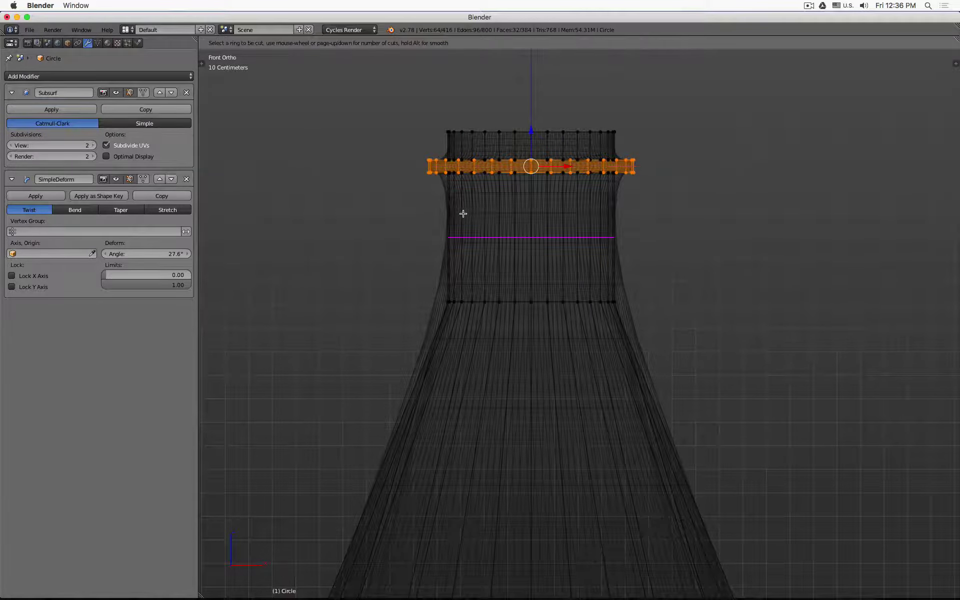
{"action": "left_click", "coordinate": [463, 214]}
{"action": "left_click", "coordinate": [463, 167]}
{"action": "key", "text": "ctrl+r"}
{"action": "left_click", "coordinate": [450, 143]}
{"action": "left_click", "coordinate": [452, 146]}
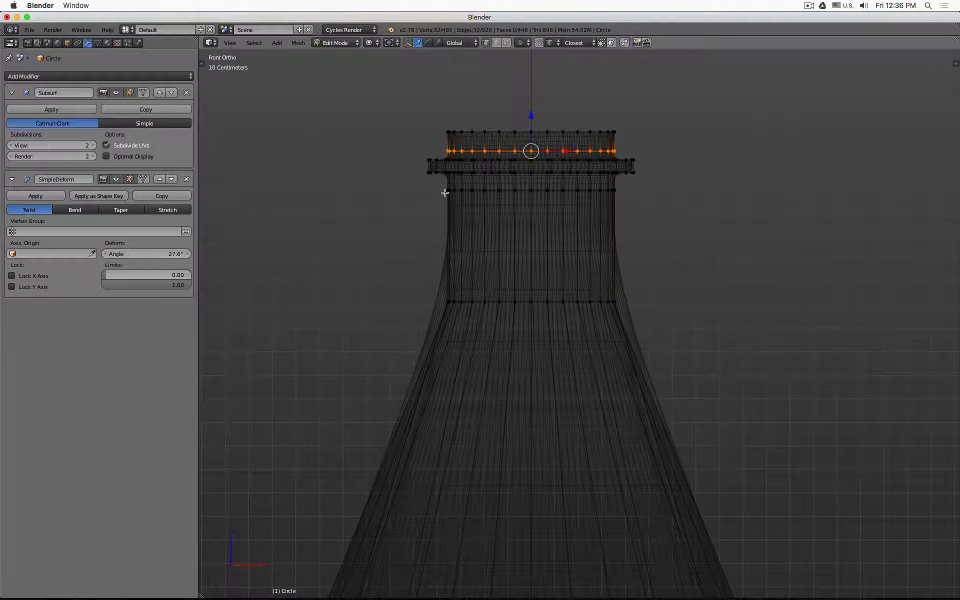
- Move the edge loop below the lip slightly upward and return the bottle to solid Object Mode in front view
{"action": "right_click", "coordinate": [480, 191], "text": "alt"}
{"action": "left_click_drag", "start_coordinate": [536, 154], "coordinate": [535, 149]}
{"action": "key", "text": "z"}
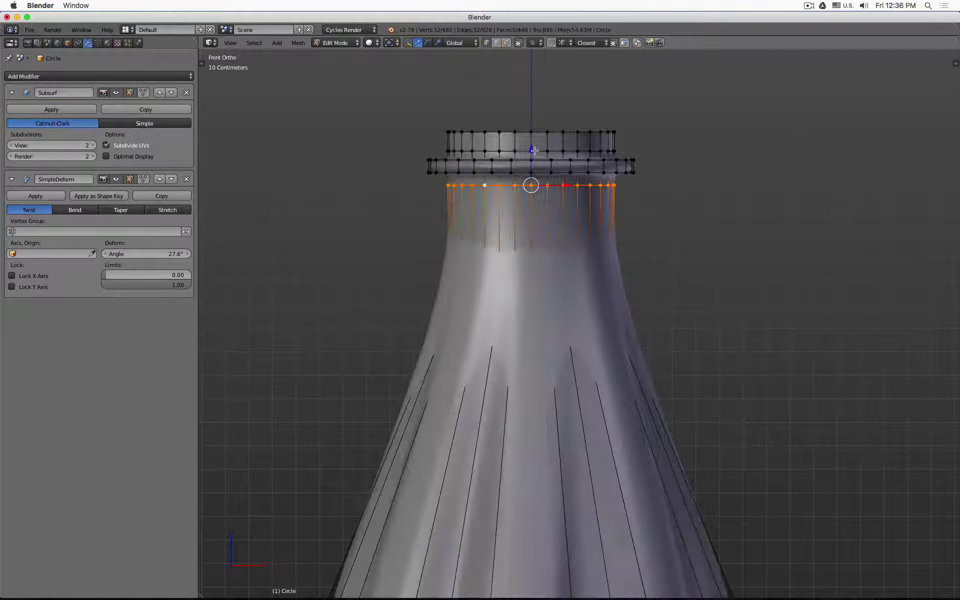
{"action": "key", "text": "Tab"}
{"action": "scroll", "coordinate": [624, 228], "scroll_direction": "down", "scroll_amount": 8}
{"action": "mouse_move", "coordinate": [623, 229]}
{"action": "middle_mouse_down"}
{"action": "mouse_move", "coordinate": [629, 301]}
{"action": "mouse_move", "coordinate": [632, 219]}
{"action": "mouse_move", "coordinate": [628, 237]}
{"action": "mouse_move", "coordinate": [648, 204]}
{"action": "middle_mouse_up"}
{"action": "key", "text": "KP_1"}
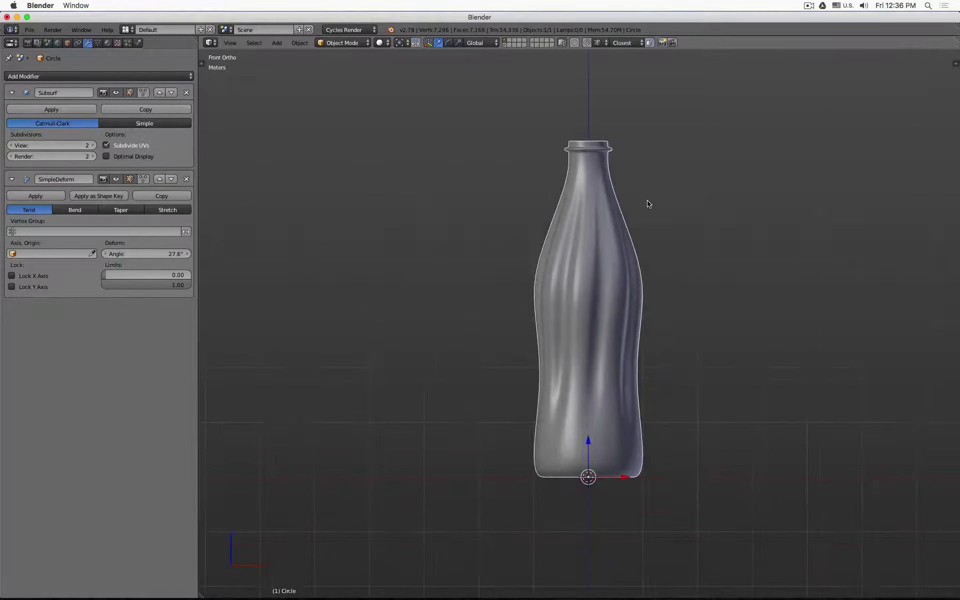
- Remove the bottle's Simple Deform modifier and add a lattice at the 3D cursor
{"action": "left_click", "coordinate": [186, 179]}
{"action": "middle_click_drag", "start_coordinate": [514, 252], "coordinate": [463, 229], "text": "shift"}
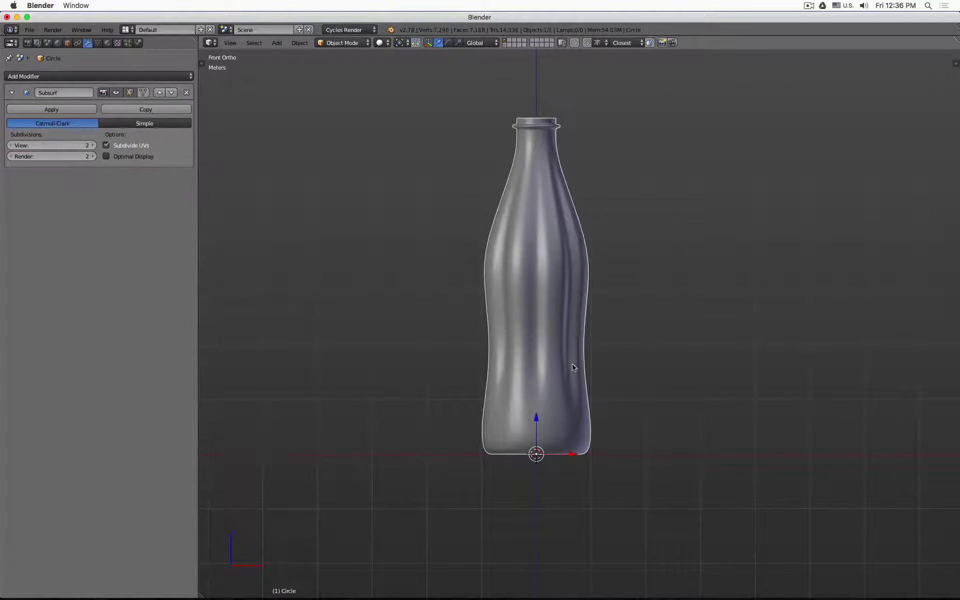
{"action": "key", "text": "shift+a"}
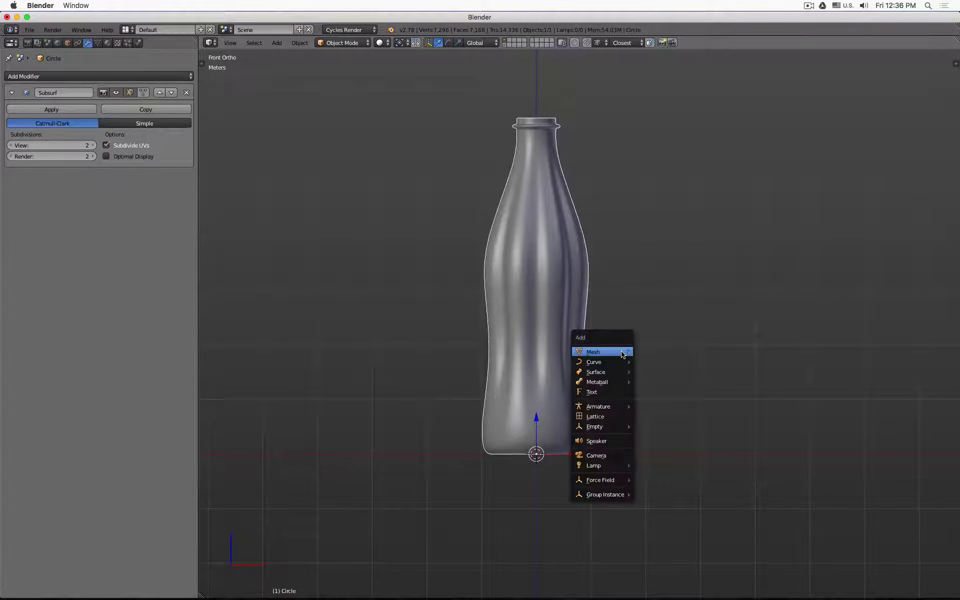
{"action": "left_click", "coordinate": [599, 417]}
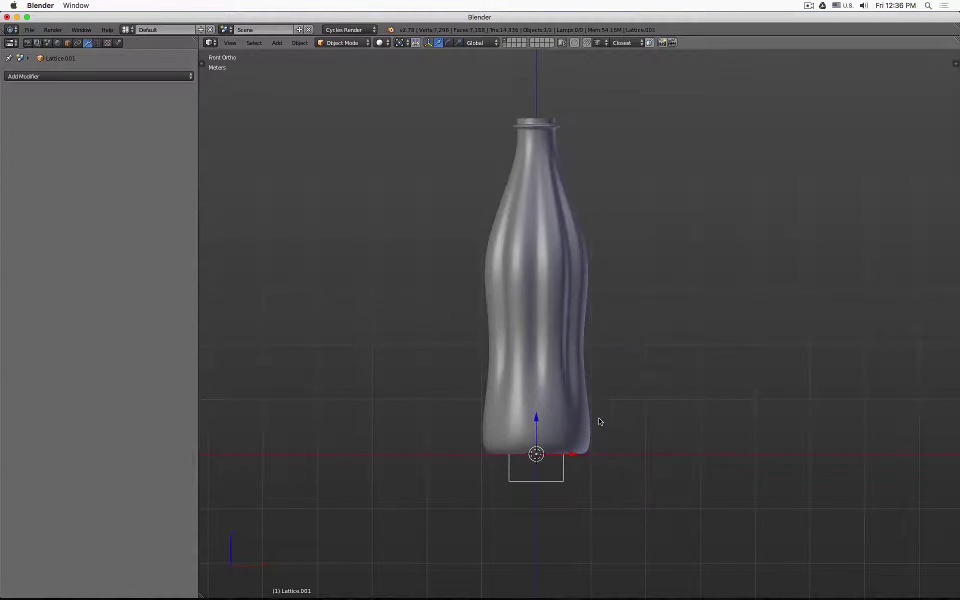
- In wireframe display, scale the lattice up to about 2.4 so it is wider than the bottle, and stretch it along Z
{"action": "key", "text": "z"}
{"action": "key", "text": "s"}
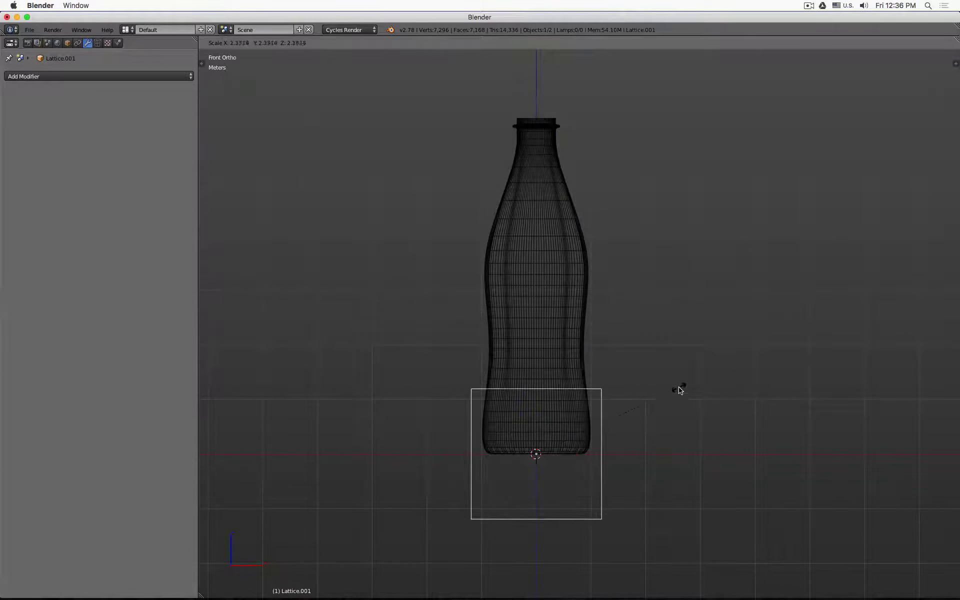
{"action": "left_click", "coordinate": [679, 388]}
{"action": "key", "text": "s"}
{"action": "key", "text": "z"}
{"action": "left_click", "coordinate": [574, 388]}
{"action": "scroll", "coordinate": [570, 416], "scroll_direction": "down", "scroll_amount": 2}
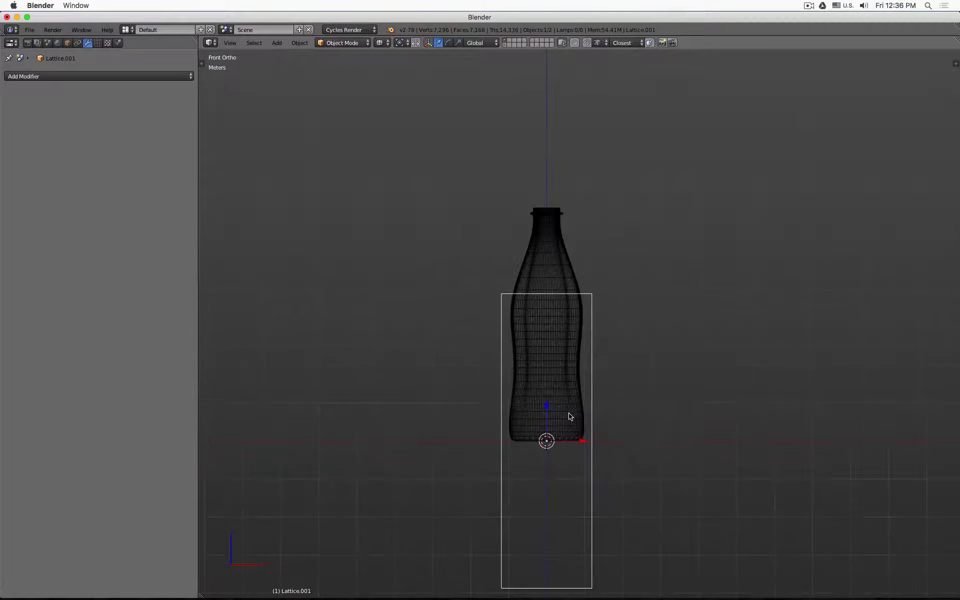
- Raise the lattice along Z around the bottle, shorten it slightly in Z to fit, and check it in top view
{"action": "key", "text": "g"}
{"action": "key", "text": "z"}
{"action": "left_click", "coordinate": [550, 302]}
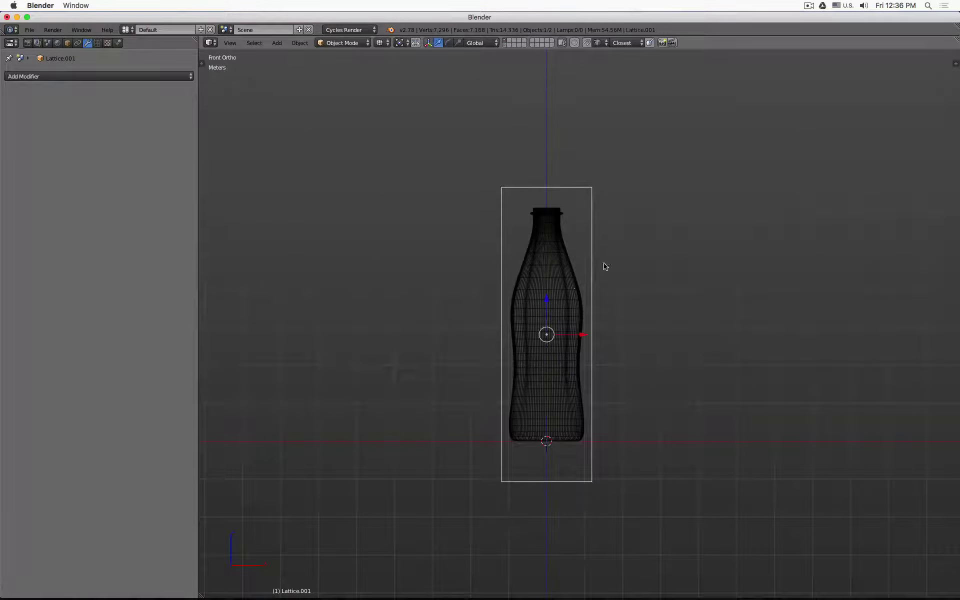
{"action": "key", "text": "s"}
{"action": "key", "text": "z"}
{"action": "left_click", "coordinate": [625, 251]}
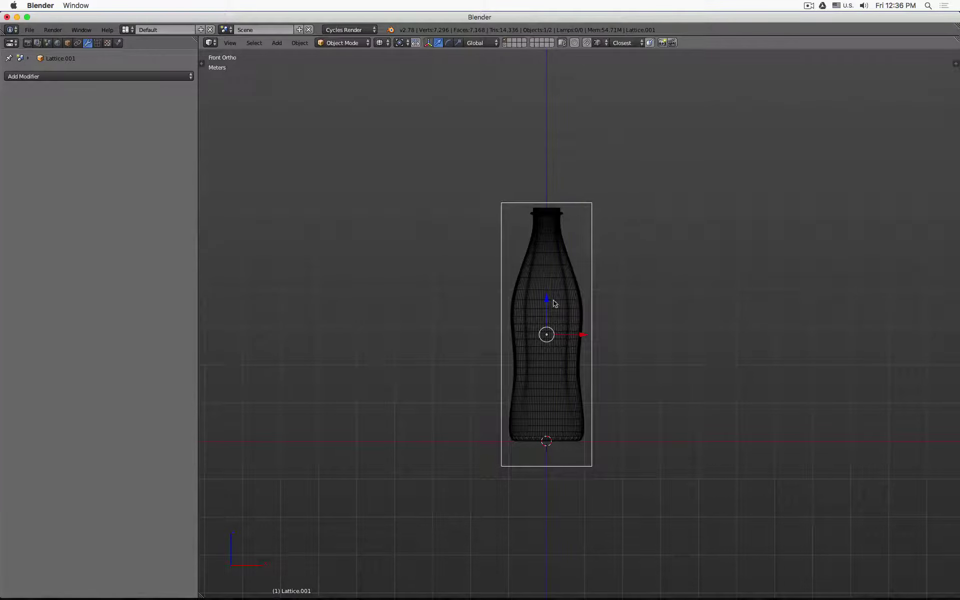
{"action": "left_click_drag", "start_coordinate": [549, 302], "coordinate": [548, 293]}
{"action": "key", "text": "KP_7"}
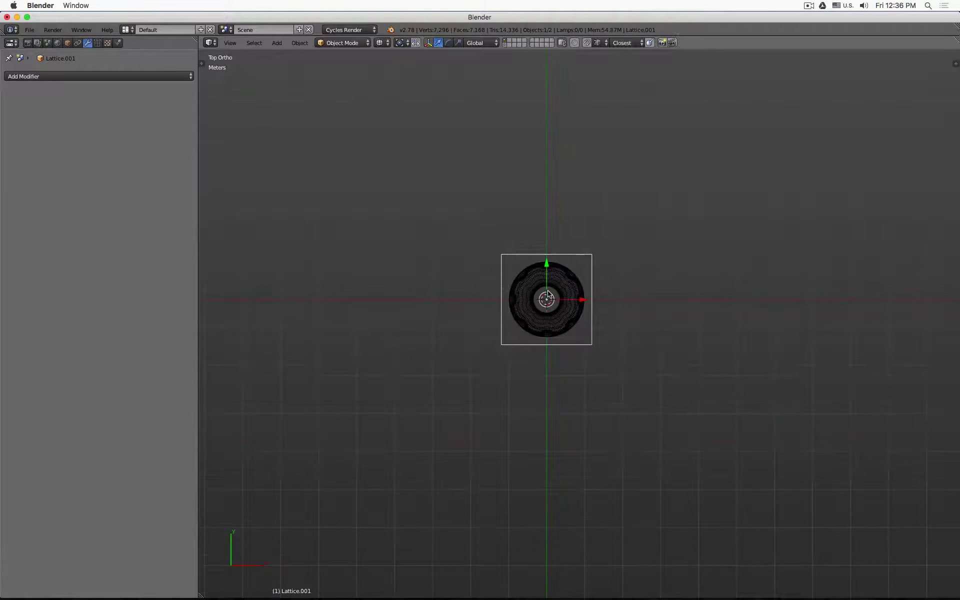
- Scale the lattice down slightly in X and Y only, so it fits closely around the bottle in top view
{"action": "scroll", "coordinate": [559, 294], "scroll_direction": "up", "scroll_amount": 1}
{"action": "scroll", "coordinate": [564, 299], "scroll_direction": "up", "scroll_amount": 3}
{"action": "key", "text": "s"}
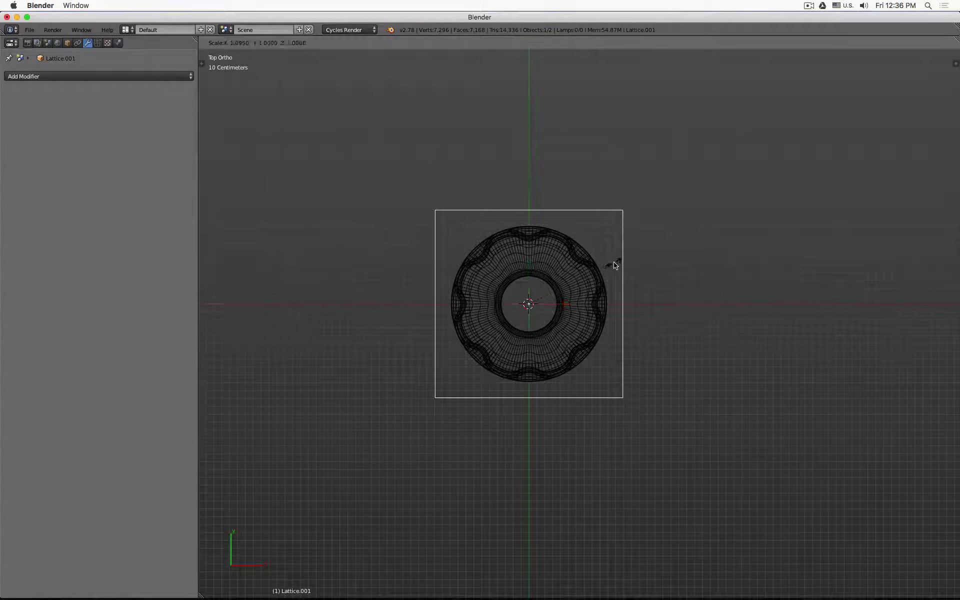
{"action": "key", "text": "shift+z"}
{"action": "left_click", "coordinate": [599, 269]}
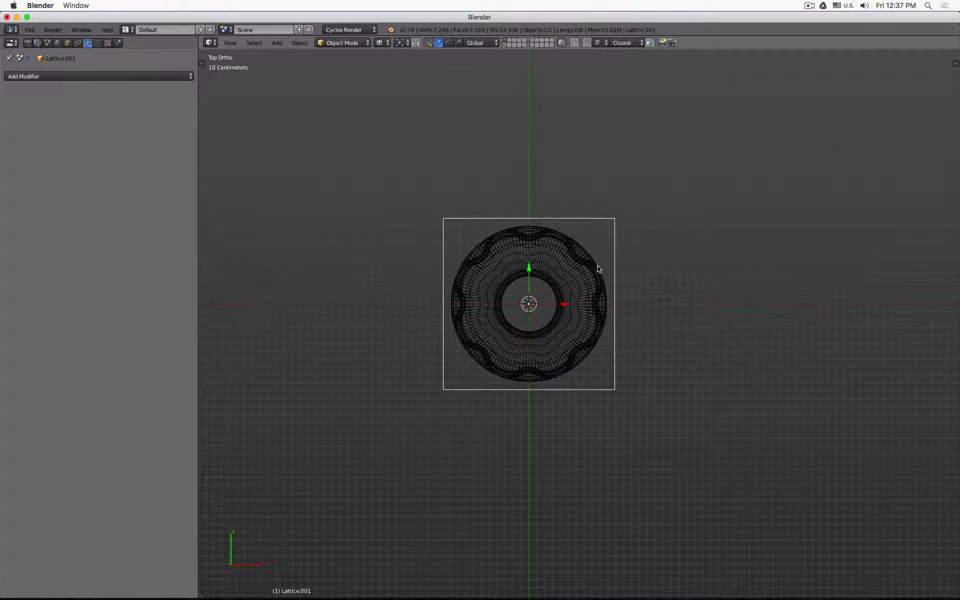
- Shorten the lattice along Z in front view to fit the bottle's height closely, and return to solid display
{"action": "key", "text": "KP_1"}
{"action": "key", "text": "s"}
{"action": "key", "text": "z"}
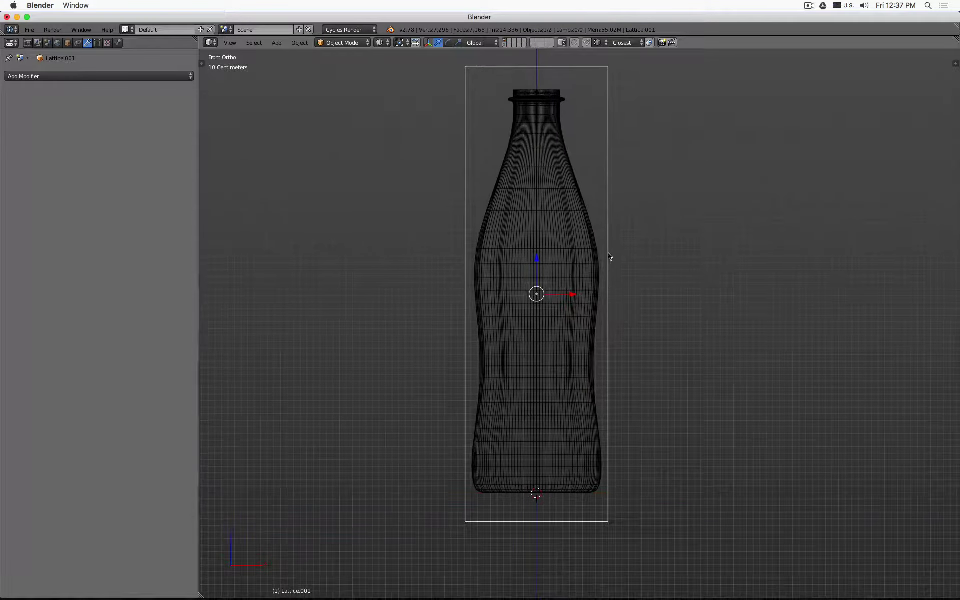
{"action": "left_click", "coordinate": [605, 255]}
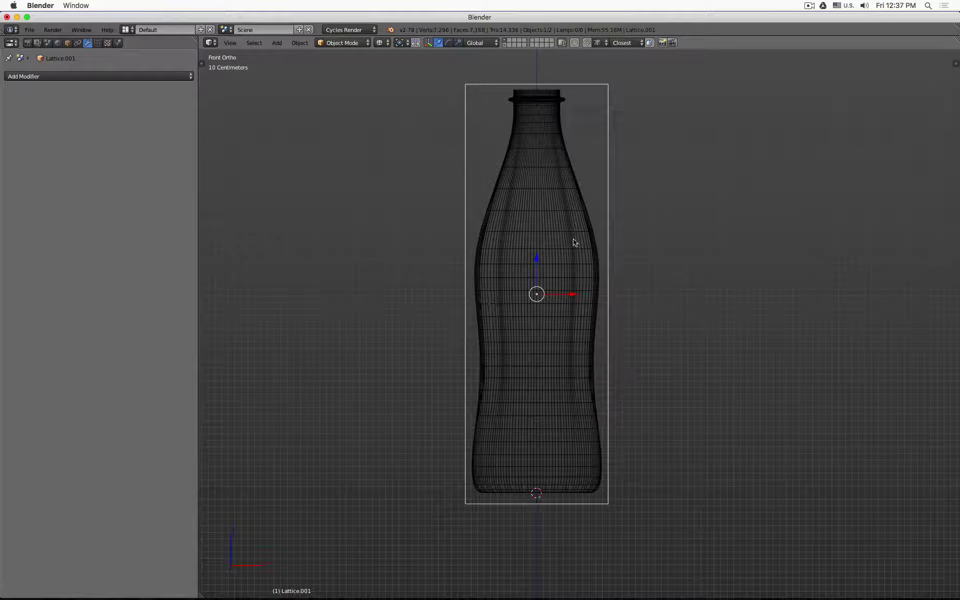
{"action": "key", "text": "z"}
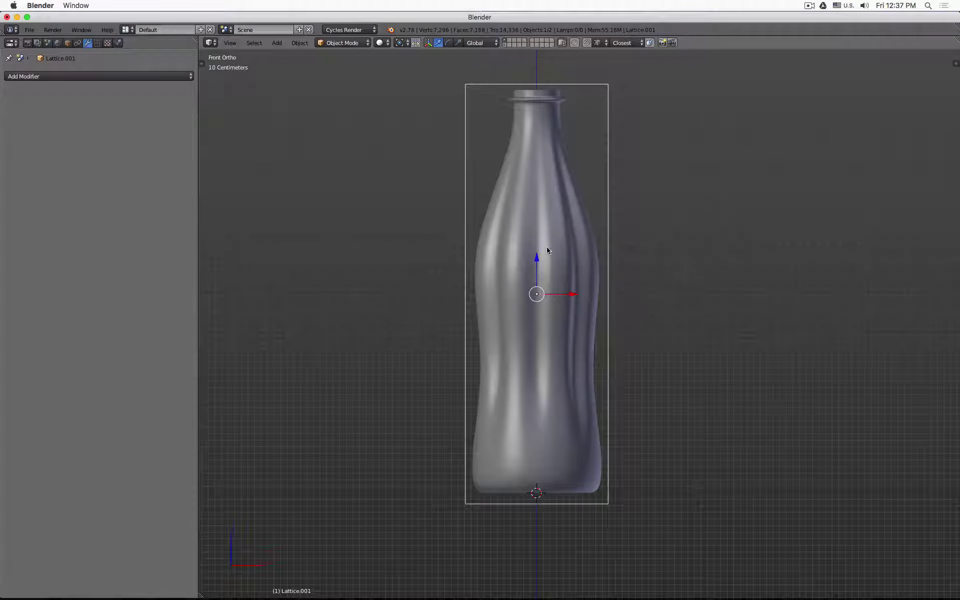
- Preview the lattice's resolution with V at 3, and U at 3 and 1, returning both to 2
{"action": "left_click", "coordinate": [98, 42]}
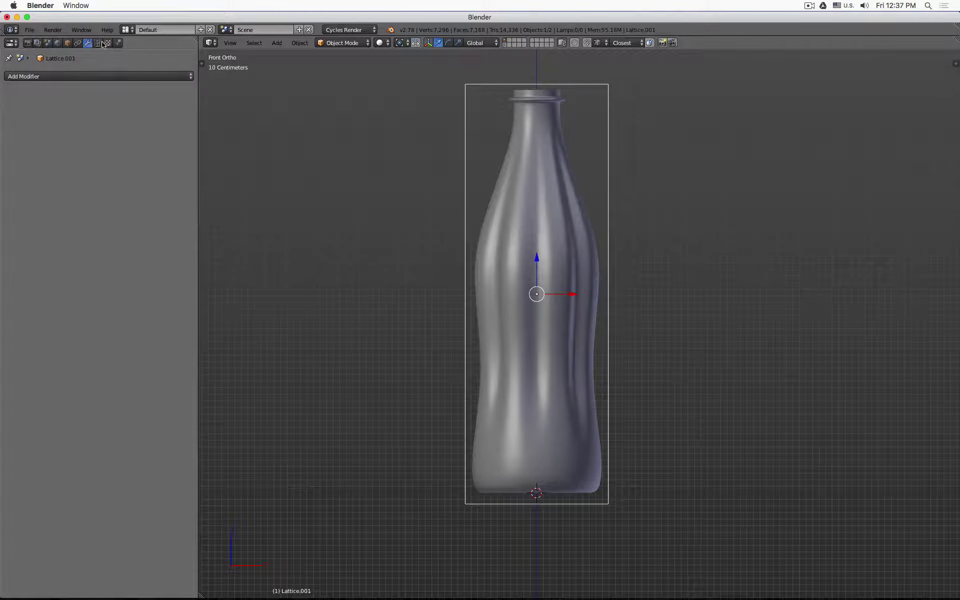
{"action": "left_click", "coordinate": [93, 120]}
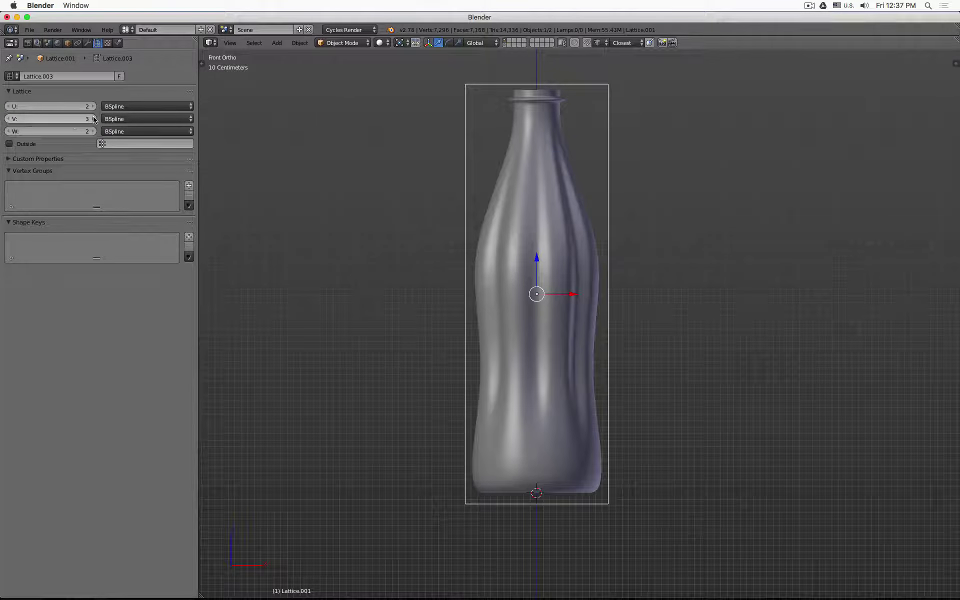
{"action": "left_click", "coordinate": [11, 120]}
{"action": "left_click", "coordinate": [93, 107]}
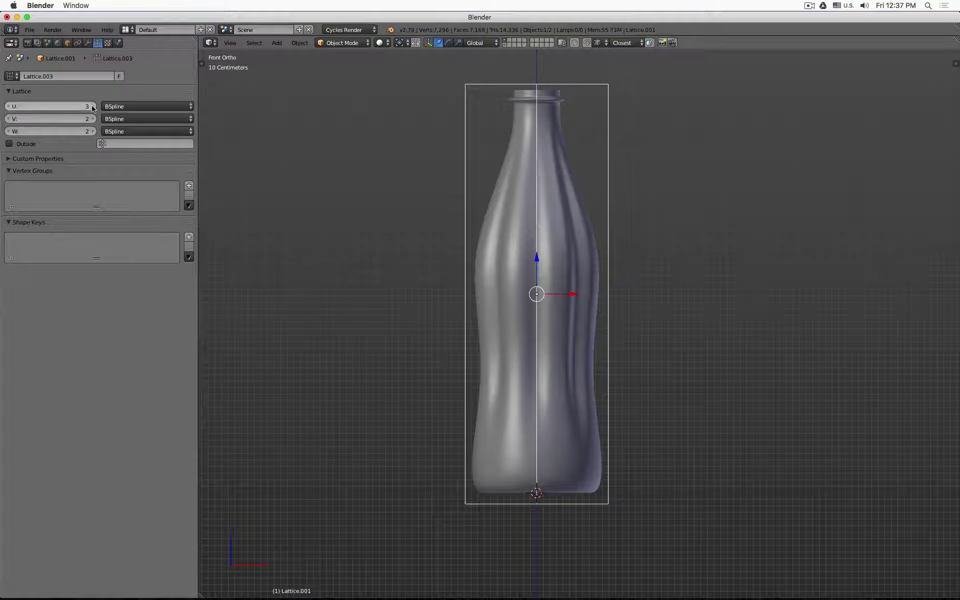
{"action": "left_click", "coordinate": [13, 108]}
{"action": "left_click", "coordinate": [14, 107]}
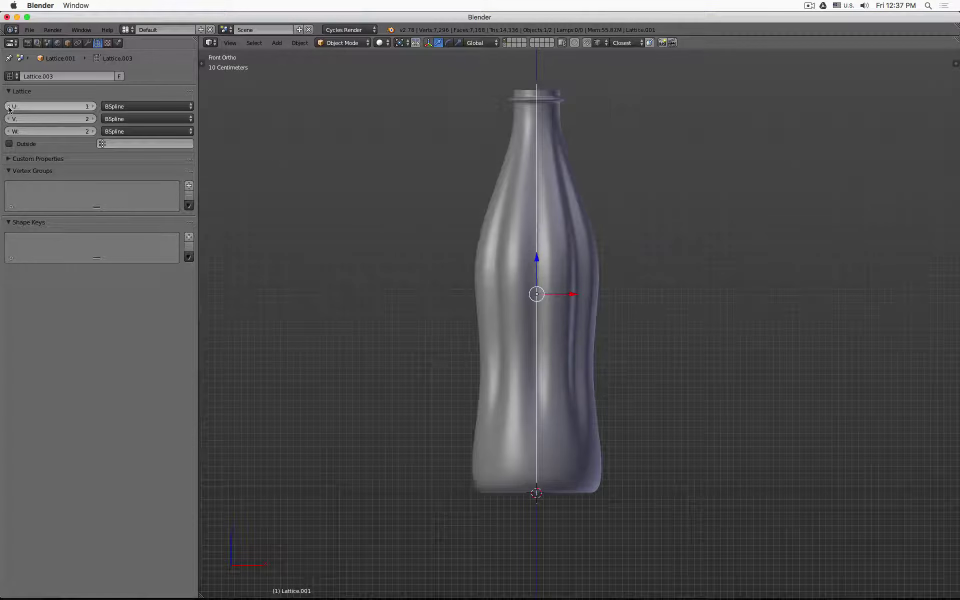
{"action": "left_click", "coordinate": [94, 107]}
- Set the lattice's W resolution to 10
{"action": "left_click", "coordinate": [93, 132]}
{"action": "left_click", "coordinate": [93, 131]}
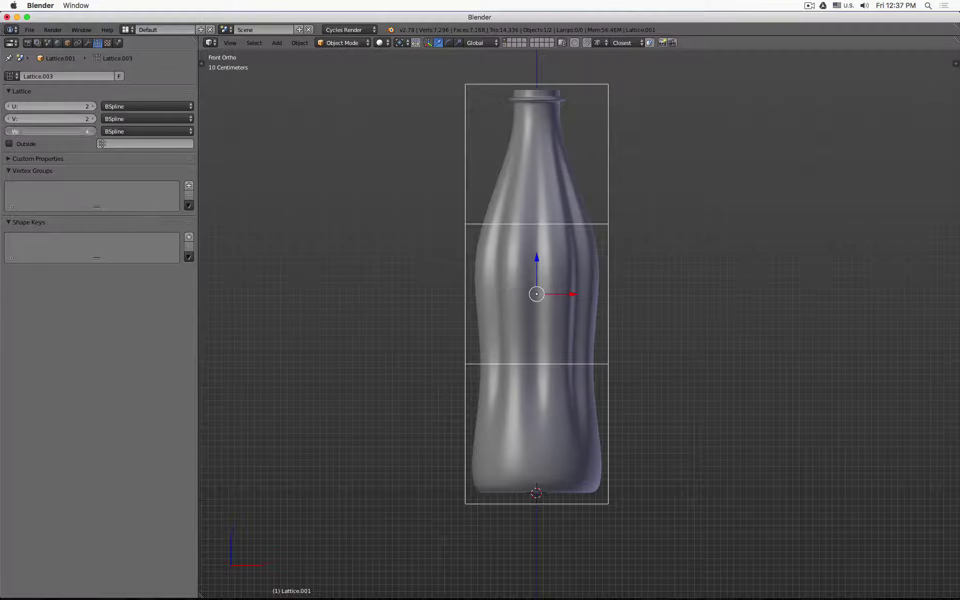
{"action": "left_click", "coordinate": [93, 132]}
{"action": "left_click", "coordinate": [92, 131]}
{"action": "left_click", "coordinate": [92, 132]}
{"action": "left_click", "coordinate": [92, 132]}
{"action": "left_click", "coordinate": [92, 132]}
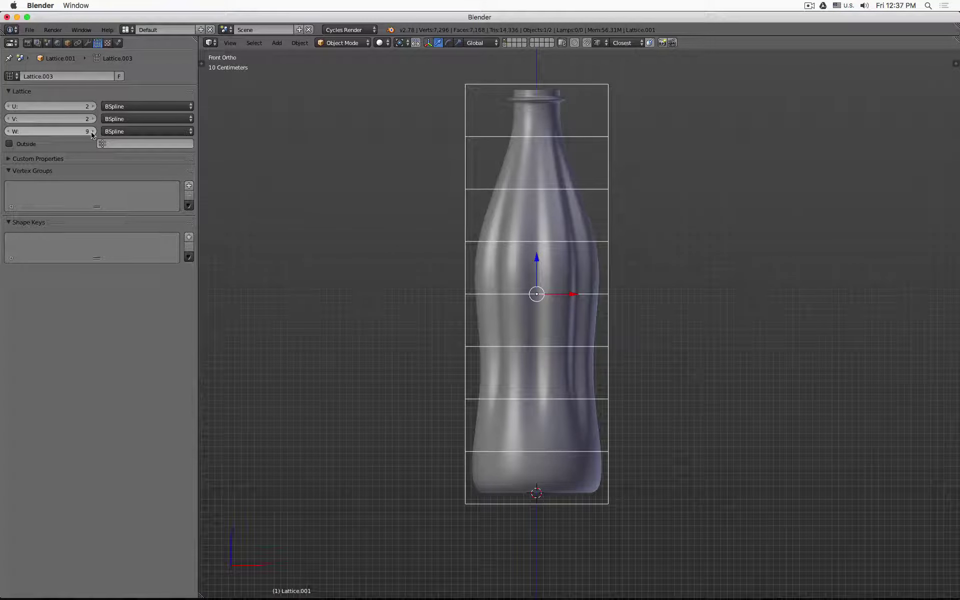
{"action": "left_click", "coordinate": [93, 132]}
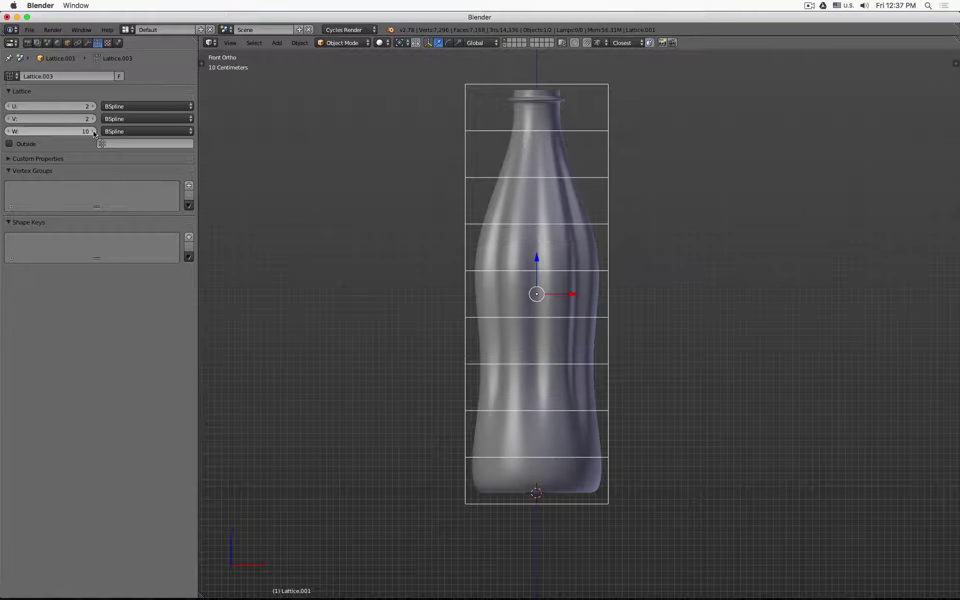
- Add a Lattice modifier to the bottle and pick the surrounding lattice as its object
{"action": "right_click", "coordinate": [517, 150]}
{"action": "left_click", "coordinate": [88, 43]}
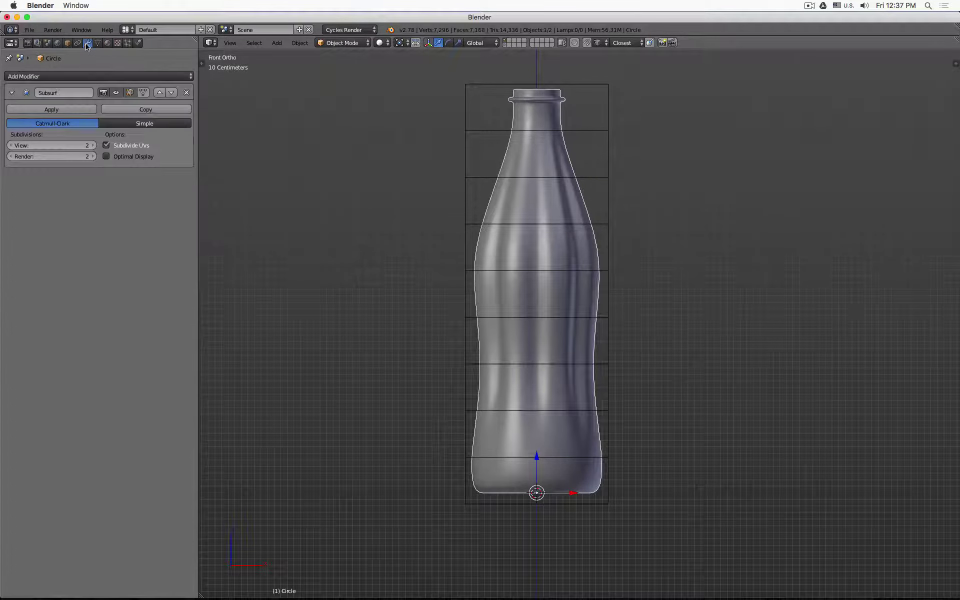
{"action": "left_click", "coordinate": [101, 76]}
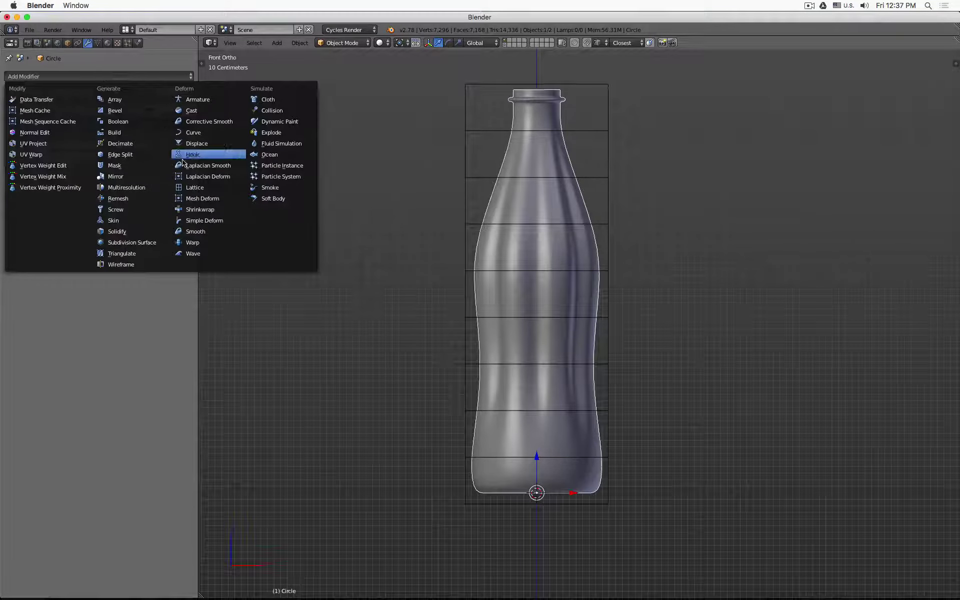
{"action": "left_click", "coordinate": [194, 187]}
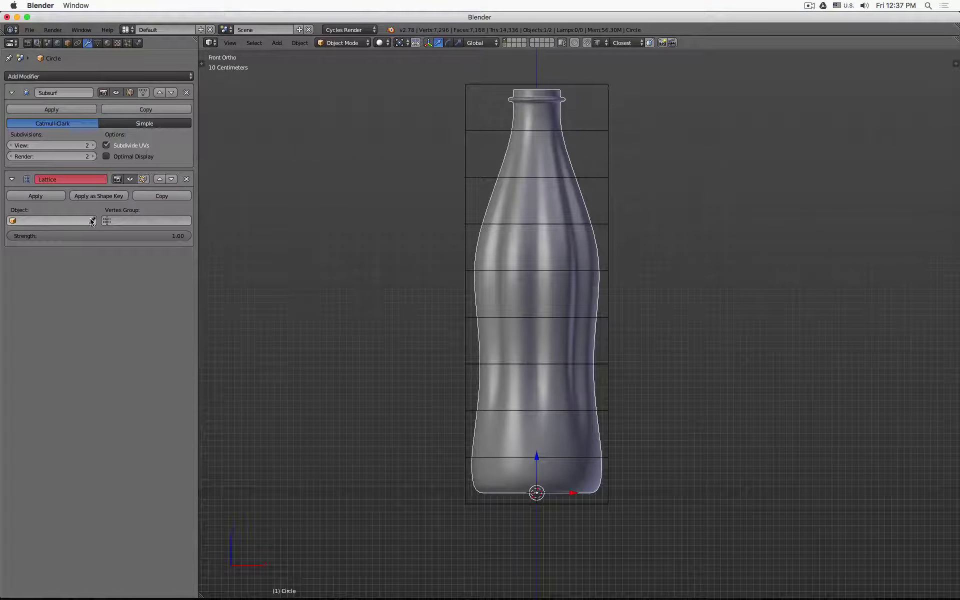
{"action": "left_click", "coordinate": [606, 130]}
- Enter Edit Mode on the lattice and box-select its top row of control points
{"action": "right_click", "coordinate": [607, 102]}
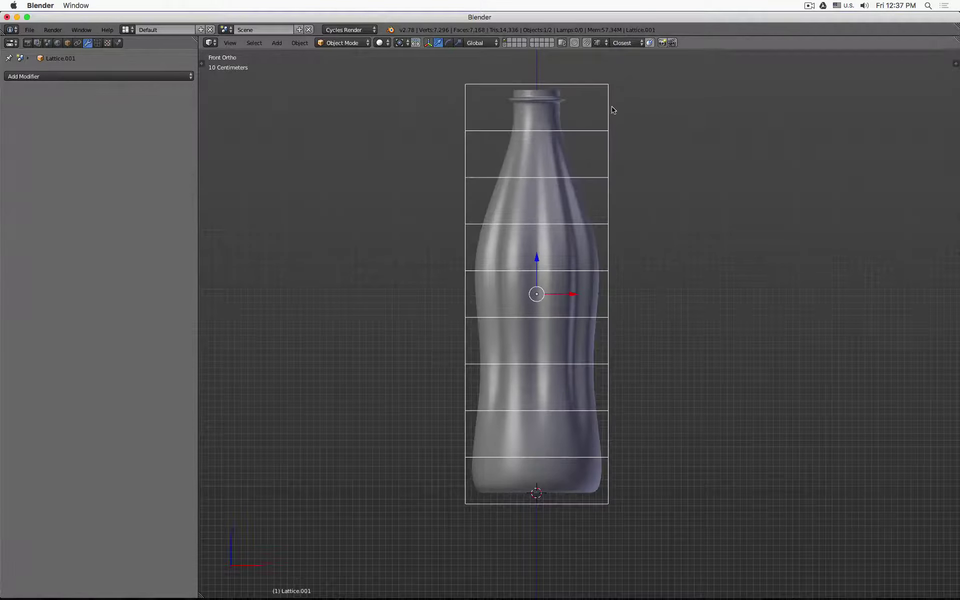
{"action": "middle_click_drag", "start_coordinate": [611, 109], "coordinate": [565, 130], "text": "shift"}
{"action": "key", "text": "Tab"}
{"action": "key", "text": "b"}
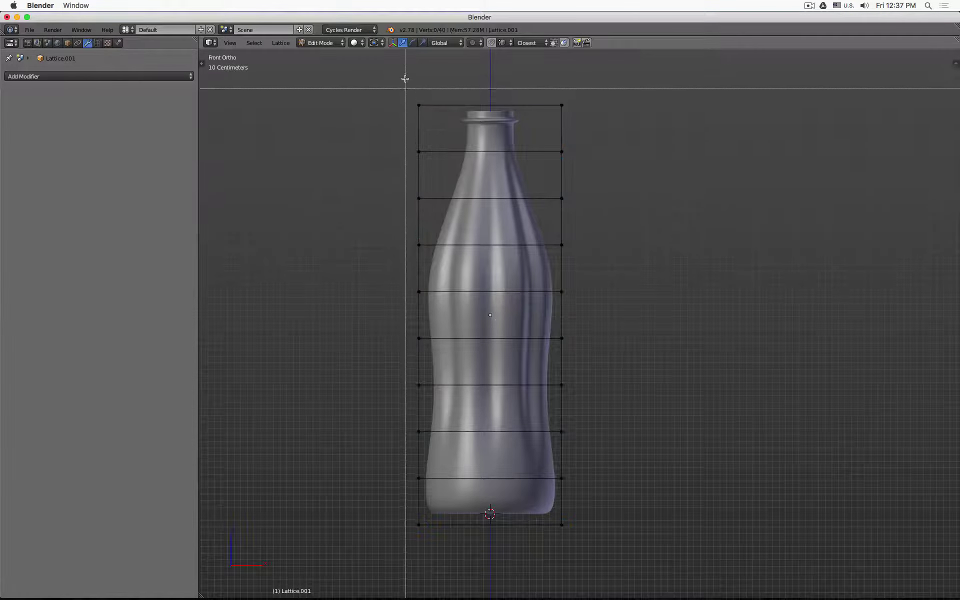
{"action": "left_click_drag", "start_coordinate": [380, 75], "coordinate": [585, 125]}
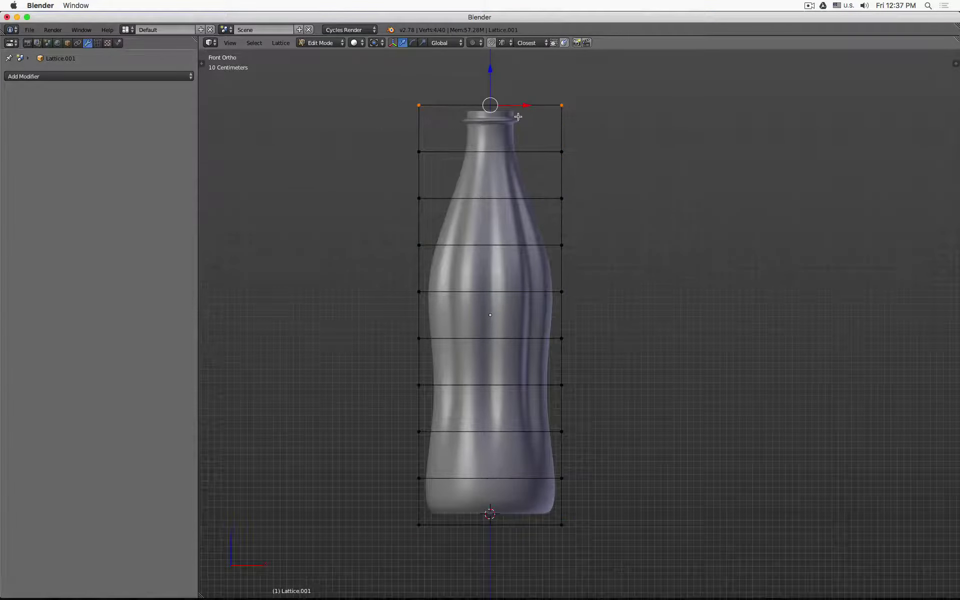
- Try rotating the lattice's top row about Z, and again with the second row added to the selection
{"action": "key", "text": "r"}
{"action": "key", "text": "z"}
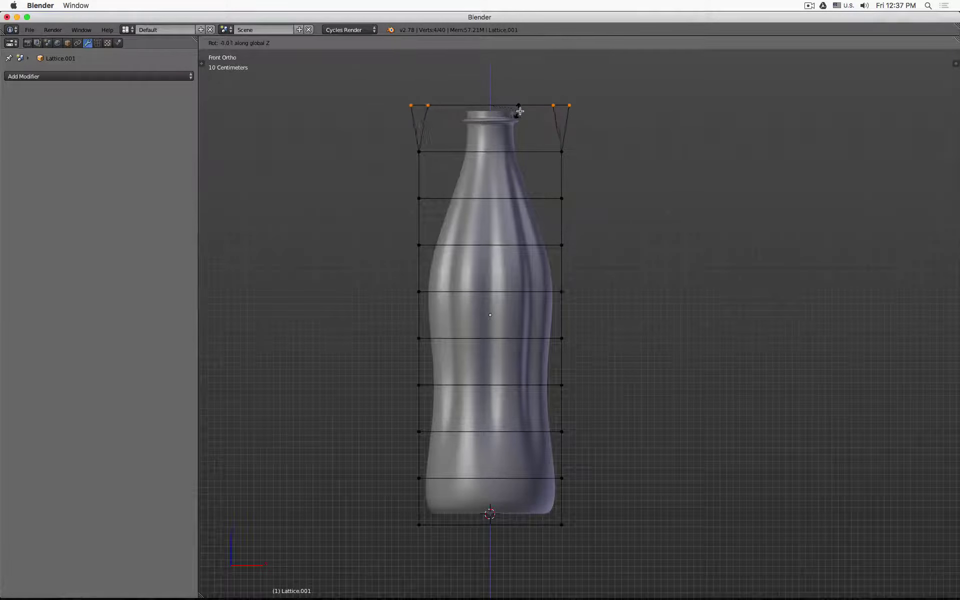
{"action": "left_click", "coordinate": [526, 110]}
{"action": "key", "text": "b"}
{"action": "left_click_drag", "start_coordinate": [398, 143], "coordinate": [613, 158]}
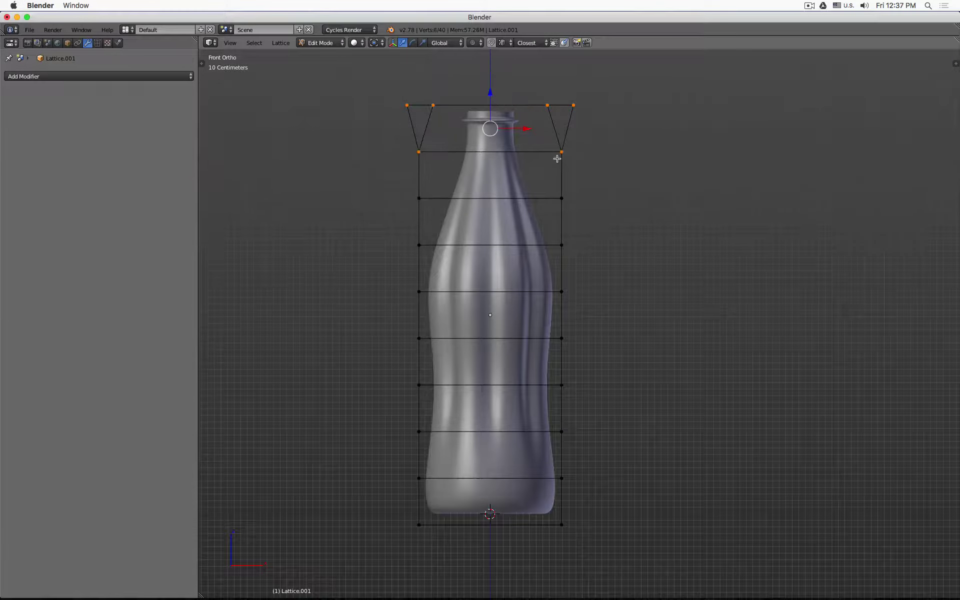
{"action": "key", "text": "r"}
{"action": "key", "text": "z"}
{"action": "left_click", "coordinate": [583, 157]}
- Add the lattice's third row to the selection and try rotating the top three rows about Z
{"action": "key", "text": "b"}
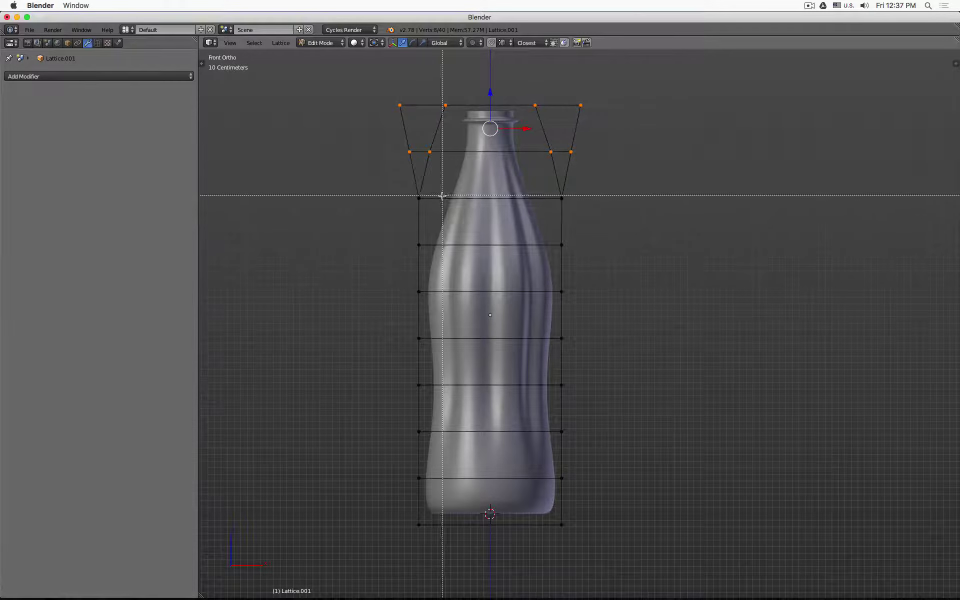
{"action": "left_click_drag", "start_coordinate": [392, 188], "coordinate": [584, 212]}
{"action": "key", "text": "r"}
{"action": "key", "text": "z"}
{"action": "left_click", "coordinate": [544, 193]}
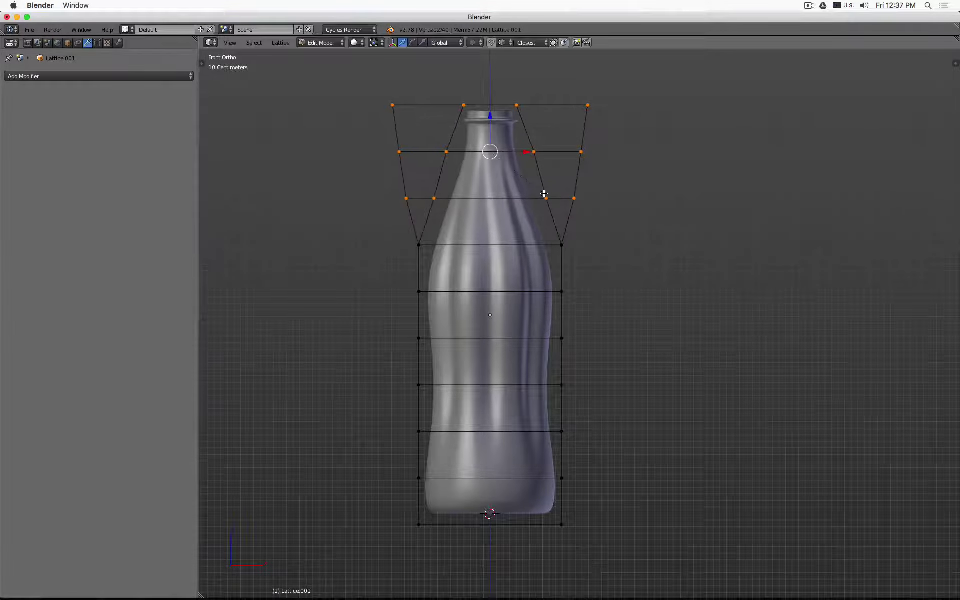
- Undo the row-by-row lattice rotations back to the straight lattice with only its top row selected
{"action": "key", "text": "ctrl+z"}
{"action": "key", "text": "ctrl+z"}
{"action": "key", "text": "ctrl+z"}
{"action": "key", "text": "ctrl+z"}
{"action": "key", "text": "ctrl+z"}
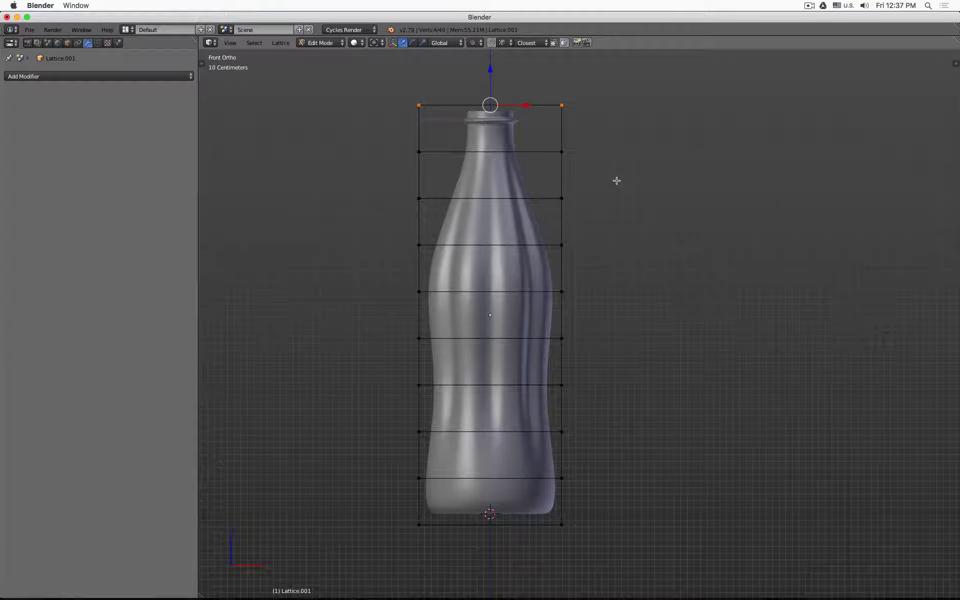
- Enable proportional editing and rotate the lattice's top row about 84° around Z with a proportional size of about 5.05
{"action": "left_click", "coordinate": [472, 44]}
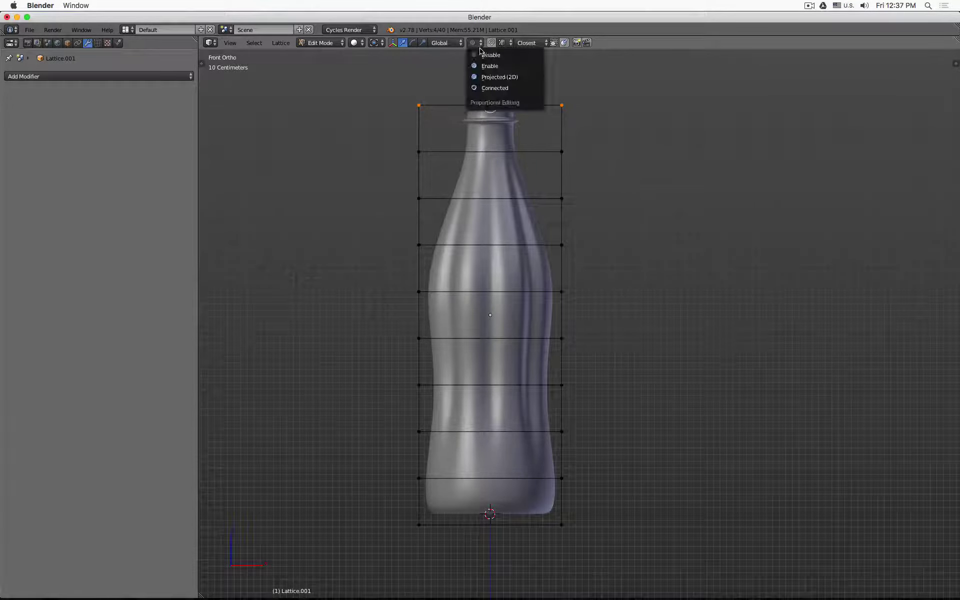
{"action": "left_click", "coordinate": [518, 66]}
{"action": "scroll", "coordinate": [587, 133], "scroll_direction": "down", "scroll_amount": 2}
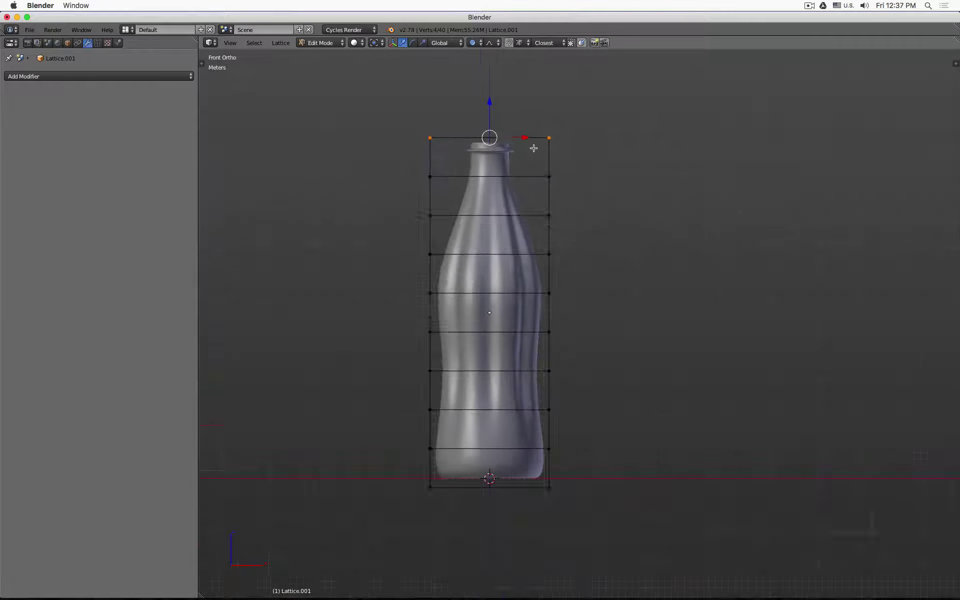
{"action": "scroll", "coordinate": [533, 148], "scroll_direction": "down", "scroll_amount": 2}
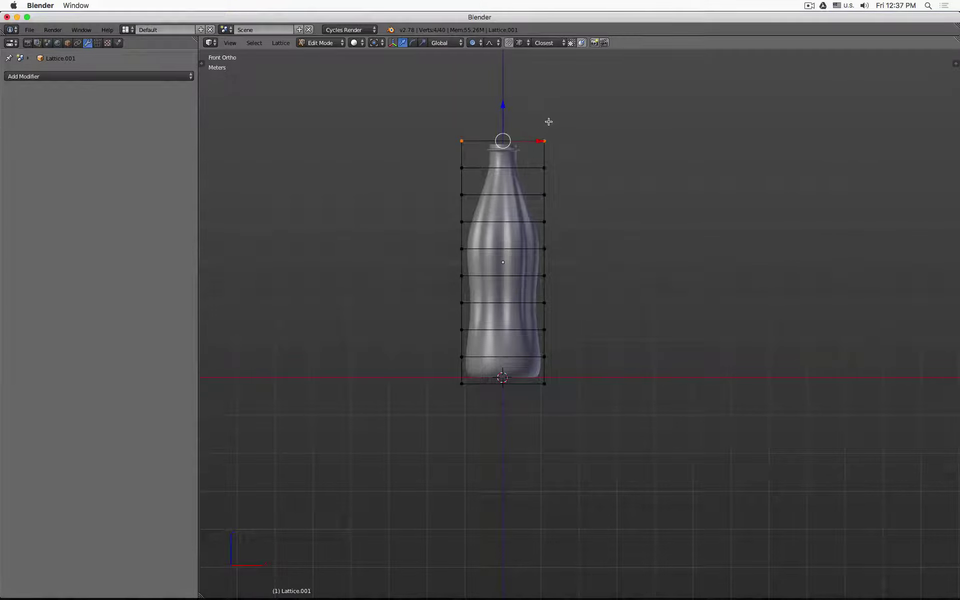
{"action": "key", "text": "r"}
{"action": "key", "text": "z"}
{"action": "scroll", "coordinate": [548, 121], "scroll_direction": "up", "scroll_amount": 5}
{"action": "scroll", "coordinate": [549, 122], "scroll_direction": "down", "scroll_amount": 8}
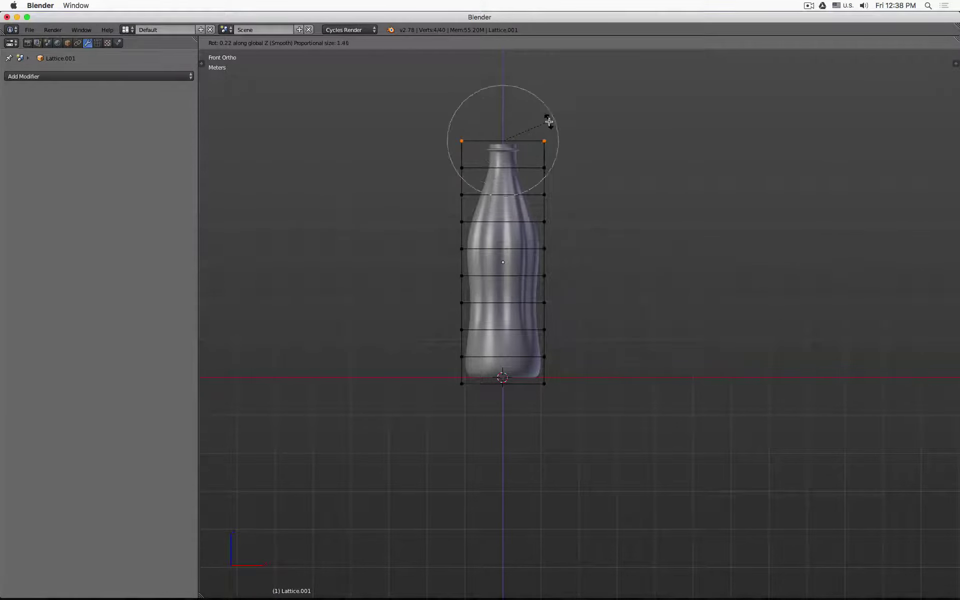
{"action": "scroll", "coordinate": [549, 122], "scroll_direction": "down", "scroll_amount": 13}
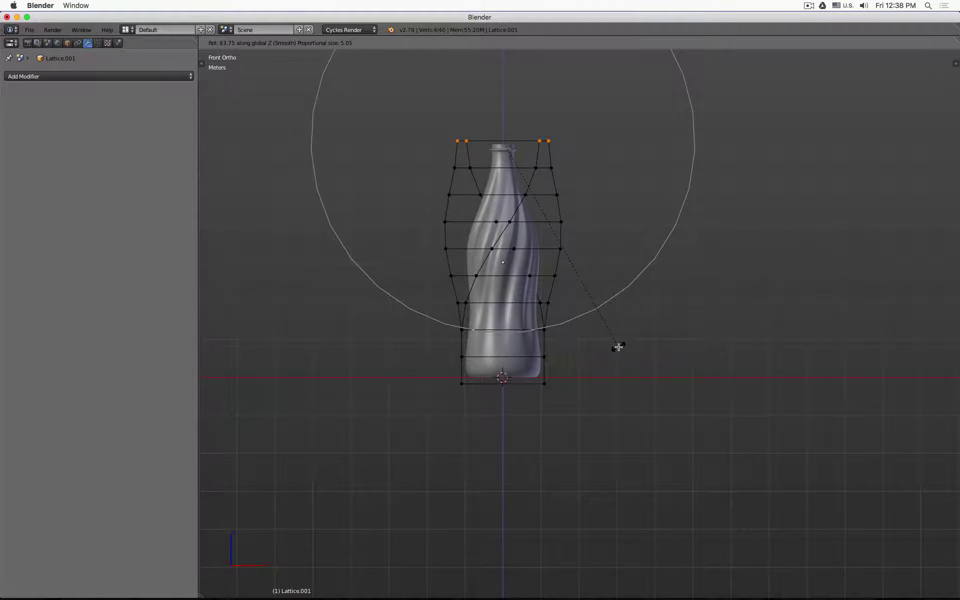
{"action": "left_click", "coordinate": [618, 347]}
- Inspect the twisted bottle, return to front view in Object Mode, and select the bottle
{"action": "scroll", "coordinate": [583, 160], "scroll_direction": "up", "scroll_amount": 3}
{"action": "mouse_move", "coordinate": [583, 160]}
{"action": "middle_mouse_down"}
{"action": "mouse_move", "coordinate": [598, 178]}
{"action": "mouse_move", "coordinate": [595, 281]}
{"action": "mouse_move", "coordinate": [598, 151]}
{"action": "middle_mouse_up"}
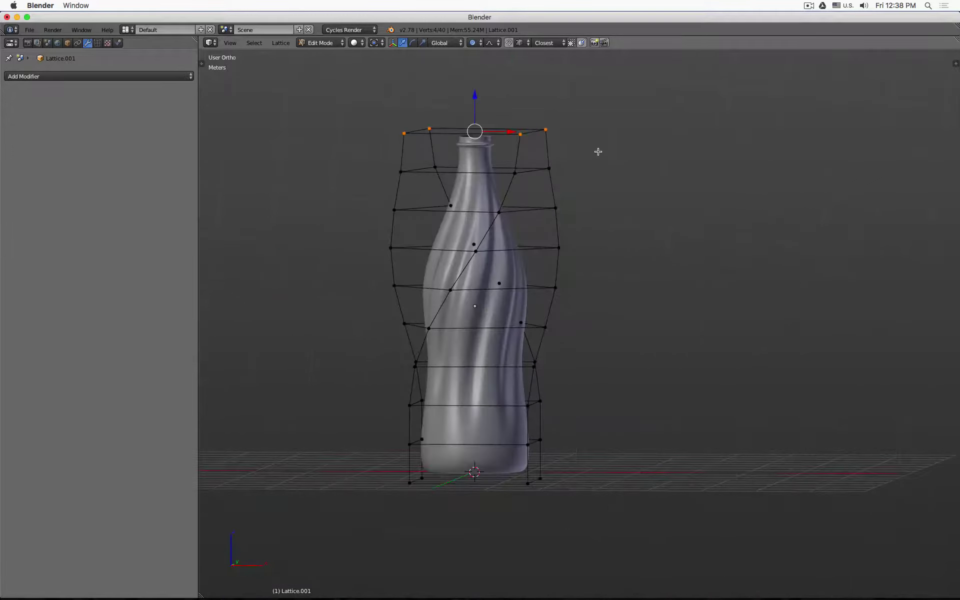
{"action": "key", "text": "KP_1"}
{"action": "key", "text": "Tab"}
{"action": "right_click", "coordinate": [481, 160]}
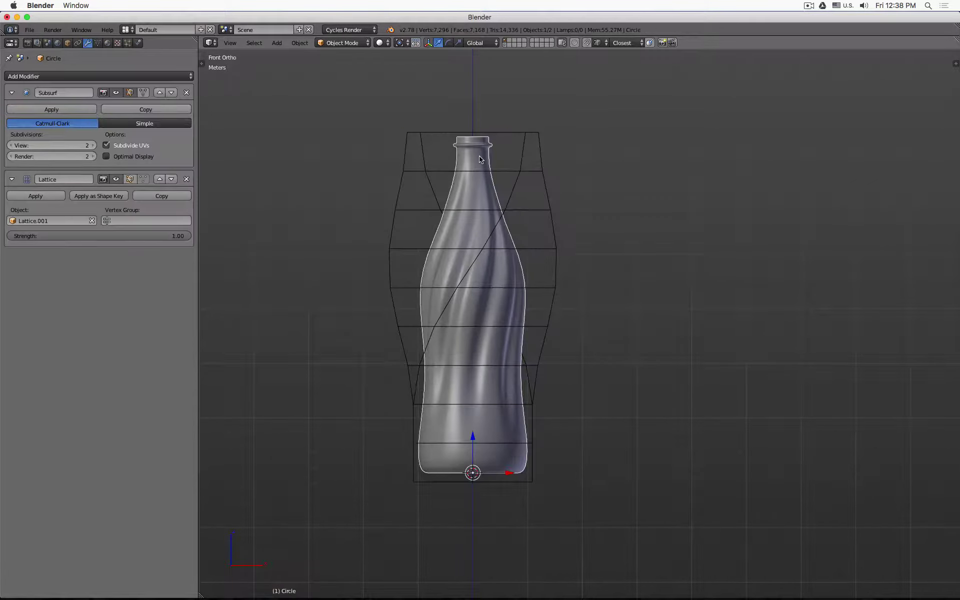
- Toggle the Lattice modifier's viewport display repeatedly in front view to compare the bottle with and without the twist
{"action": "left_click", "coordinate": [115, 181]}
{"action": "left_click", "coordinate": [115, 181]}
{"action": "left_click", "coordinate": [115, 181]}
{"action": "left_click", "coordinate": [115, 181]}
{"action": "left_click", "coordinate": [114, 181]}
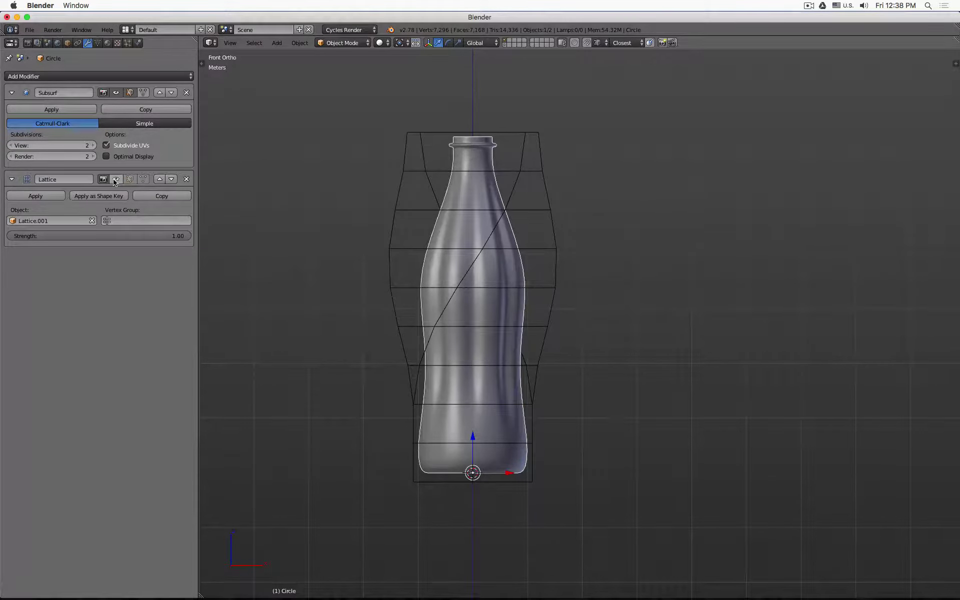
{"action": "left_click", "coordinate": [115, 181]}
{"action": "left_click", "coordinate": [114, 181]}
{"action": "left_click", "coordinate": [114, 181]}
- Compare the bottle's neck and opening from above with the Lattice modifier's viewport display on and off, leaving it off
{"action": "middle_click_drag", "start_coordinate": [623, 131], "coordinate": [575, 200]}
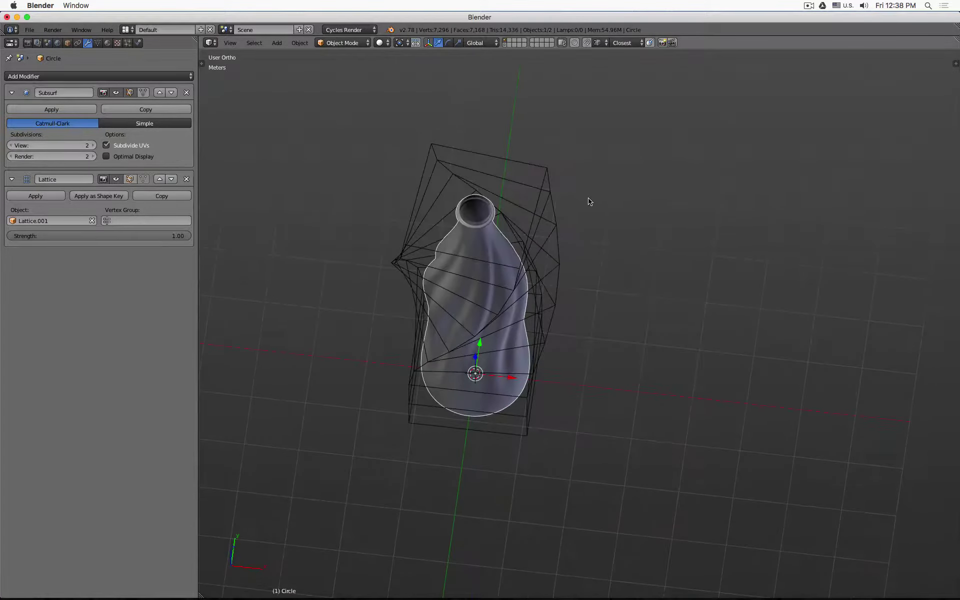
{"action": "left_click", "coordinate": [119, 180]}
{"action": "left_click", "coordinate": [118, 180]}
{"action": "left_click", "coordinate": [119, 180]}
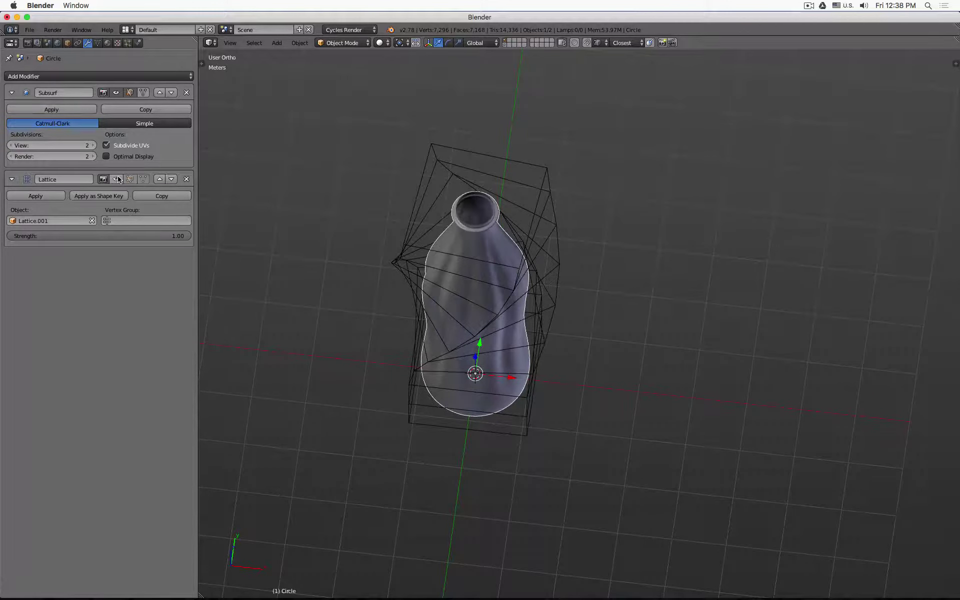
{"action": "left_click", "coordinate": [118, 179]}
{"action": "left_click", "coordinate": [118, 180]}
{"action": "left_click", "coordinate": [118, 180]}
{"action": "left_click", "coordinate": [119, 180]}
{"action": "left_click", "coordinate": [118, 180]}
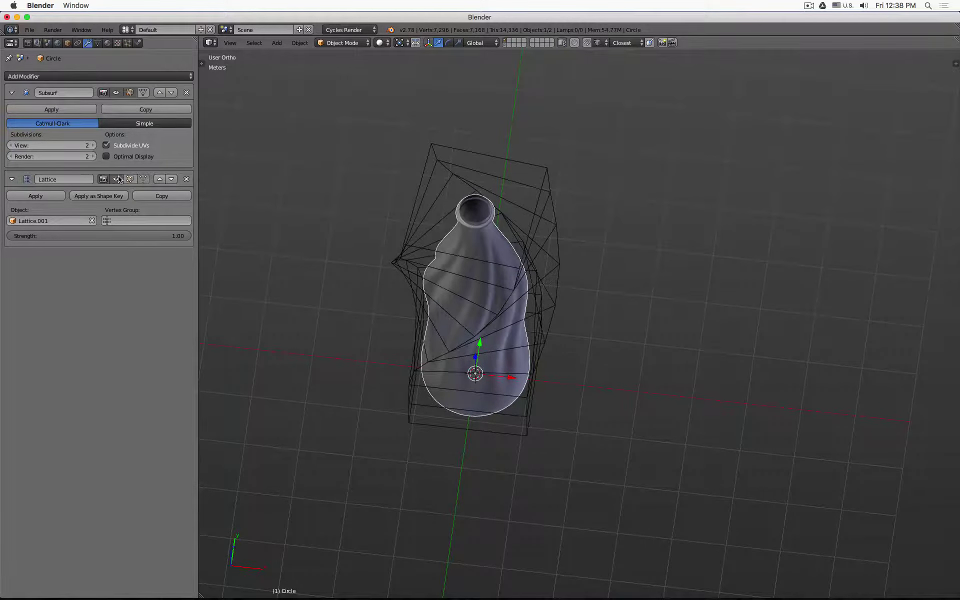
{"action": "left_click", "coordinate": [118, 180]}
{"action": "left_click", "coordinate": [119, 180]}
{"action": "left_click", "coordinate": [118, 180]}
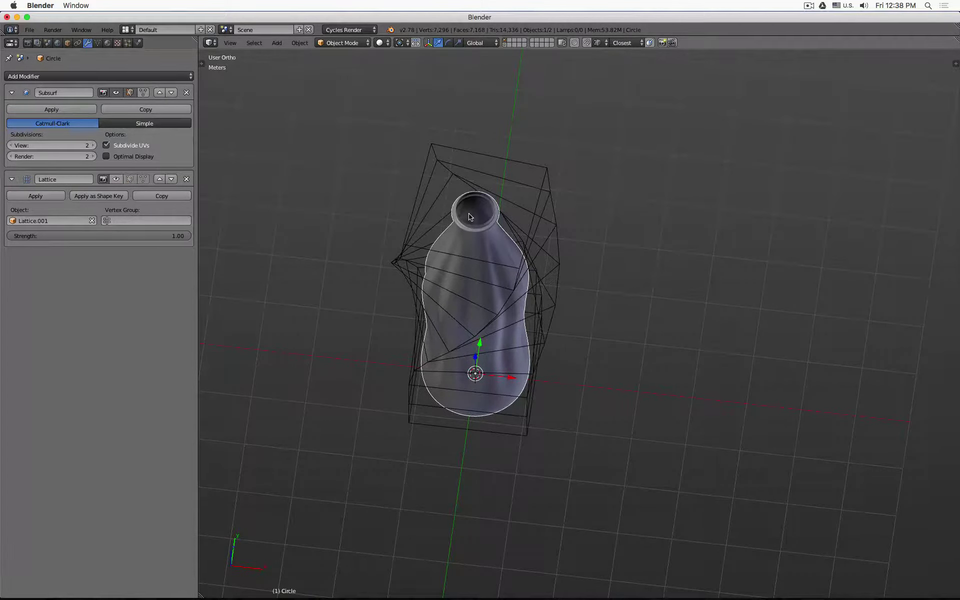
- Duplicate the bottle in place onto the second layer, show only that layer, and remove the copy's Lattice modifier
{"action": "key", "text": "KP_1"}
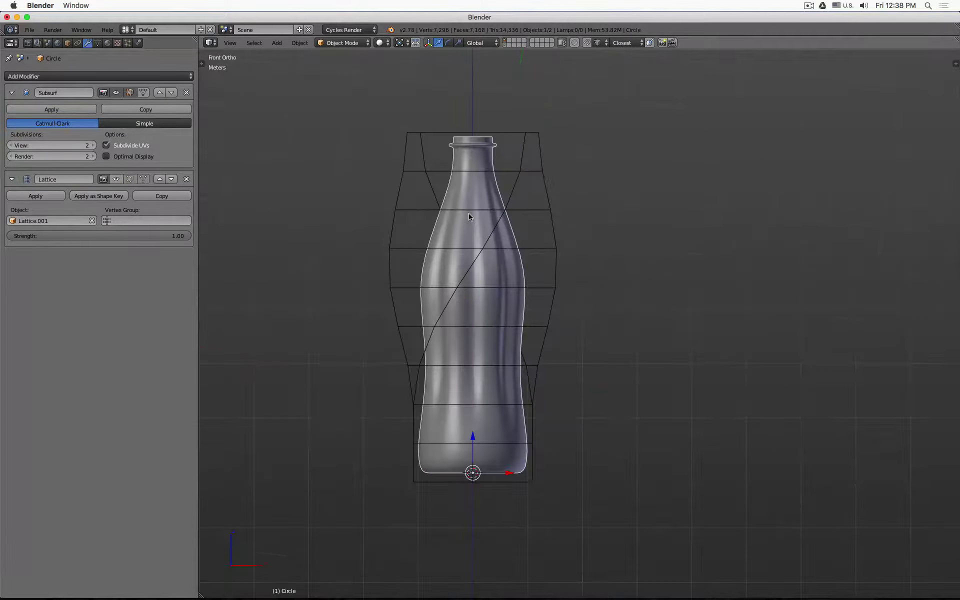
{"action": "key", "text": "shift+d"}
{"action": "right_click", "coordinate": [587, 188]}
{"action": "key", "text": "m"}
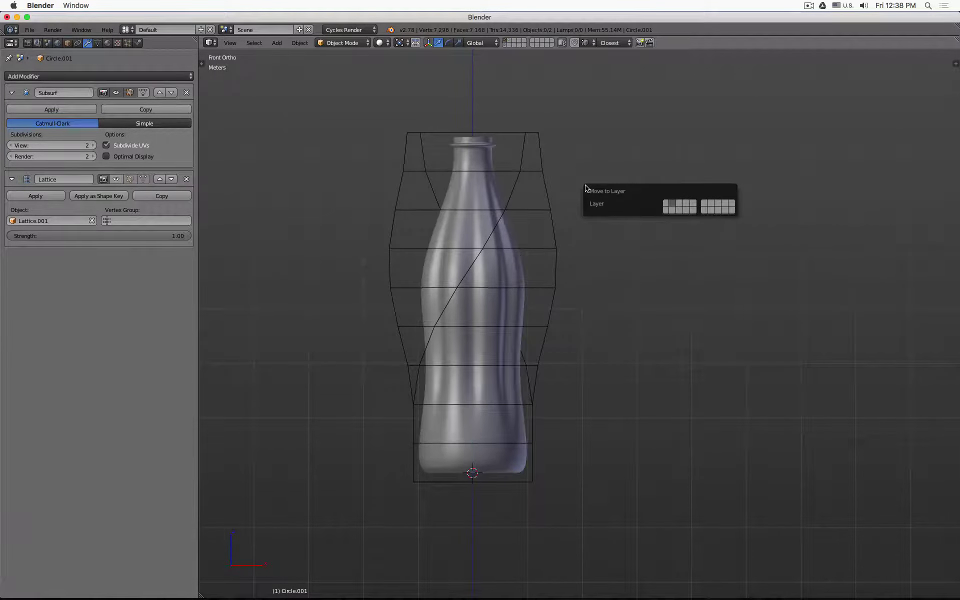
{"action": "left_click", "coordinate": [511, 42]}
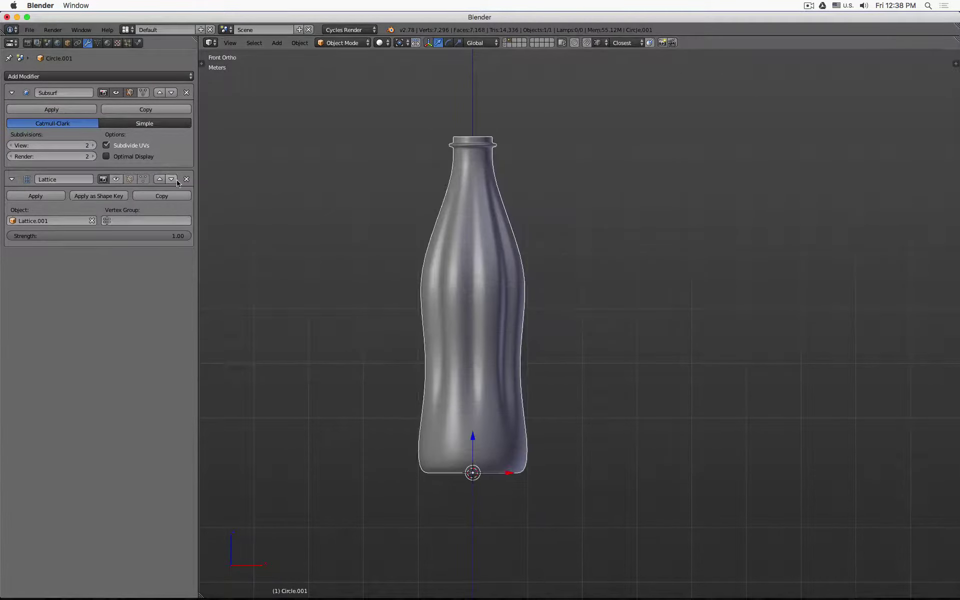
{"action": "left_click", "coordinate": [186, 179]}
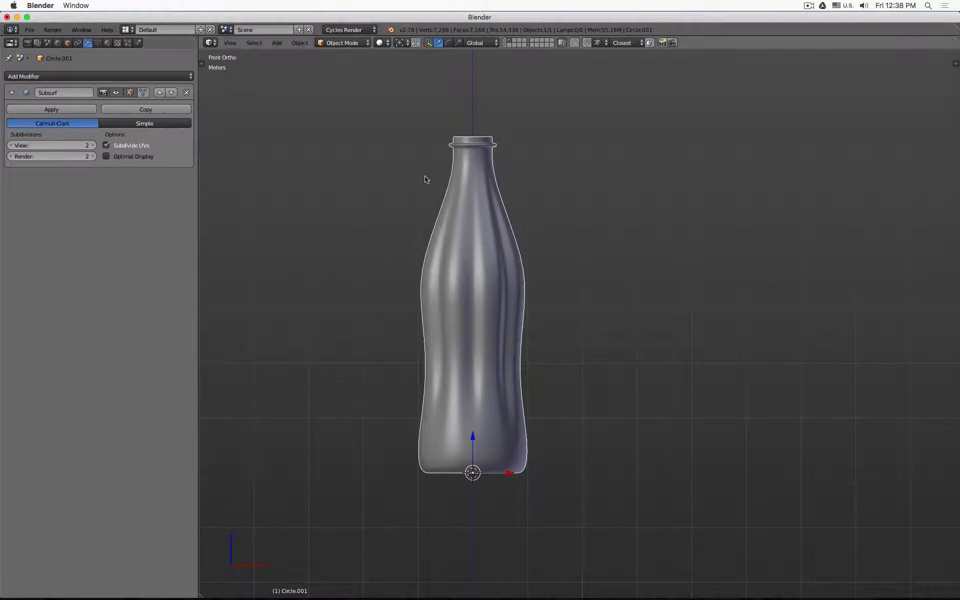
- Edit the bottle copy's mesh and select all neck and rim vertices, including those on the back side
{"action": "key", "text": "Tab"}
{"action": "key", "text": "z"}
{"action": "scroll", "coordinate": [466, 118], "scroll_direction": "up", "scroll_amount": 6}
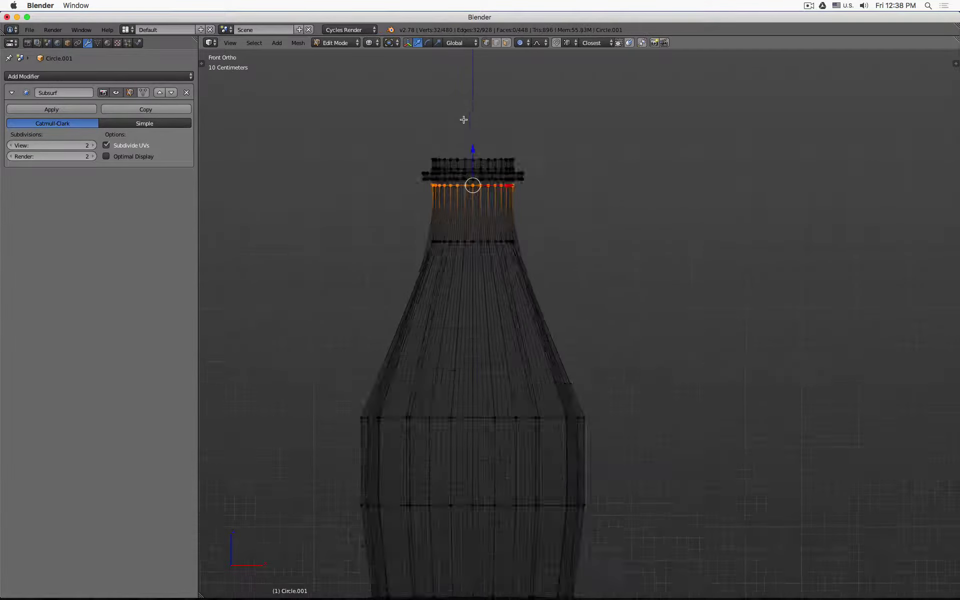
{"action": "key", "text": "a"}
{"action": "left_click_drag", "start_coordinate": [347, 146], "coordinate": [587, 300]}
{"action": "scroll", "coordinate": [595, 290], "scroll_direction": "down", "scroll_amount": 5}
{"action": "key", "text": "z"}
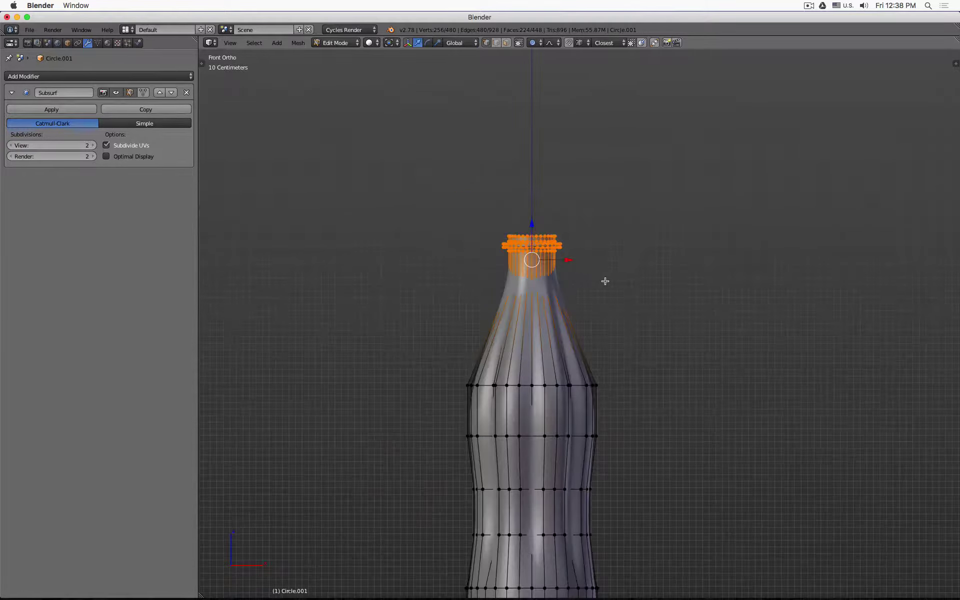
{"action": "middle_click_drag", "start_coordinate": [614, 269], "coordinate": [551, 232], "text": "shift"}
{"action": "scroll", "coordinate": [550, 233], "scroll_direction": "up", "scroll_amount": 2}
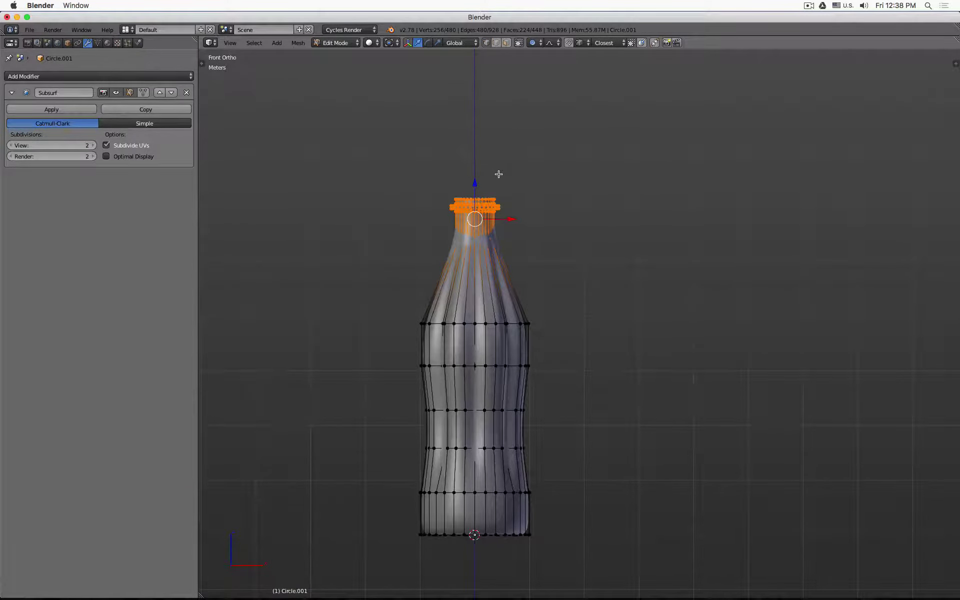
- Rotate the selected neck vertices roughly 100° around global Z with smooth proportional editing at size 5.05
{"action": "key", "text": "r"}
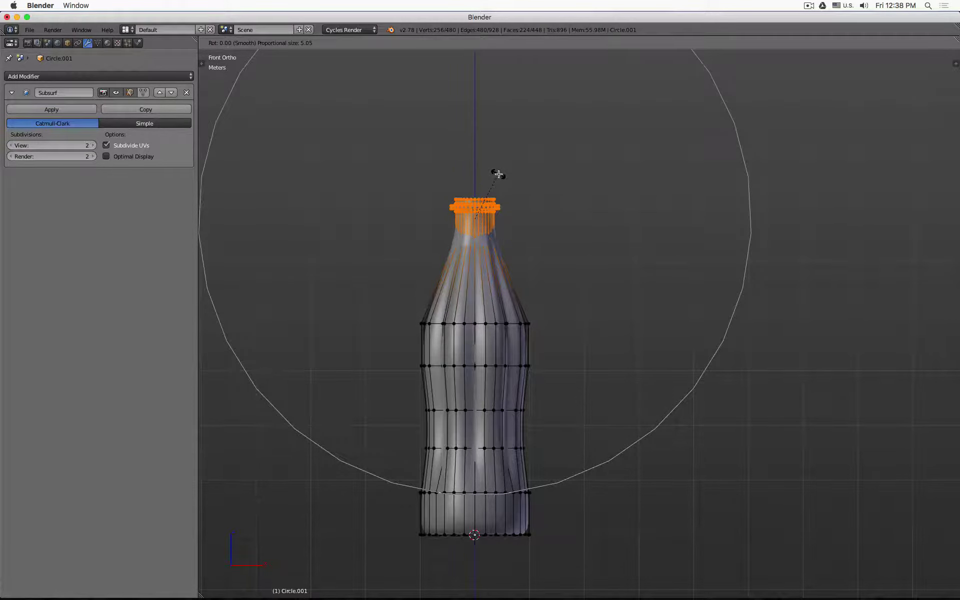
{"action": "key", "text": "z"}
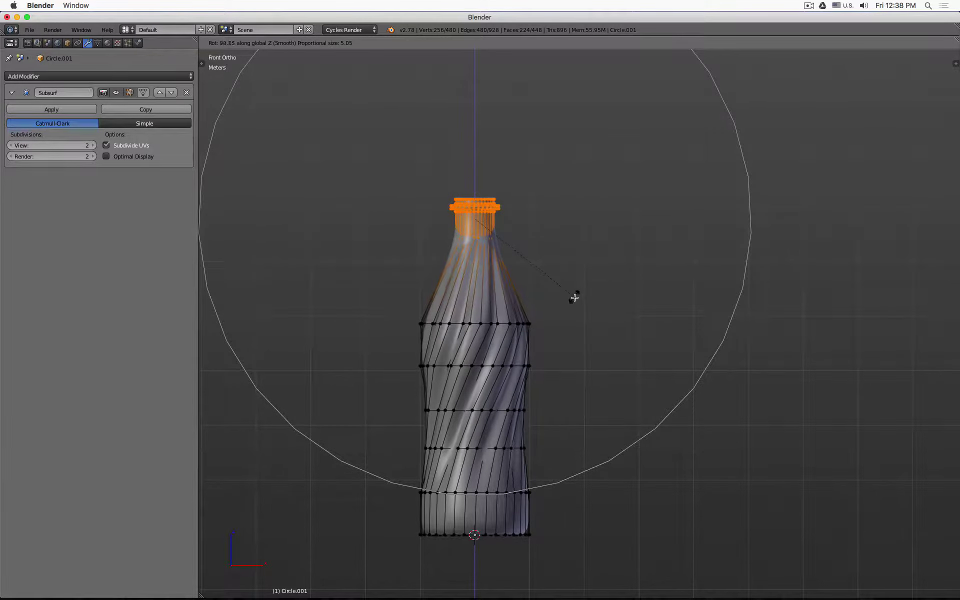
{"action": "left_click", "coordinate": [572, 318]}
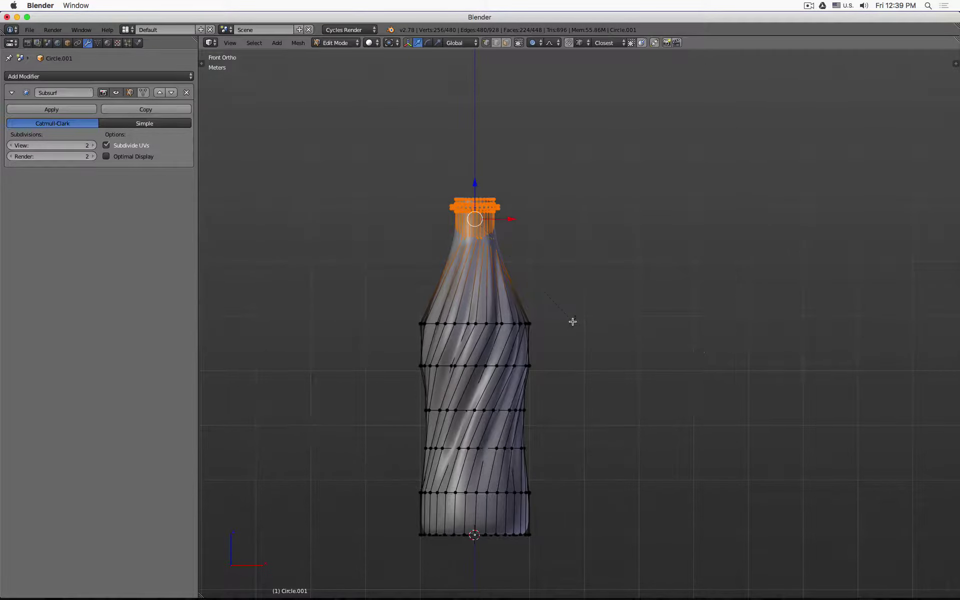
- Inspect the directly twisted bottle copy from an angle and from the front, comparing its smoothed surface with its mesh
{"action": "key", "text": "Tab"}
{"action": "middle_click_drag", "start_coordinate": [661, 314], "coordinate": [637, 345]}
{"action": "key", "text": "Tab"}
{"action": "scroll", "coordinate": [592, 293], "scroll_direction": "up", "scroll_amount": 2}
{"action": "middle_click_drag", "start_coordinate": [594, 294], "coordinate": [636, 221]}
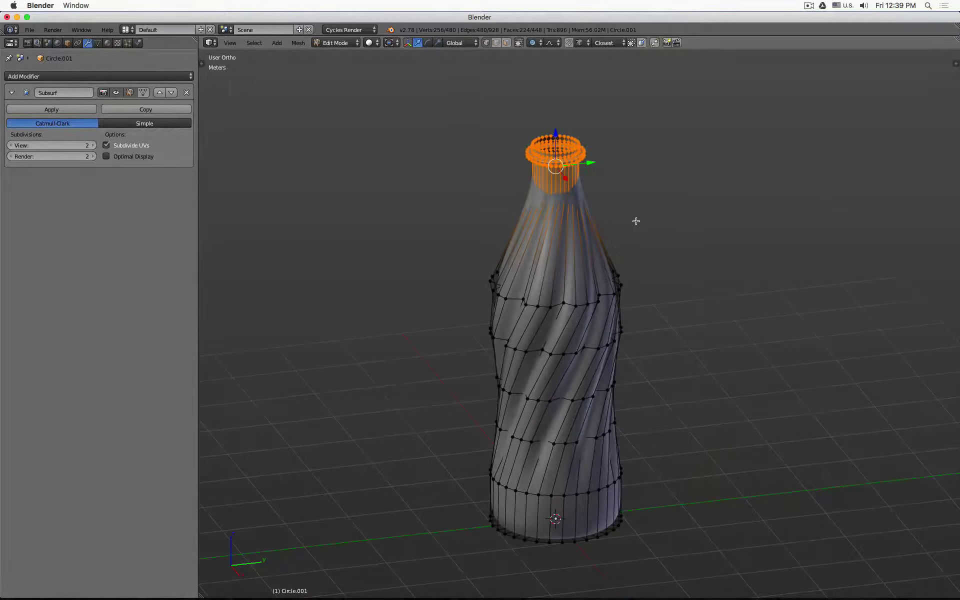
{"action": "key", "text": "KP_1"}
{"action": "key", "text": "Tab"}
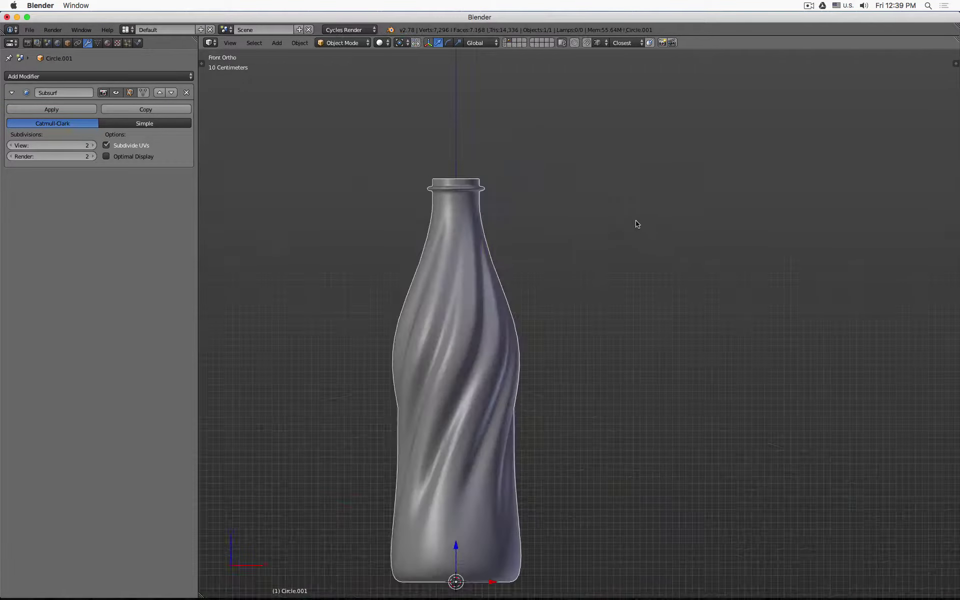
{"action": "key", "text": "Tab"}
{"action": "key", "text": "Tab"}
{"action": "key", "text": "Tab"}
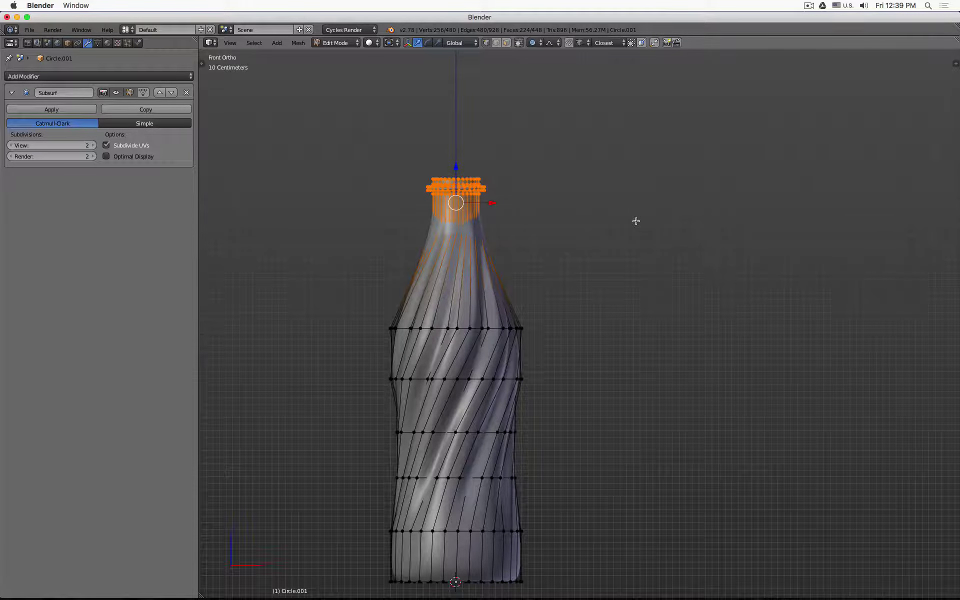
- Undo the twist and rotate the neck vertices around Z again in wireframe with proportional size 5.05, returning to Object Mode
{"action": "key", "text": "z"}
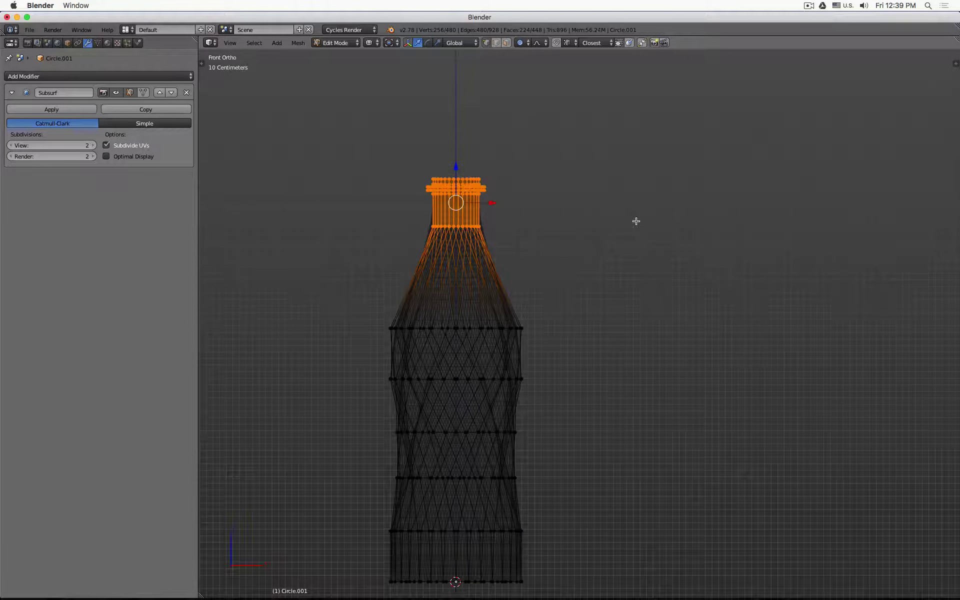
{"action": "key", "text": "super+z"}
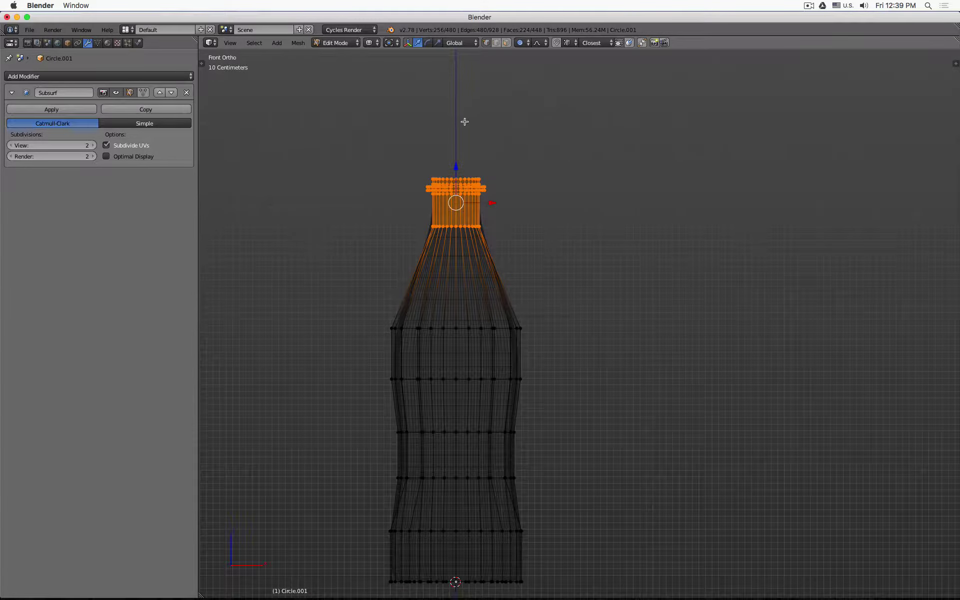
{"action": "key", "text": "r"}
{"action": "key", "text": "z"}
{"action": "key", "text": "Escape"}
{"action": "key", "text": "r"}
{"action": "key", "text": "z"}
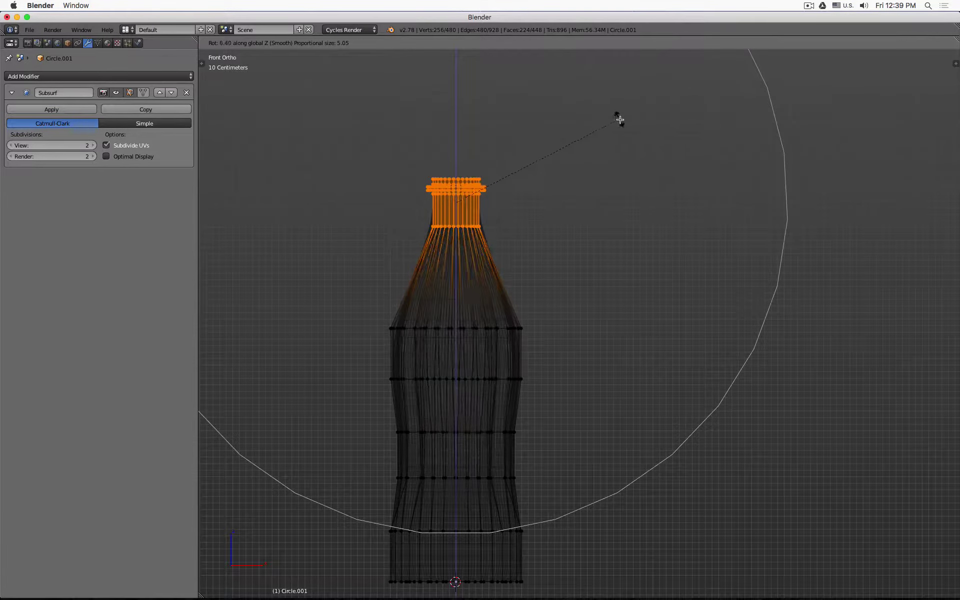
{"action": "left_click", "coordinate": [637, 259]}
{"action": "key", "text": "Tab"}
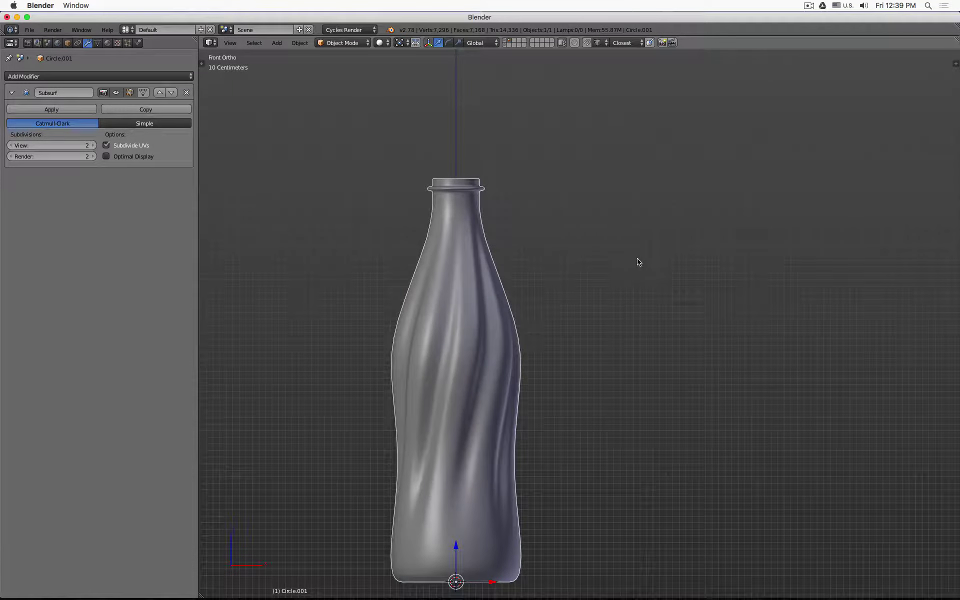
- Check the second twist's mesh in wireframe and solid shading, undo the rotation, and return to Object Mode
{"action": "key", "text": "Tab"}
{"action": "key", "text": "z"}
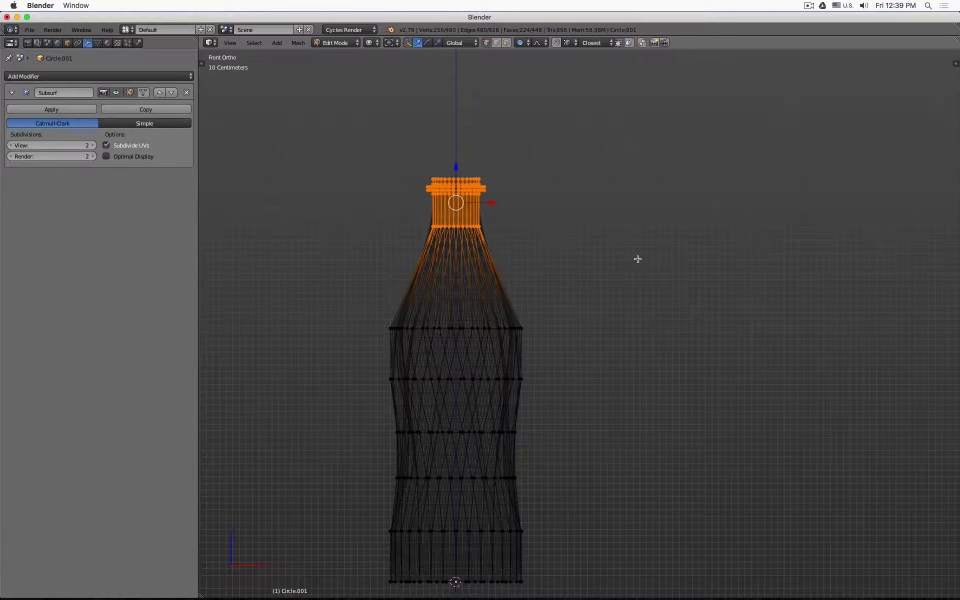
{"action": "key", "text": "z"}
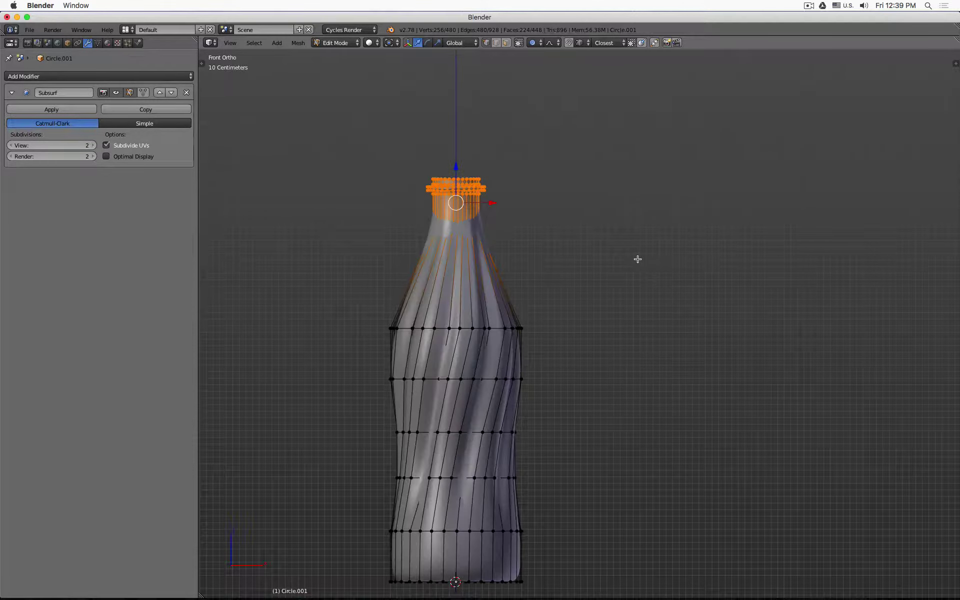
{"action": "key", "text": "r"}
{"action": "key", "text": "z"}
{"action": "key", "text": "Escape"}
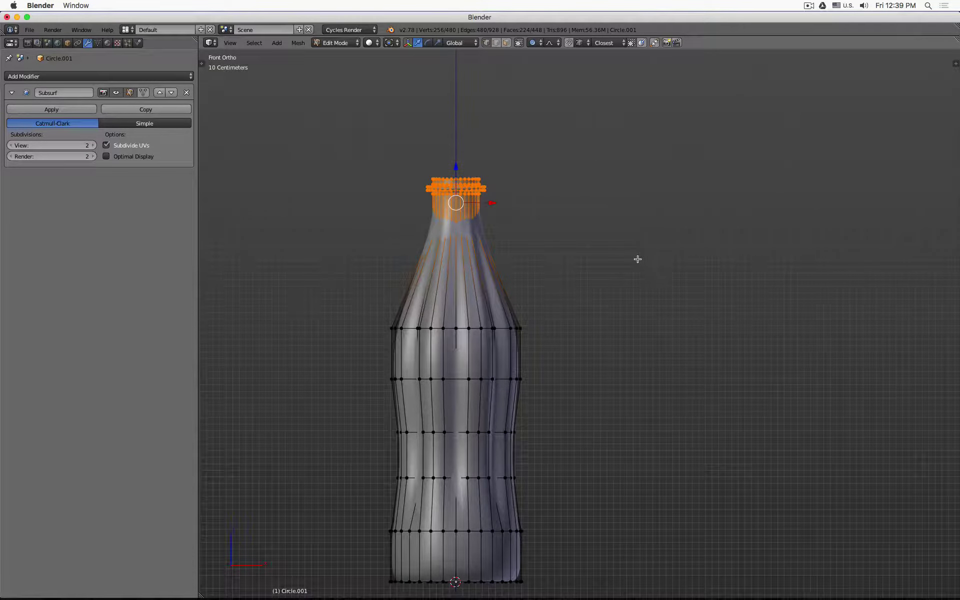
{"action": "key", "text": "z"}
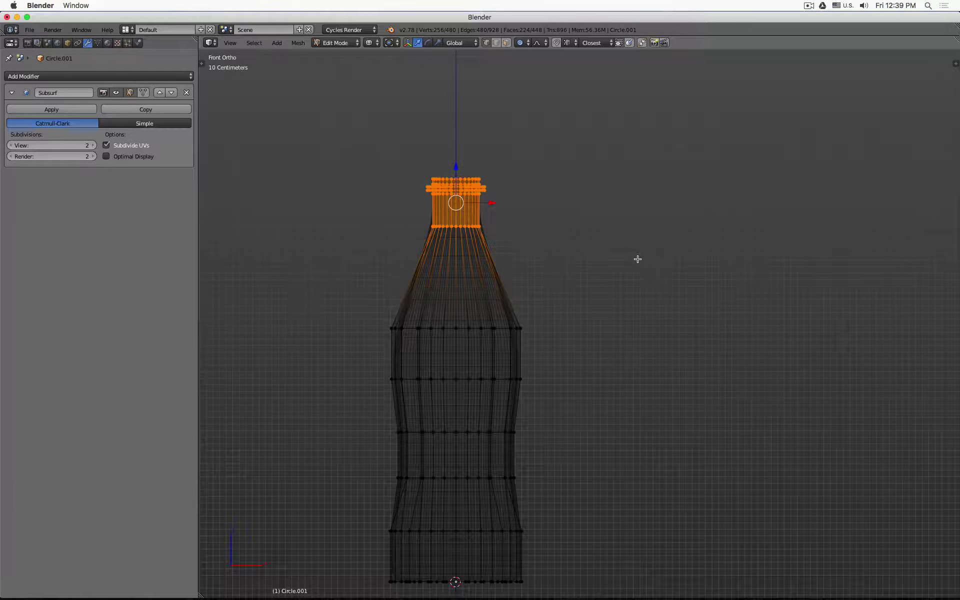
{"action": "key", "text": "Tab"}
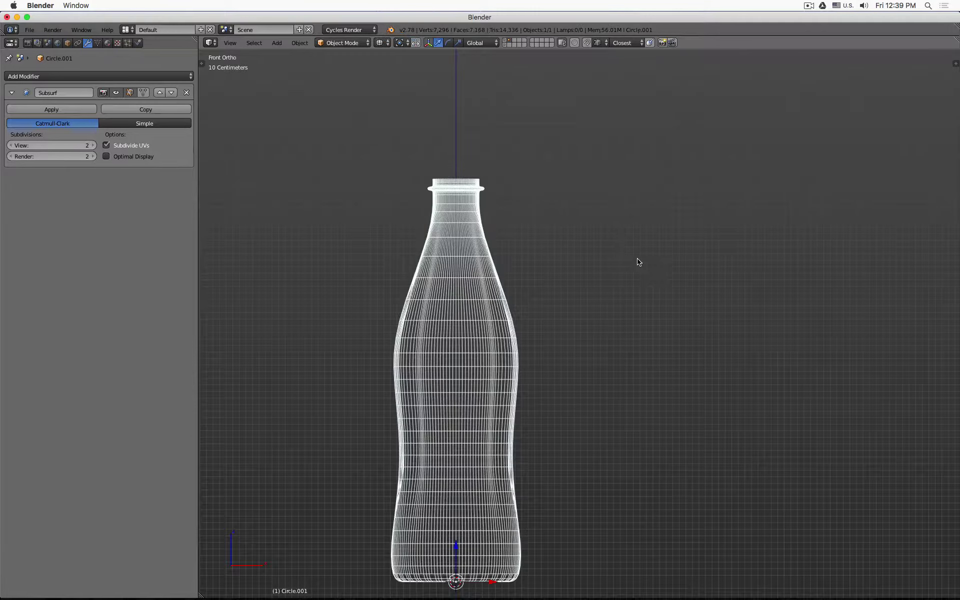
- Show the first layer in solid shading, select the original bottle, and turn on its Lattice modifier's viewport display
{"action": "left_click", "coordinate": [506, 43], "text": "shift"}
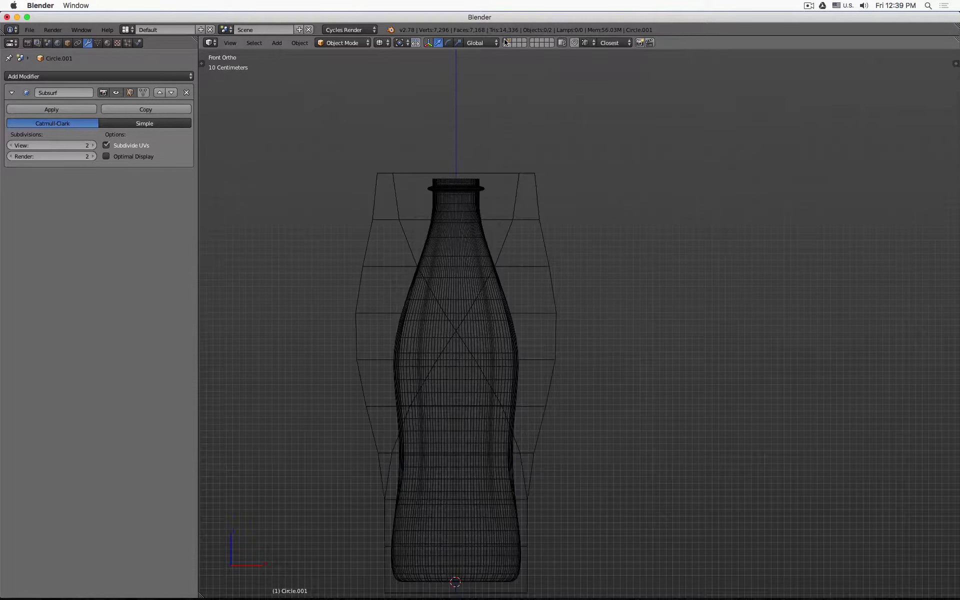
{"action": "right_click", "coordinate": [514, 211]}
{"action": "key", "text": "z"}
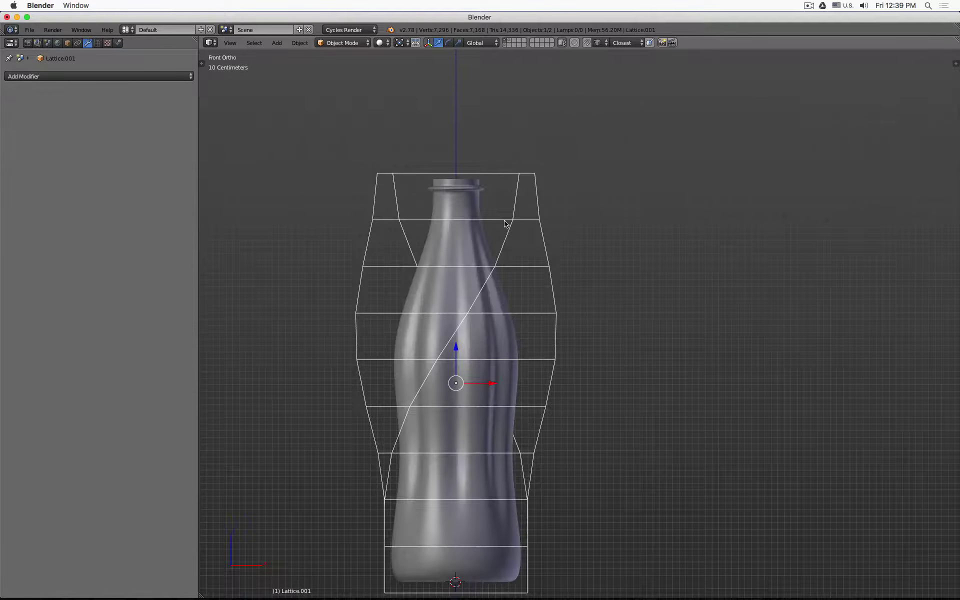
{"action": "right_click", "coordinate": [460, 227]}
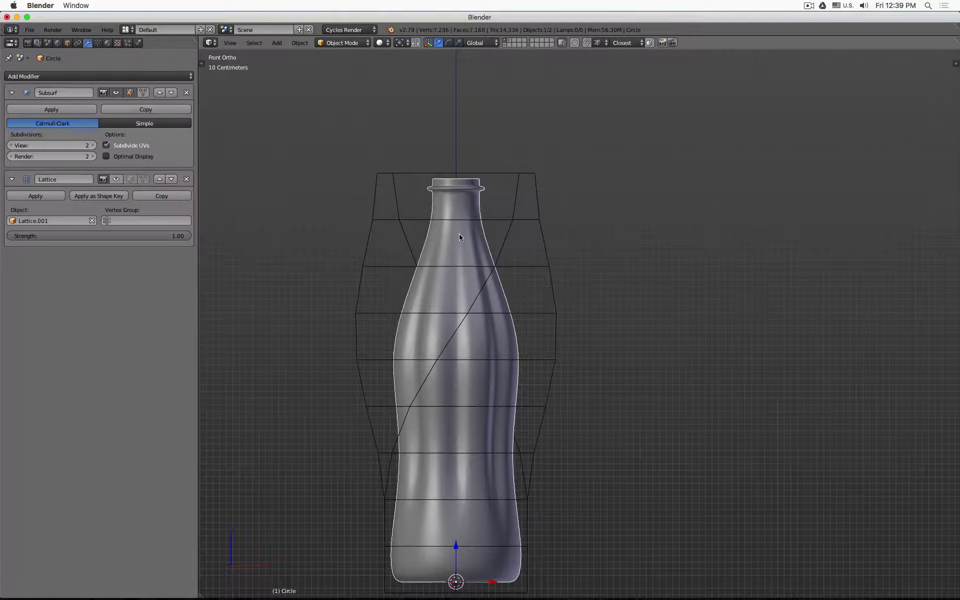
{"action": "left_click", "coordinate": [119, 181]}
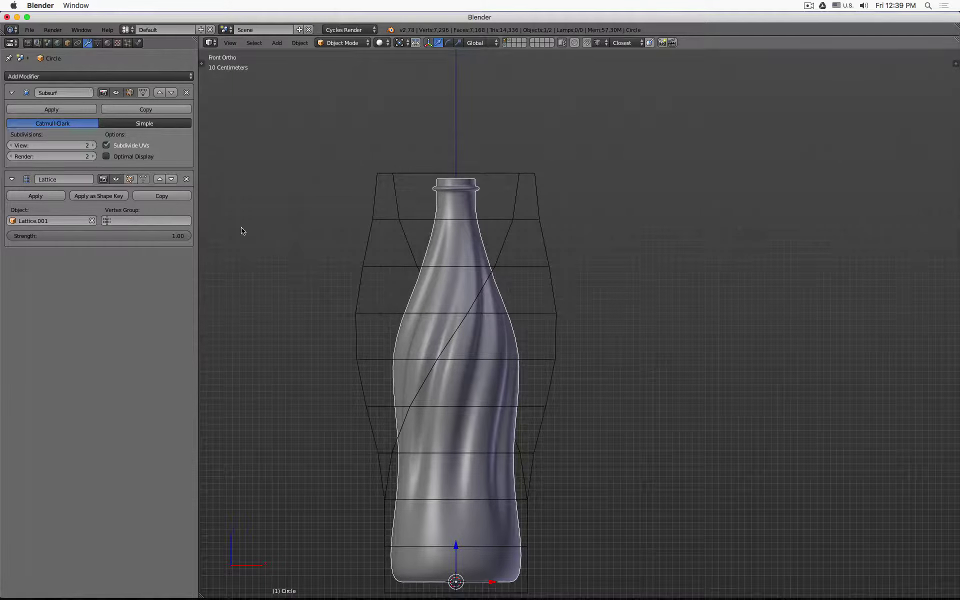
- Compare the bottle's opening from above with the Lattice modifier's strength at 0.00 and back at 1.00
{"action": "left_click_drag", "start_coordinate": [186, 236], "coordinate": [9, 237]}
{"action": "middle_click_drag", "start_coordinate": [480, 180], "coordinate": [482, 276]}
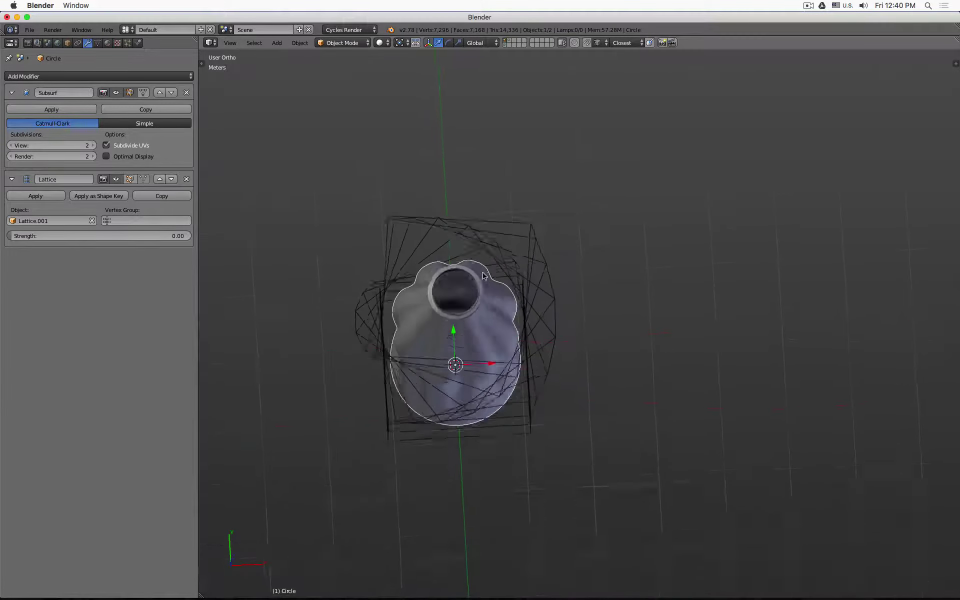
{"action": "scroll", "coordinate": [480, 272], "scroll_direction": "up", "scroll_amount": 2}
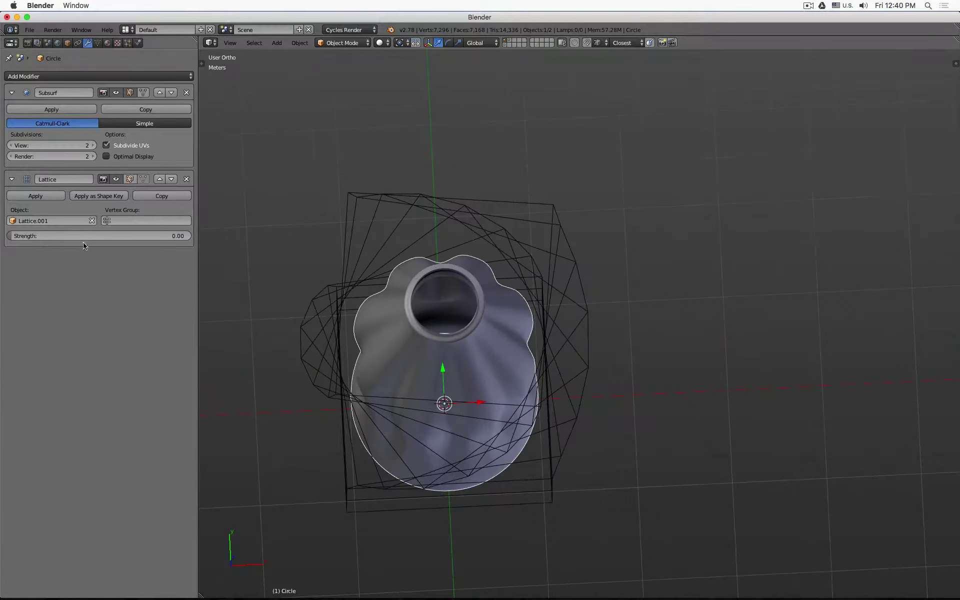
{"action": "left_click_drag", "start_coordinate": [75, 238], "coordinate": [260, 237]}
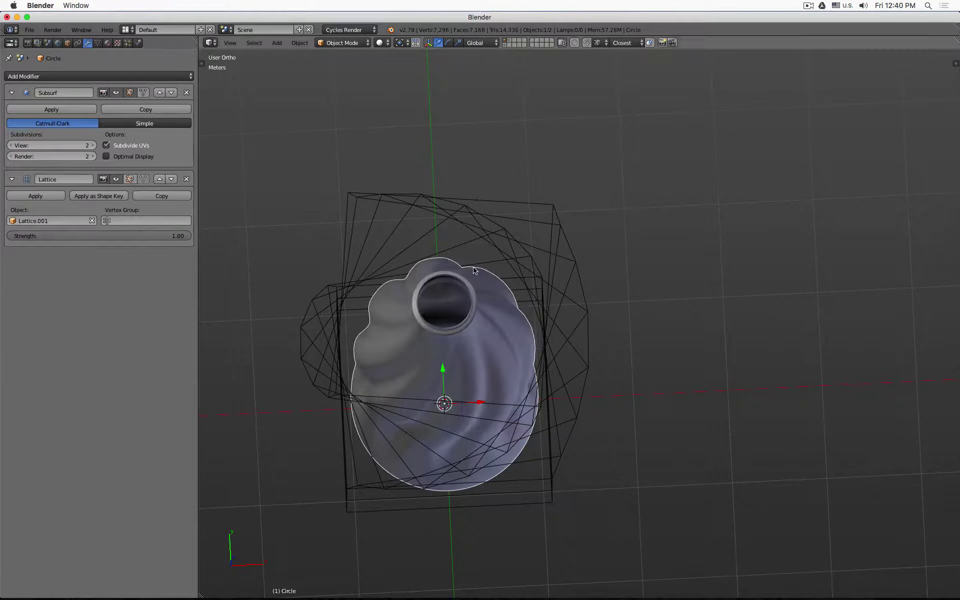
- Return to front view and delete the twisted lattice around the bottle
{"action": "key", "text": "KP_1"}
{"action": "right_click", "coordinate": [540, 266]}
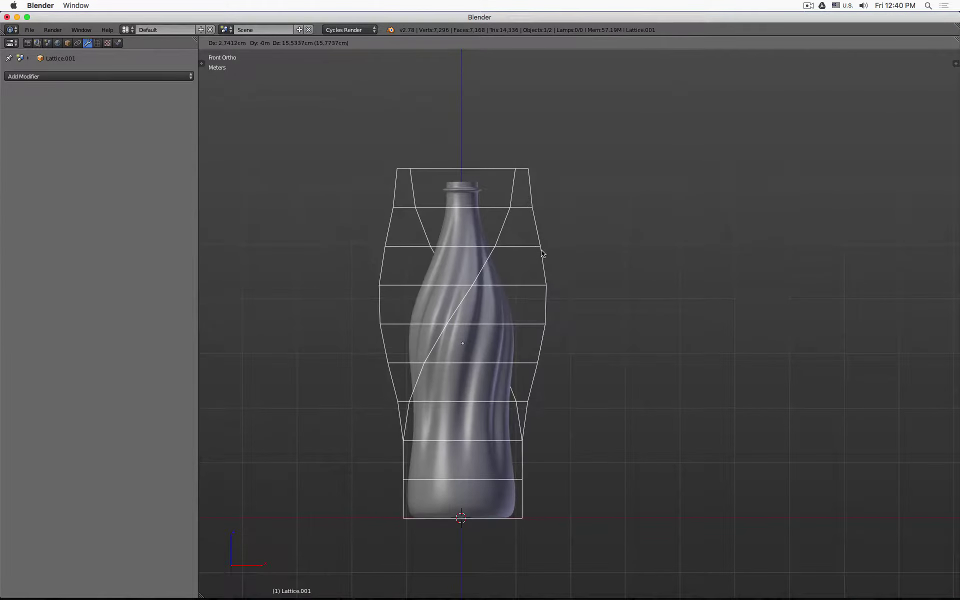
{"action": "key", "text": "x"}
{"action": "left_click", "coordinate": [536, 259]}
- Add a new lattice, raise it about 2.74 m along Z, and scale it uniformly to slightly wider than the bottle
{"action": "key", "text": "shift+a"}
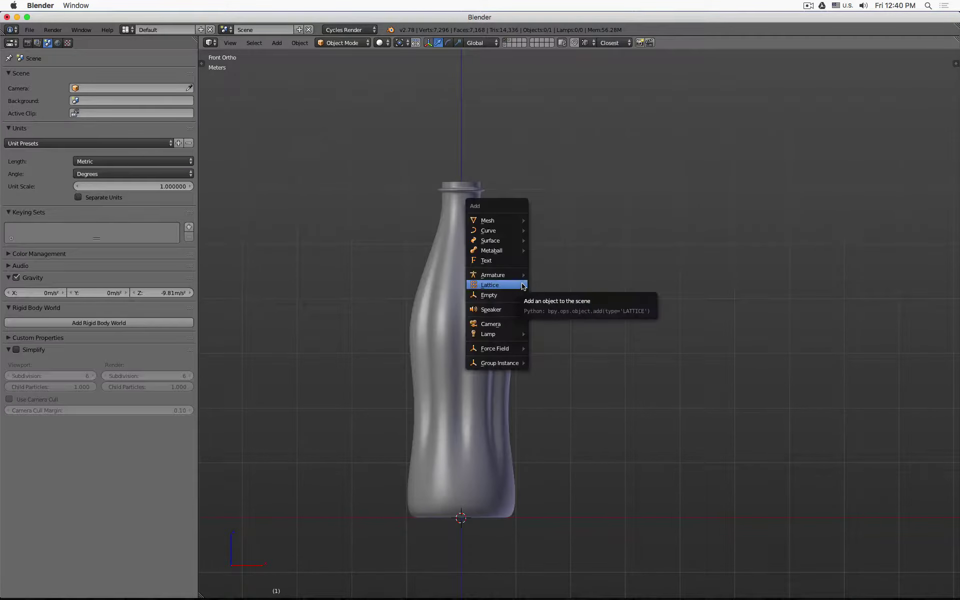
{"action": "left_click", "coordinate": [517, 286]}
{"action": "left_click_drag", "start_coordinate": [462, 484], "coordinate": [467, 337]}
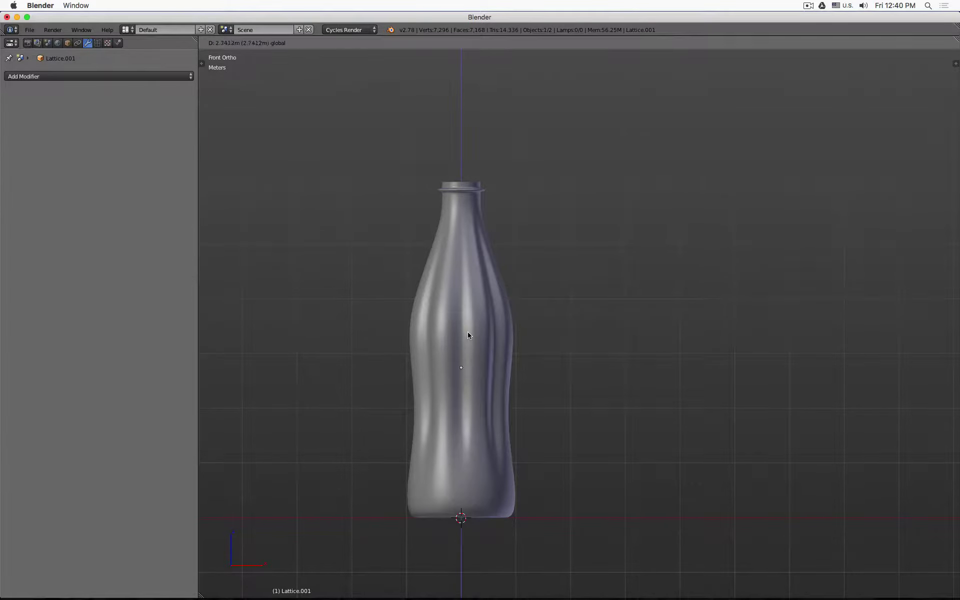
{"action": "key", "text": "z"}
{"action": "key", "text": "s"}
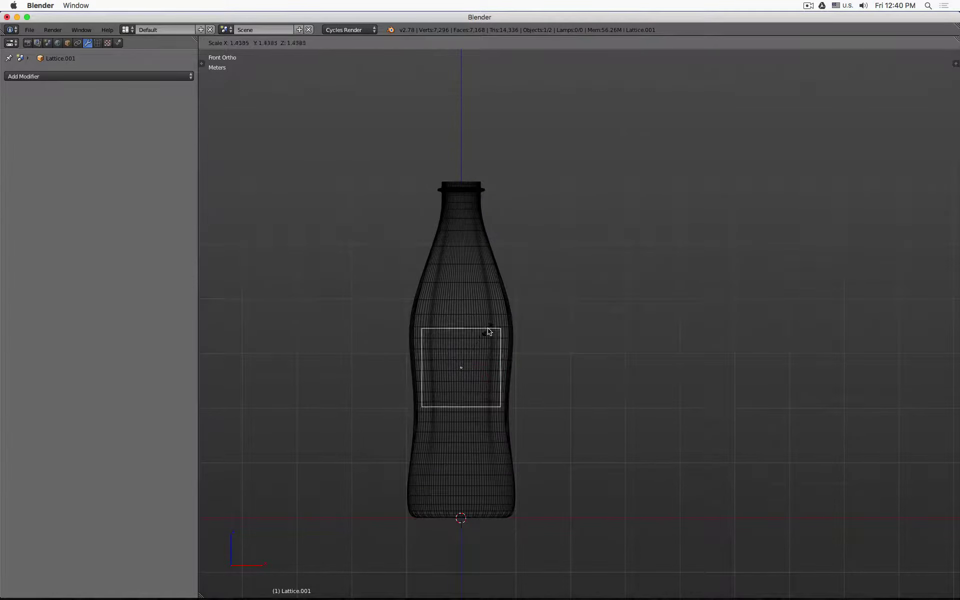
{"action": "left_click", "coordinate": [504, 314]}
- Stretch the new lattice along Z and move it up so it encloses the full height of the bottle
{"action": "key", "text": "s"}
{"action": "key", "text": "z"}
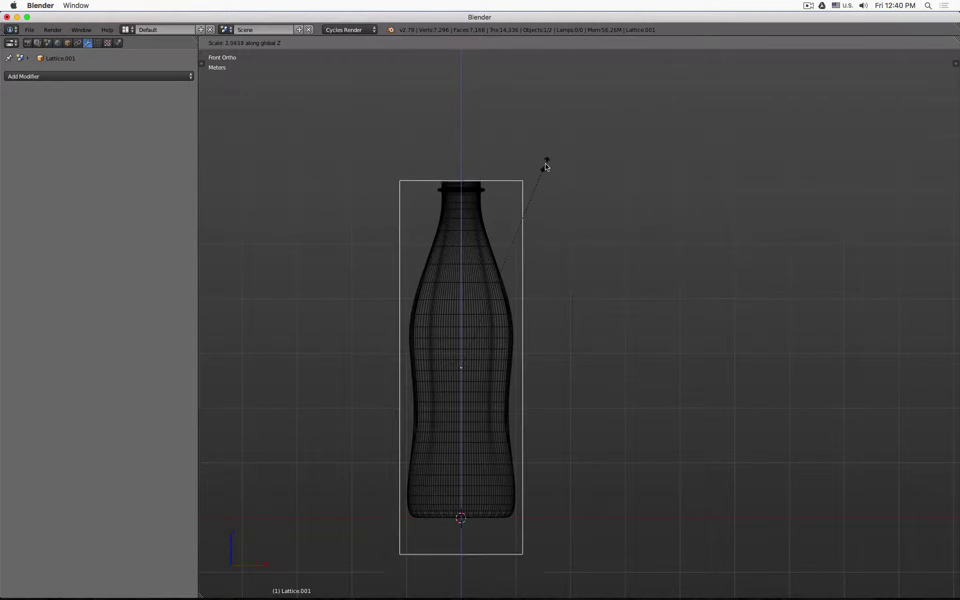
{"action": "left_click", "coordinate": [543, 186]}
{"action": "left_click_drag", "start_coordinate": [460, 336], "coordinate": [461, 312]}
{"action": "key", "text": "s"}
{"action": "key", "text": "z"}
{"action": "left_click", "coordinate": [476, 301]}
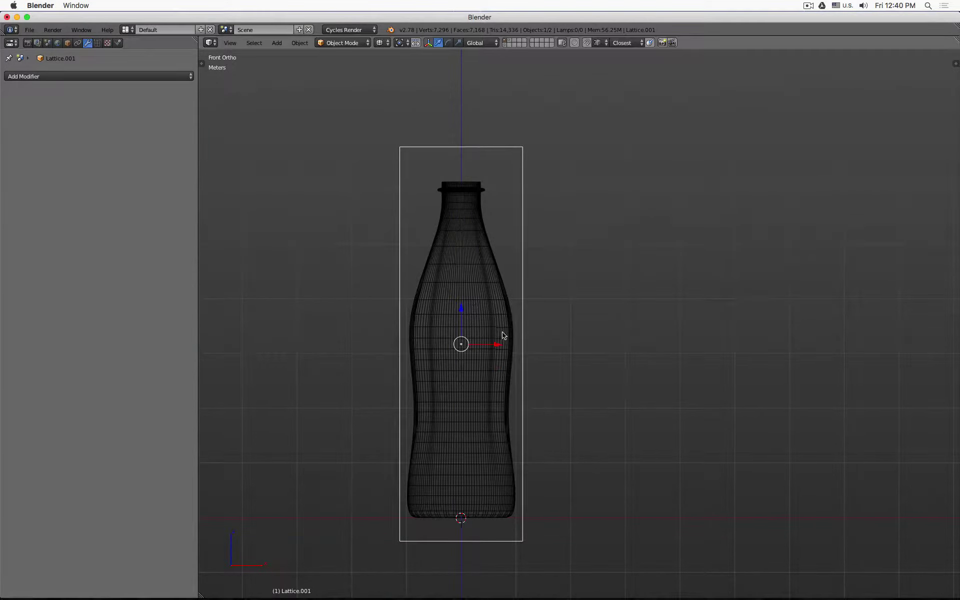
- Scale the new lattice along X so its sides stand slightly farther from the bottle
{"action": "key", "text": "s"}
{"action": "key", "text": "x"}
{"action": "left_click", "coordinate": [519, 341]}
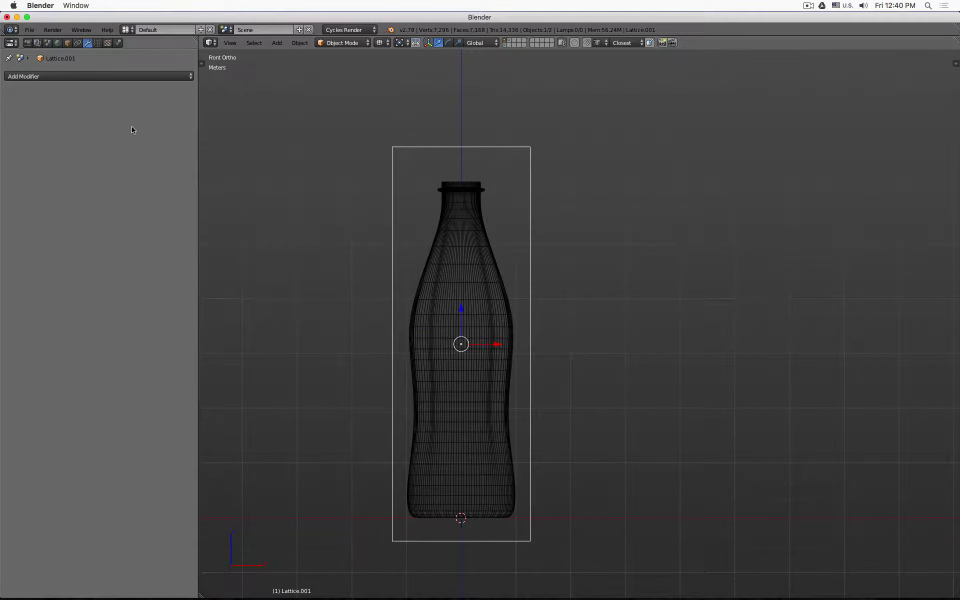
- Set the new lattice's resolution to U 3, V 3 and W 8
{"action": "left_click", "coordinate": [97, 43]}
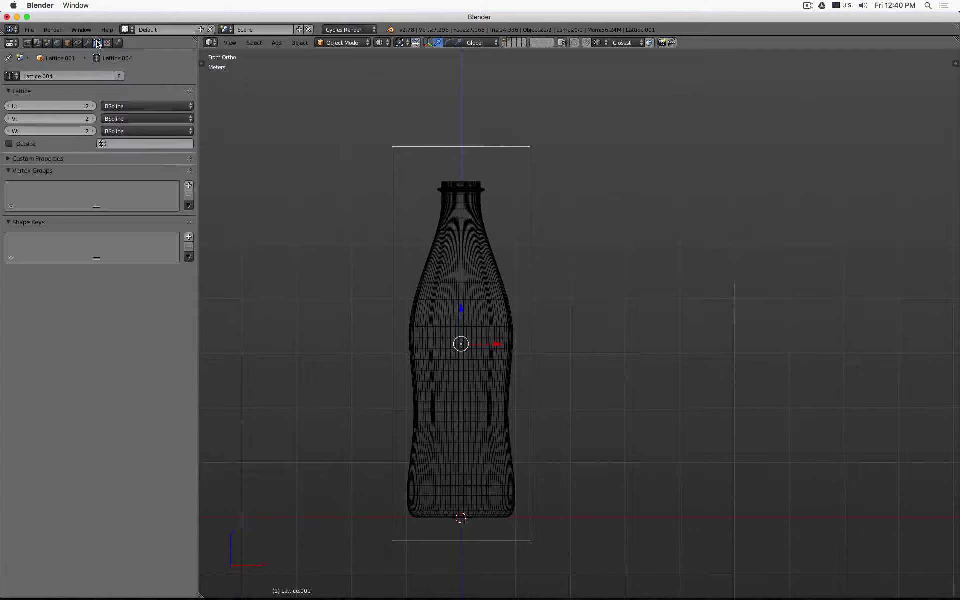
{"action": "left_click", "coordinate": [94, 132]}
{"action": "left_click", "coordinate": [95, 132]}
{"action": "left_click", "coordinate": [94, 131]}
{"action": "left_click", "coordinate": [95, 132]}
{"action": "left_click", "coordinate": [95, 132]}
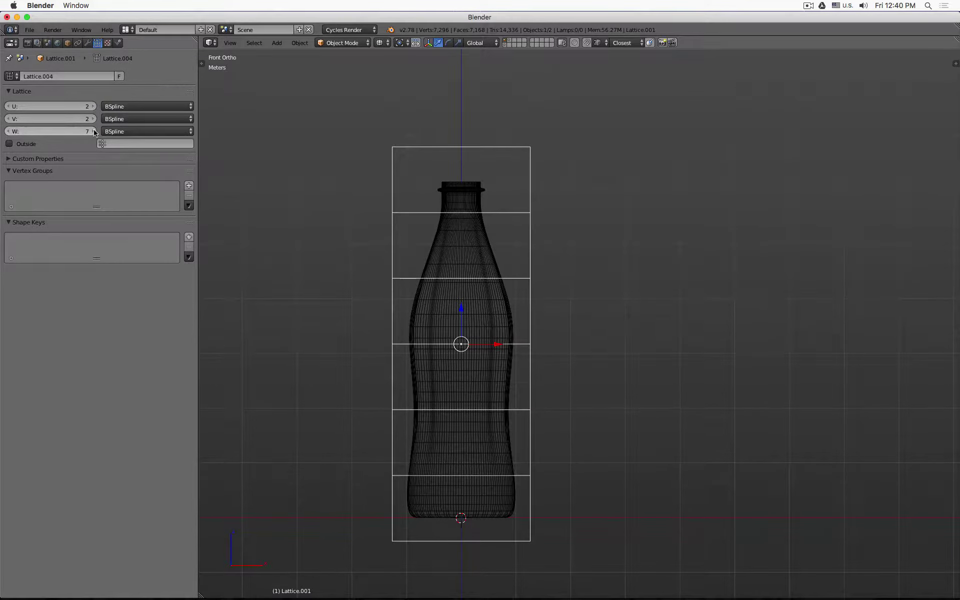
{"action": "left_click", "coordinate": [95, 131]}
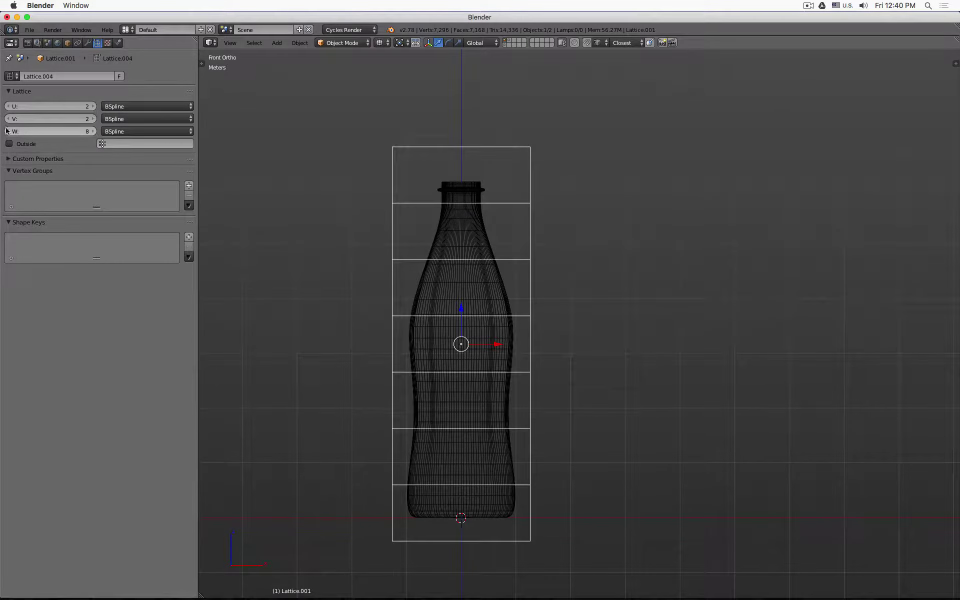
{"action": "left_click", "coordinate": [94, 119]}
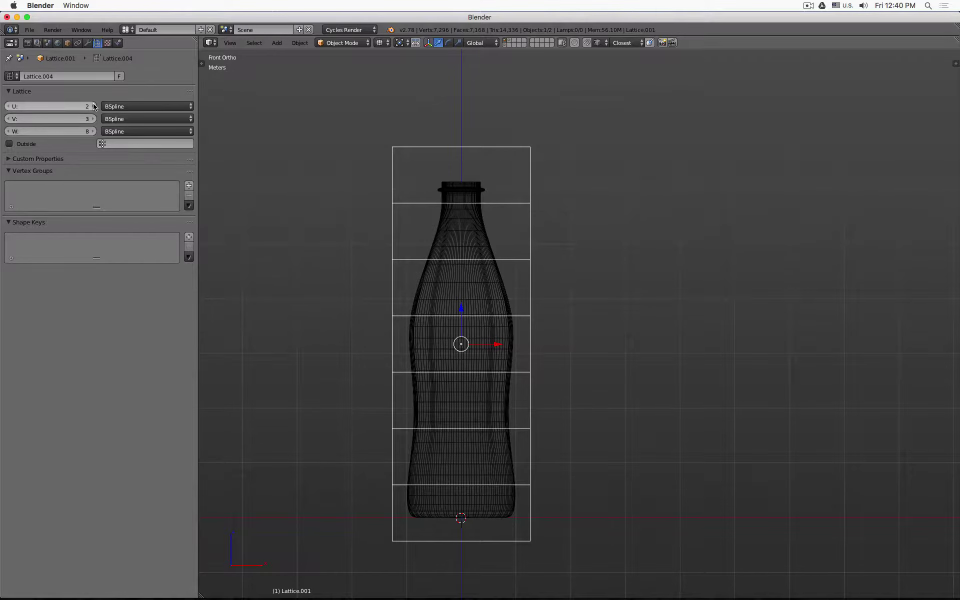
{"action": "left_click", "coordinate": [95, 107]}
- Inspect the lattice grid from above and at an angle, and enable its Outside option
{"action": "key", "text": "KP_7"}
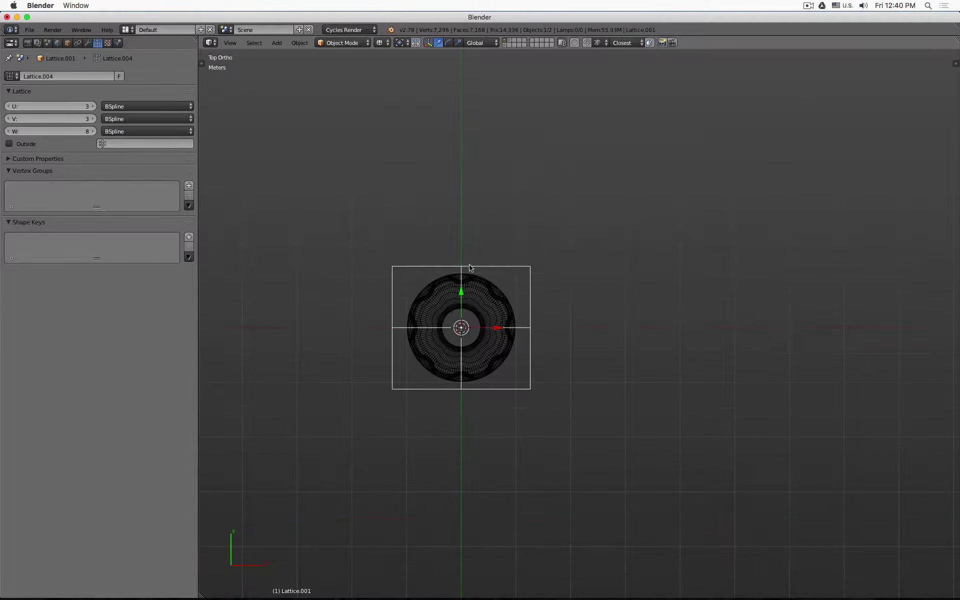
{"action": "middle_click_drag", "start_coordinate": [469, 268], "coordinate": [476, 203]}
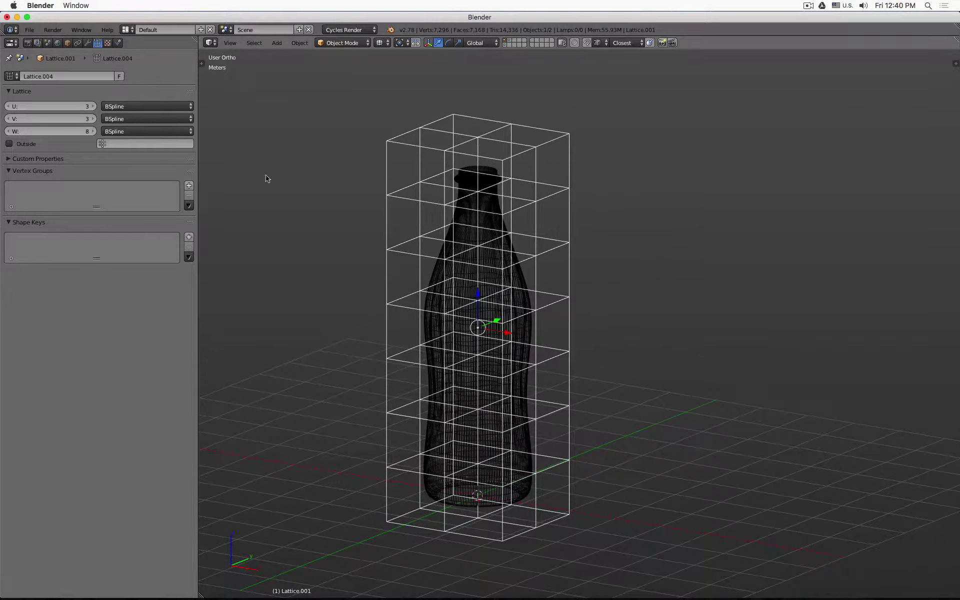
{"action": "left_click", "coordinate": [10, 144]}
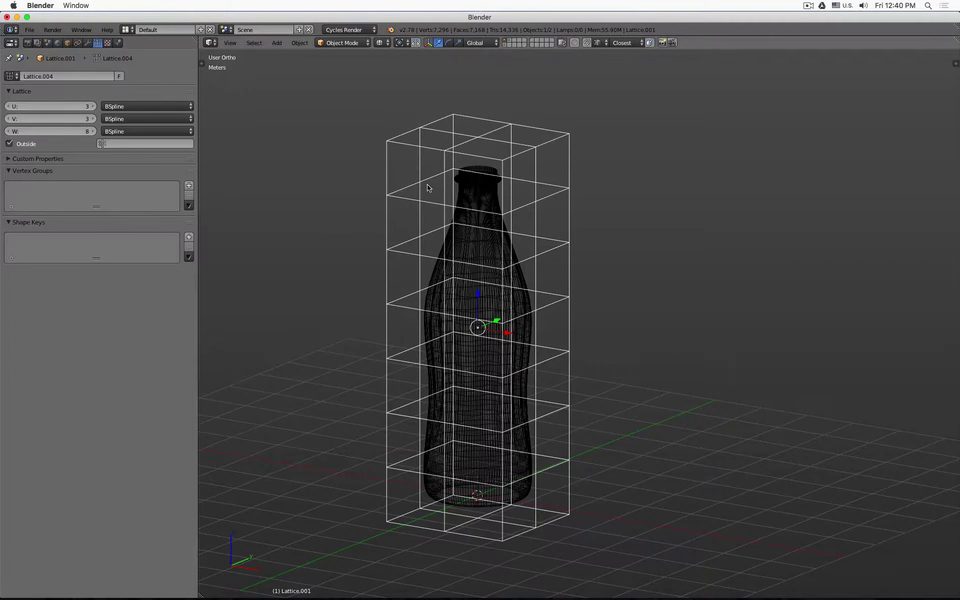
- In front view, select the bottle and assign the new lattice as the object of its Lattice modifier
{"action": "key", "text": "KP_1"}
{"action": "right_click", "coordinate": [476, 188]}
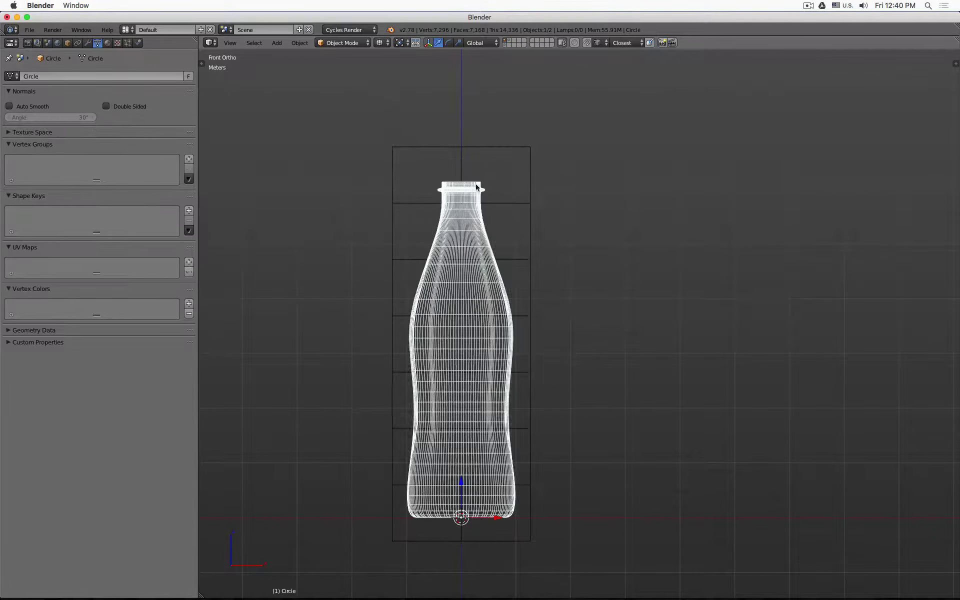
{"action": "left_click", "coordinate": [88, 43]}
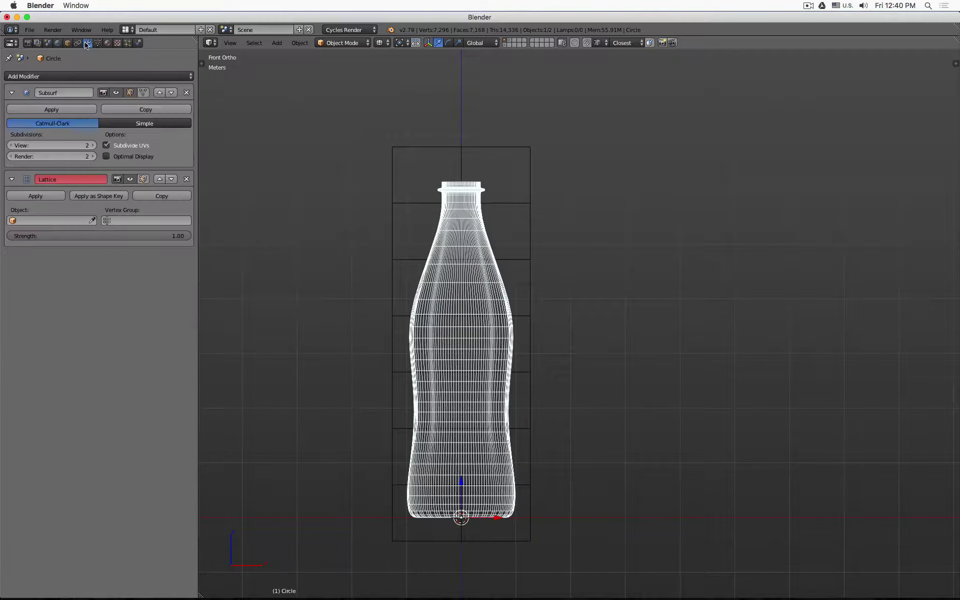
{"action": "left_click", "coordinate": [93, 220]}
{"action": "left_click", "coordinate": [532, 147]}
- Enter edit mode on the lattice and select its topmost row of points
{"action": "right_click", "coordinate": [534, 201]}
{"action": "key", "text": "Tab"}
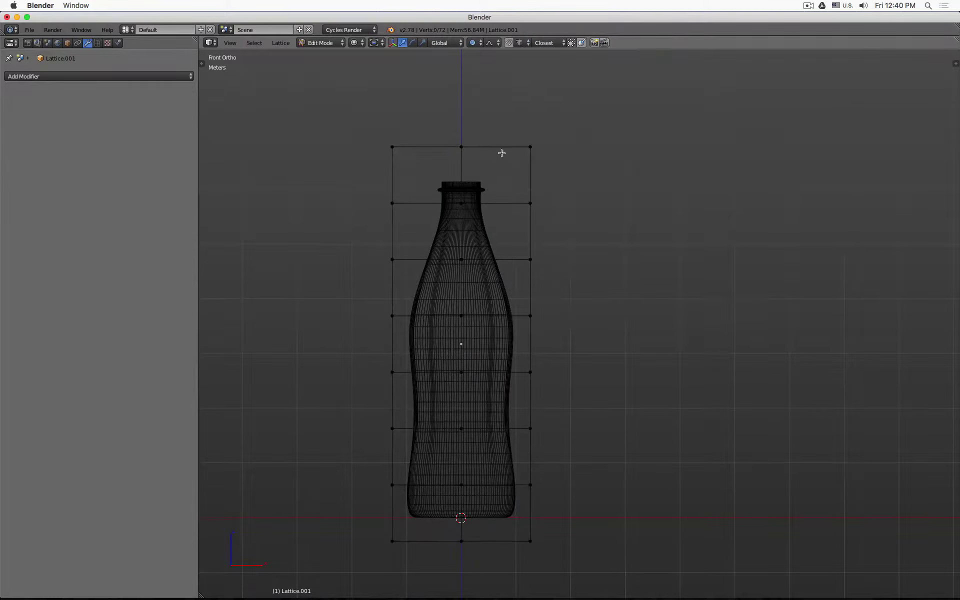
{"action": "key", "text": "a"}
{"action": "key", "text": "a"}
{"action": "key", "text": "b"}
{"action": "left_click_drag", "start_coordinate": [360, 130], "coordinate": [618, 156]}
- Try twisting the lattice's top row about Z with smooth proportional editing, in wireframe and in solid shading
{"action": "key", "text": "r"}
{"action": "key", "text": "z"}
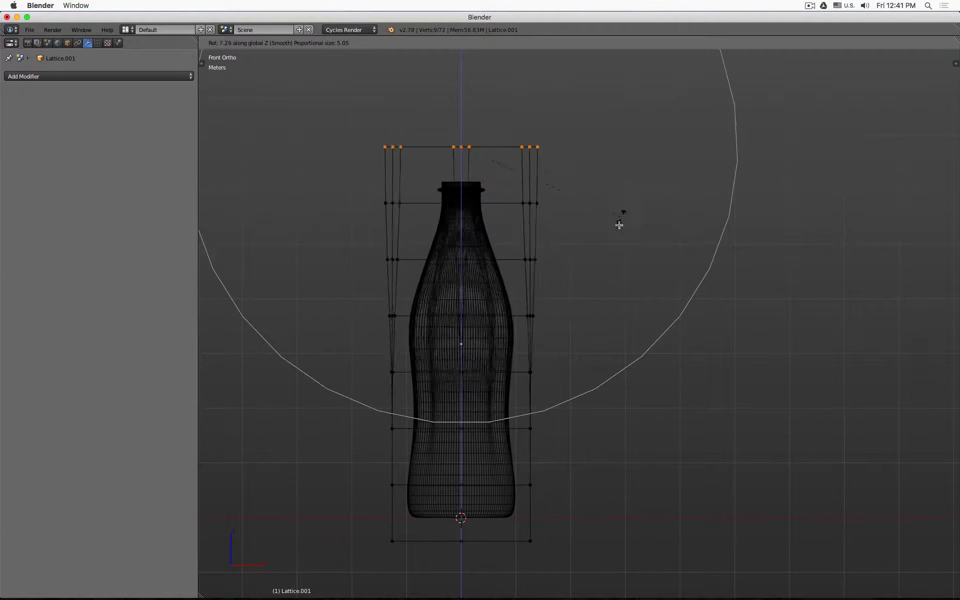
{"action": "right_click", "coordinate": [518, 144]}
{"action": "scroll", "coordinate": [493, 159], "scroll_direction": "up", "scroll_amount": 6}
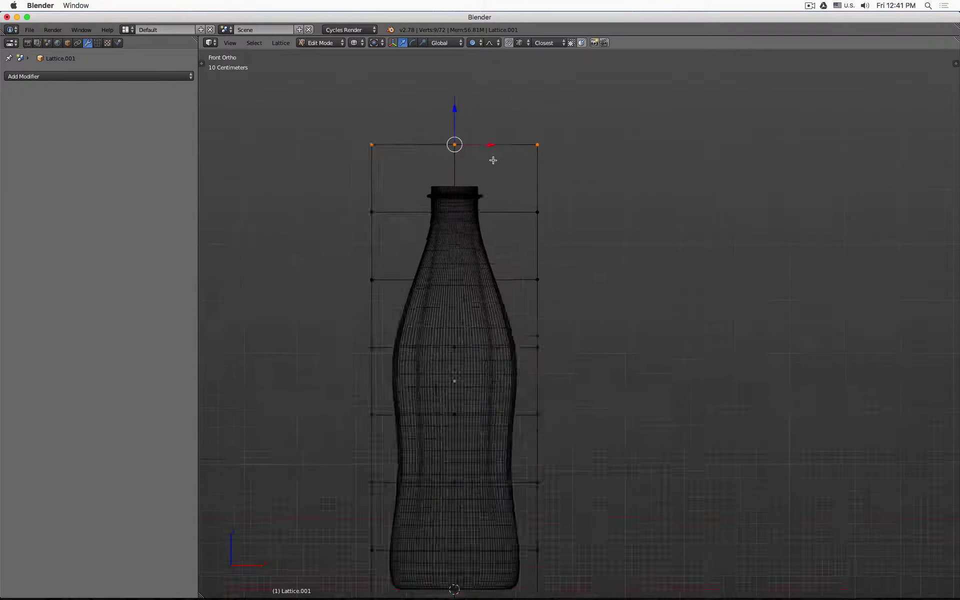
{"action": "key", "text": "z"}
{"action": "scroll", "coordinate": [555, 171], "scroll_direction": "down", "scroll_amount": 3}
{"action": "key", "text": "r"}
{"action": "key", "text": "z"}
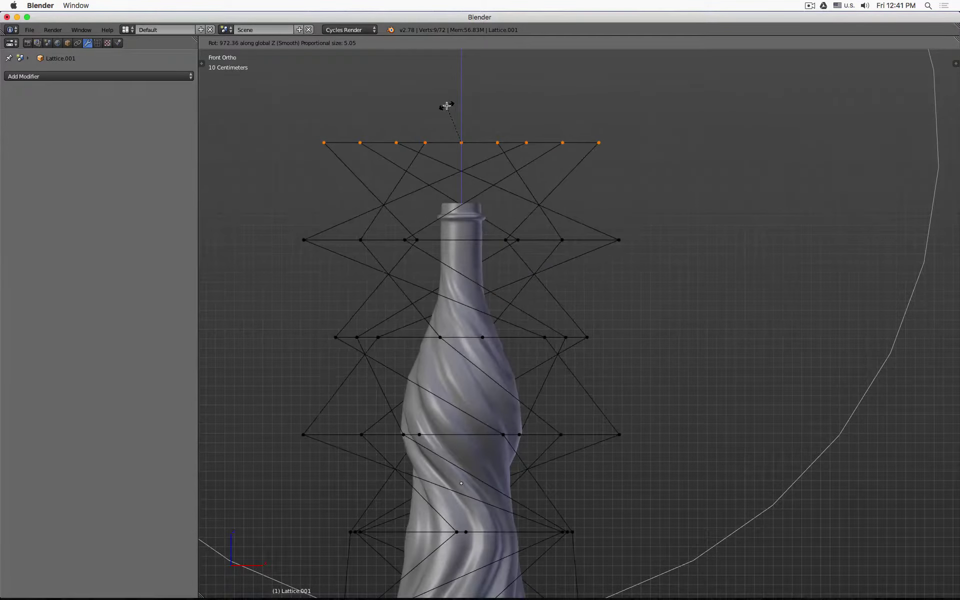
{"action": "key", "text": "Escape"}
{"action": "key", "text": "r"}
{"action": "key", "text": "z"}
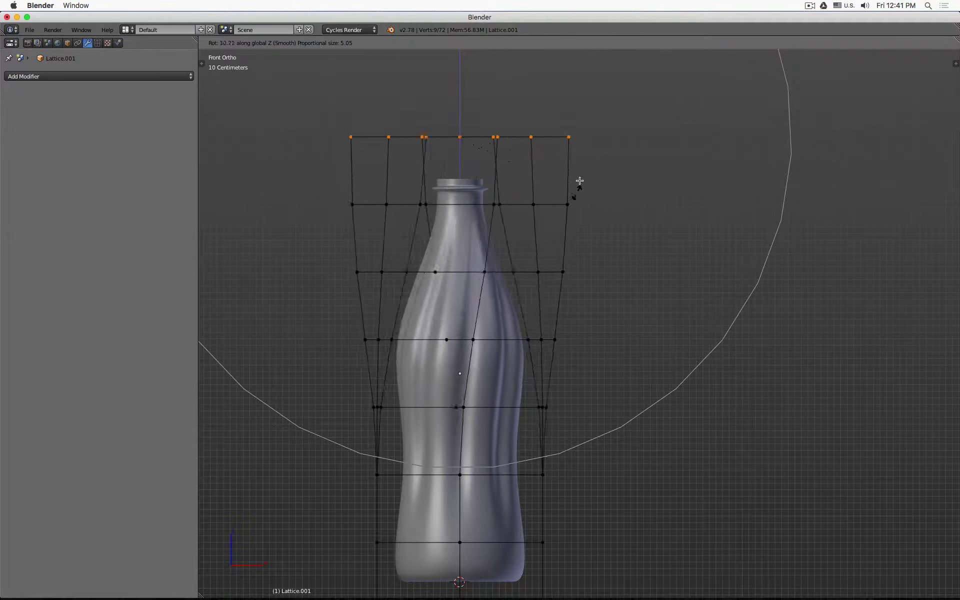
{"action": "key", "text": "Escape"}
{"action": "scroll", "coordinate": [575, 181], "scroll_direction": "down", "scroll_amount": 1}
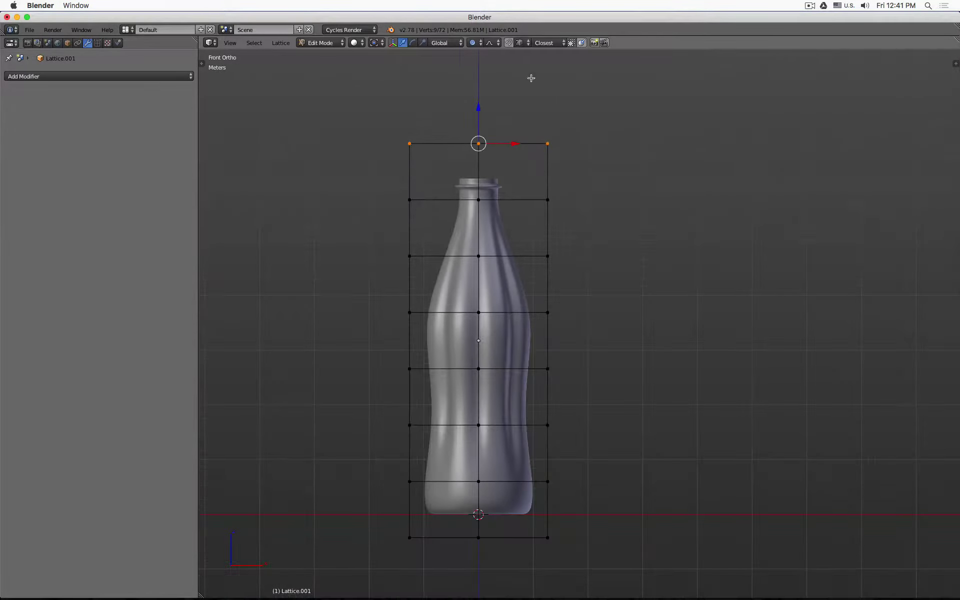
- Disable proportional editing and, in wireframe, add the second row of lattice points to the selection
{"action": "left_click", "coordinate": [474, 42]}
{"action": "left_click", "coordinate": [486, 59]}
{"action": "key", "text": "z"}
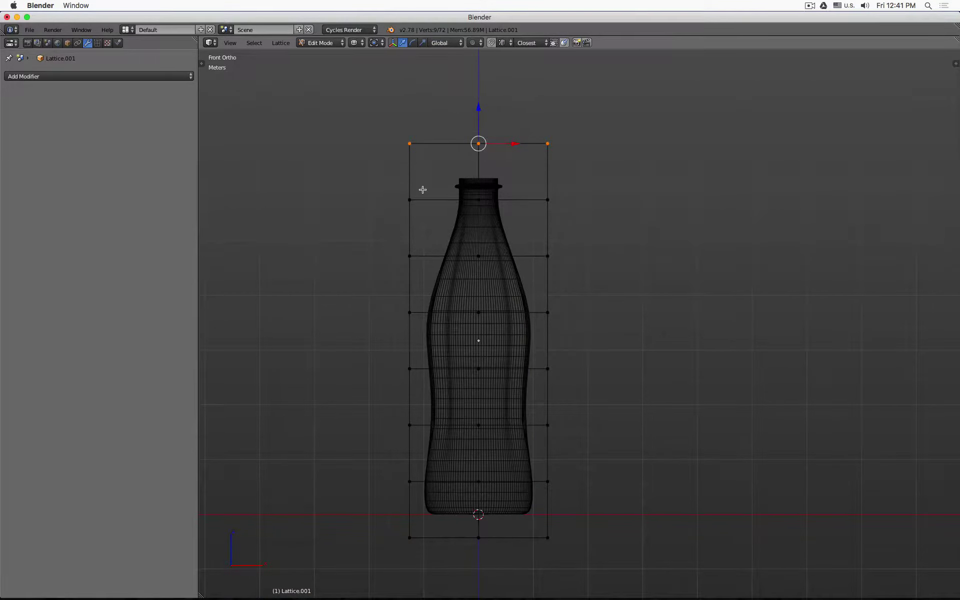
{"action": "key", "text": "b"}
{"action": "left_click_drag", "start_coordinate": [372, 114], "coordinate": [550, 204]}
{"action": "scroll", "coordinate": [529, 165], "scroll_direction": "up", "scroll_amount": 4}
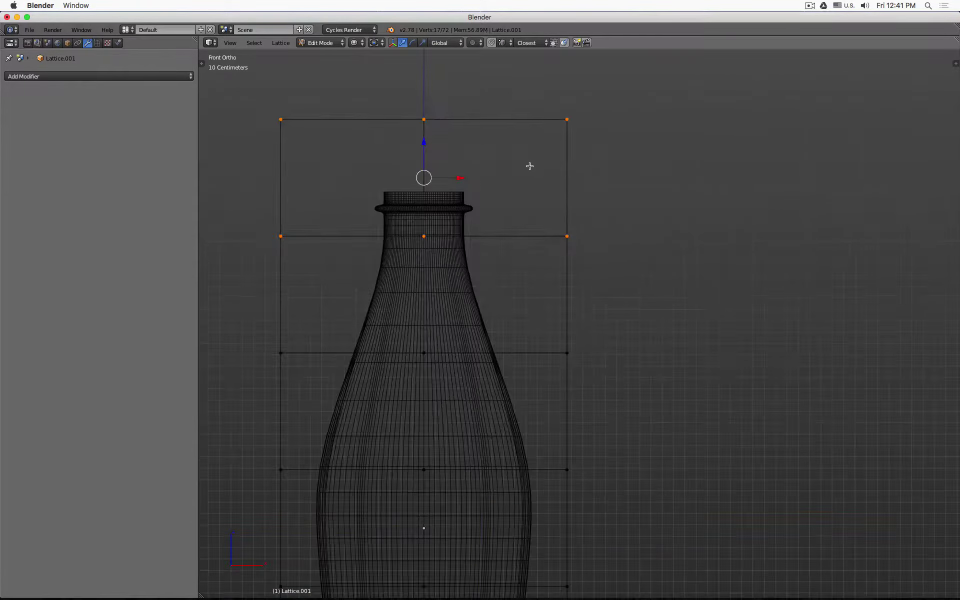
{"action": "scroll", "coordinate": [529, 166], "scroll_direction": "down", "scroll_amount": 1}
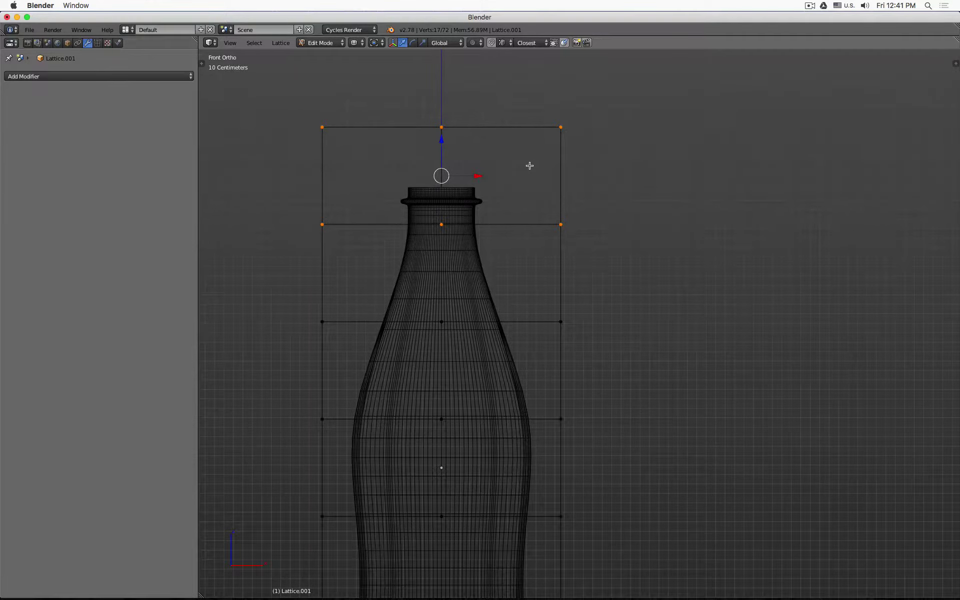
- Rotate the lattice's top two rows about the Z axis without proportional editing
{"action": "key", "text": "r"}
{"action": "key", "text": "z"}
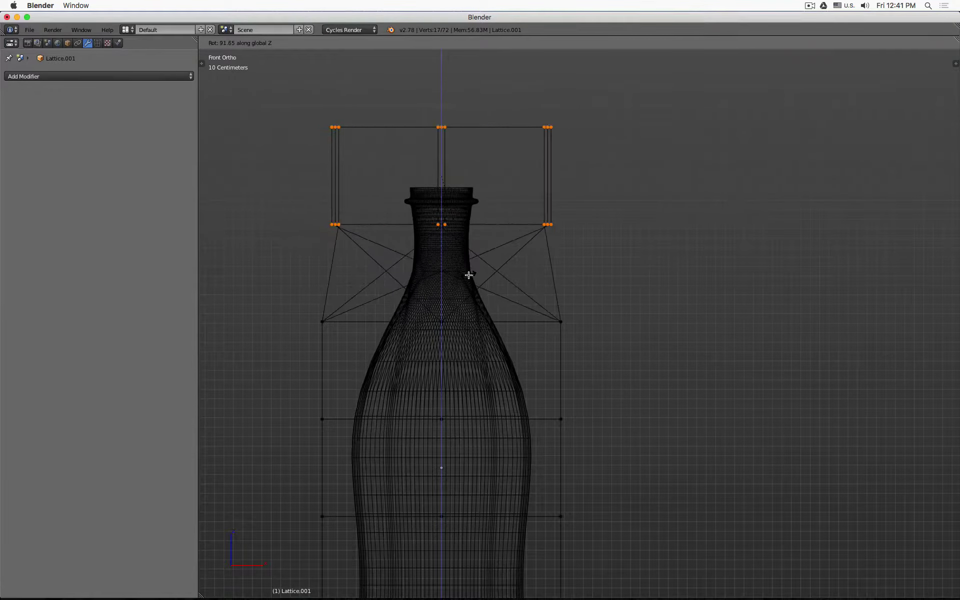
{"action": "key", "text": "Escape"}
{"action": "key", "text": "r"}
{"action": "key", "text": "z"}
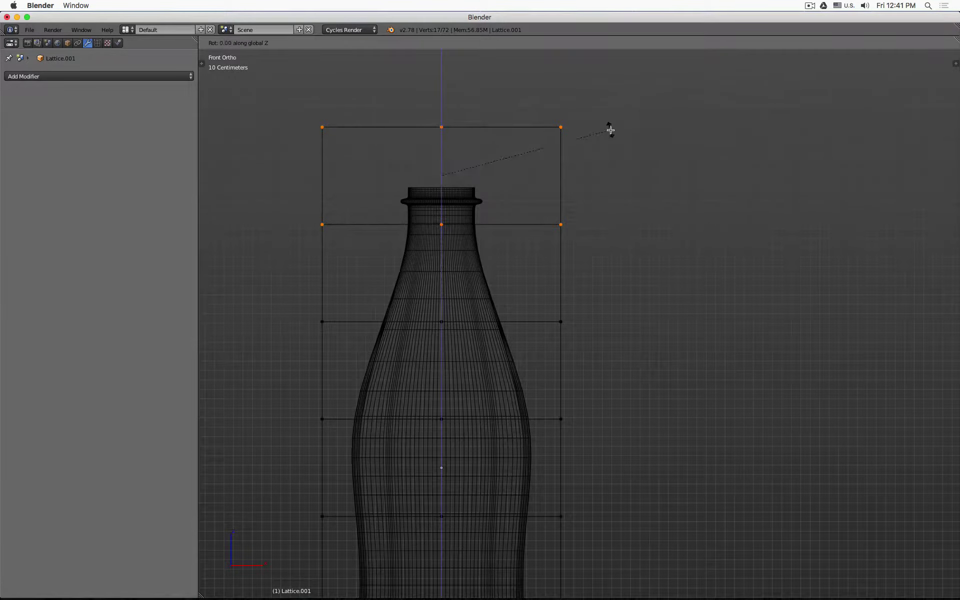
{"action": "left_click", "coordinate": [586, 220]}
- Deselect all lattice points and examine the twisted bottle neck in solid shading
{"action": "middle_click_drag", "start_coordinate": [591, 268], "coordinate": [595, 139], "text": "shift"}
{"action": "scroll", "coordinate": [595, 139], "scroll_direction": "down", "scroll_amount": 2}
{"action": "key", "text": "a"}
{"action": "key", "text": "b"}
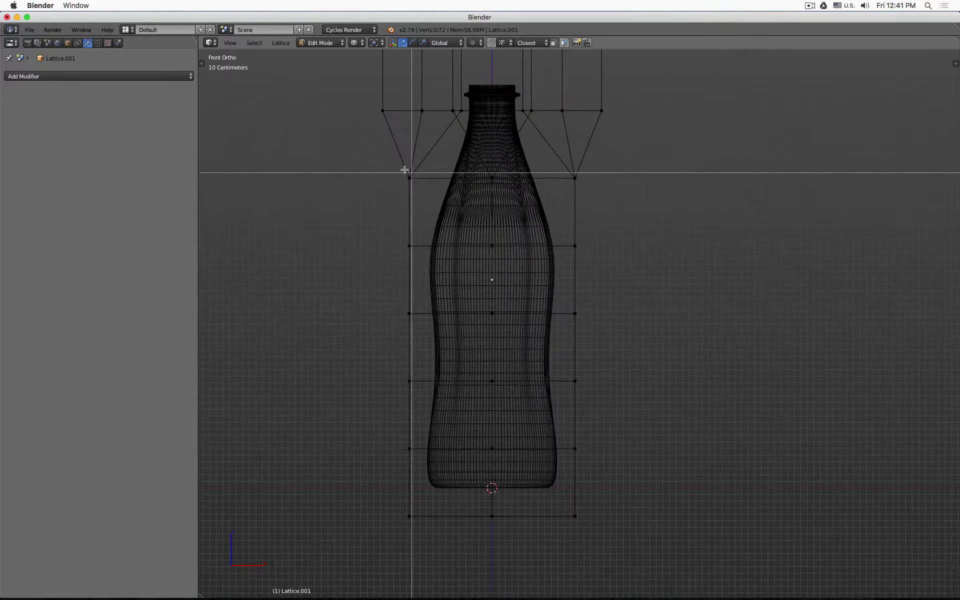
{"action": "key", "text": "Escape"}
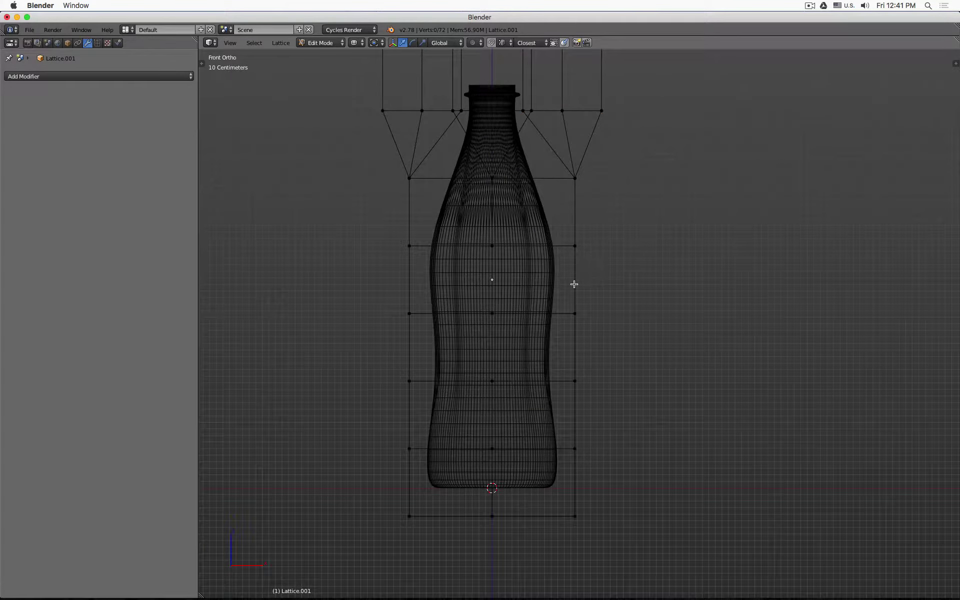
{"action": "middle_click_drag", "start_coordinate": [625, 132], "coordinate": [624, 176], "text": "shift"}
{"action": "key", "text": "z"}
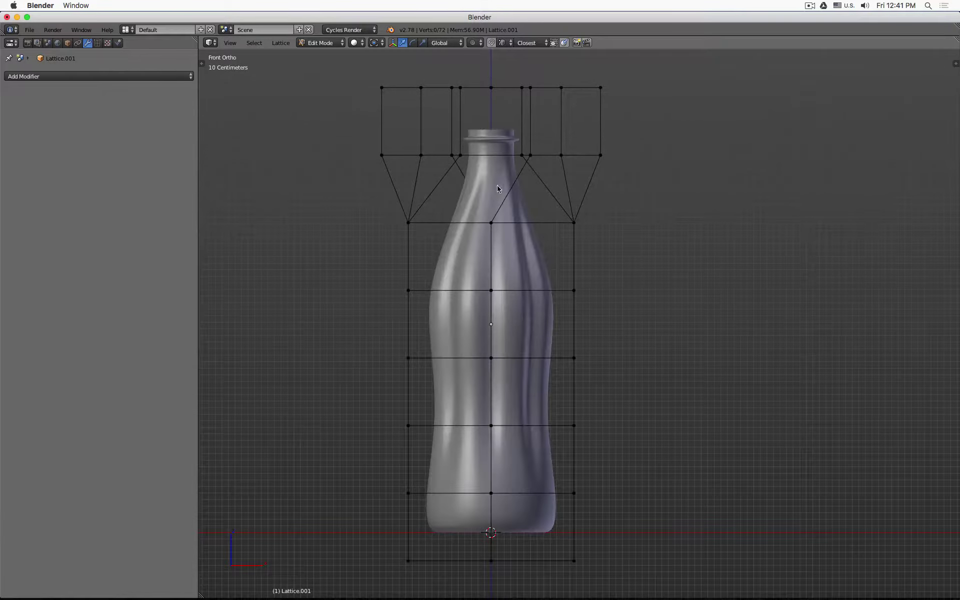
- Reselect the lattice's top two rows, rotate them further about Z, and check the neck in solid shading
{"action": "key", "text": "z"}
{"action": "left_click_drag", "start_coordinate": [356, 61], "coordinate": [641, 176]}
{"action": "key", "text": "r"}
{"action": "key", "text": "z"}
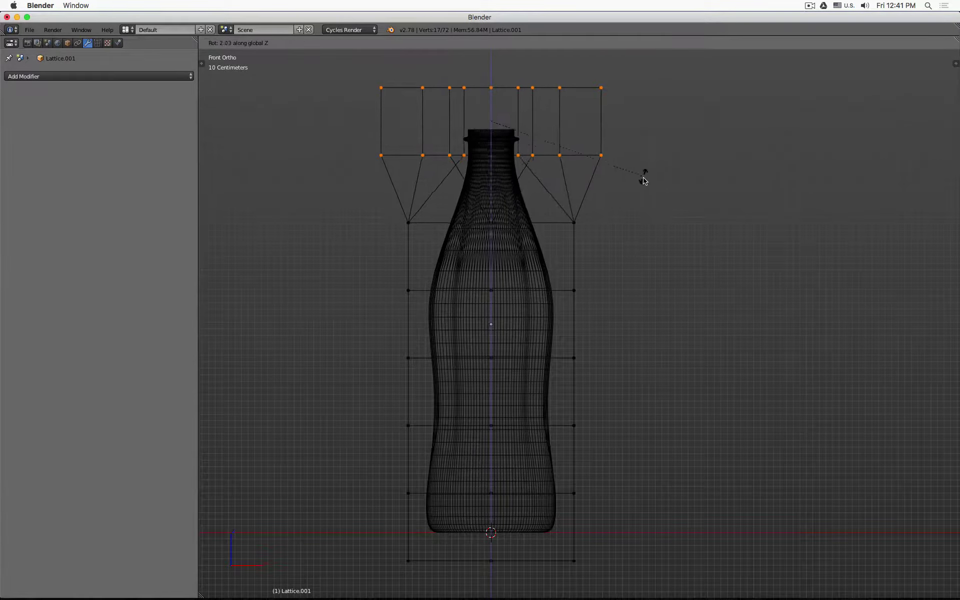
{"action": "left_click", "coordinate": [514, 252]}
{"action": "key", "text": "z"}
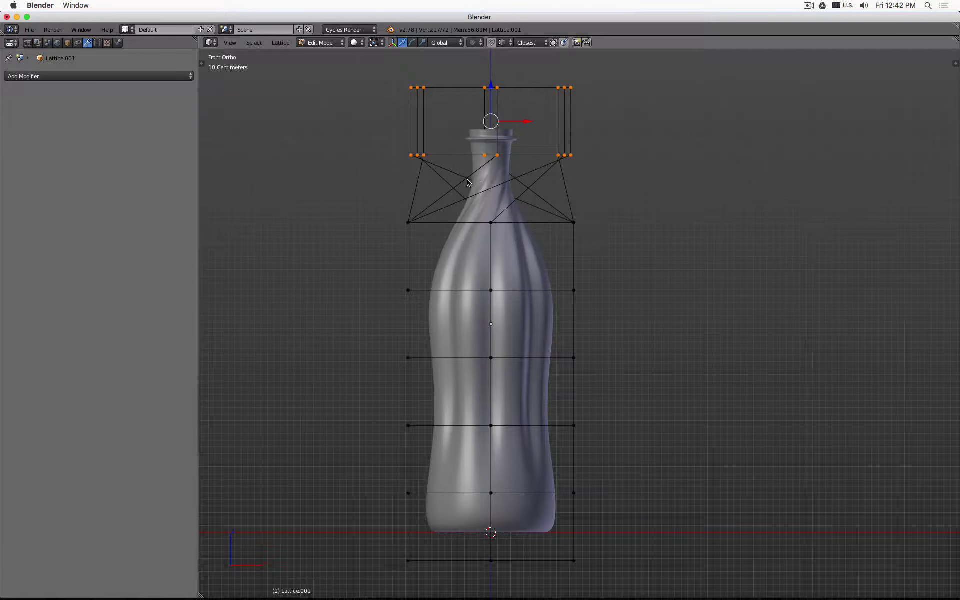
- Undo the rotations of the lattice's top two rows back to the straight lattice
{"action": "key", "text": "ctrl+z"}
{"action": "key", "text": "ctrl+z"}
{"action": "key", "text": "ctrl+z"}
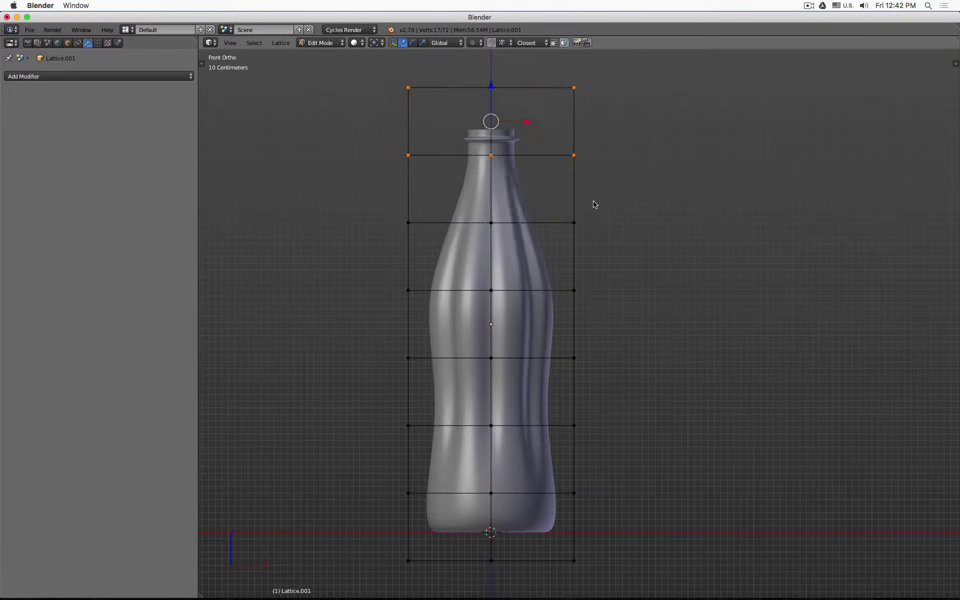
- In wireframe, add the third row of lattice points to the selection and enable proportional editing
{"action": "key", "text": "z"}
{"action": "middle_click_drag", "start_coordinate": [528, 123], "coordinate": [502, 169], "text": "shift"}
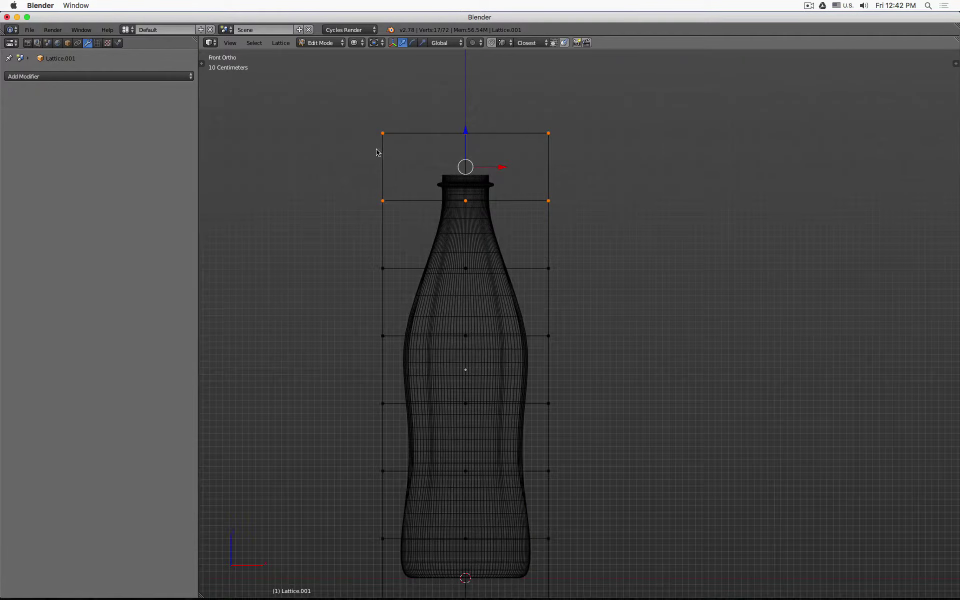
{"action": "key", "text": "b"}
{"action": "left_click_drag", "start_coordinate": [350, 170], "coordinate": [580, 281]}
{"action": "left_click", "coordinate": [473, 42]}
{"action": "left_click", "coordinate": [482, 64]}
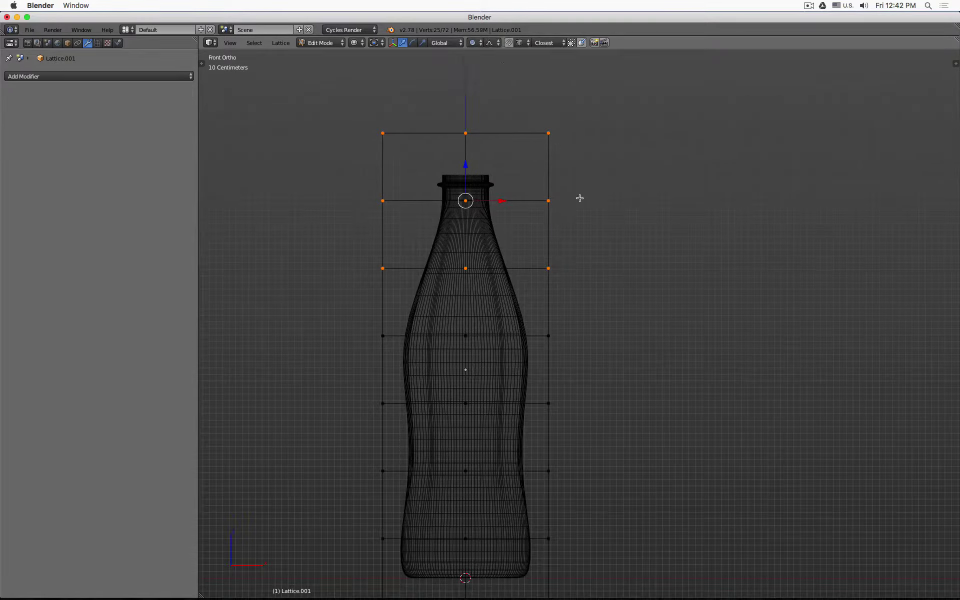
- Try twisting the top three lattice rows about Z with smooth proportional editing and view the bottle in solid shading
{"action": "key", "text": "r"}
{"action": "key", "text": "z"}
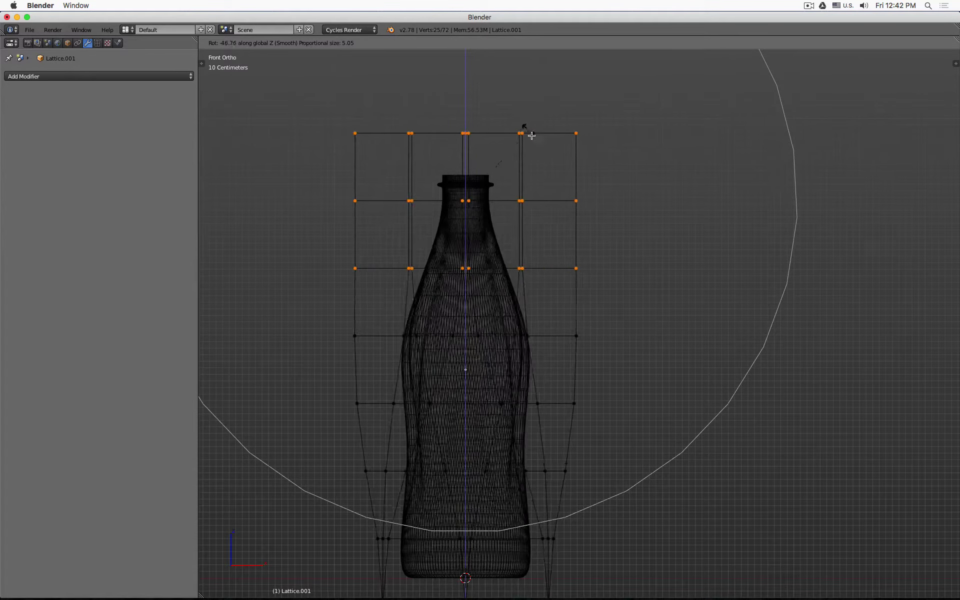
{"action": "left_click", "coordinate": [511, 274]}
{"action": "key", "text": "z"}
{"action": "scroll", "coordinate": [573, 262], "scroll_direction": "down", "scroll_amount": 2}
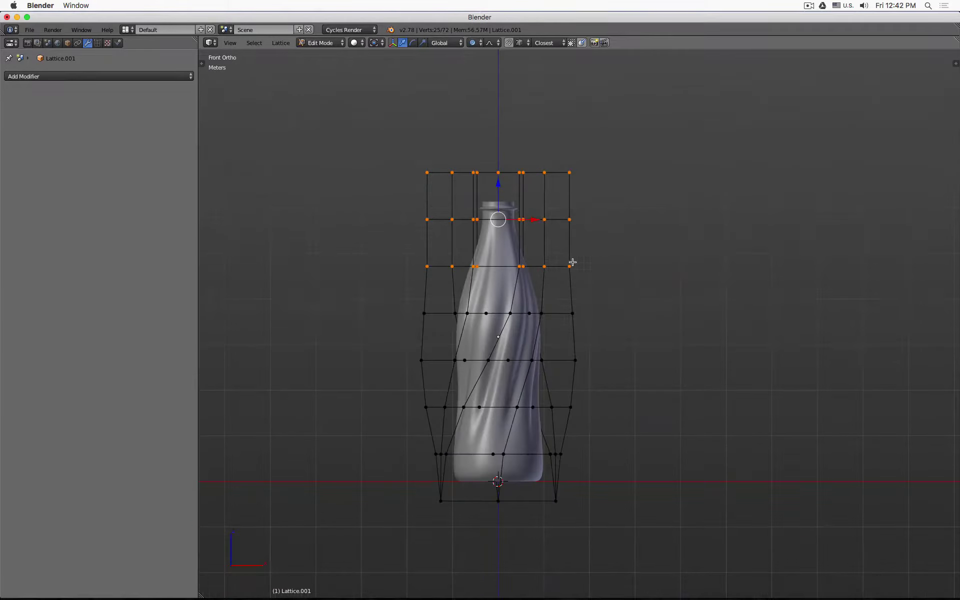
{"action": "scroll", "coordinate": [581, 254], "scroll_direction": "up", "scroll_amount": 1}
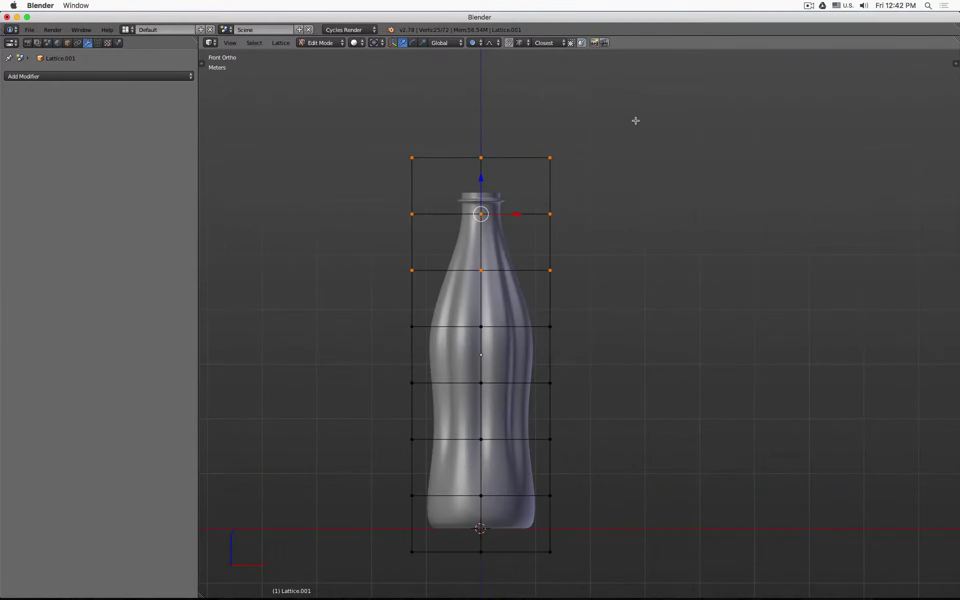
- Rotate the top three lattice rows about Z with proportional editing in solid shading, and return to Object Mode
{"action": "key", "text": "r"}
{"action": "key", "text": "z"}
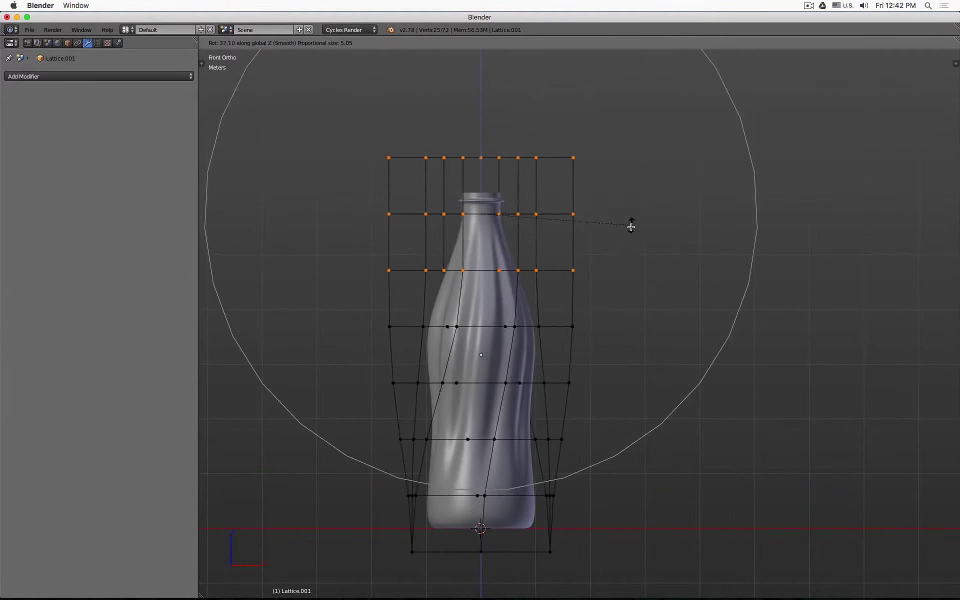
{"action": "left_click", "coordinate": [609, 284]}
{"action": "key", "text": "Tab"}
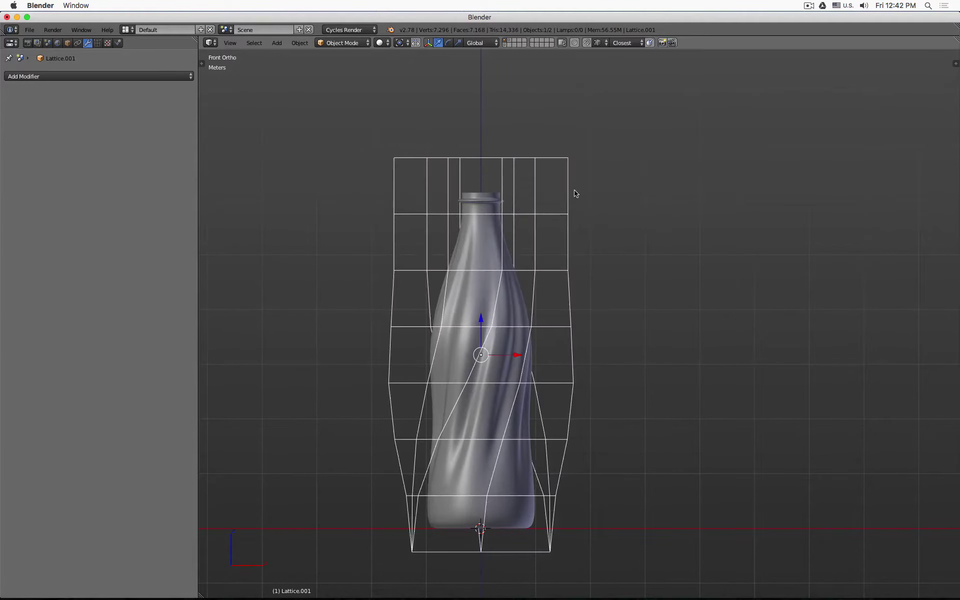
- Select the bottle and compare it with and without the twist by toggling the Lattice modifier's viewport display, leaving it off
{"action": "scroll", "coordinate": [573, 193], "scroll_direction": "up", "scroll_amount": 1}
{"action": "scroll", "coordinate": [563, 183], "scroll_direction": "down", "scroll_amount": 2}
{"action": "key", "text": "a"}
{"action": "right_click", "coordinate": [504, 227]}
{"action": "scroll", "coordinate": [503, 226], "scroll_direction": "up", "scroll_amount": 3}
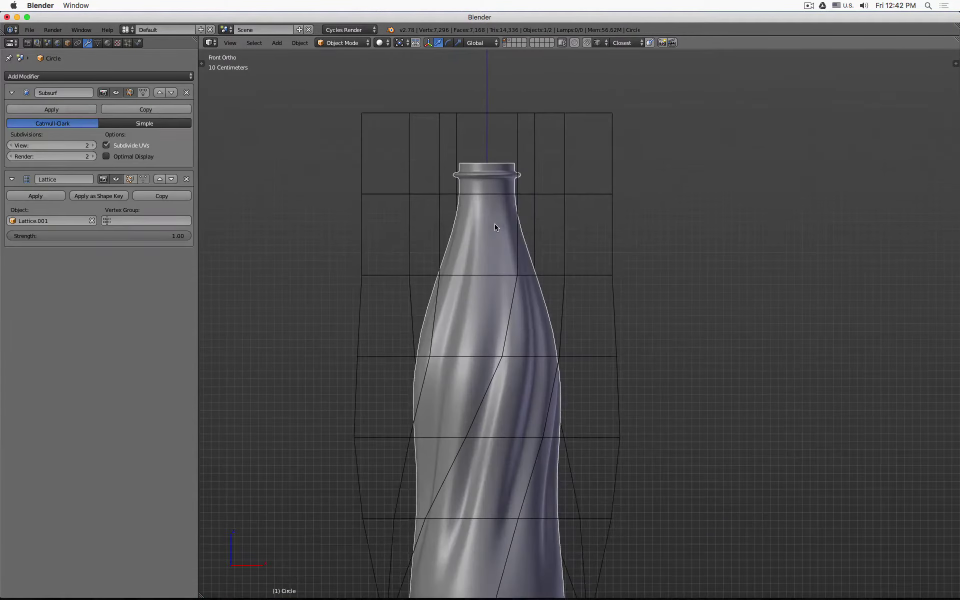
{"action": "left_click", "coordinate": [116, 180]}
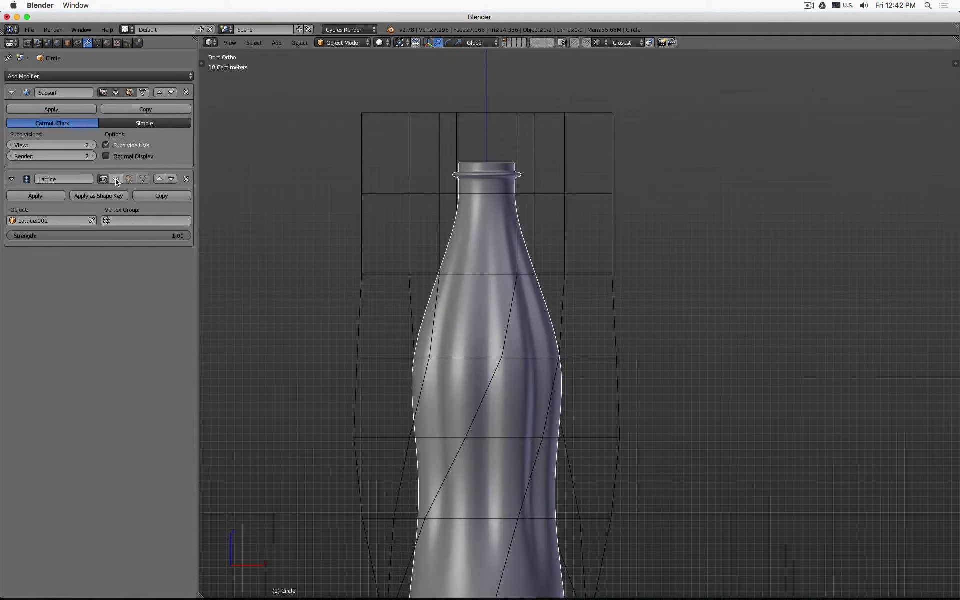
{"action": "left_click", "coordinate": [116, 180]}
{"action": "left_click", "coordinate": [116, 180]}
{"action": "left_click", "coordinate": [116, 180]}
{"action": "left_click", "coordinate": [116, 180]}
{"action": "left_click", "coordinate": [116, 180]}
{"action": "left_click", "coordinate": [116, 180]}
{"action": "left_click", "coordinate": [116, 180]}
{"action": "left_click", "coordinate": [116, 180]}
{"action": "left_click", "coordinate": [116, 180]}
{"action": "left_click", "coordinate": [116, 180]}
- View the bottle at an angle, look at the layers with the plain bottle and the deformed slats, and return to the lattice bottle
{"action": "scroll", "coordinate": [516, 178], "scroll_direction": "down", "scroll_amount": 5}
{"action": "scroll", "coordinate": [554, 192], "scroll_direction": "up", "scroll_amount": 3}
{"action": "middle_click_drag", "start_coordinate": [587, 195], "coordinate": [514, 186]}
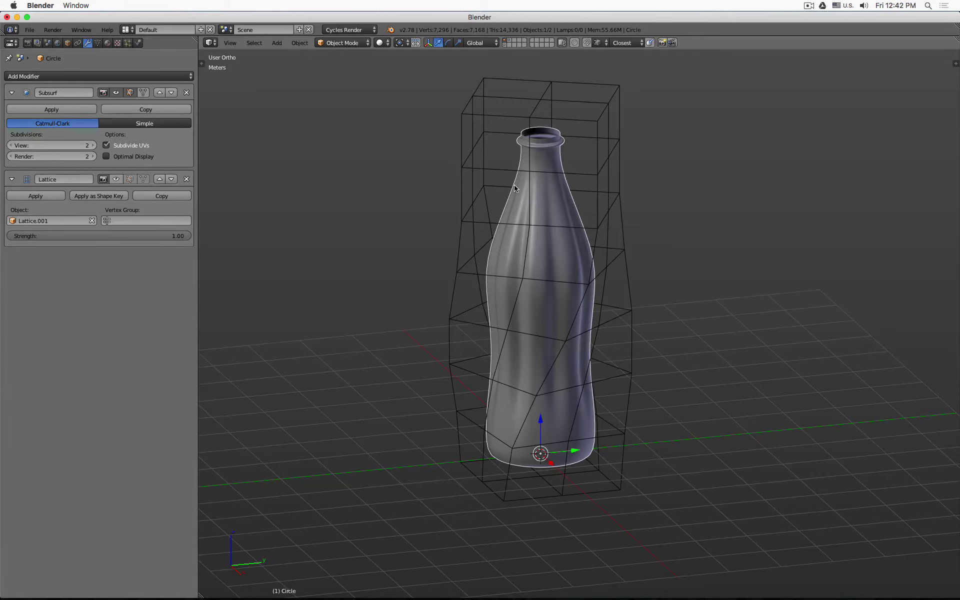
{"action": "left_click", "coordinate": [510, 42]}
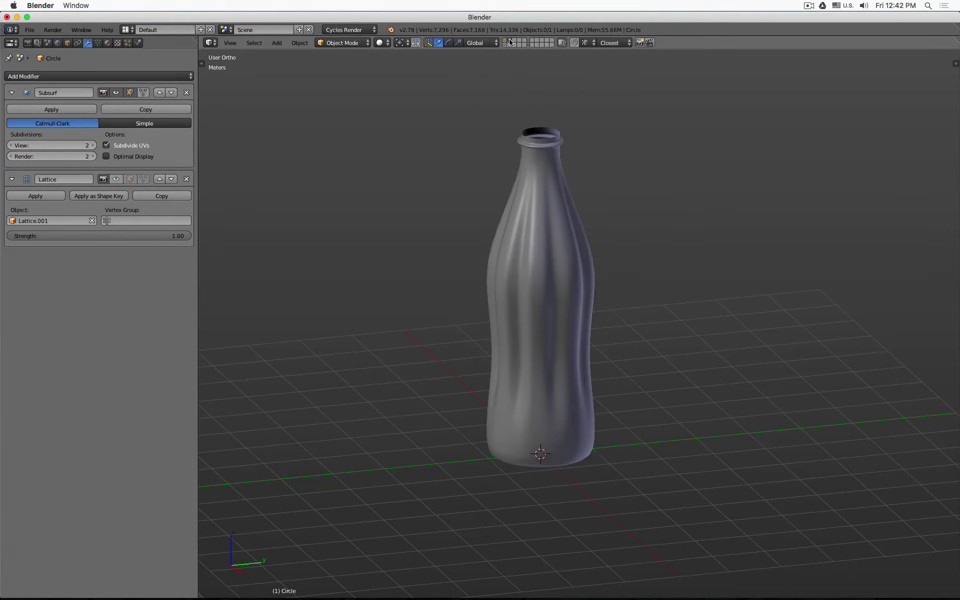
{"action": "left_click", "coordinate": [506, 46]}
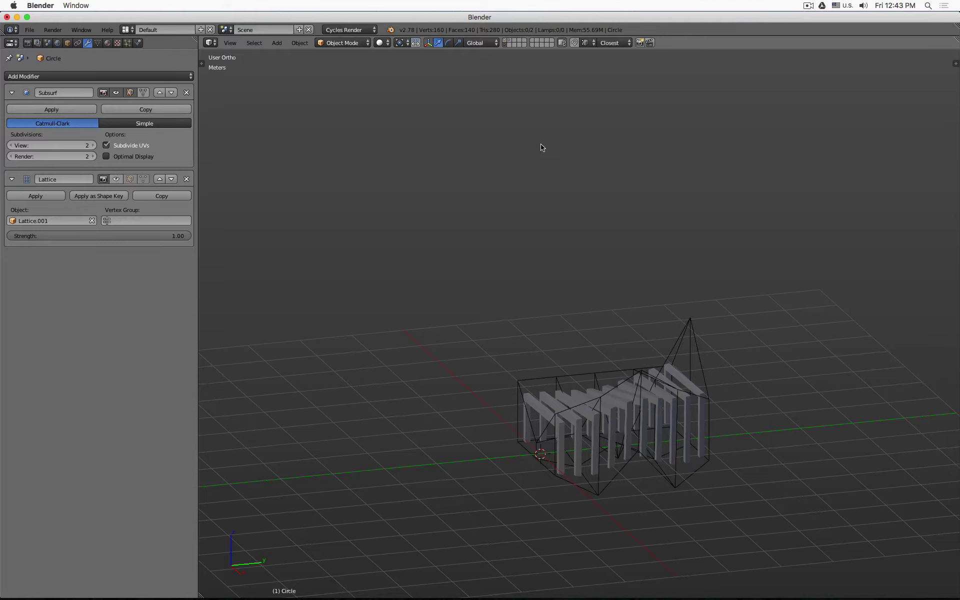
{"action": "left_click", "coordinate": [505, 43]}
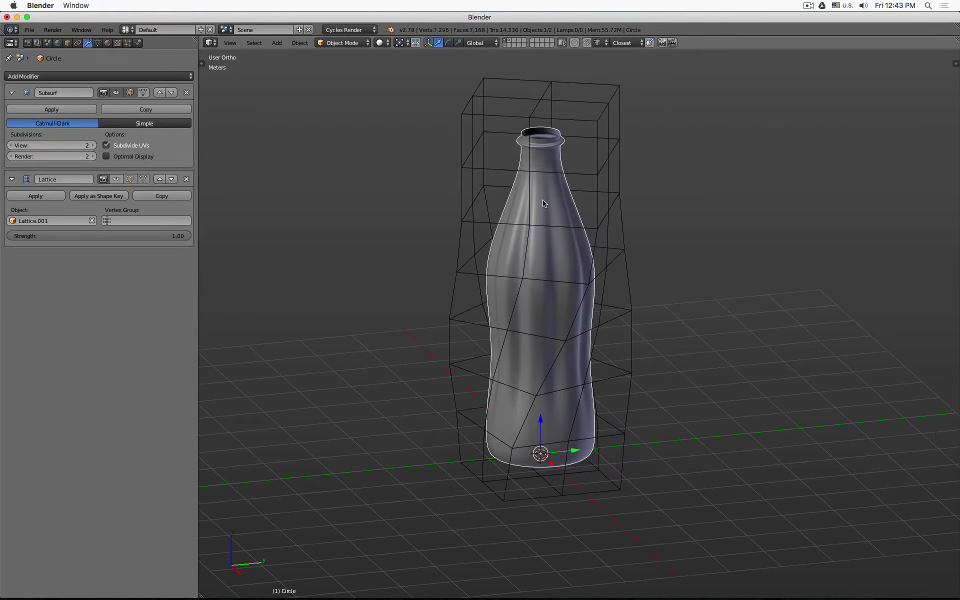